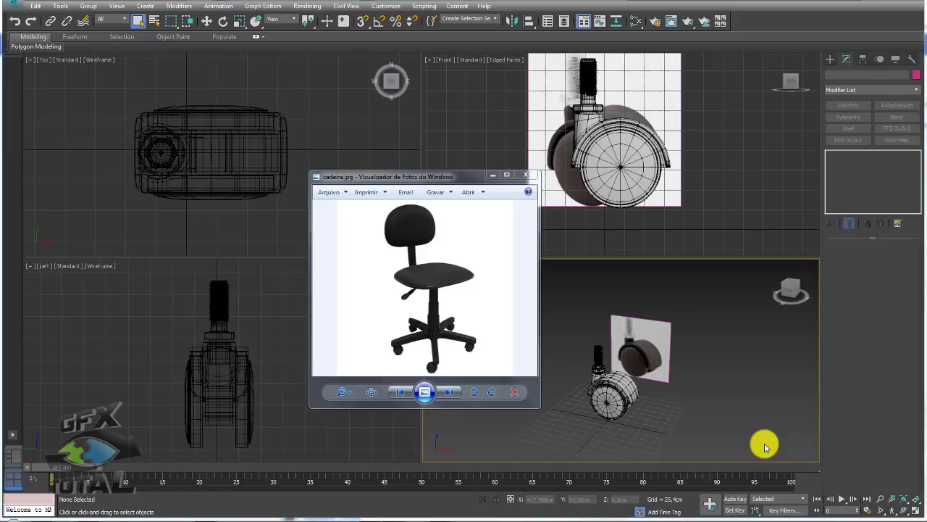
- Mark the caster stem, the chair's base legs and the center column on the reference photos
mouse_move(611, 86)
mouse_down()
mouse_move(583, 58)
mouse_move(614, 76)
mouse_up()
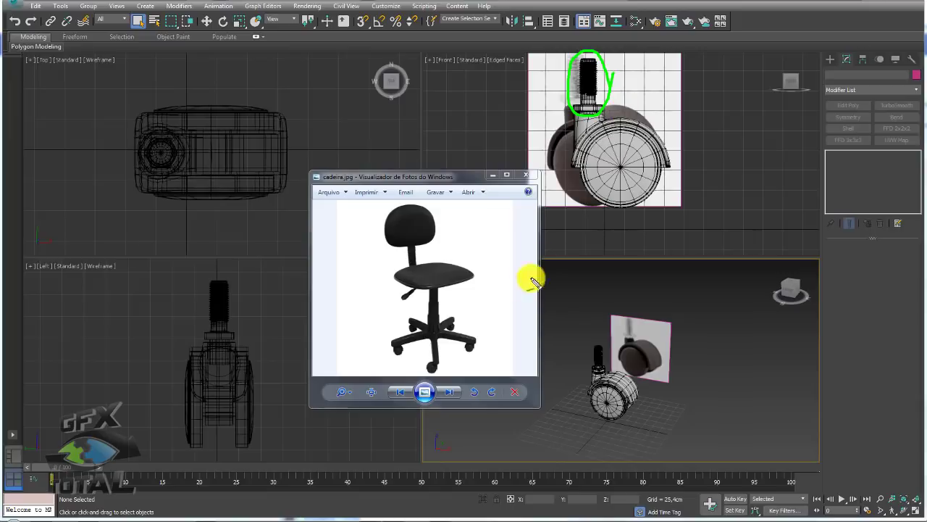
mouse_move(476, 352)
mouse_down()
mouse_move(466, 331)
mouse_move(471, 348)
mouse_move(484, 340)
mouse_up()
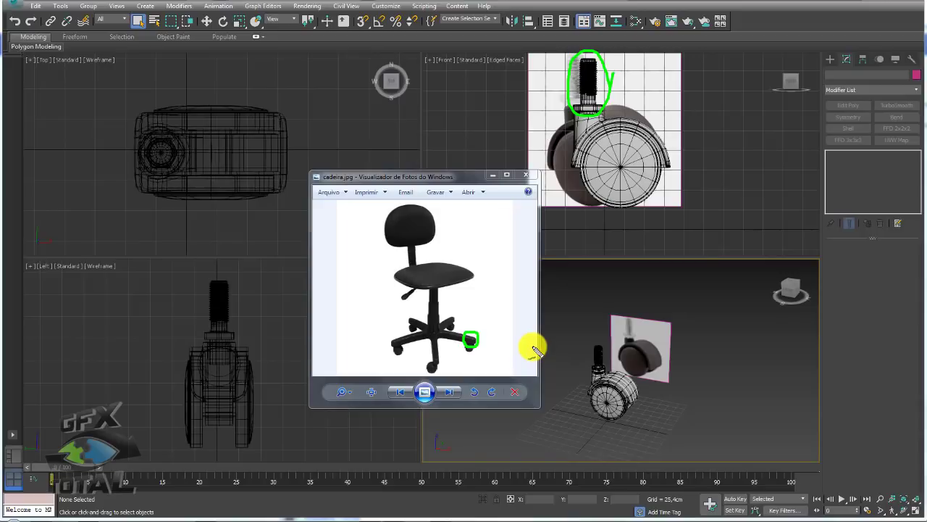
drag(465, 305, 401, 348)
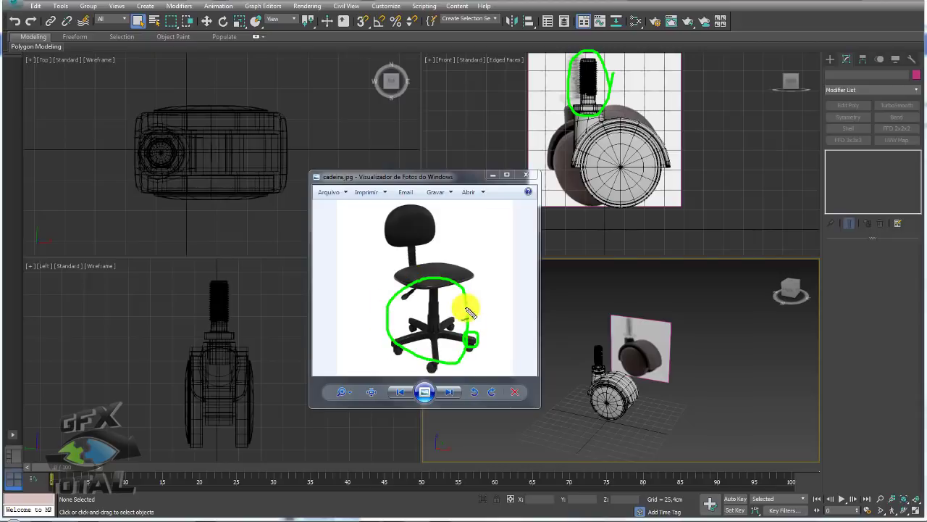
key(Escape)
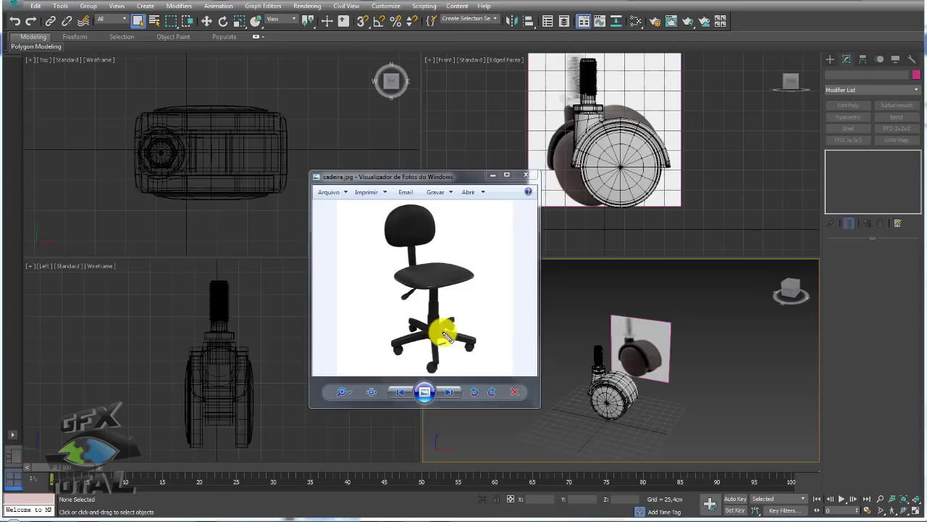
drag(442, 331, 470, 338)
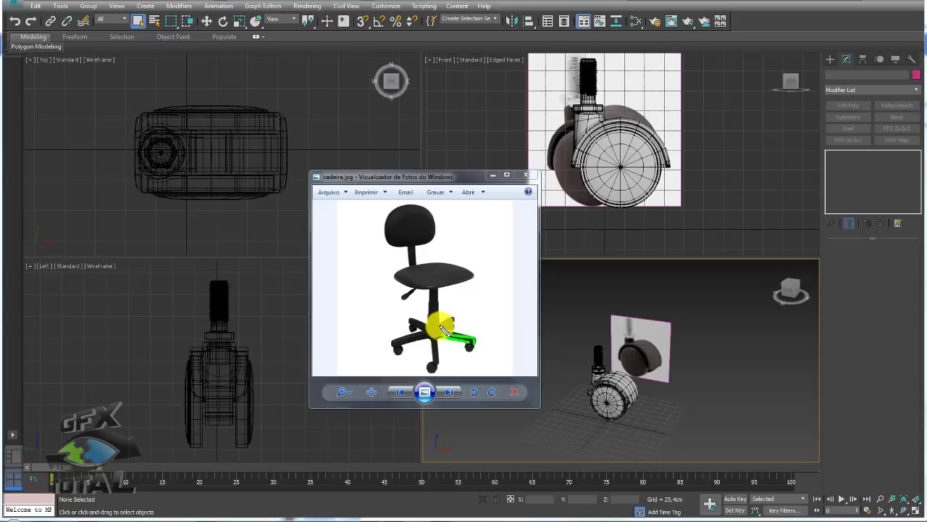
mouse_move(459, 313)
mouse_down()
mouse_move(391, 340)
mouse_move(426, 331)
mouse_move(435, 358)
mouse_up()
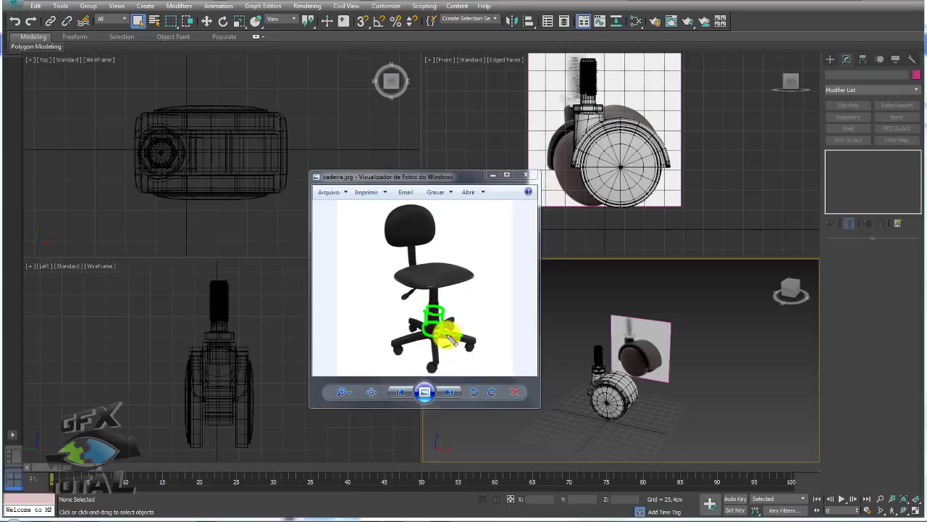
mouse_move(406, 344)
mouse_down()
mouse_move(441, 319)
mouse_move(481, 319)
mouse_up()
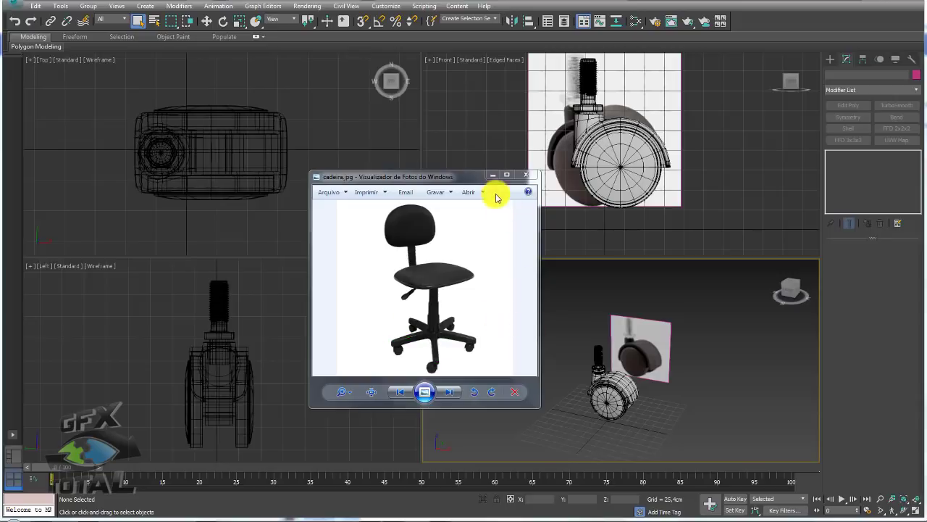
- Move the photo viewer aside, select all caster objects and shift them far along X
drag(468, 178, 266, 164)
click(499, 331)
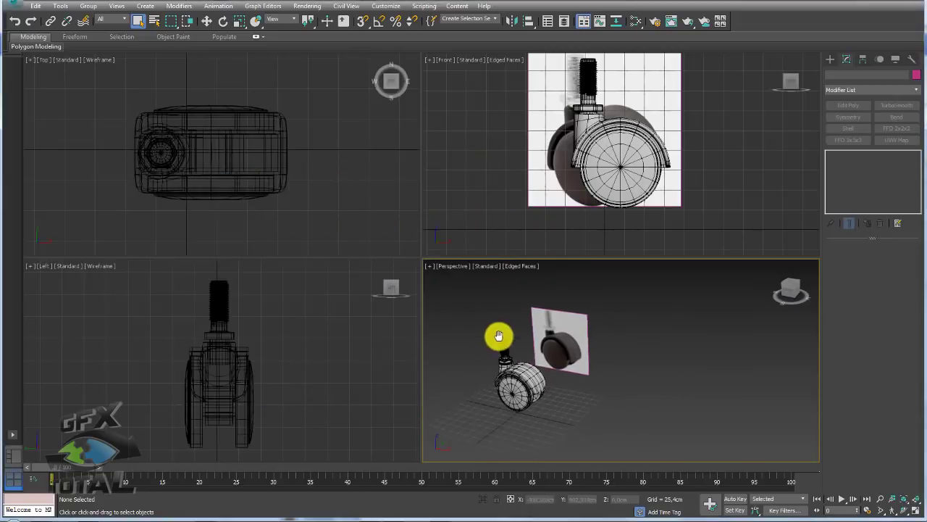
scroll(558, 338, up, 3)
scroll(605, 349, up, 5)
scroll(605, 349, down, 5)
mouse_move(606, 341)
alt+middle_down()
mouse_move(627, 420)
mouse_move(530, 367)
alt+middle_up()
key(ctrl+a)
key(w)
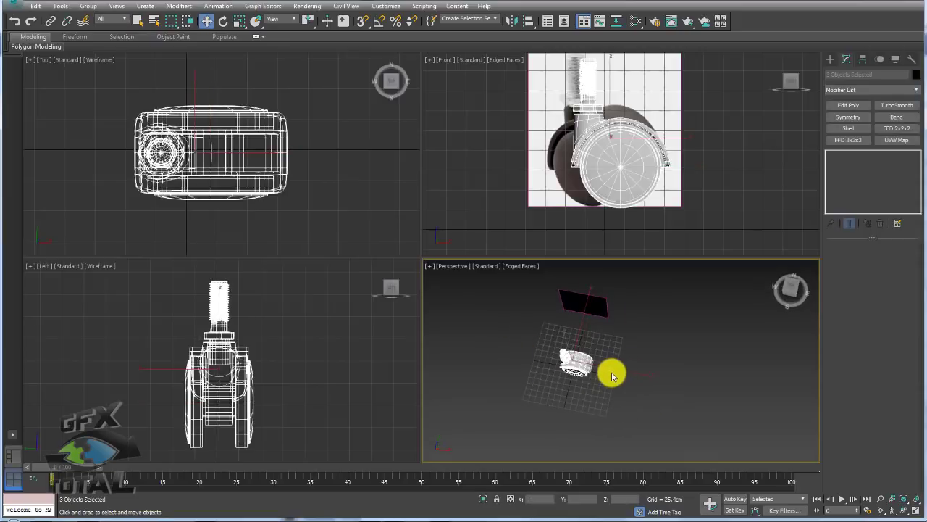
mouse_move(611, 376)
mouse_down()
mouse_move(620, 376)
mouse_move(394, 335)
mouse_up()
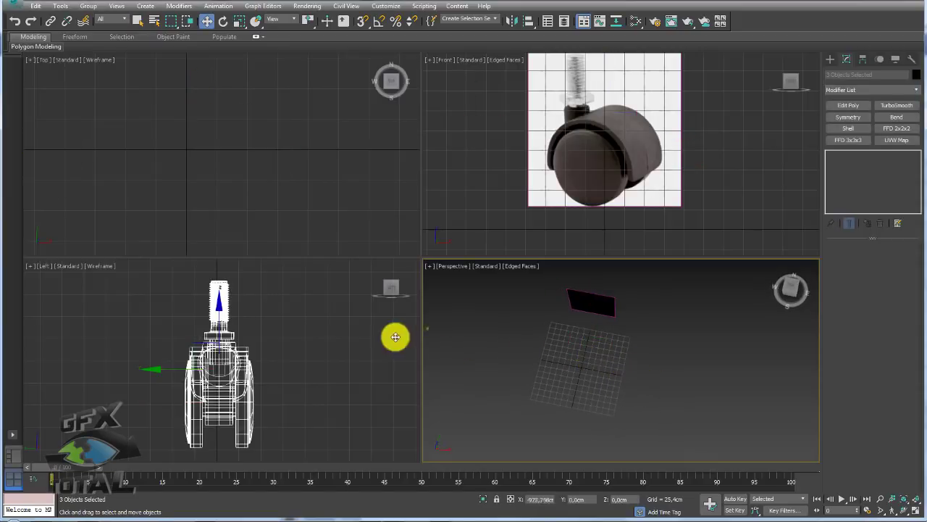
mouse_move(464, 362)
middle_down()
mouse_move(666, 403)
mouse_move(671, 369)
middle_up()
- Drop cadeira.jpg from the reference folder onto the plane and frame it in the views
scroll(671, 369, up, 3)
scroll(646, 355, up, 3)
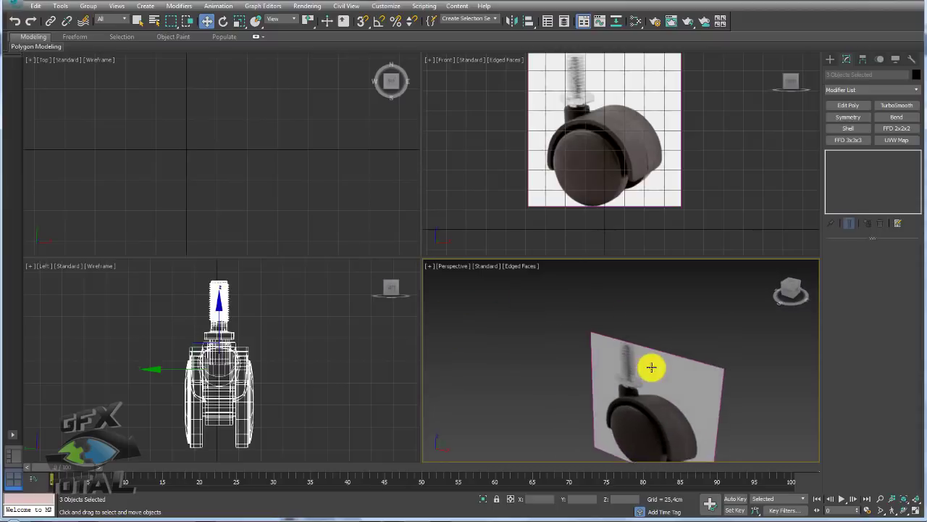
scroll(650, 365, up, 3)
click(51, 514)
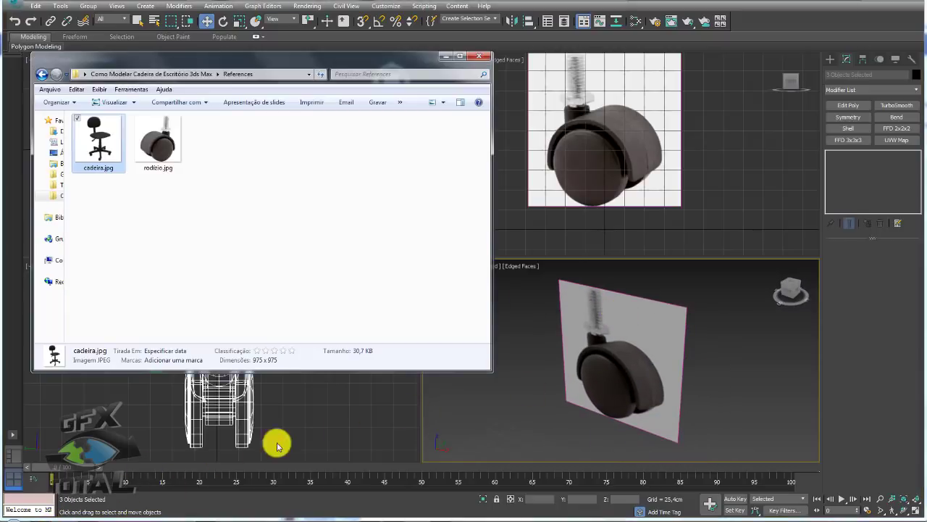
drag(109, 149, 636, 398)
mouse_move(636, 399)
alt+middle_down()
mouse_move(693, 377)
mouse_move(672, 373)
alt+middle_up()
scroll(651, 423, up, 2)
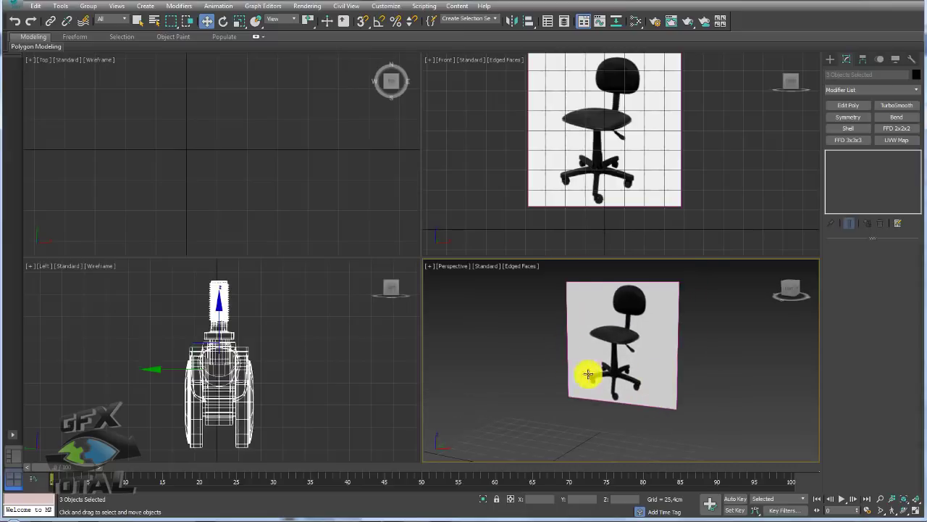
alt+middle_drag(588, 373, 625, 397)
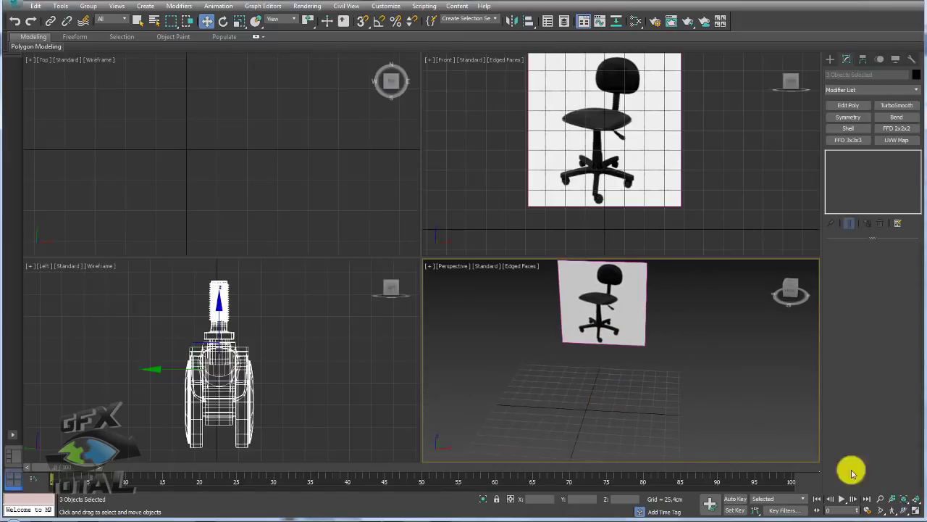
middle_drag(721, 282, 739, 292)
middle_drag(280, 406, 269, 406)
scroll(268, 406, down, 3)
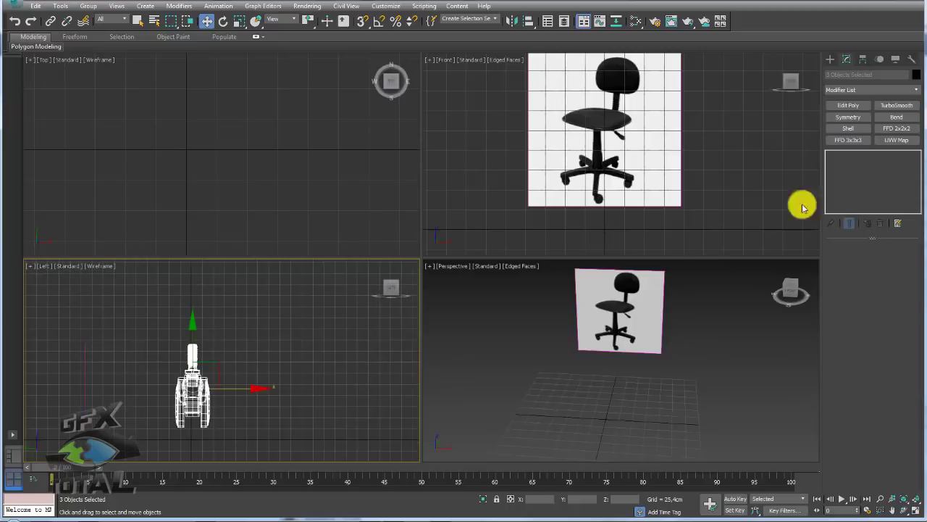
- Draw a standard Cylinder in Perspective about 131 cm tall over the chair column
click(830, 59)
click(851, 143)
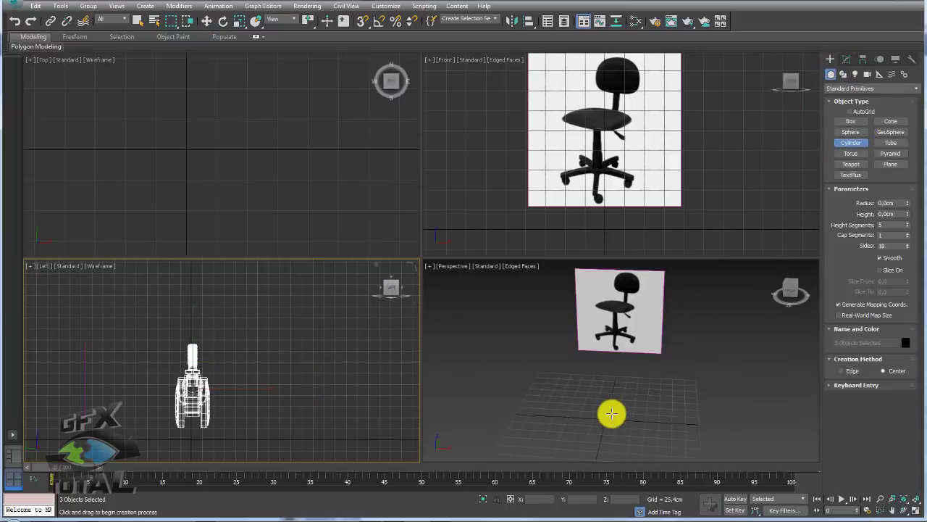
drag(610, 418, 622, 420)
click(617, 352)
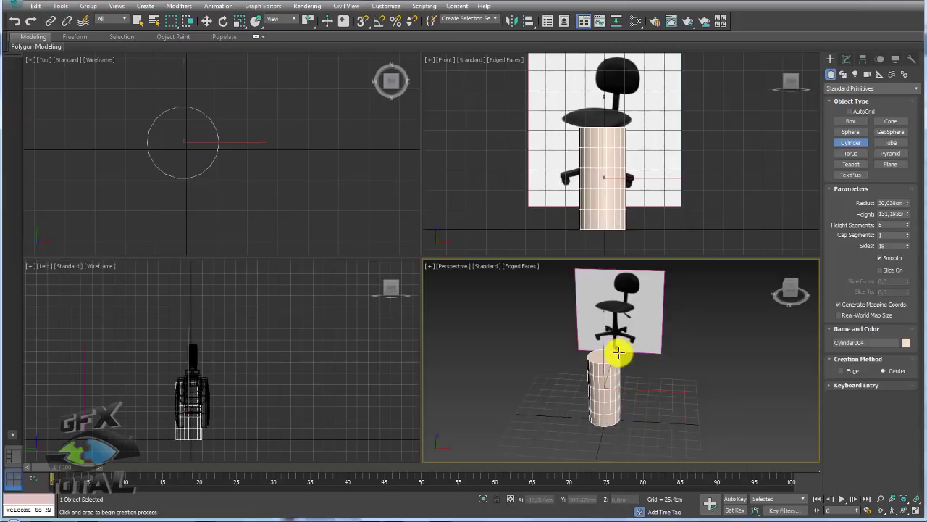
mouse_move(616, 352)
alt+middle_down()
mouse_move(615, 373)
mouse_move(483, 428)
alt+middle_up()
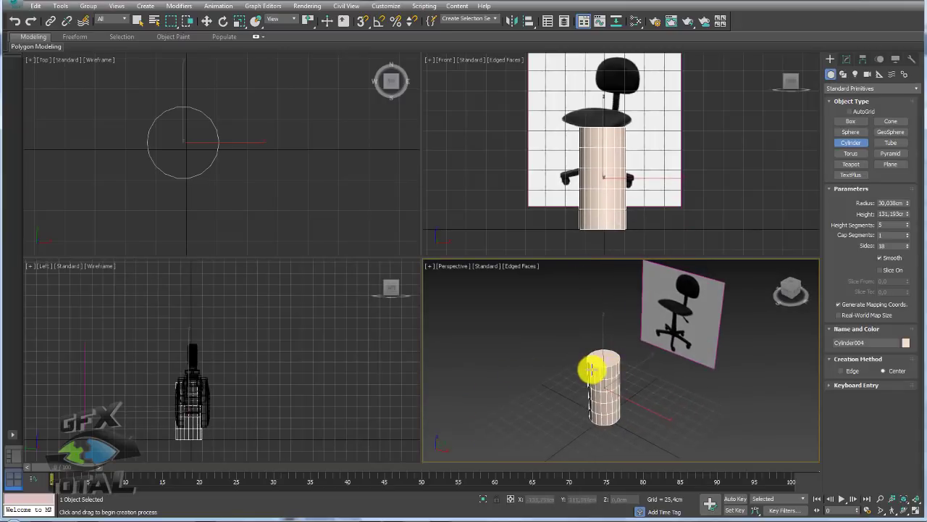
alt+middle_drag(591, 370, 631, 379)
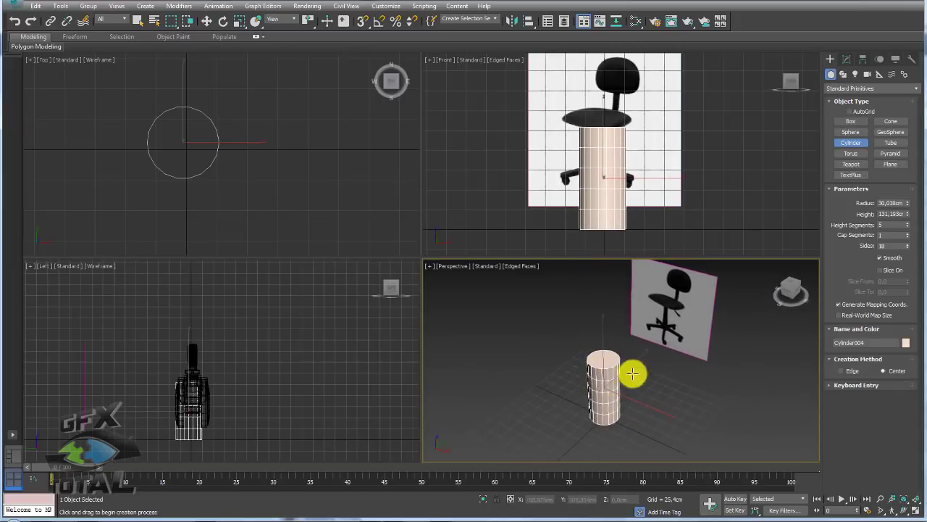
text(1)
- Give the cylinder 1 height segment and 10 sides
double_click(891, 215)
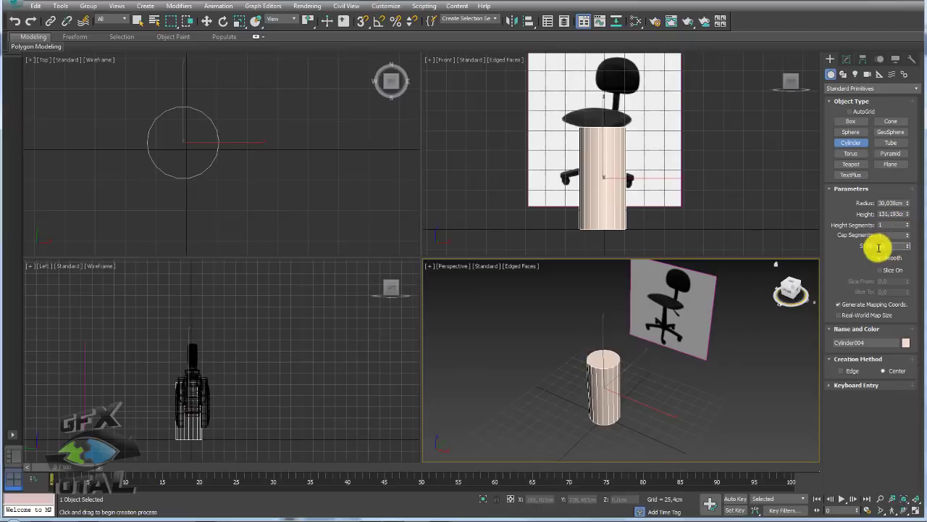
scroll(646, 377, up, 3)
scroll(666, 355, up, 3)
scroll(657, 364, up, 3)
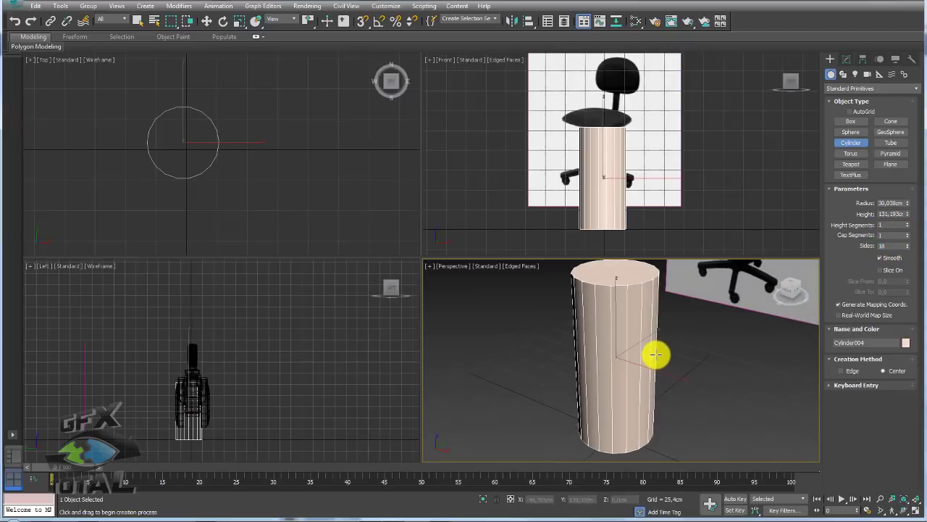
mouse_move(715, 335)
alt+middle_down()
mouse_move(741, 311)
mouse_move(728, 314)
alt+middle_up()
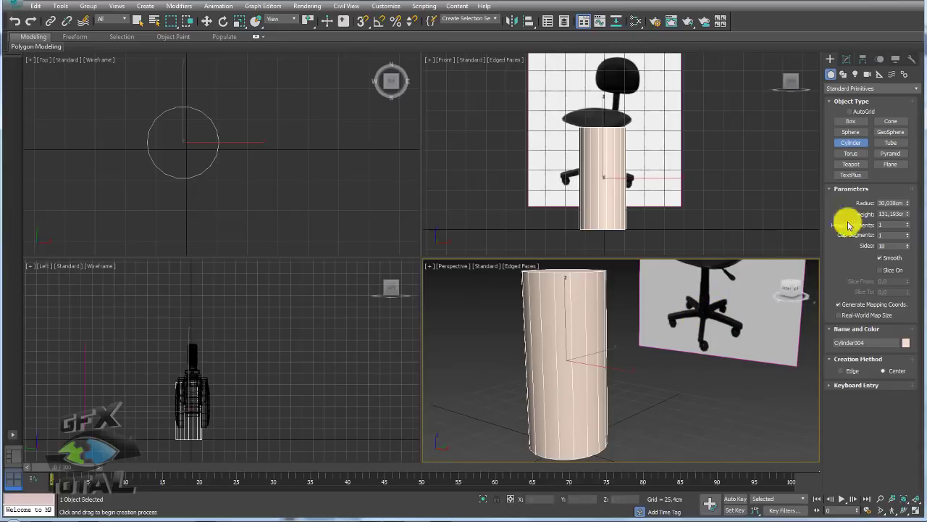
double_click(892, 245)
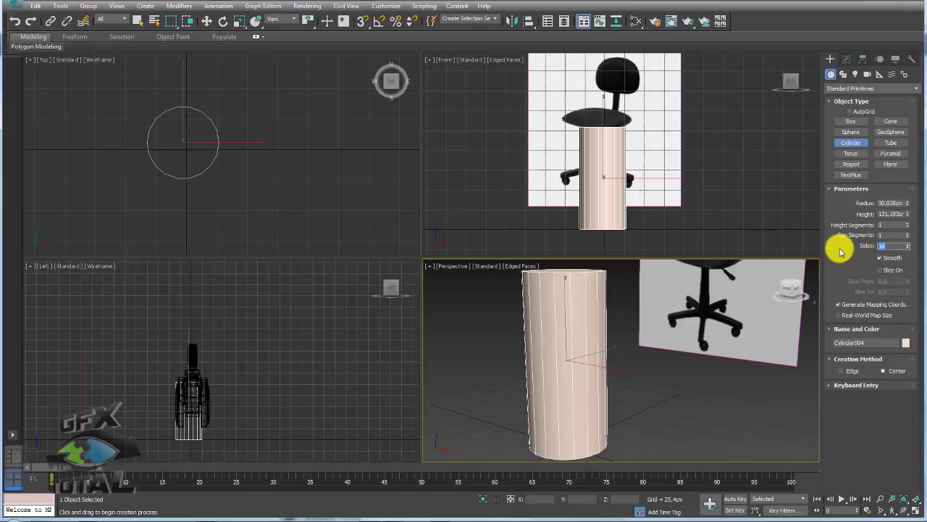
text(10)
key(Return)
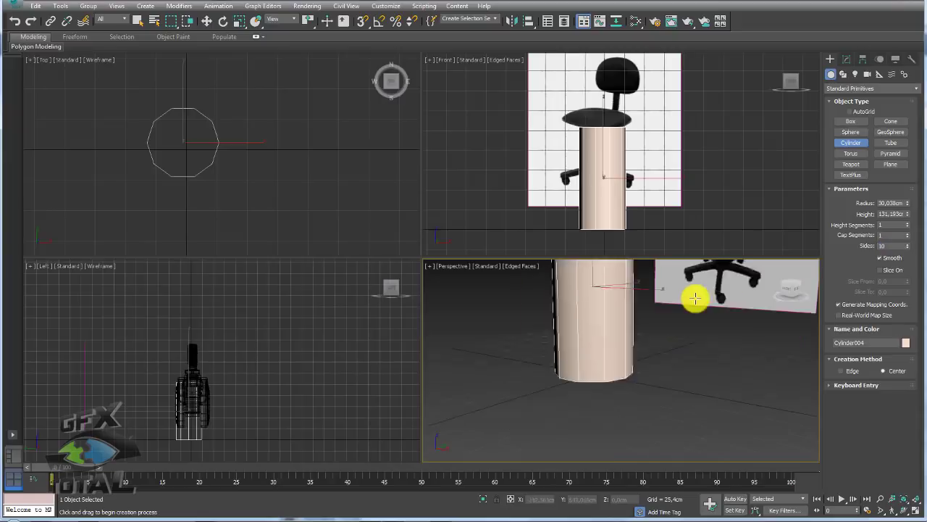
mouse_move(694, 297)
alt+middle_down()
mouse_move(694, 358)
mouse_move(572, 339)
alt+middle_up()
- Convert the cylinder to an Editable Poly and go to Polygon level
key(w)
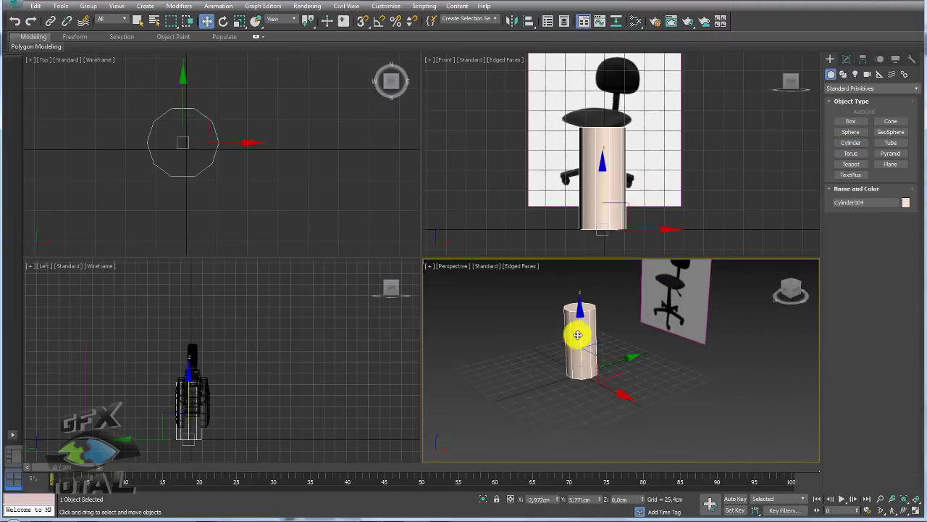
right_click(577, 335)
mouse_move(628, 453)
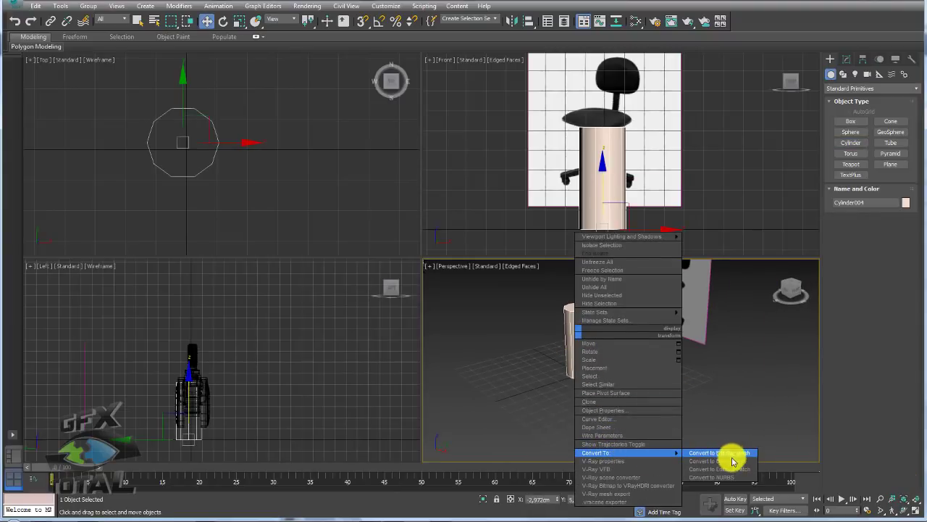
click(733, 461)
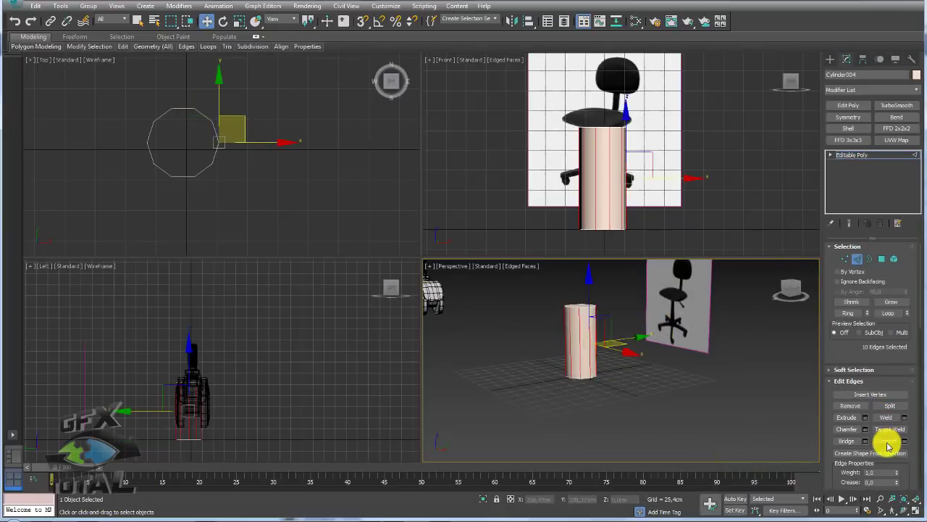
click(881, 258)
scroll(596, 365, up, 5)
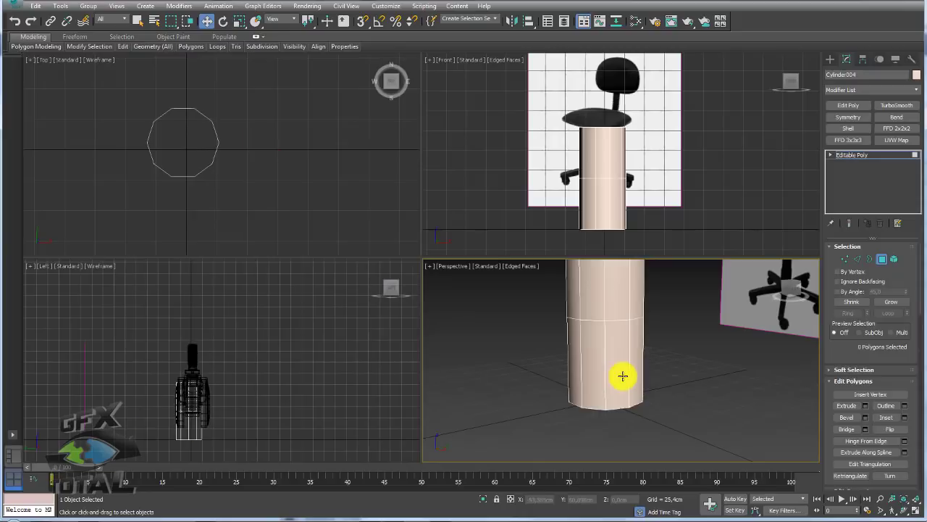
- Select five side faces around the bottom of the column
click(623, 375)
mouse_move(565, 379)
alt+middle_down()
mouse_move(577, 389)
mouse_move(556, 391)
mouse_move(565, 403)
mouse_move(584, 381)
alt+middle_up()
ctrl+click(555, 392)
ctrl+click(555, 399)
ctrl+click(517, 389)
scroll(647, 363, down, 5)
scroll(647, 362, down, 2)
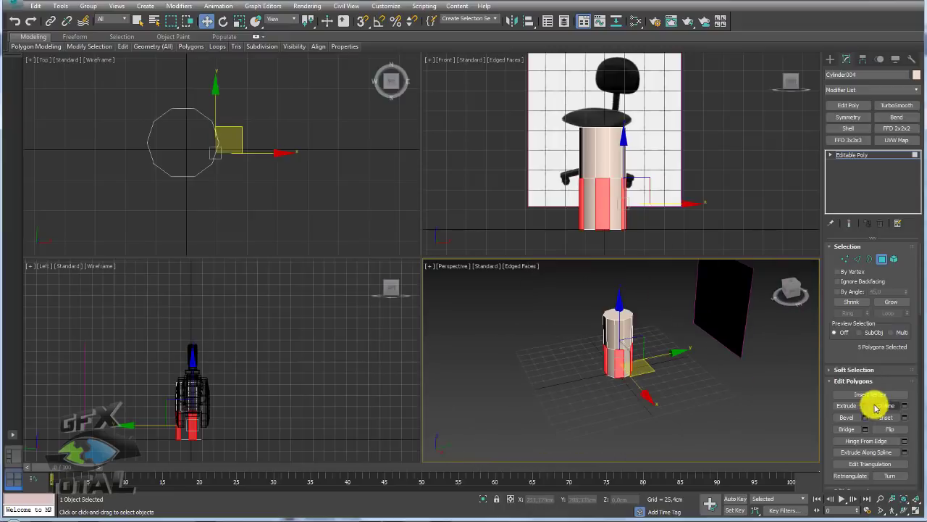
- Extrude the five faces about 200 cm outward into long radial legs
click(865, 405)
drag(628, 384, 631, 227)
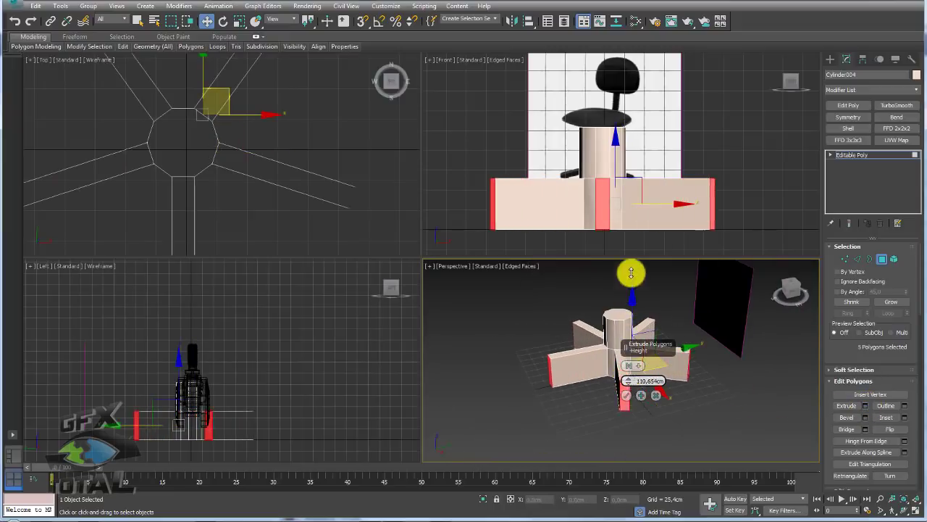
click(624, 395)
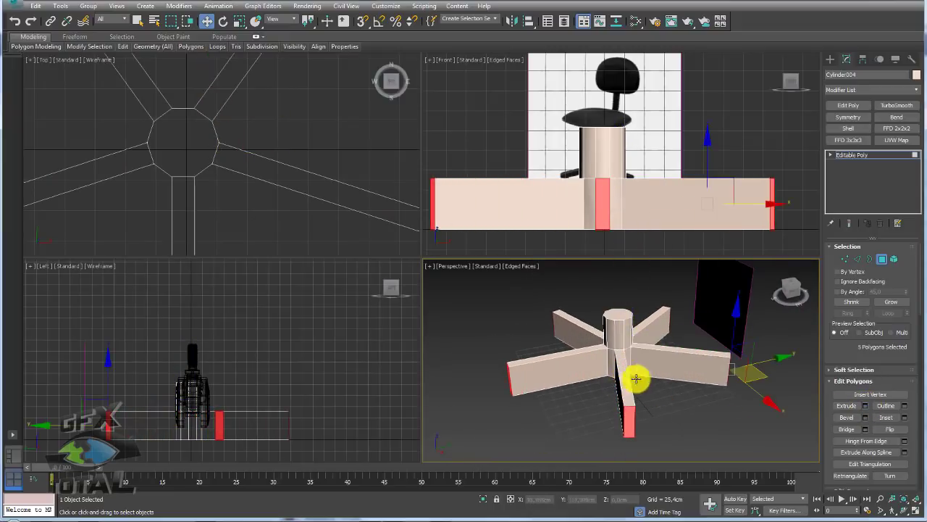
mouse_move(635, 379)
alt+middle_down()
mouse_move(637, 347)
mouse_move(691, 321)
alt+middle_up()
click(842, 260)
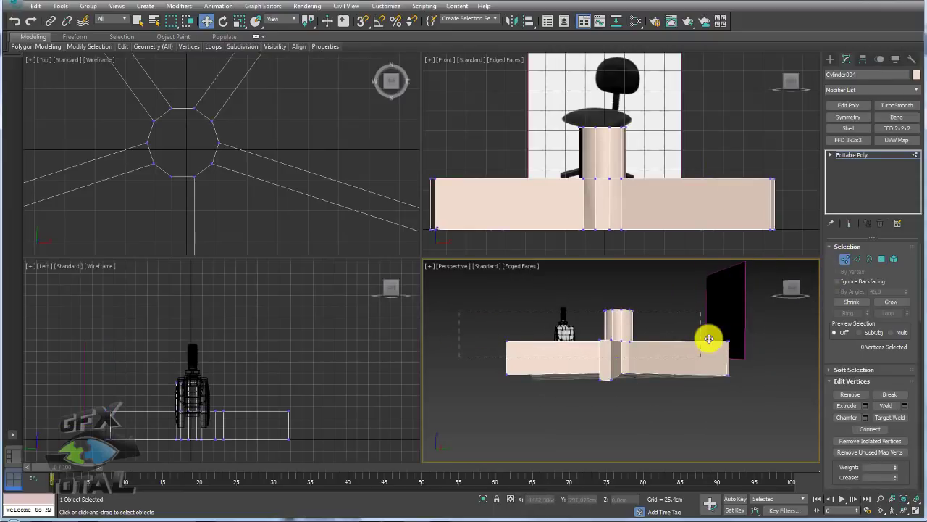
- Box-select the legs' top vertices and lower them along Z to make thinner bars
drag(686, 341, 699, 356)
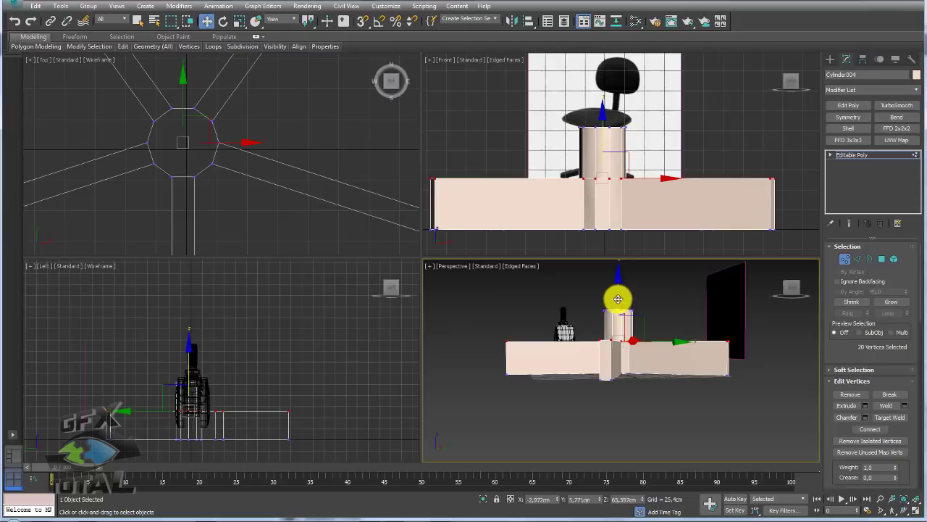
drag(615, 296, 615, 315)
mouse_move(575, 332)
alt+middle_down()
mouse_move(621, 368)
mouse_move(555, 418)
mouse_move(615, 331)
mouse_move(613, 373)
mouse_move(681, 372)
alt+middle_up()
scroll(647, 330, up, 5)
scroll(615, 372, down, 3)
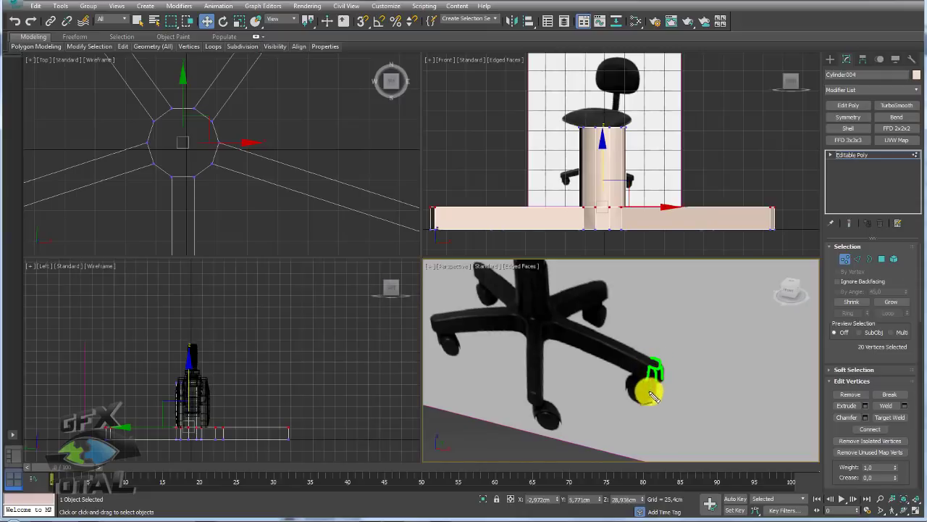
mouse_move(621, 382)
alt+middle_down()
mouse_move(625, 315)
mouse_move(601, 406)
mouse_move(581, 426)
alt+middle_up()
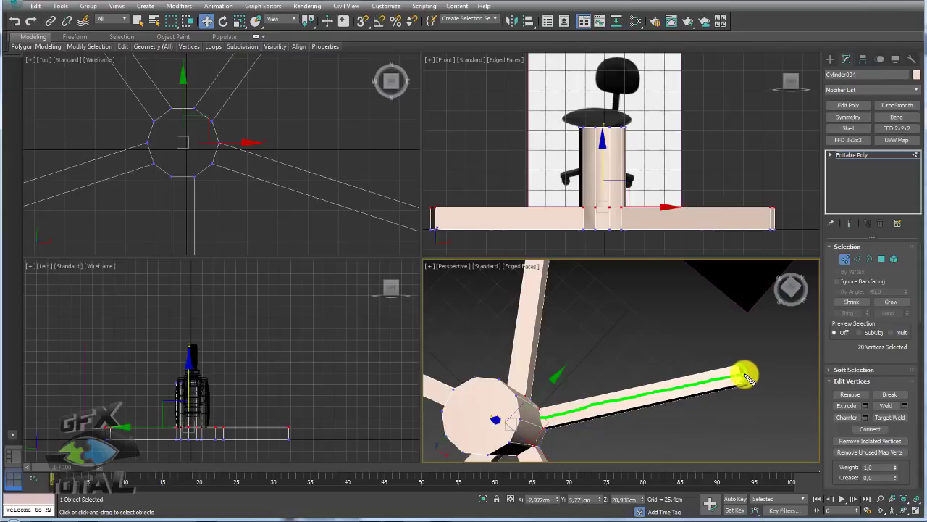
mouse_move(712, 403)
alt+middle_down()
mouse_move(674, 366)
mouse_move(651, 292)
mouse_move(630, 331)
mouse_move(703, 258)
alt+middle_up()
- Return to object level and view the star-shaped base from above
click(853, 154)
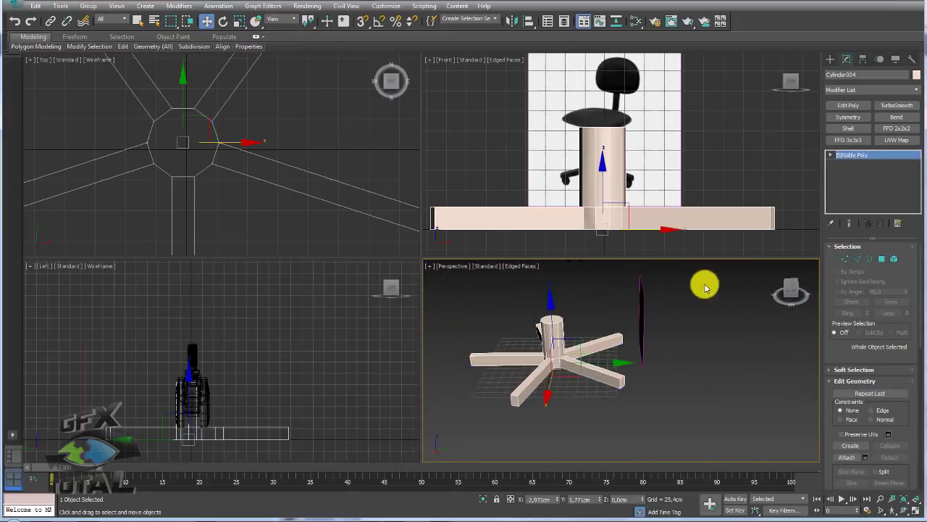
alt+middle_drag(641, 326, 613, 374)
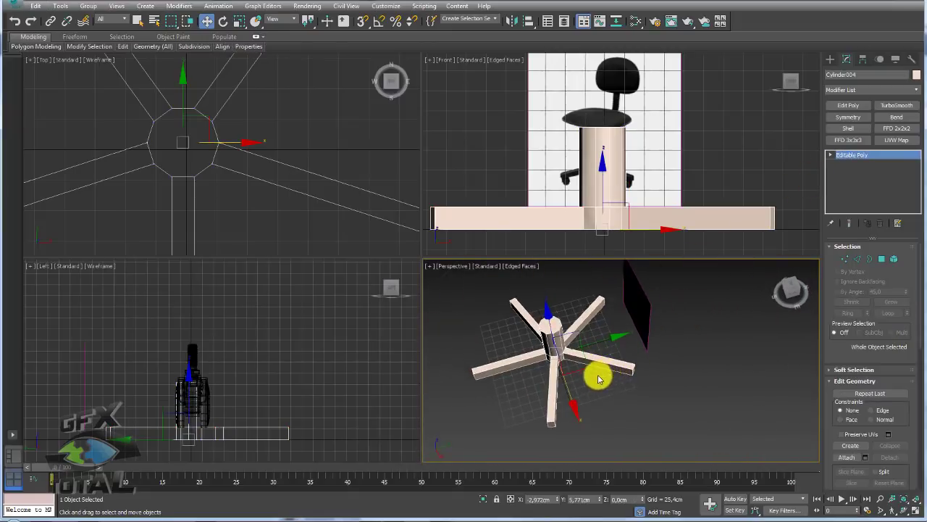
mouse_move(520, 355)
alt+middle_down()
mouse_move(615, 356)
mouse_move(534, 387)
mouse_move(616, 393)
mouse_move(601, 383)
mouse_move(645, 384)
mouse_move(814, 310)
alt+middle_up()
- At Polygon level, select the top face of one leg
click(881, 259)
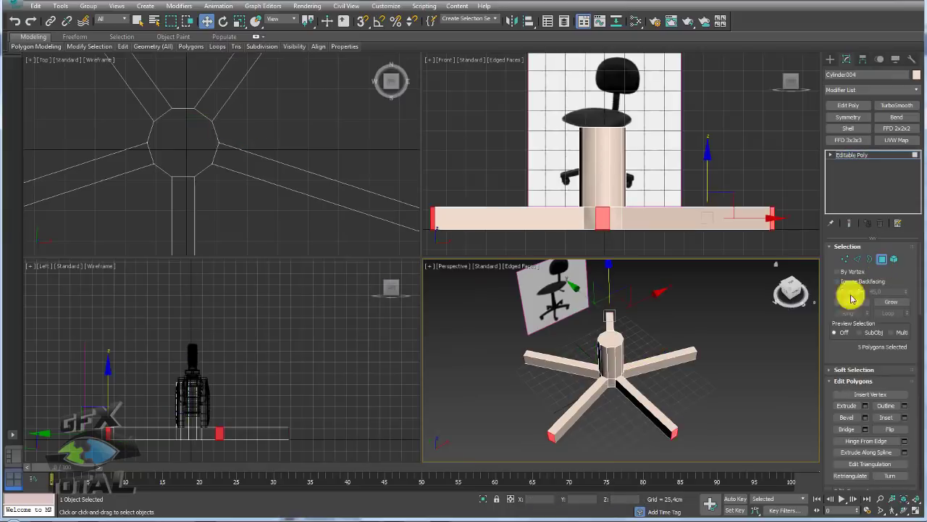
scroll(647, 375, up, 5)
ctrl+click(846, 259)
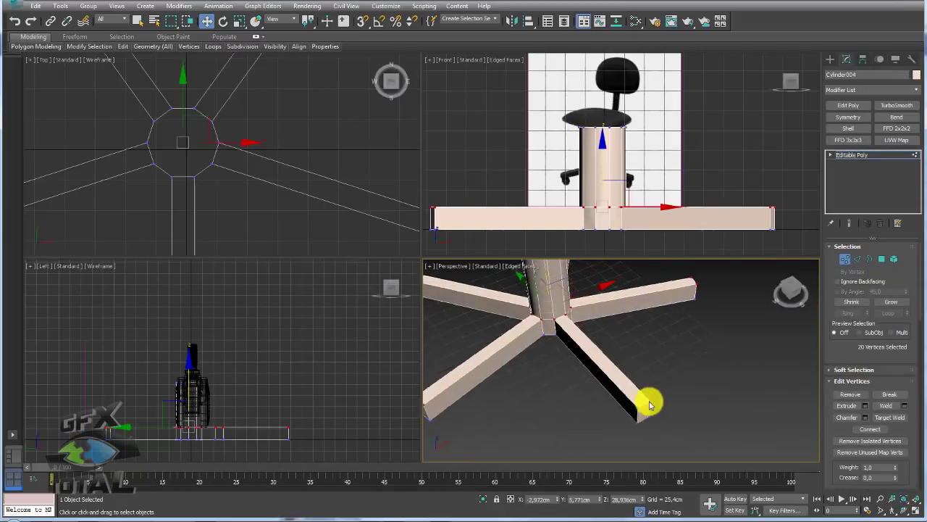
mouse_move(647, 399)
alt+middle_down()
mouse_move(791, 289)
mouse_move(703, 355)
mouse_move(725, 334)
alt+middle_up()
ctrl+click(881, 259)
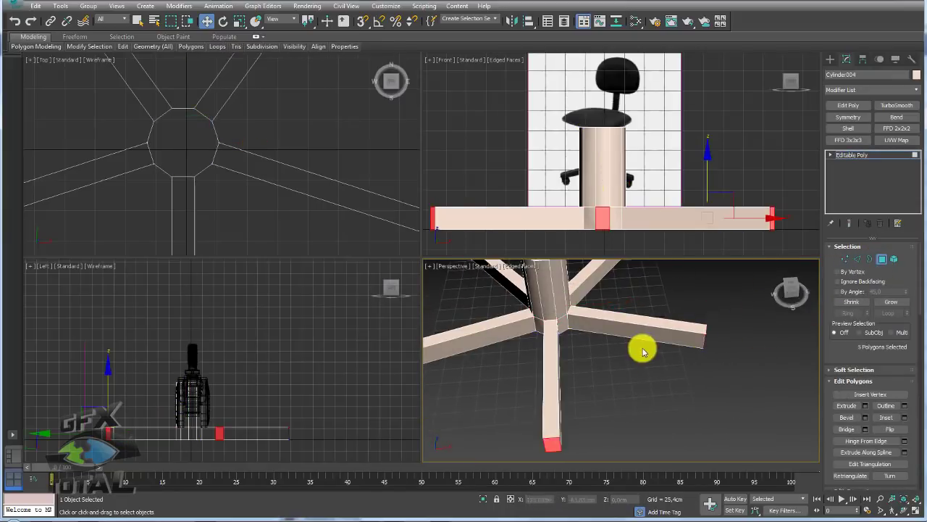
scroll(642, 346, down, 5)
scroll(658, 337, down, 5)
click(624, 349)
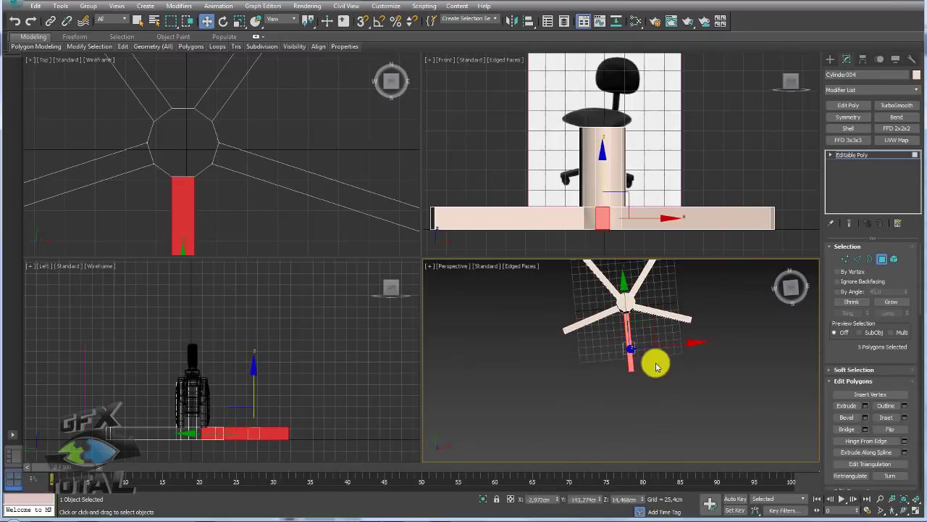
scroll(648, 298, up, 2)
scroll(630, 315, up, 2)
scroll(621, 325, up, 4)
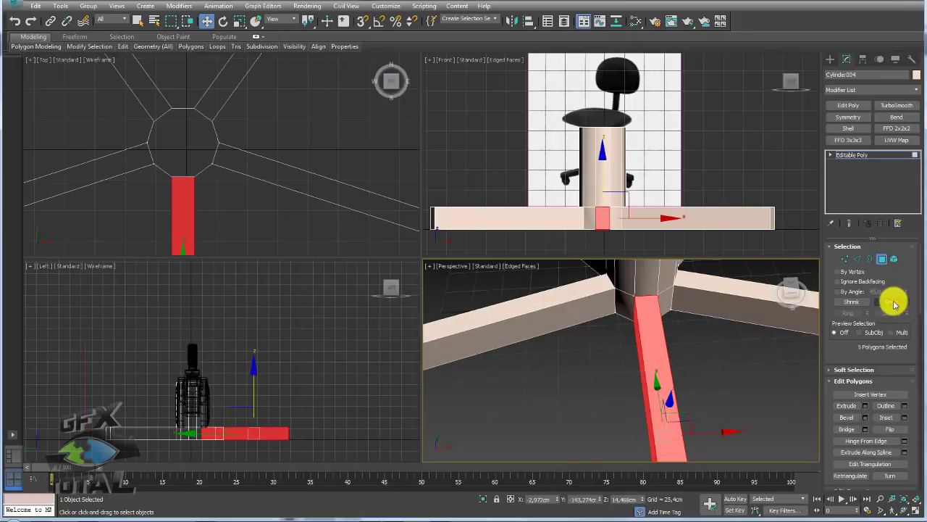
- Add the column faces, invert the selection with Ctrl+I and delete the other four legs
click(891, 301)
scroll(659, 362, down, 6)
alt+middle_drag(665, 401, 660, 365)
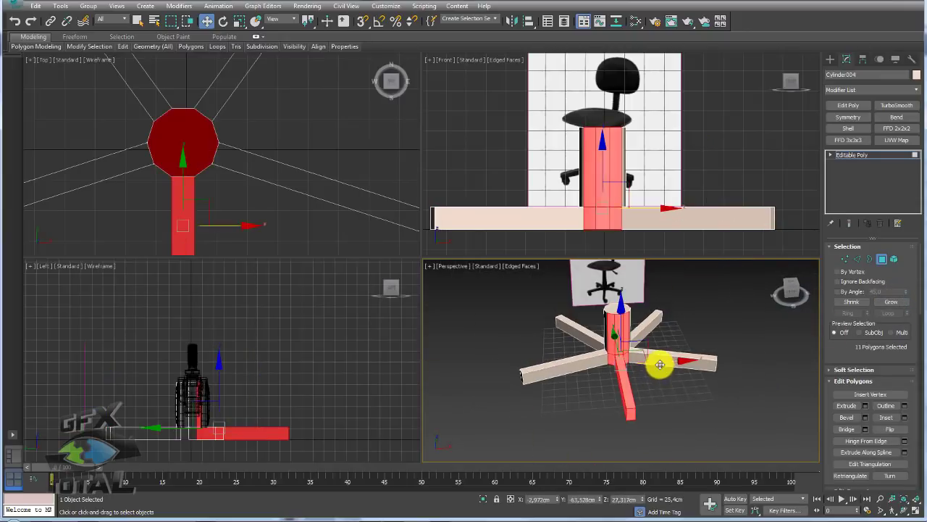
key(ctrl+i)
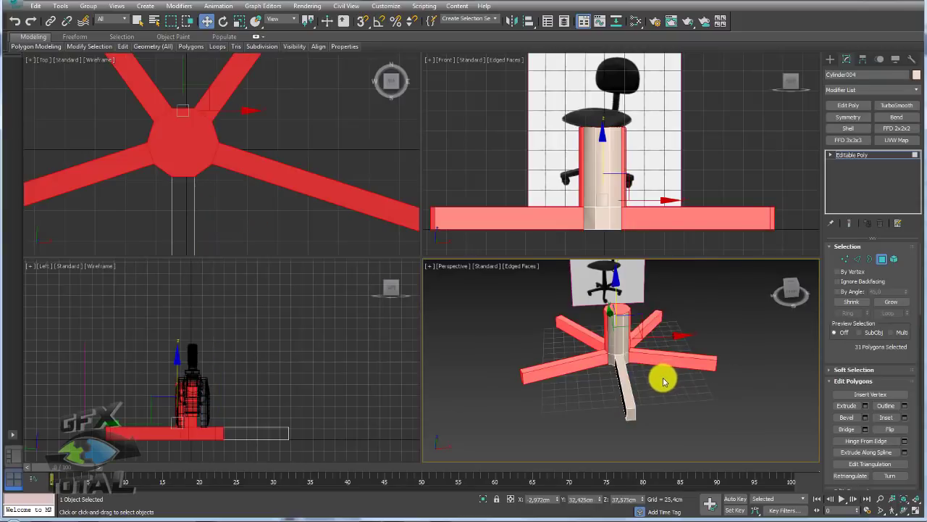
key(Delete)
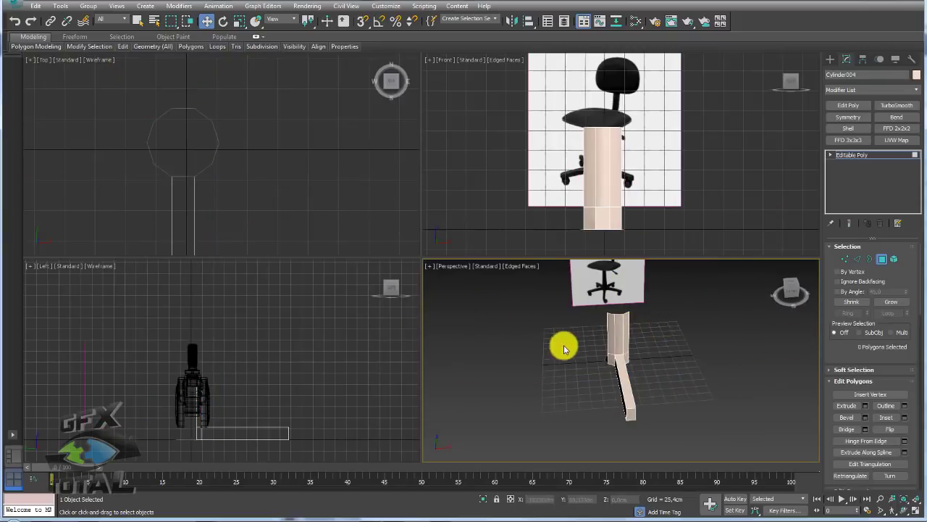
- Delete the column's bottom cap and return to the Editable Poly object level
mouse_move(564, 350)
alt+middle_down()
mouse_move(561, 373)
mouse_move(532, 337)
alt+middle_up()
click(584, 418)
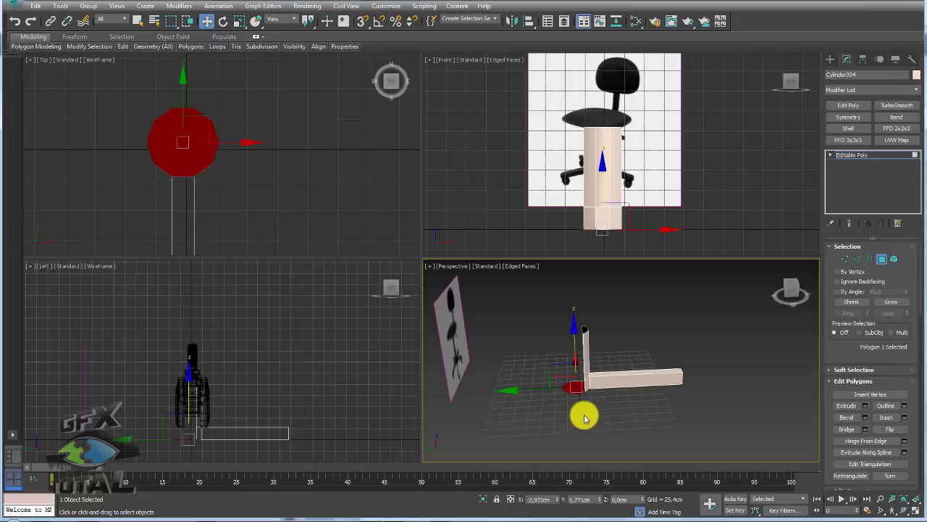
key(Delete)
mouse_move(686, 395)
alt+middle_down()
mouse_move(579, 404)
mouse_move(589, 345)
mouse_move(505, 387)
alt+middle_up()
scroll(574, 349, up, 3)
alt+middle_drag(658, 355, 620, 338)
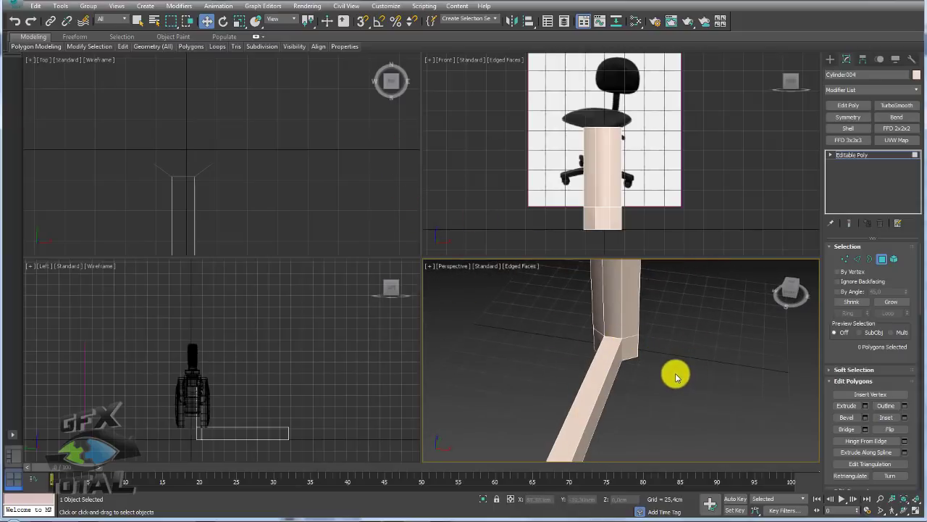
alt+middle_drag(657, 357, 658, 413)
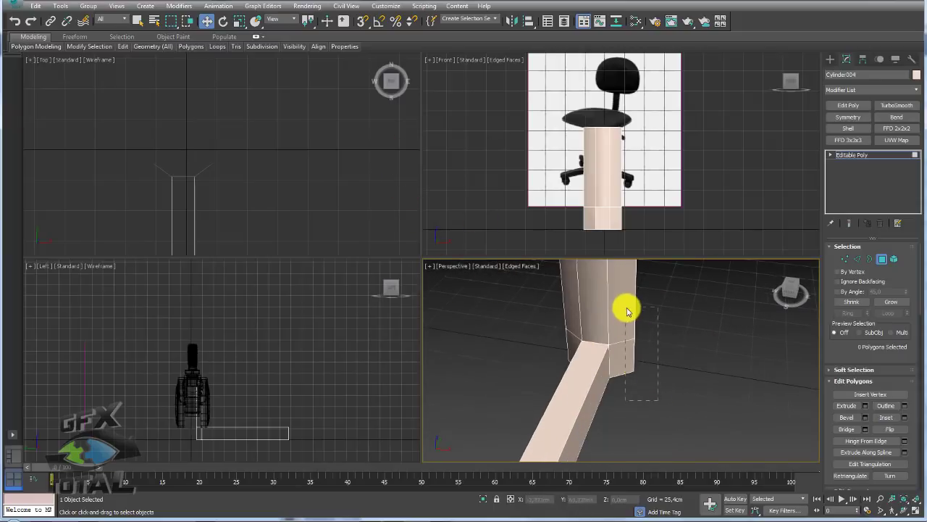
click(633, 347)
click(628, 347)
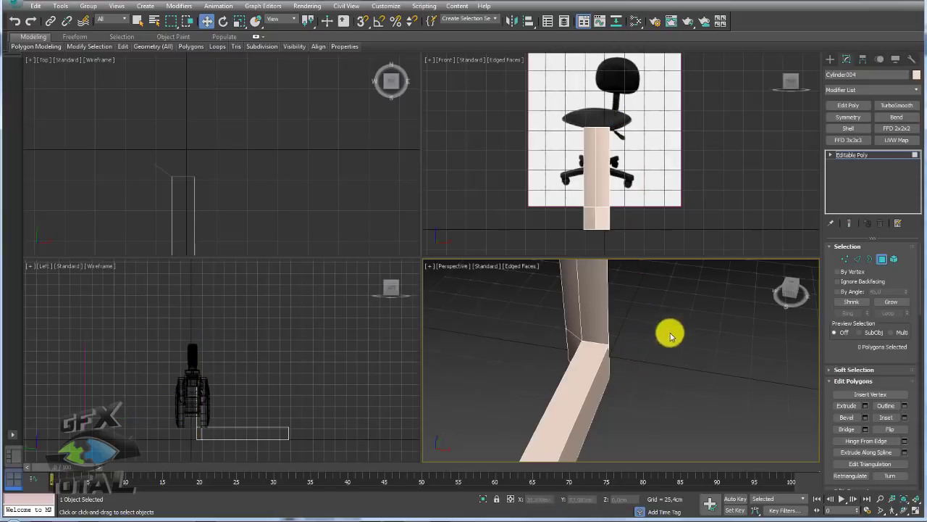
click(852, 155)
- In the Array dialog, set 5 instanced copies rotated 360° around Z
key(z)
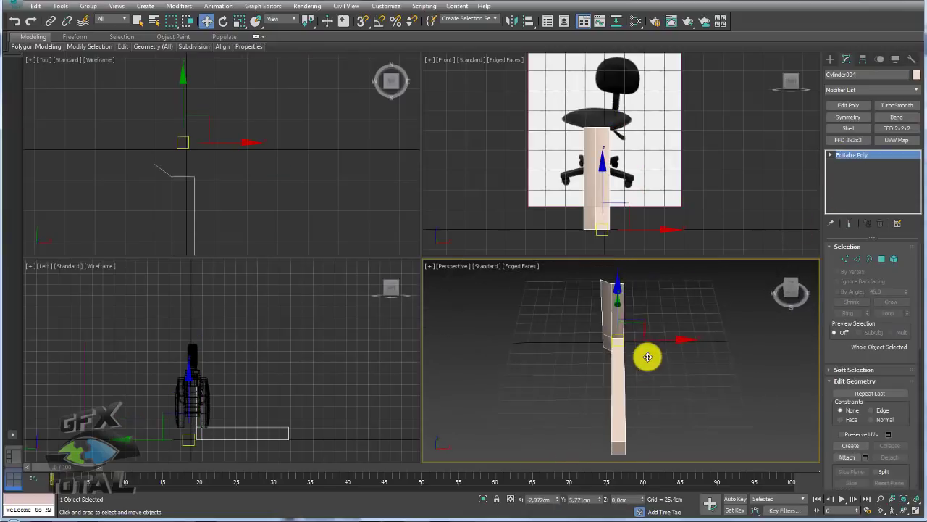
click(60, 5)
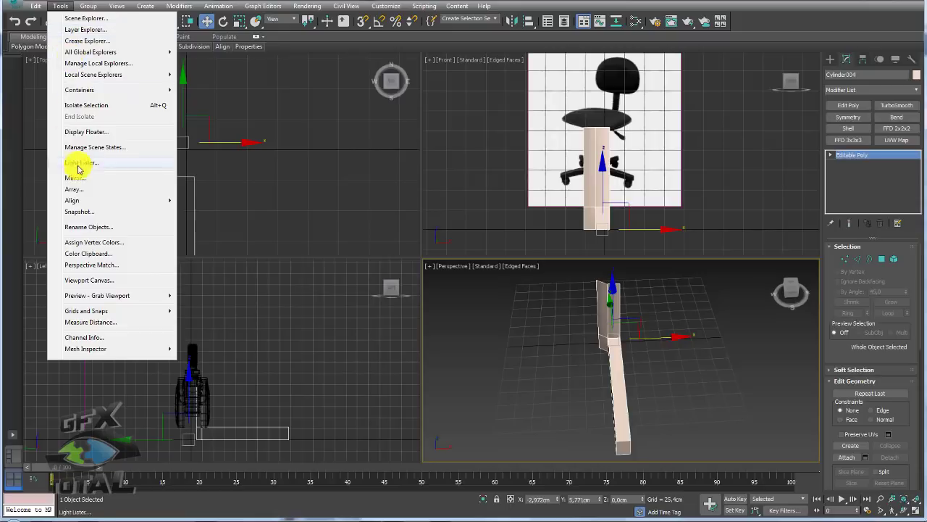
click(85, 189)
drag(459, 165, 327, 101)
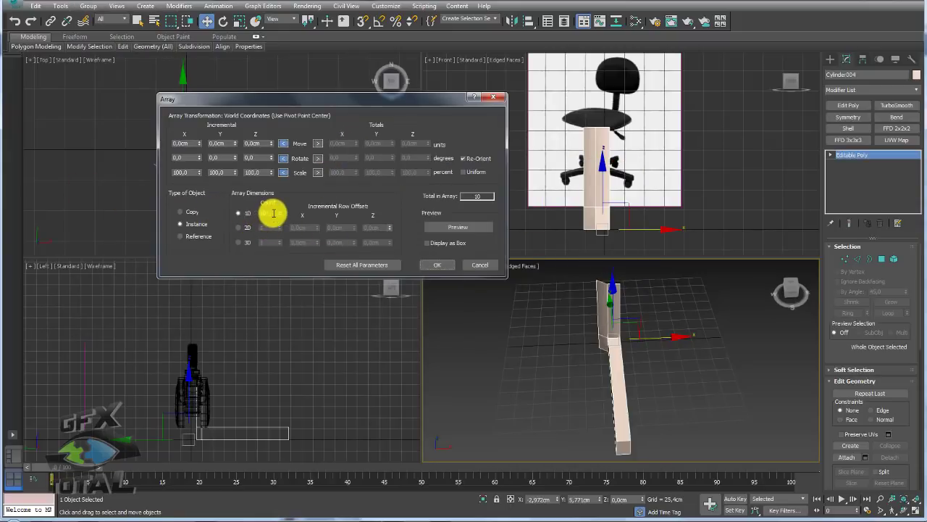
double_click(265, 213)
text(5)
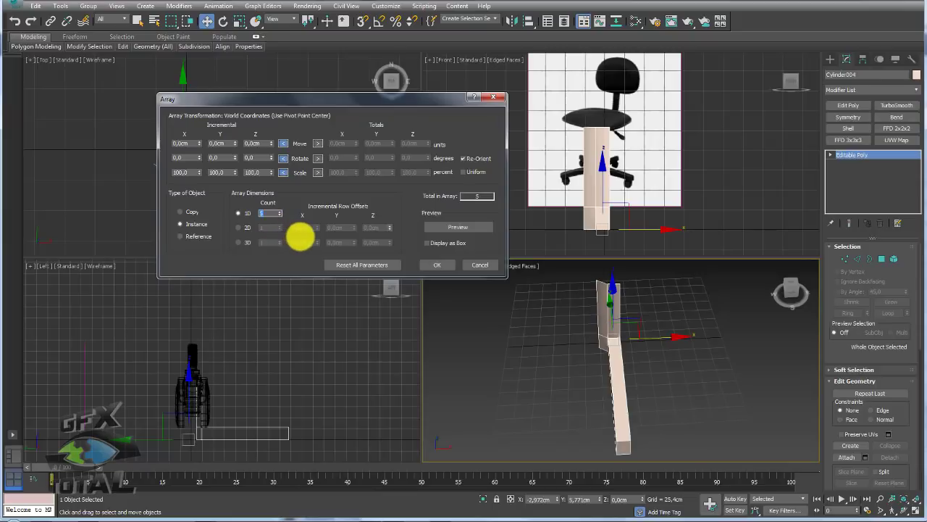
click(179, 224)
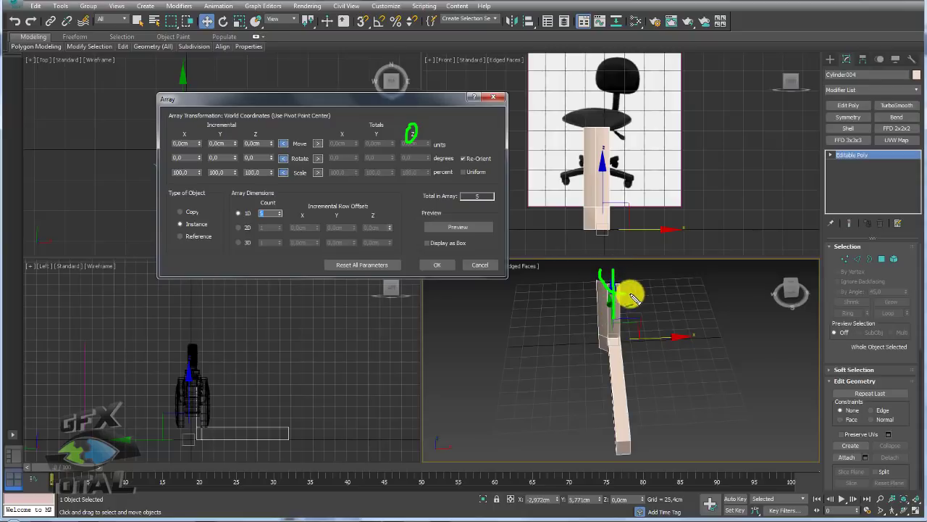
mouse_move(635, 297)
mouse_down()
mouse_move(623, 263)
mouse_move(600, 302)
mouse_move(616, 269)
mouse_move(615, 350)
mouse_up()
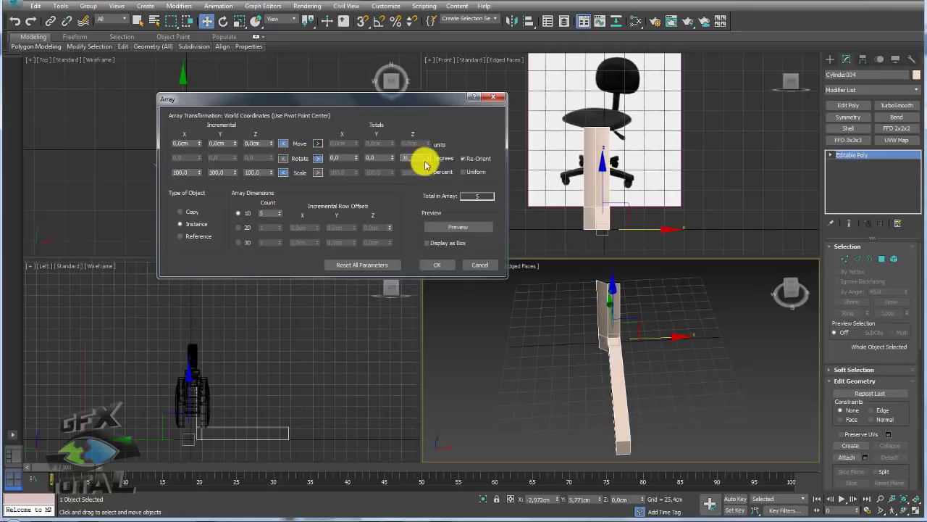
text(0)
click(436, 228)
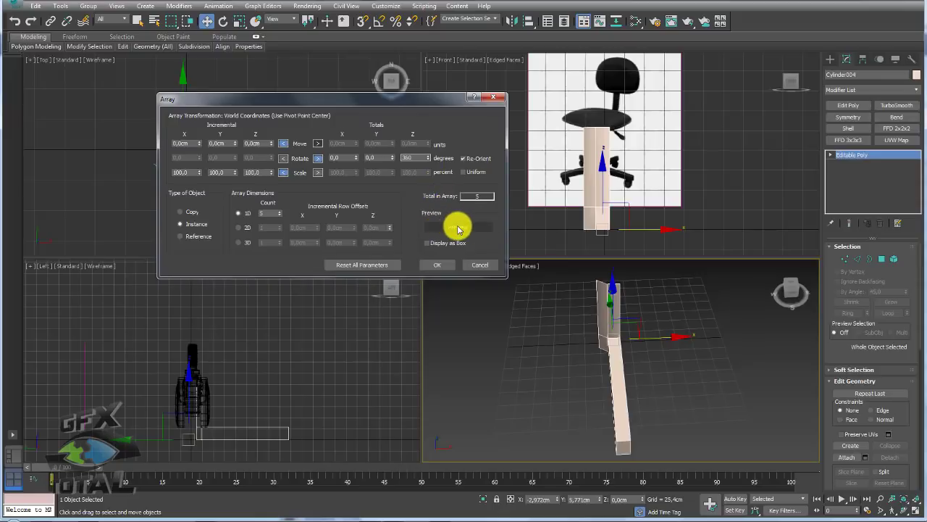
click(458, 229)
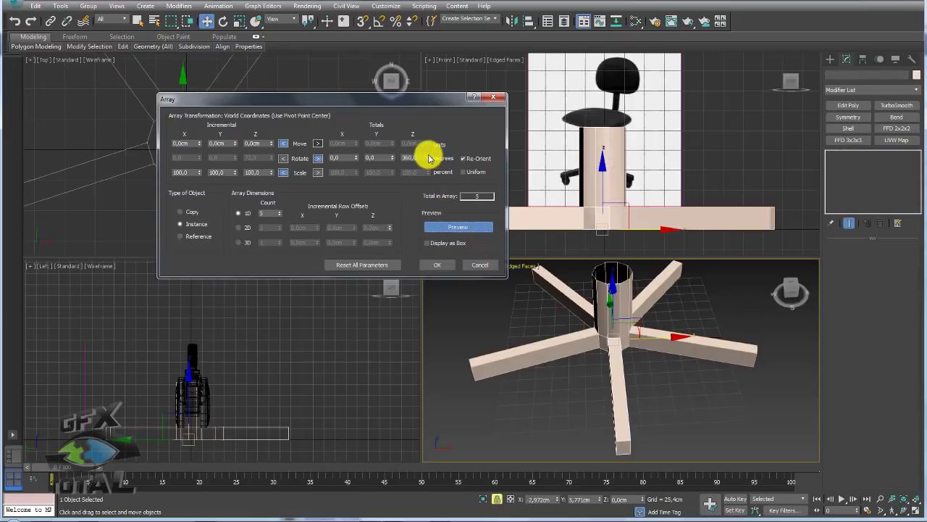
mouse_move(428, 158)
mouse_down()
mouse_move(440, 323)
mouse_move(439, 200)
mouse_move(413, 151)
mouse_move(391, 161)
mouse_move(439, 192)
mouse_up()
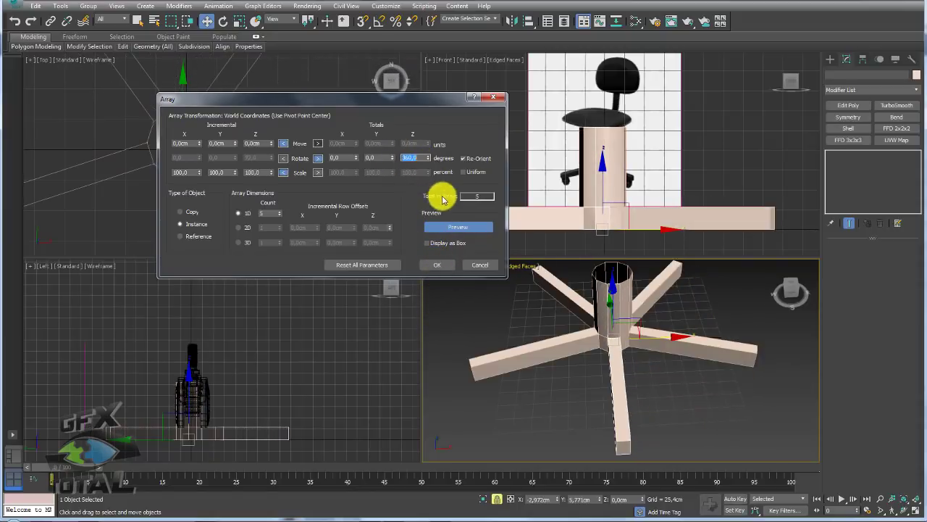
- Apply the five-leg array, then try lowering one leg's end vertices and undo it
click(439, 265)
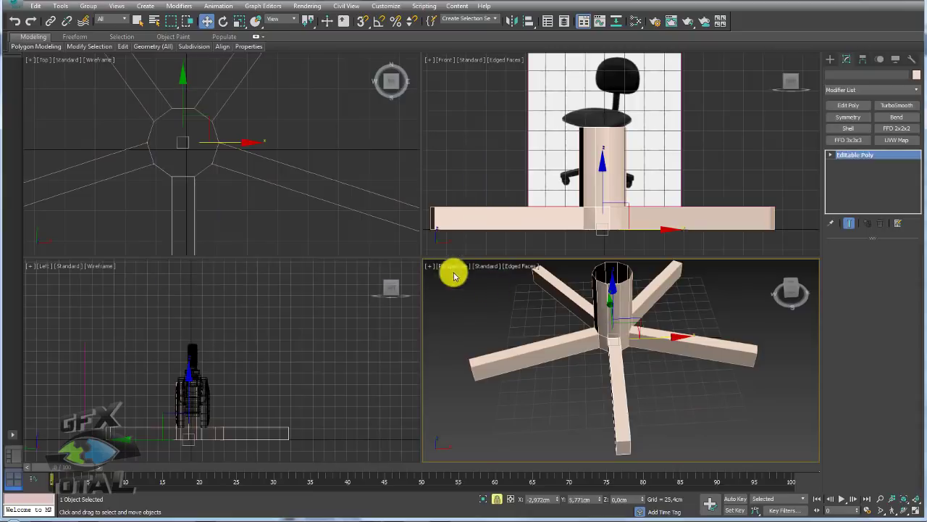
mouse_move(662, 398)
alt+middle_down()
mouse_move(704, 384)
mouse_move(669, 371)
alt+middle_up()
click(670, 370)
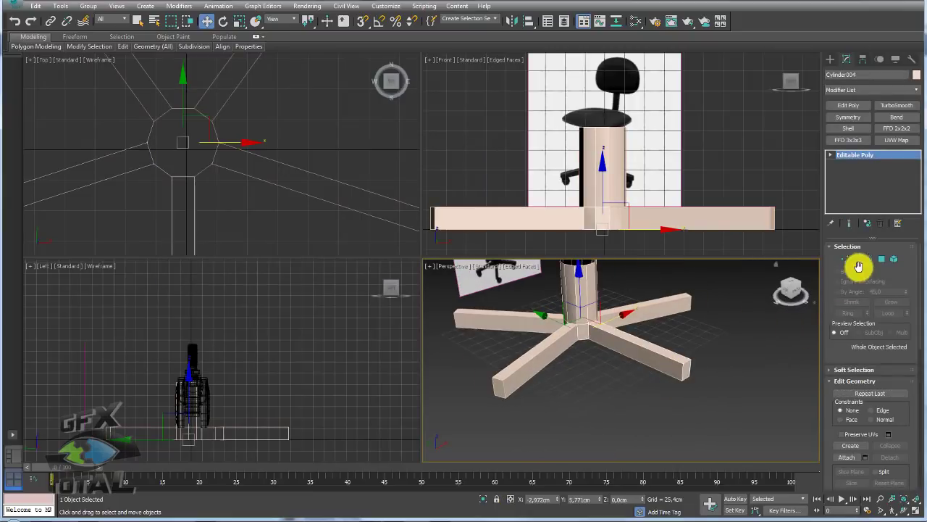
click(846, 262)
drag(703, 367, 667, 393)
alt+middle_drag(666, 393, 693, 338)
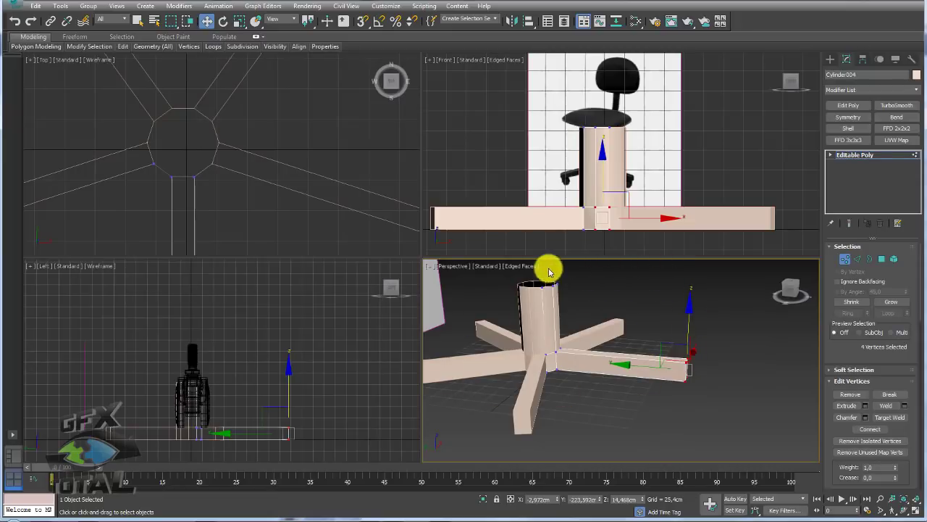
alt+middle_drag(610, 355, 705, 355)
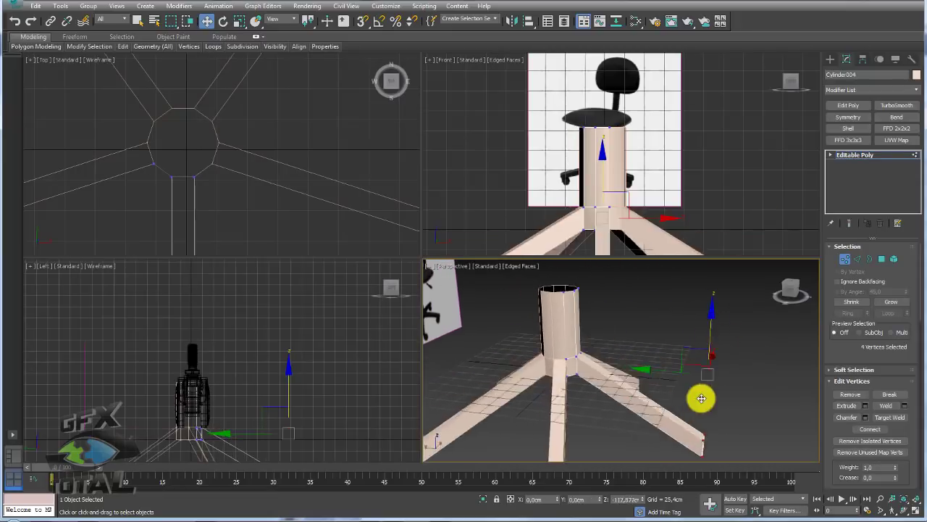
drag(710, 326, 702, 224)
key(ctrl+z)
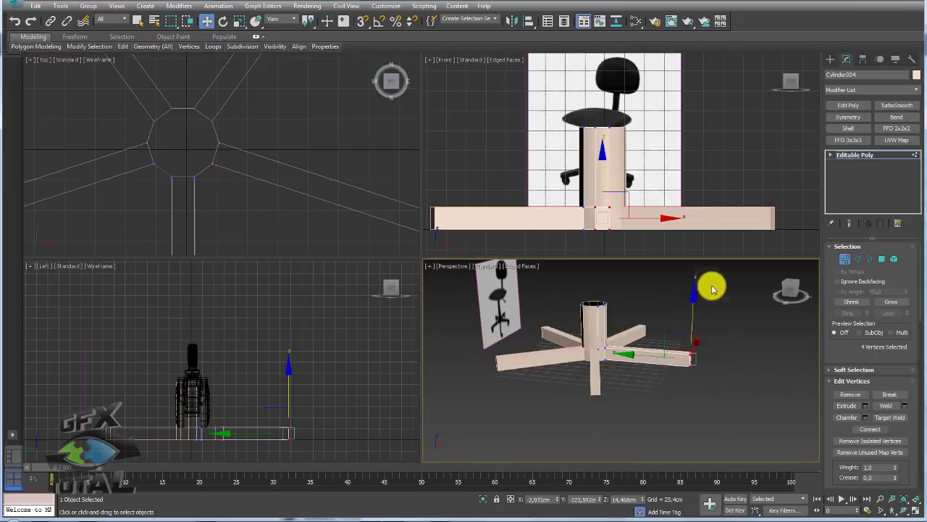
- Maximize the Perspective viewport and undo leg edits so all five legs stay straight
click(917, 511)
mouse_move(609, 331)
alt+middle_down()
mouse_move(619, 364)
mouse_move(857, 205)
alt+middle_up()
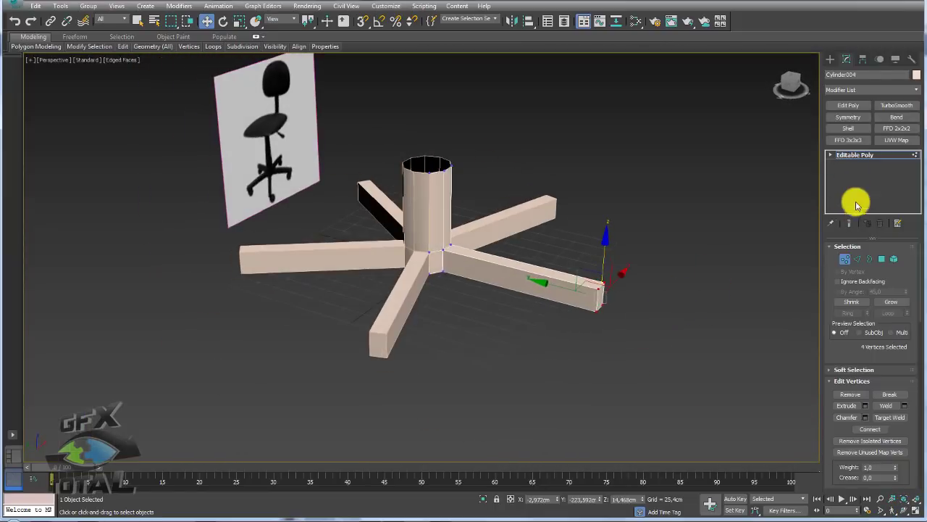
click(864, 161)
alt+middle_drag(524, 314, 466, 272)
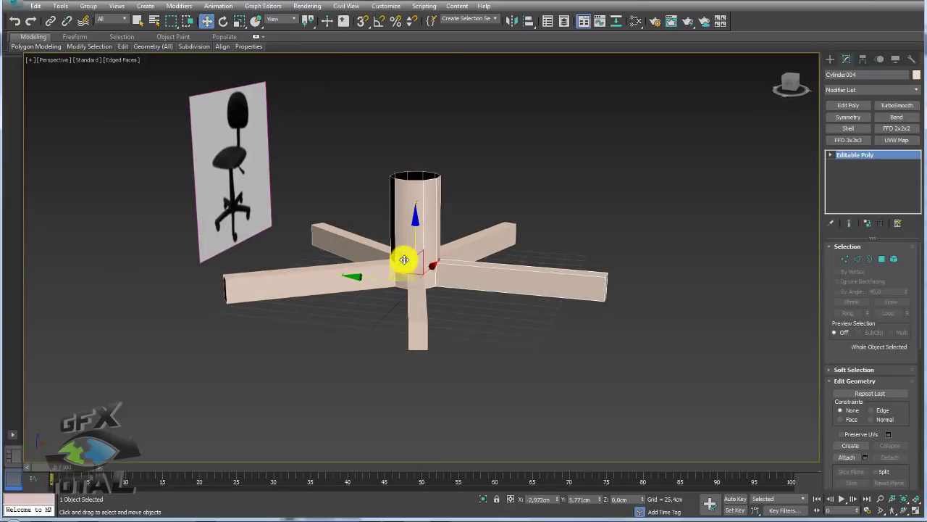
drag(401, 254, 795, 216)
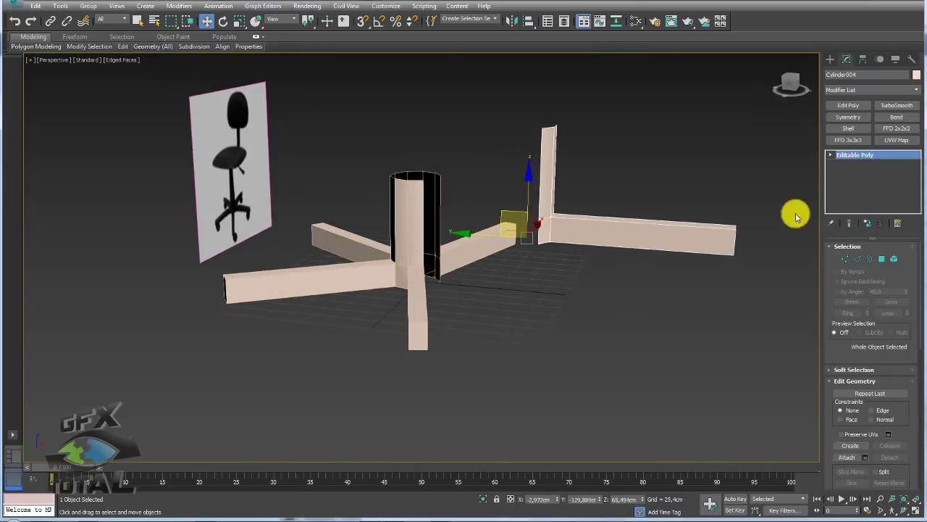
click(845, 259)
mouse_move(757, 290)
mouse_down()
mouse_move(721, 213)
mouse_move(661, 213)
mouse_up()
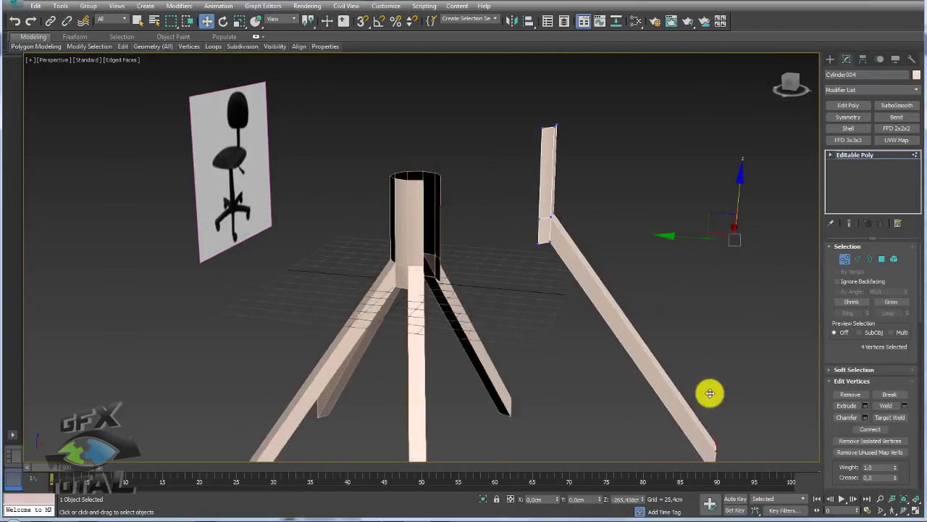
alt+middle_drag(654, 212, 843, 145)
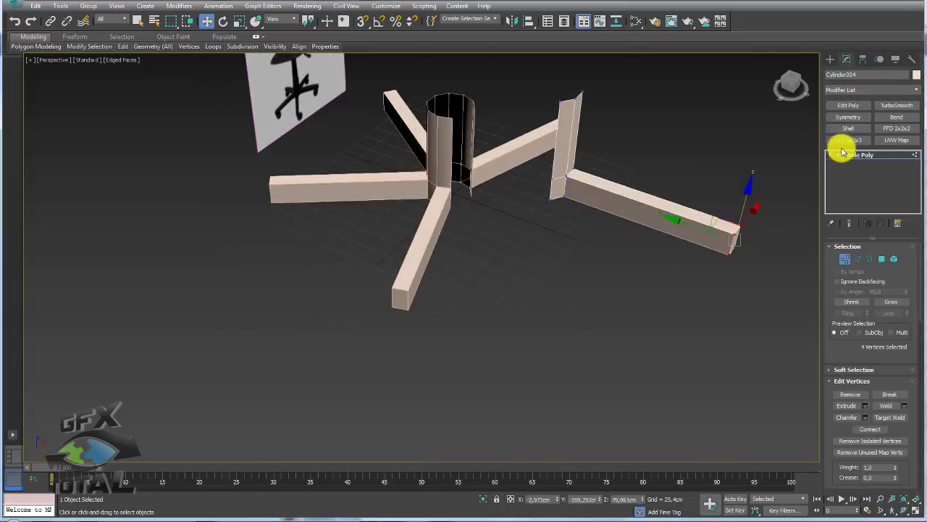
click(841, 154)
key(ctrl+z)
alt+middle_drag(712, 215, 648, 225)
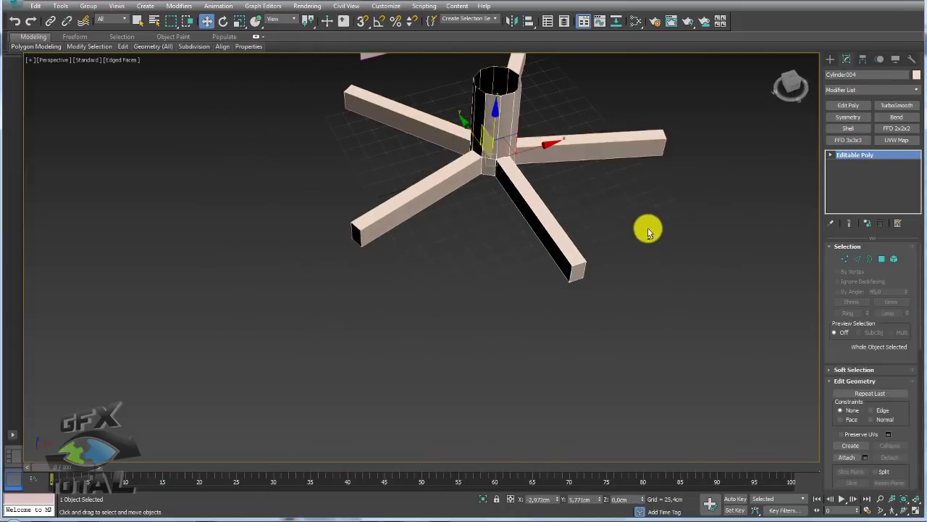
click(858, 259)
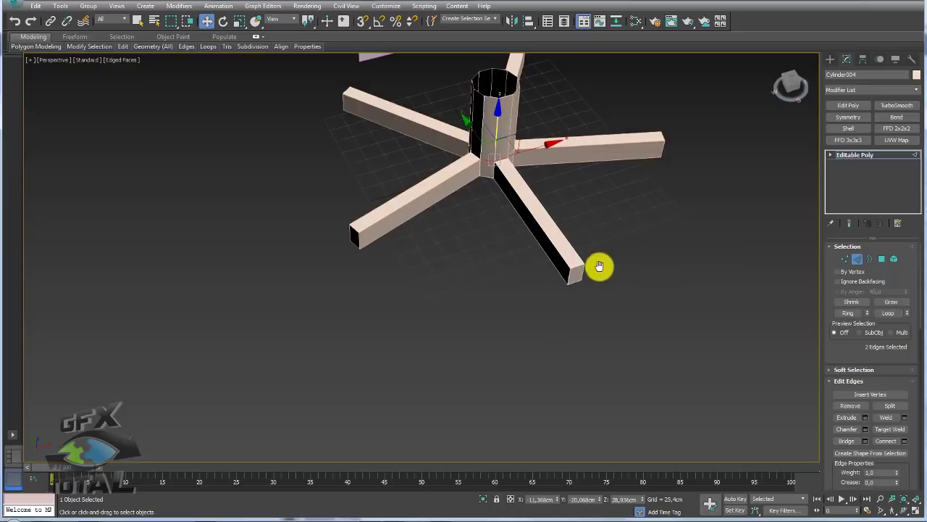
- Extend the leg edge into a ring to split the leg lengthwise with a centre edge
scroll(572, 265, up, 3)
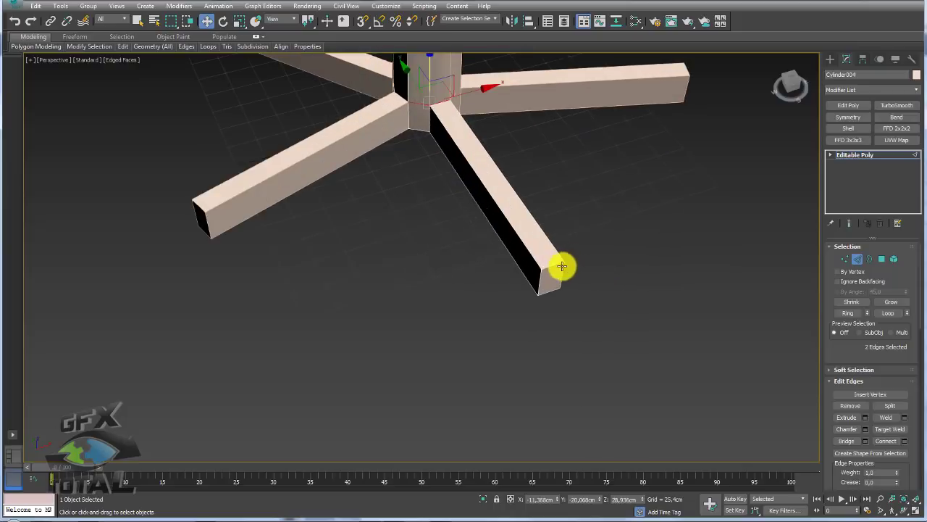
click(849, 314)
click(844, 259)
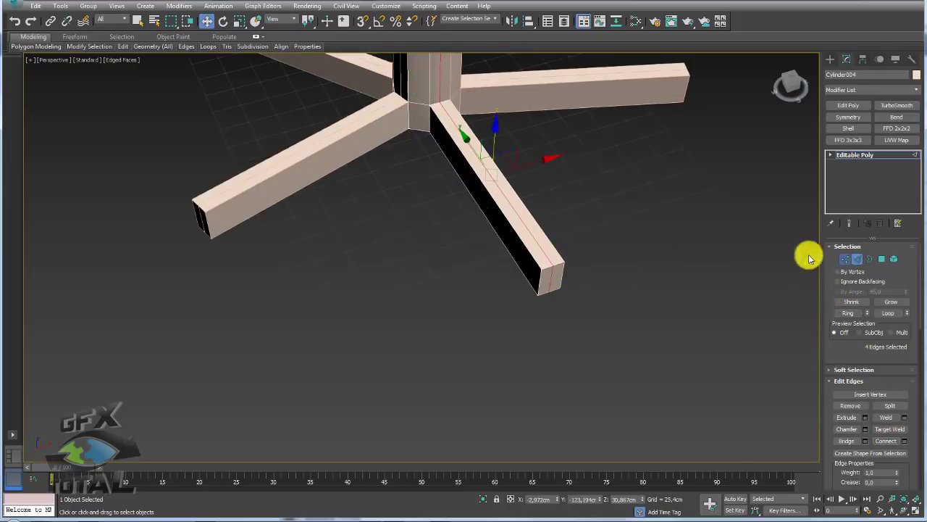
- Select all six vertices at the leg's outer tip
mouse_move(652, 275)
alt+middle_down()
mouse_move(551, 283)
mouse_move(550, 241)
alt+middle_up()
click(550, 289)
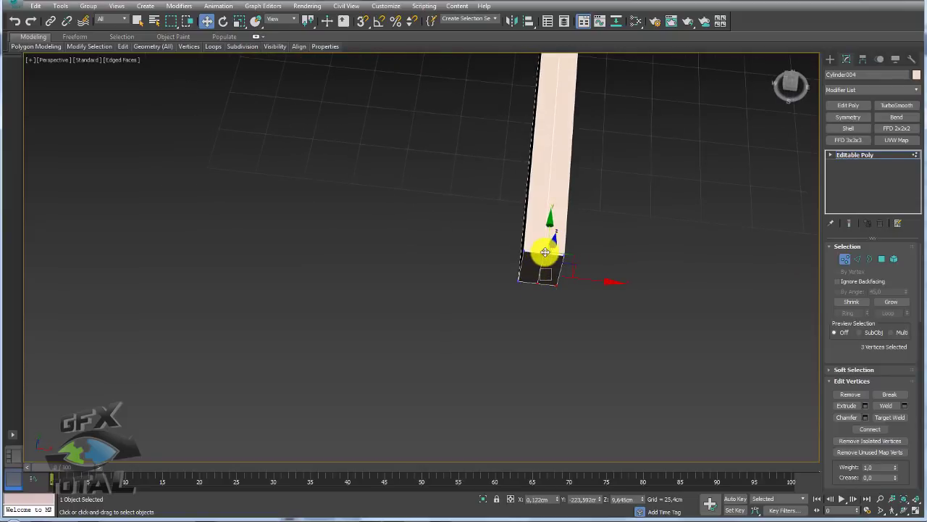
alt+click(550, 269)
scroll(547, 239, down, 3)
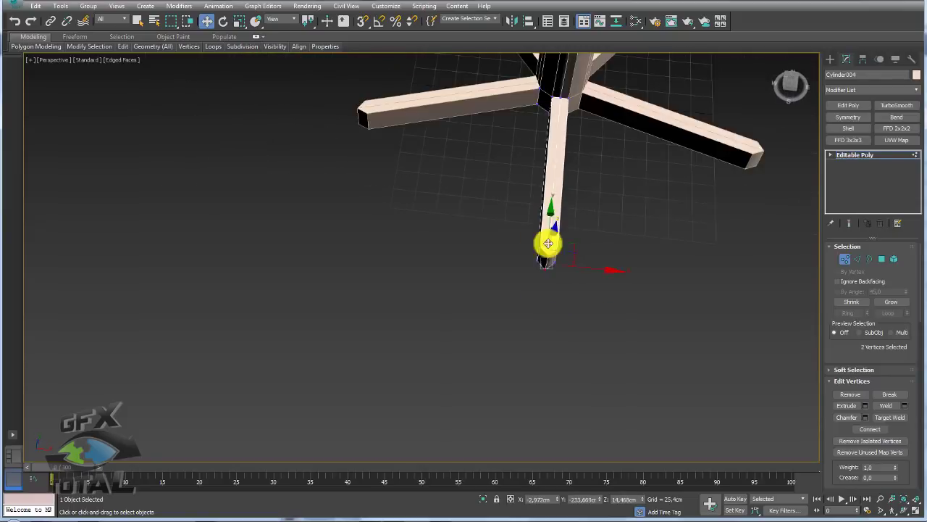
mouse_move(549, 244)
alt+middle_down()
mouse_move(586, 198)
mouse_move(652, 260)
mouse_move(511, 296)
mouse_move(513, 335)
mouse_move(476, 321)
mouse_move(514, 271)
mouse_move(557, 249)
mouse_move(548, 263)
mouse_move(606, 284)
alt+middle_up()
drag(607, 283, 503, 345)
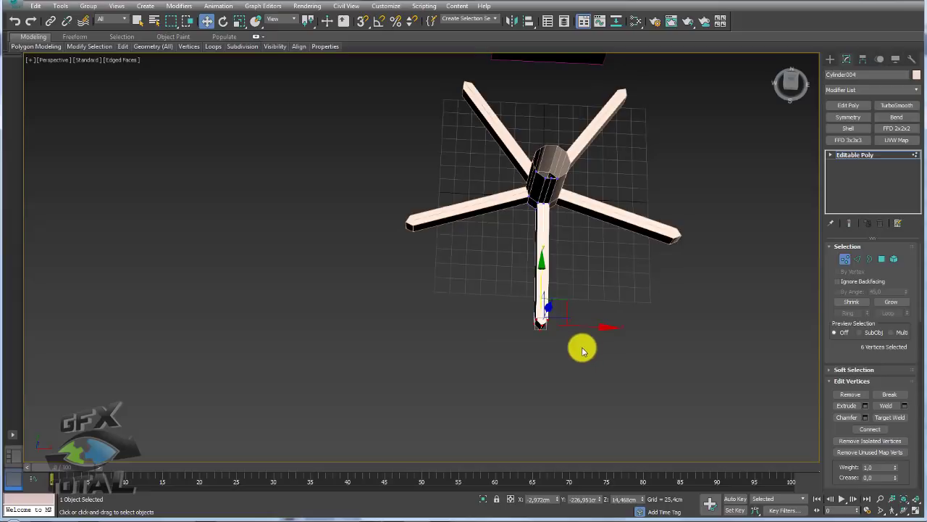
- Pan around the five-leg base, then clear the current selection
middle_drag(583, 350, 512, 353)
drag(537, 377, 467, 300)
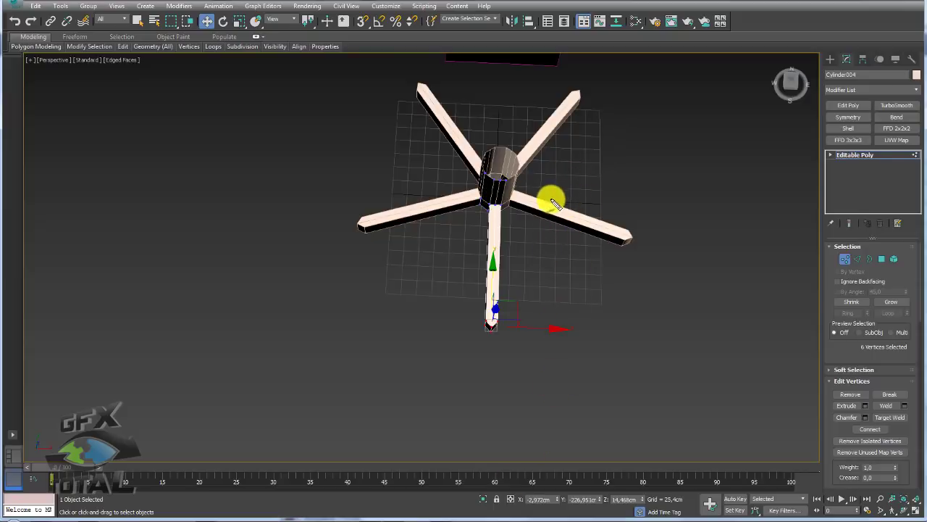
drag(578, 202, 668, 207)
drag(464, 195, 374, 196)
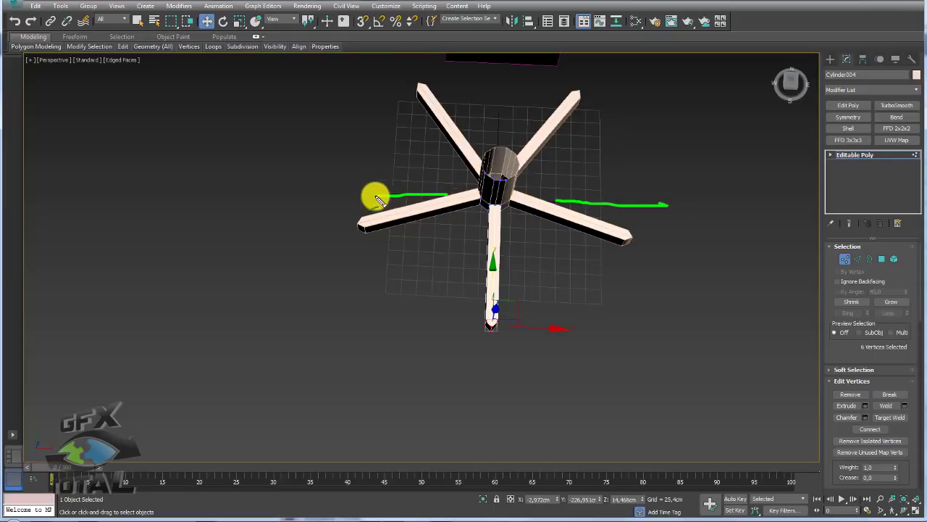
drag(499, 141, 498, 79)
drag(498, 207, 492, 384)
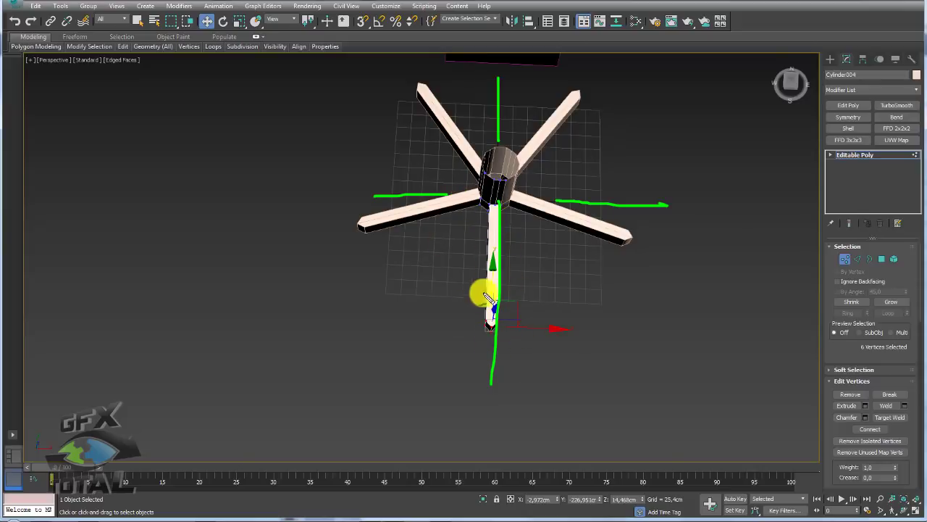
key(Escape)
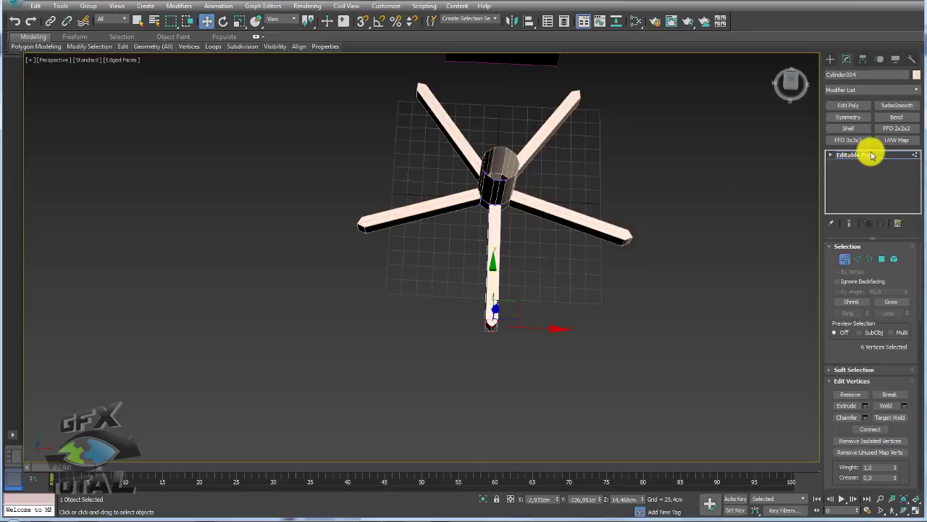
click(873, 155)
click(424, 214)
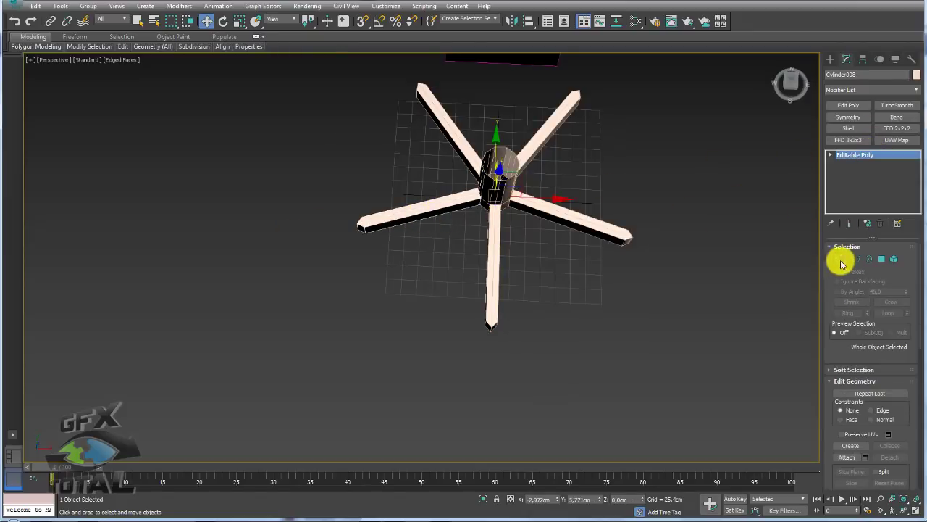
click(844, 259)
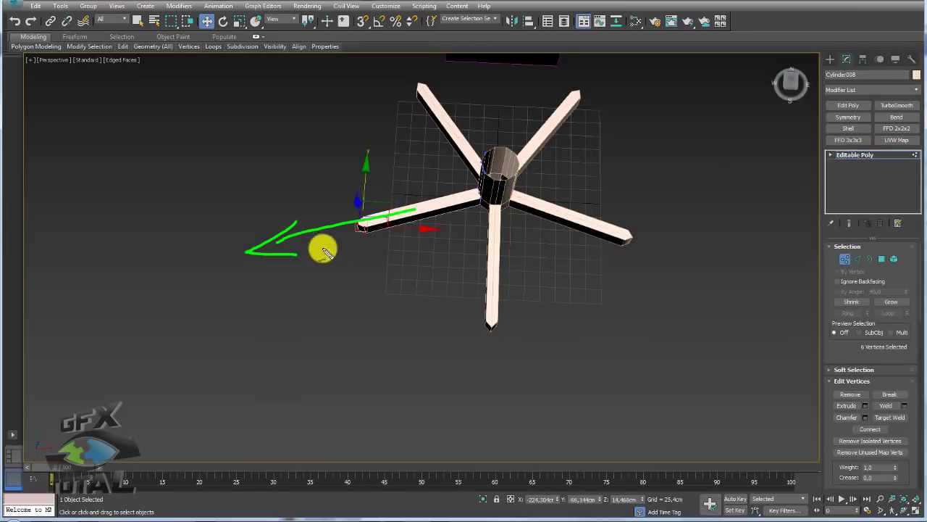
alt+middle_drag(393, 213, 392, 209)
mouse_move(392, 208)
mouse_down()
mouse_move(341, 228)
mouse_move(518, 227)
mouse_up()
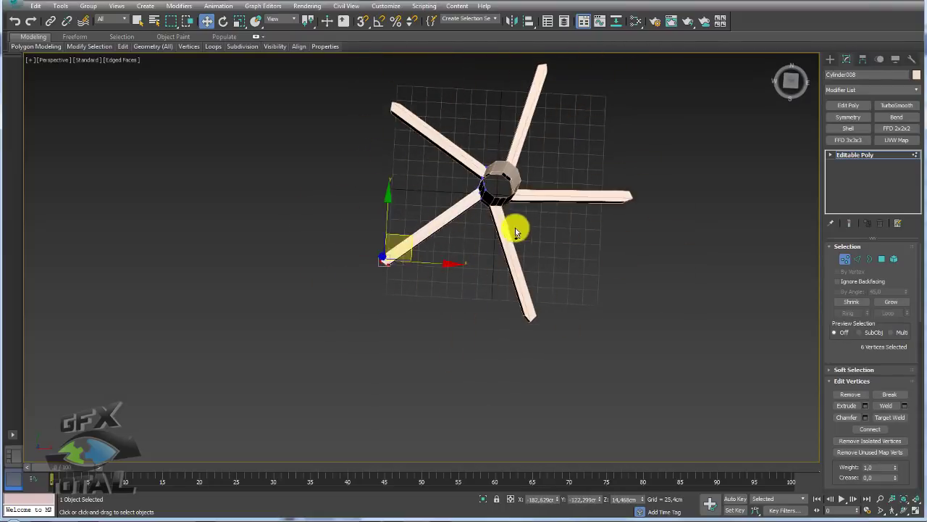
right_click(517, 228)
click(865, 155)
mouse_move(569, 242)
alt+middle_down()
mouse_move(507, 253)
mouse_move(558, 311)
mouse_move(441, 288)
mouse_move(559, 269)
alt+middle_up()
scroll(447, 265, up, 5)
scroll(447, 266, down, 3)
scroll(471, 313, up, 3)
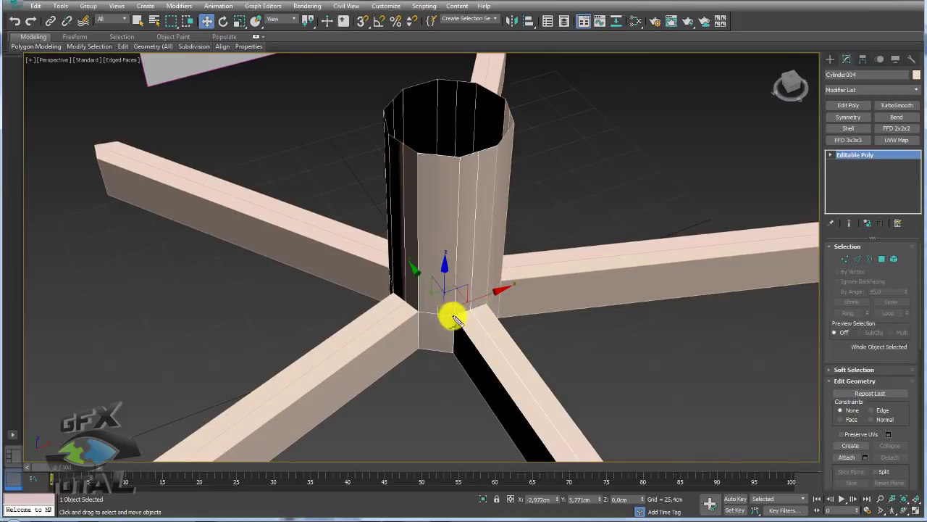
scroll(520, 309, down, 3)
scroll(563, 275, down, 4)
middle_drag(630, 294, 808, 181)
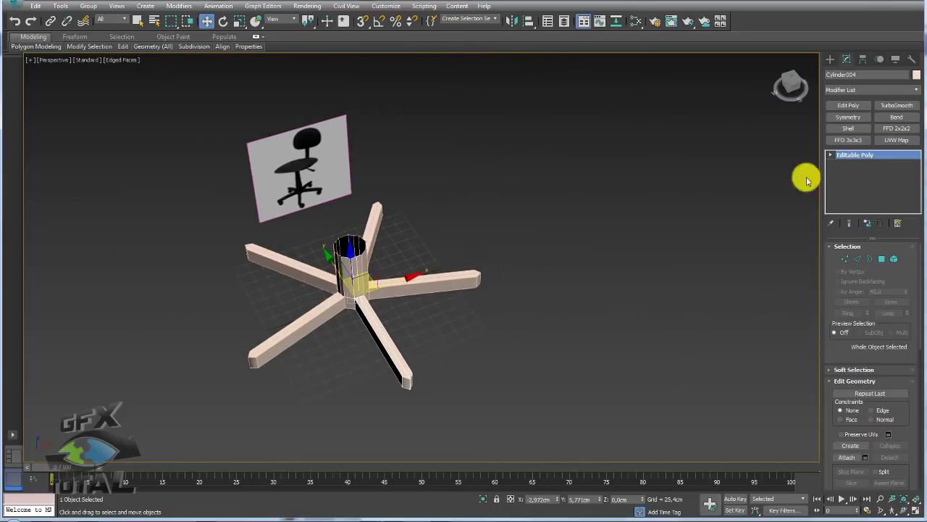
- Create a new cylinder standing beside the chair base
click(830, 59)
middle_drag(701, 168, 666, 190)
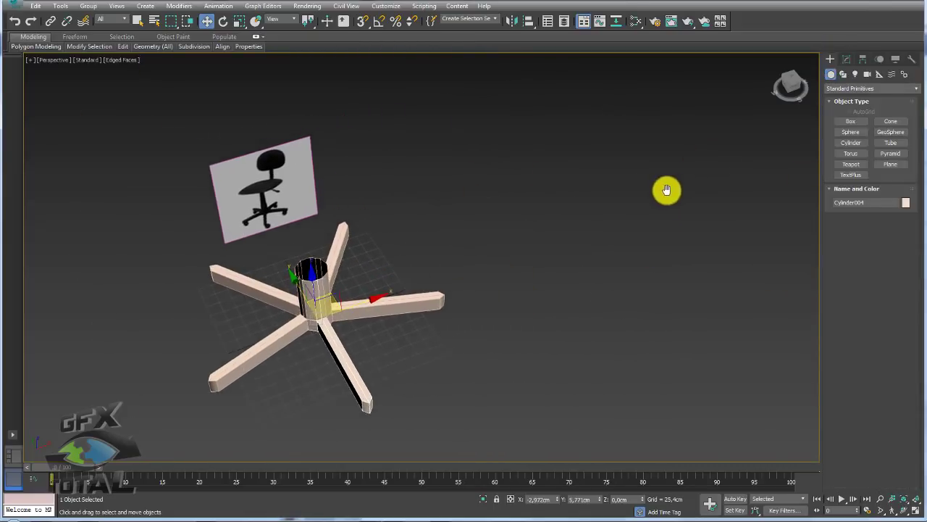
click(851, 142)
drag(488, 258, 503, 263)
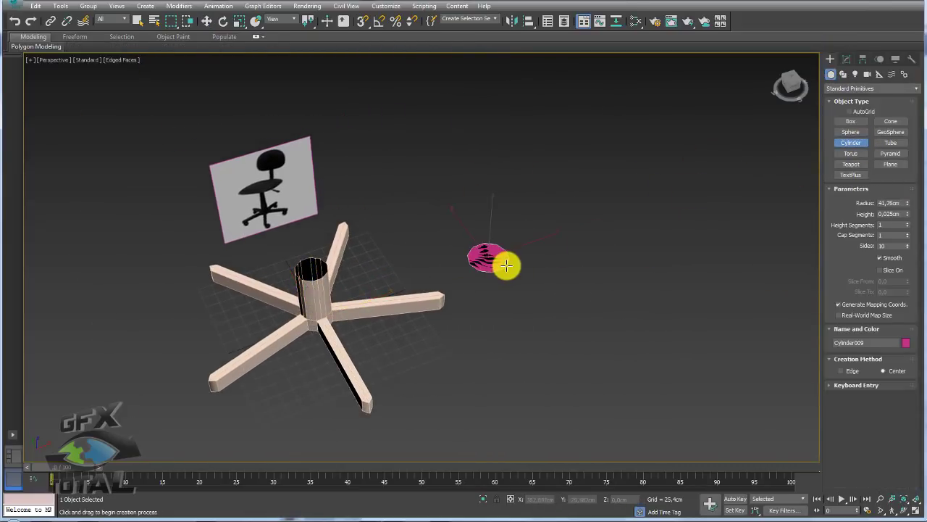
click(544, 185)
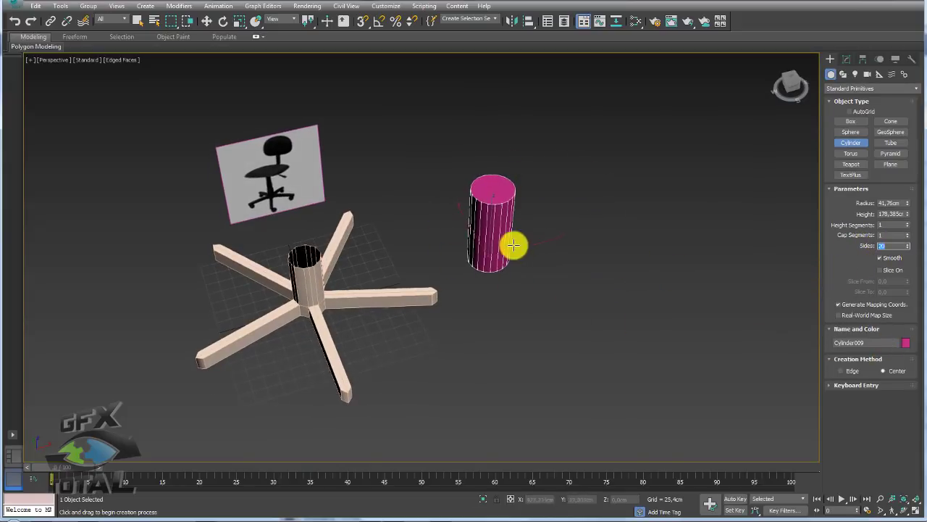
mouse_move(511, 246)
alt+middle_down()
mouse_move(536, 247)
mouse_move(557, 295)
alt+middle_up()
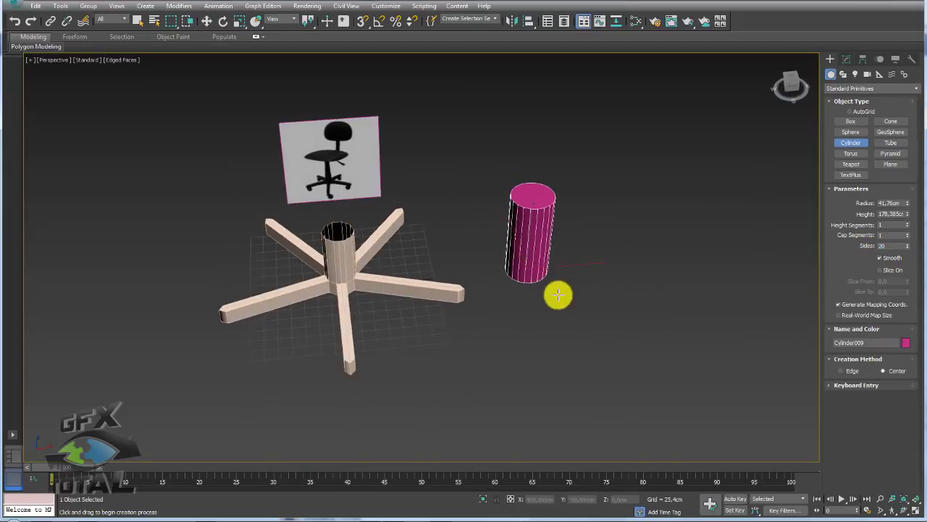
- Convert the cylinder to an editable poly and select its vertical edges in front view
right_click(531, 221)
right_click(531, 218)
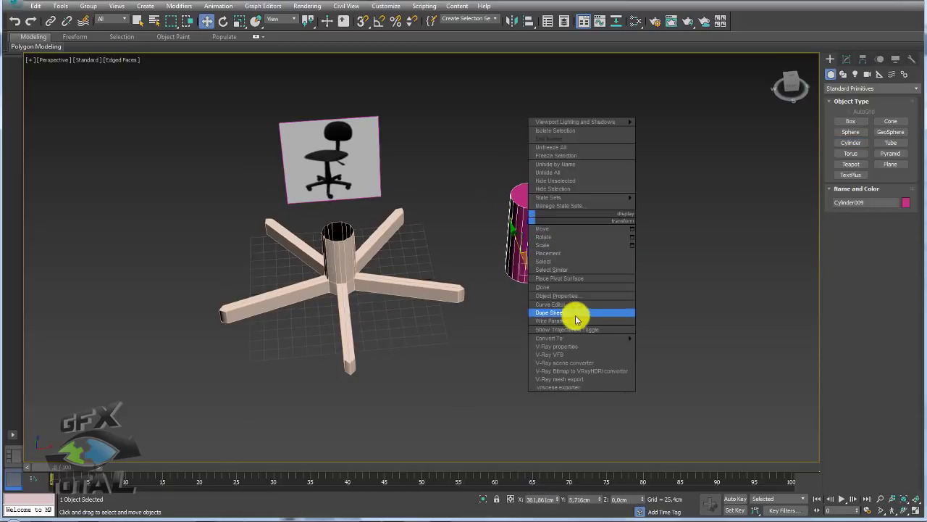
click(670, 346)
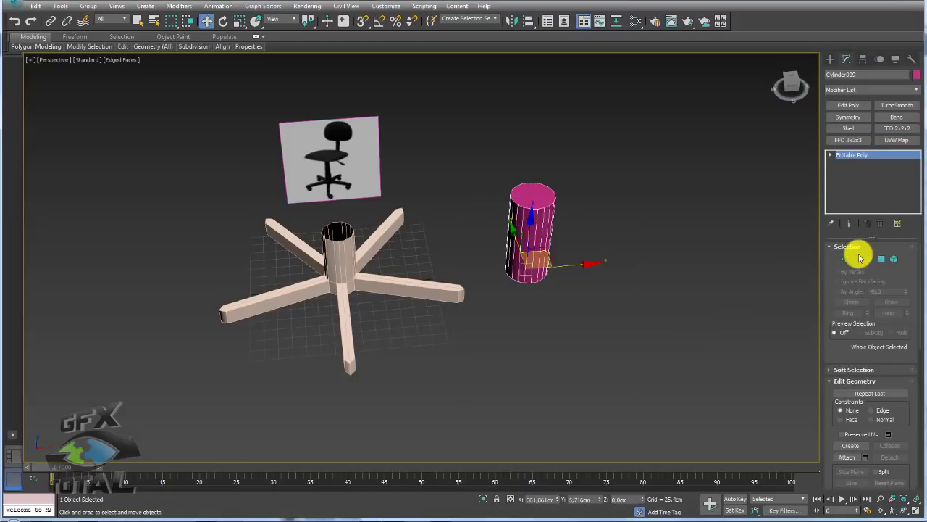
click(860, 257)
click(791, 89)
drag(687, 226, 467, 231)
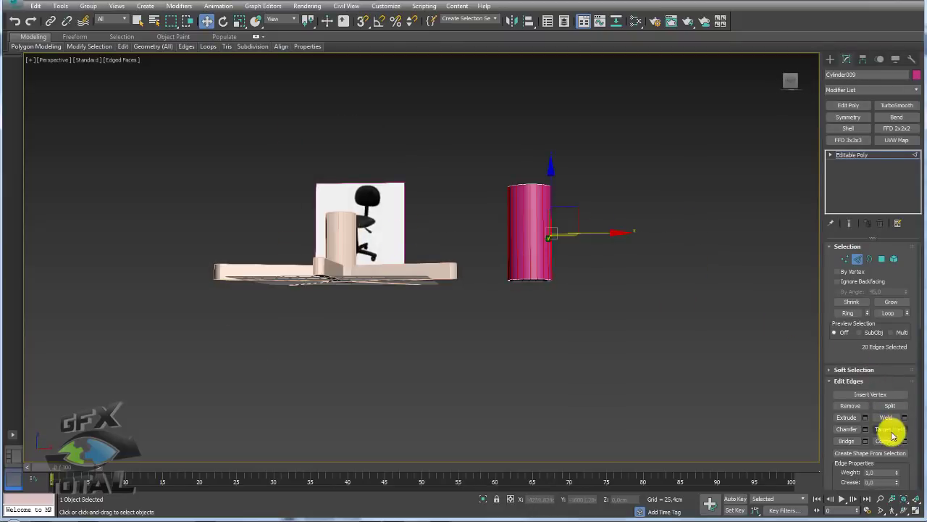
- Return to object level and zero the cylinder's X and Y position at the origin
click(881, 258)
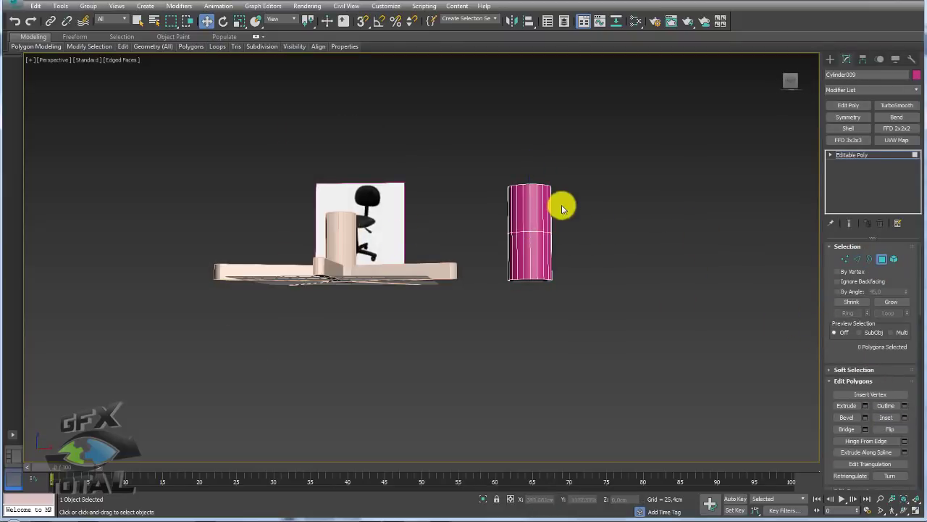
alt+middle_drag(561, 201, 554, 279)
scroll(554, 279, up, 5)
mouse_move(482, 315)
middle_down()
mouse_move(550, 296)
mouse_move(528, 304)
mouse_move(428, 293)
middle_up()
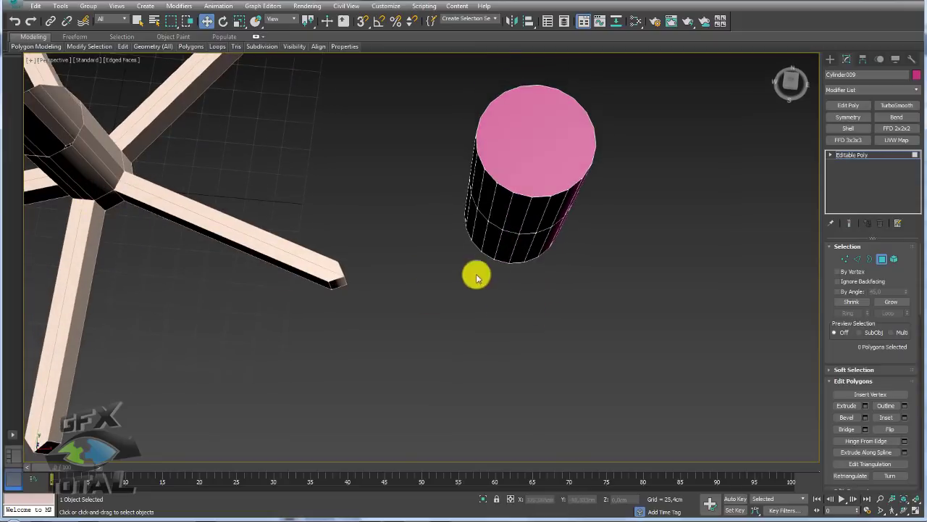
click(849, 154)
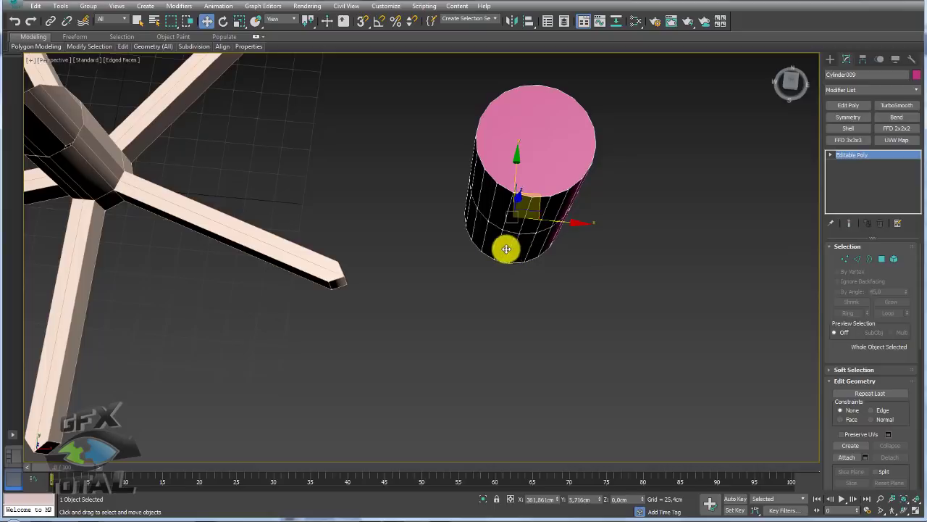
scroll(511, 250, down, 5)
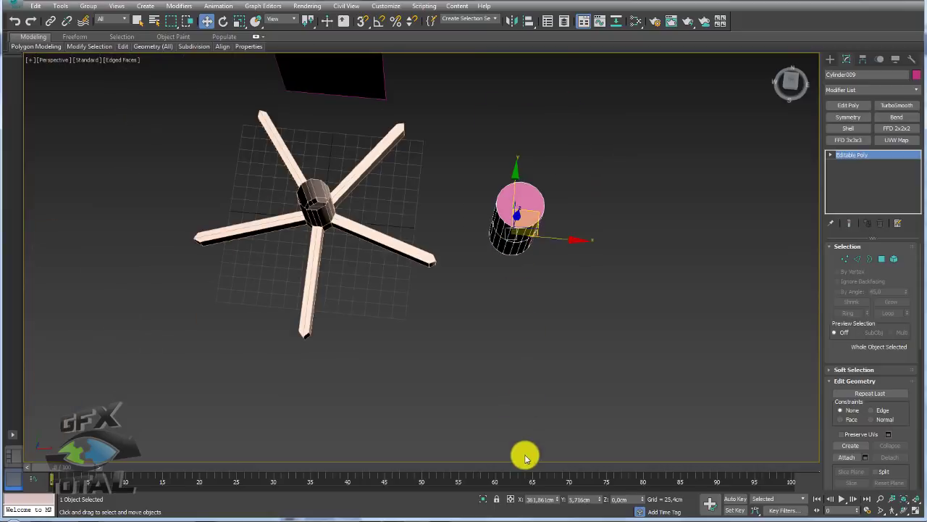
right_click(557, 499)
right_click(599, 500)
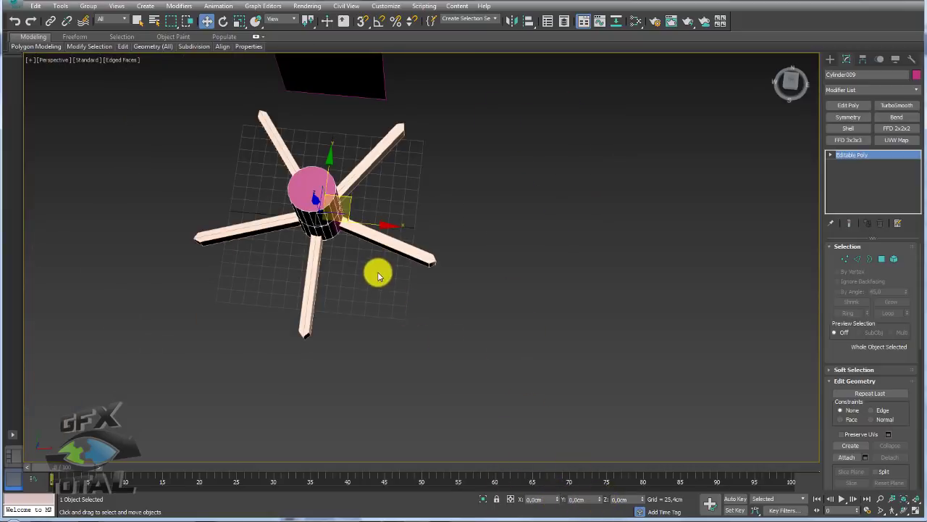
- Select all the star-base parts and move them along X away from the cylinder
ctrl+click(274, 122)
ctrl+click(268, 147)
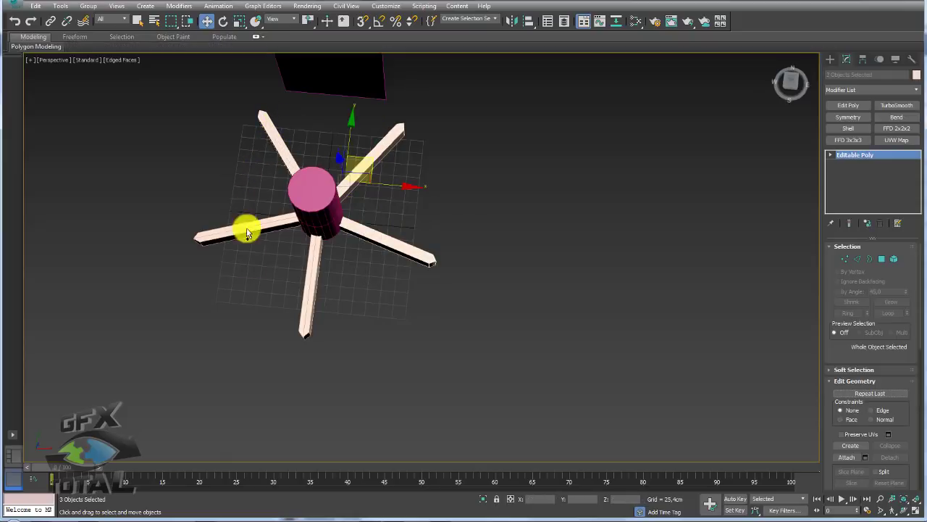
ctrl+click(248, 223)
ctrl+click(326, 314)
drag(365, 210, 455, 250)
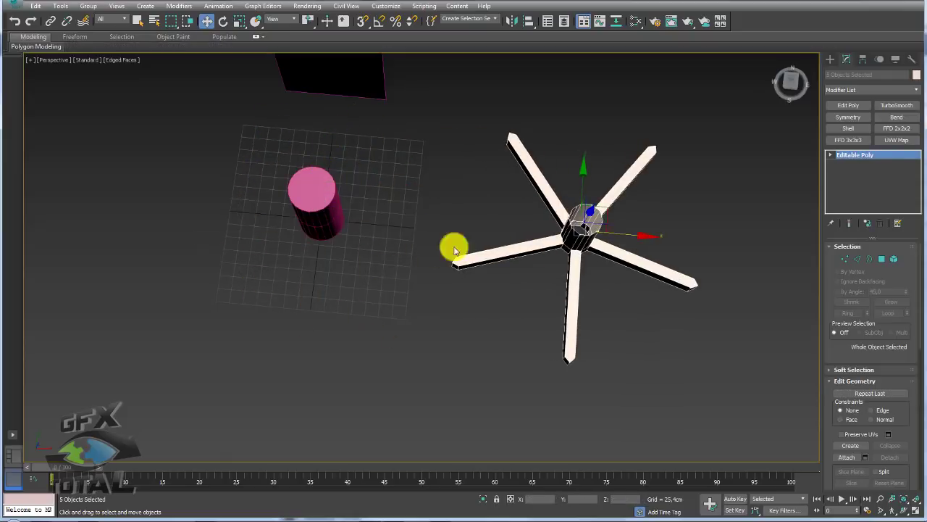
- Select only the cylinder and zoom in close on it
click(323, 229)
middle_drag(323, 230, 430, 265)
scroll(442, 228, up, 2)
middle_drag(443, 227, 439, 290)
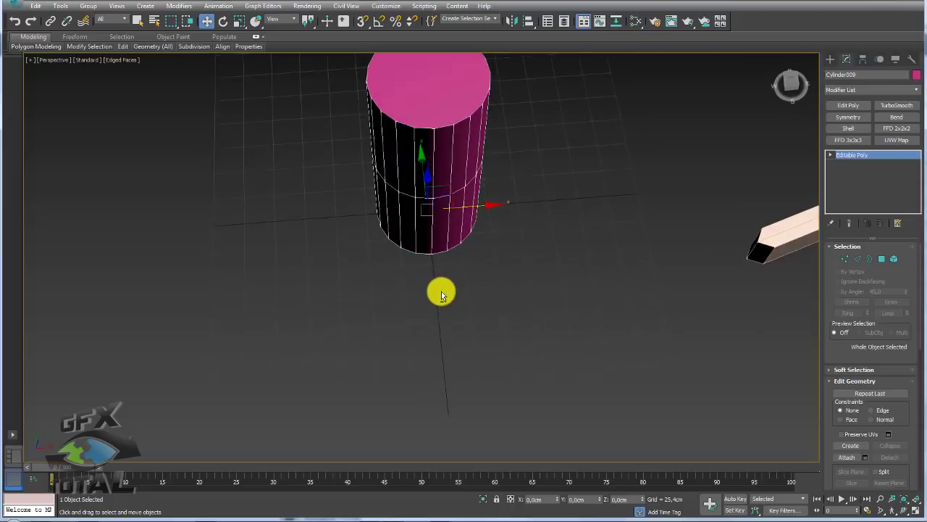
mouse_move(430, 252)
mouse_down()
mouse_move(420, 319)
mouse_move(439, 317)
mouse_up()
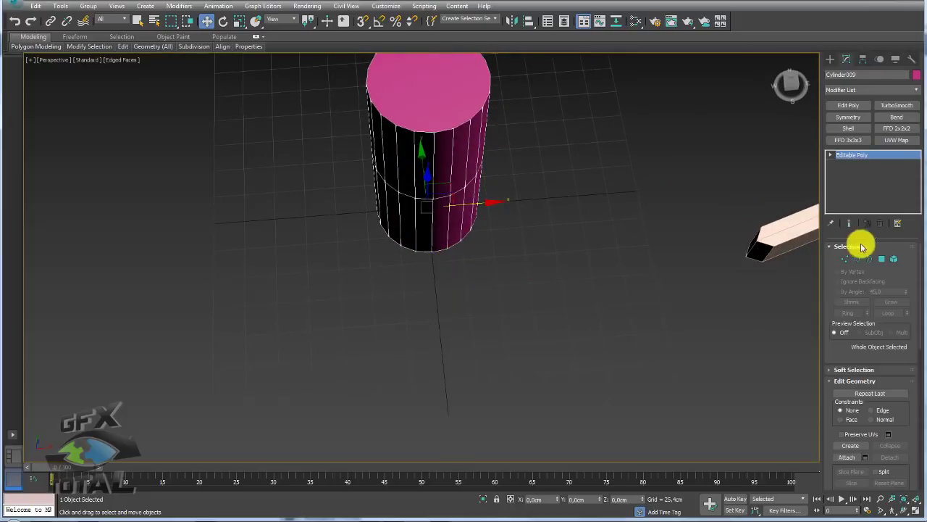
- Extrude two lower cylinder faces about 121 cm outward into a horizontal arm
key(4)
click(434, 239)
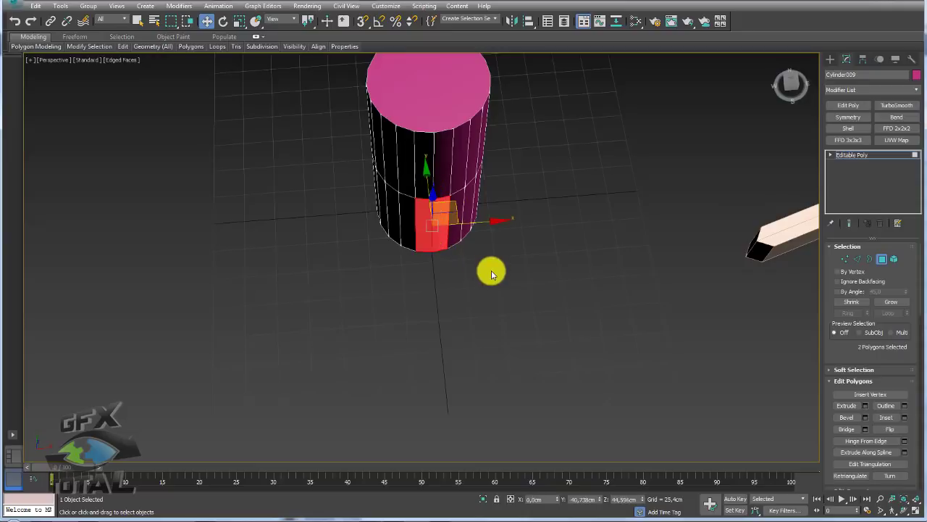
alt+middle_drag(490, 269, 500, 246)
click(865, 407)
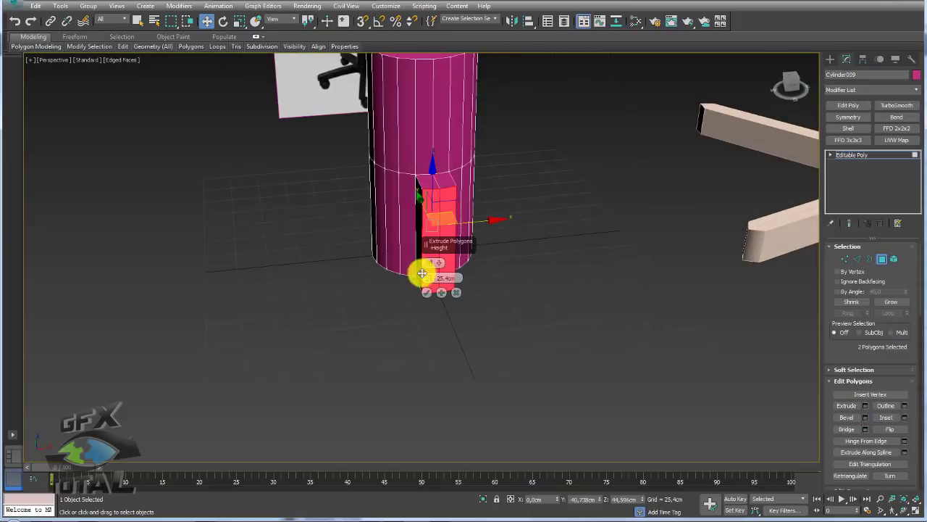
drag(428, 269, 442, 460)
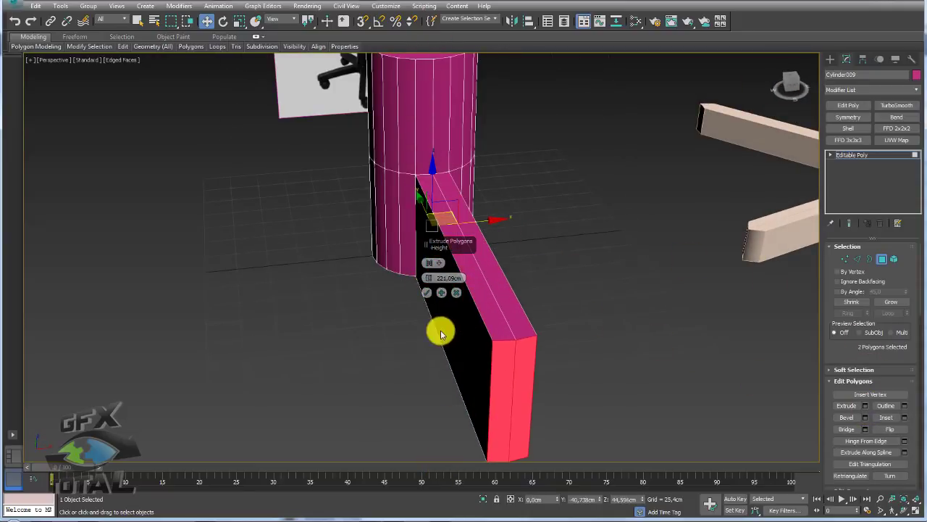
click(426, 289)
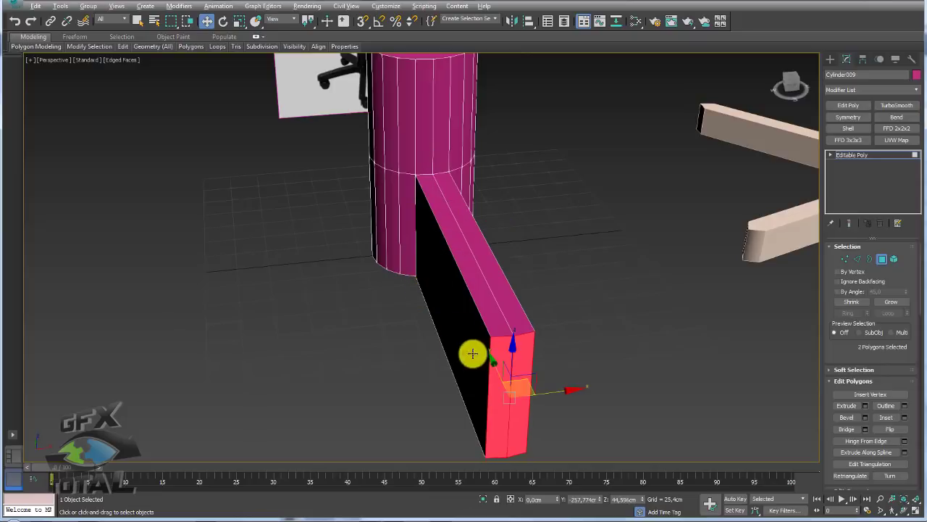
mouse_move(473, 352)
alt+middle_down()
mouse_move(538, 336)
mouse_move(539, 311)
mouse_move(551, 308)
alt+middle_up()
scroll(537, 336, down, 5)
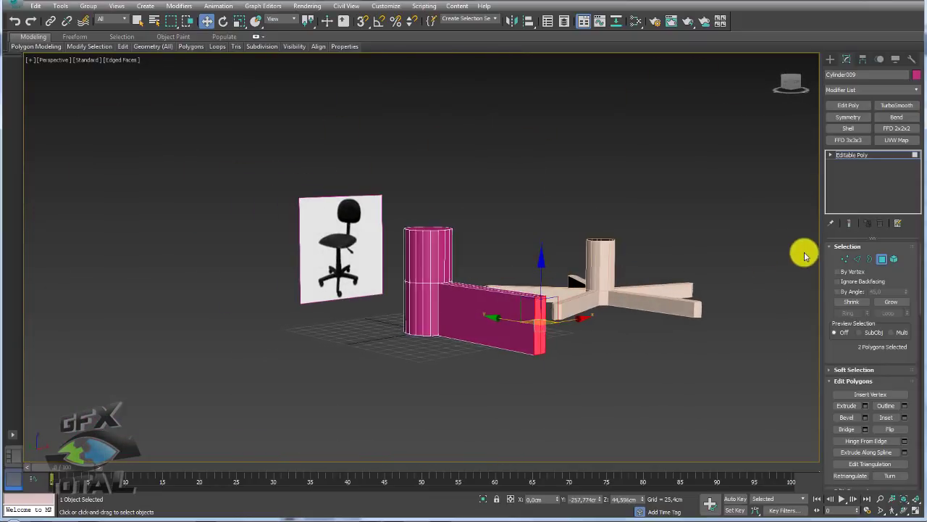
- Lower the arm's top vertices to flatten it into a low bar
key(1)
mouse_move(795, 266)
alt+middle_down()
mouse_move(568, 278)
mouse_move(575, 273)
alt+middle_up()
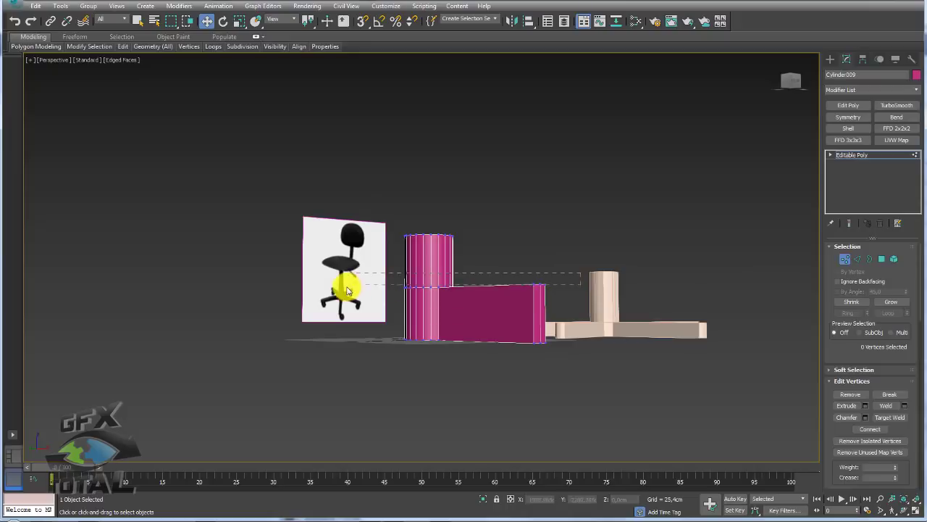
drag(335, 302, 337, 300)
drag(442, 247, 440, 268)
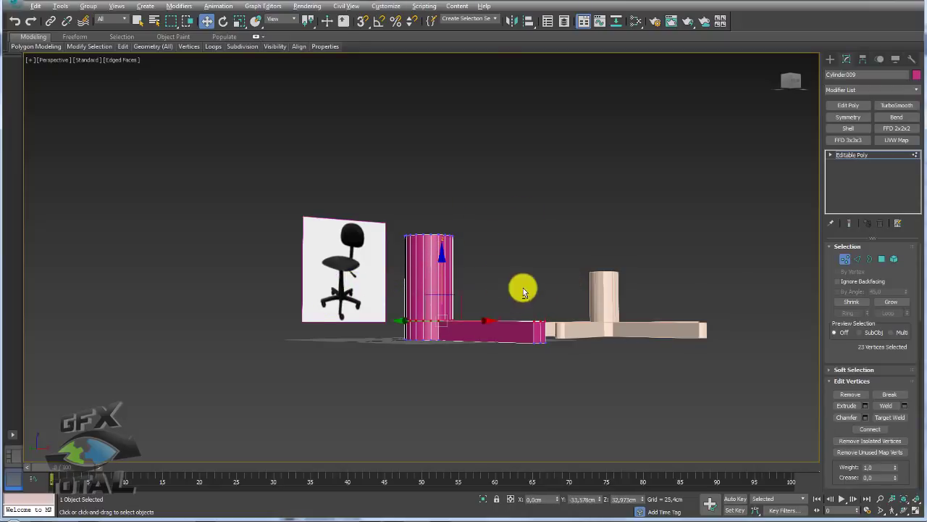
alt+middle_drag(521, 286, 488, 348)
scroll(488, 359, up, 3)
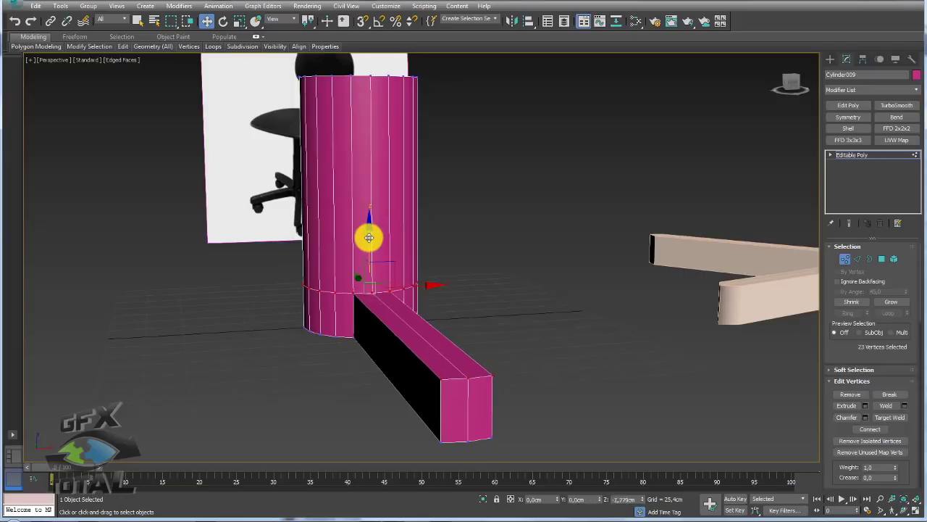
mouse_move(384, 253)
alt+middle_down()
mouse_move(456, 289)
mouse_move(658, 250)
mouse_move(664, 300)
mouse_move(669, 275)
mouse_move(741, 277)
alt+middle_up()
scroll(658, 250, down, 3)
scroll(659, 300, up, 5)
scroll(753, 272, down, 5)
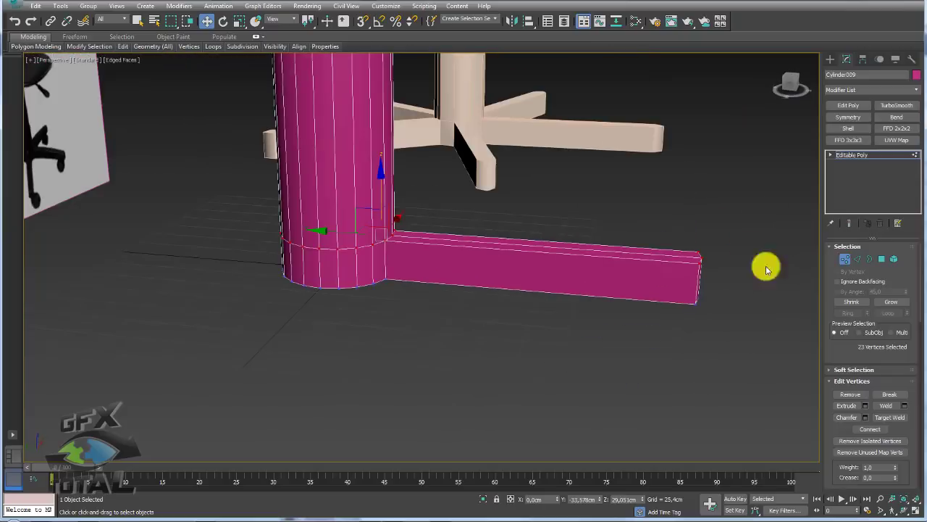
- Select the arm's faces together with the adjacent cylinder faces
click(882, 259)
scroll(470, 246, up, 2)
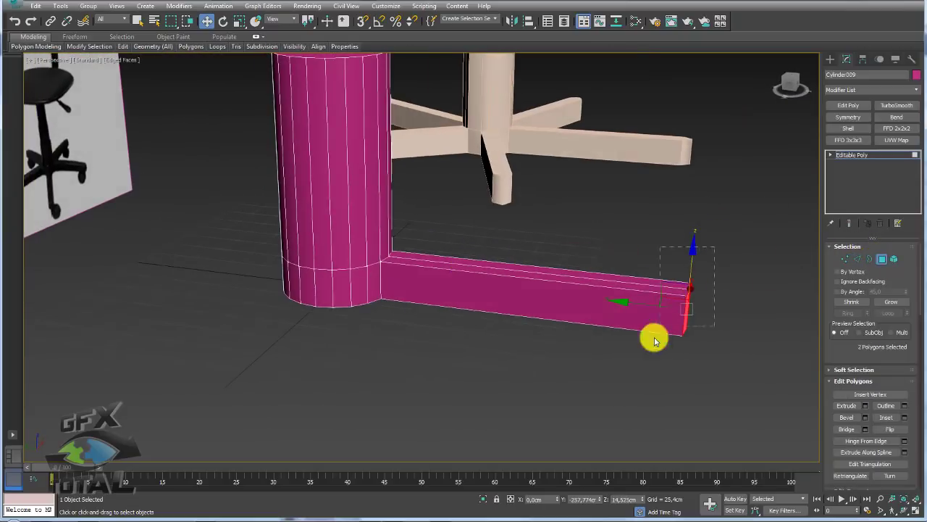
key(ctrl+a)
mouse_move(761, 381)
alt+middle_down()
mouse_move(625, 176)
mouse_move(646, 246)
mouse_move(620, 254)
alt+middle_up()
click(889, 302)
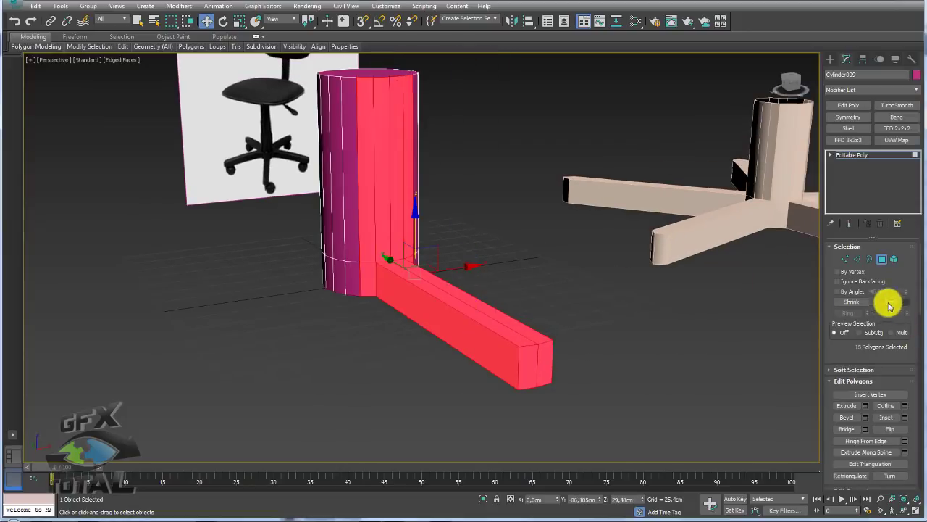
- Invert the face selection and delete the rest of the cylinder, keeping the arm
key(ctrl+i)
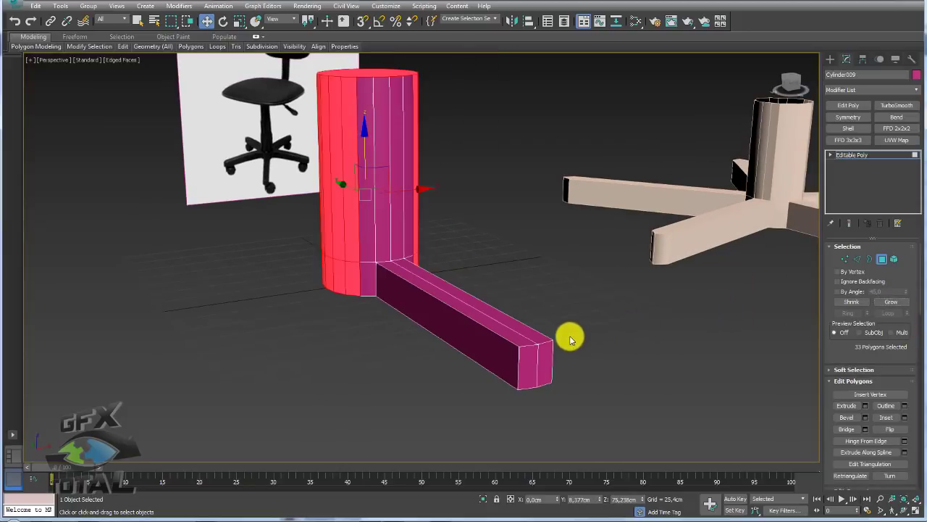
key(Delete)
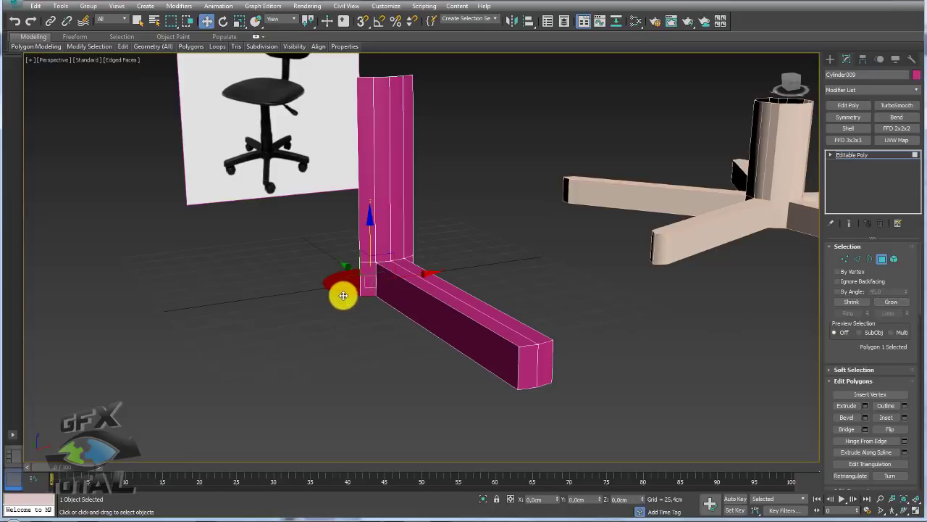
key(4)
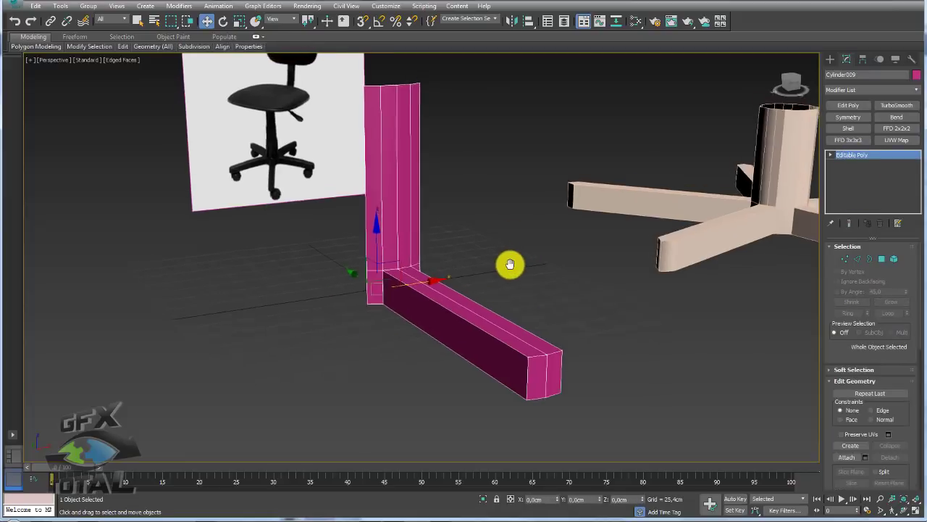
scroll(500, 267, down, 3)
- Array the leg as 5 instances rotated through 360° around Z
click(61, 7)
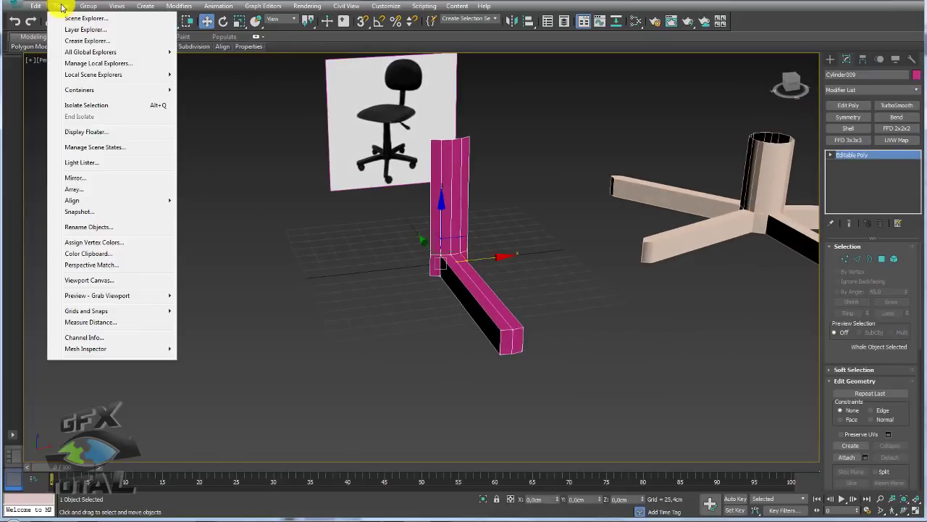
click(75, 189)
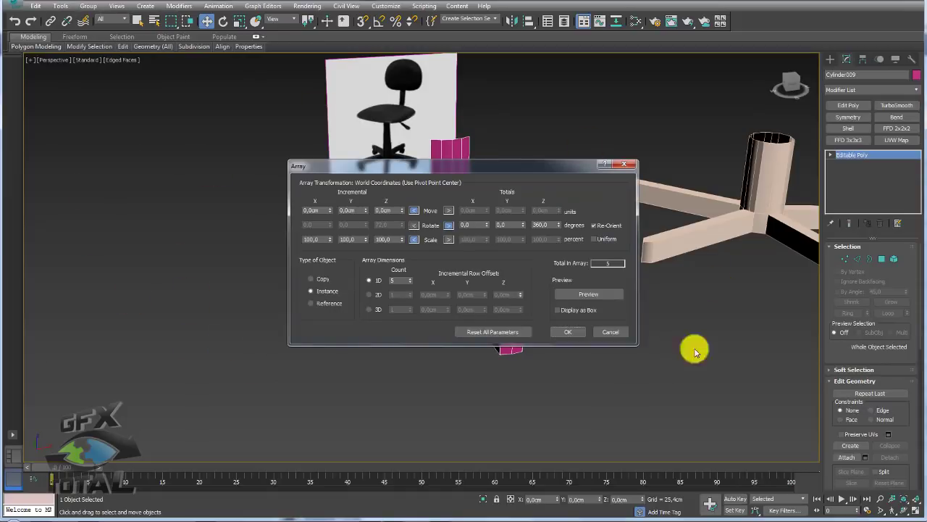
click(570, 334)
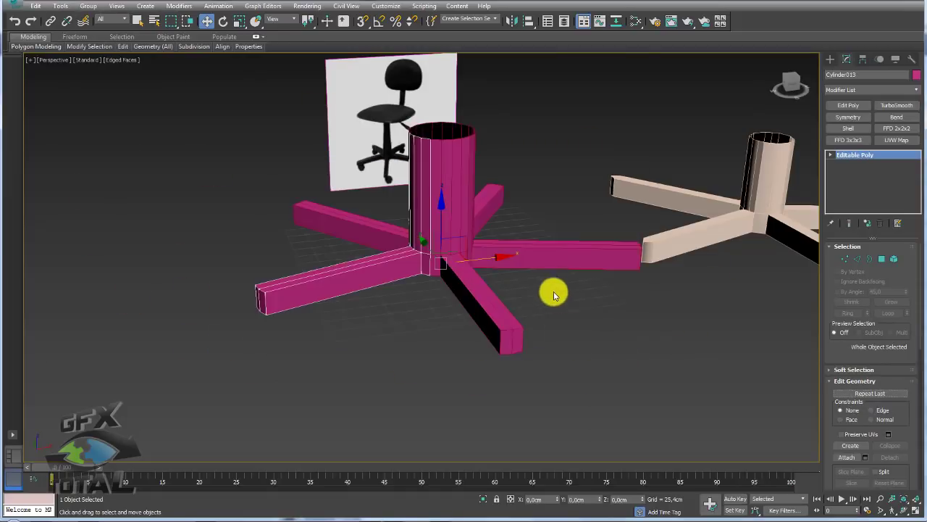
mouse_move(553, 294)
alt+middle_down()
mouse_move(551, 341)
mouse_move(552, 301)
mouse_move(557, 314)
mouse_move(517, 413)
mouse_move(551, 385)
mouse_move(426, 365)
alt+middle_up()
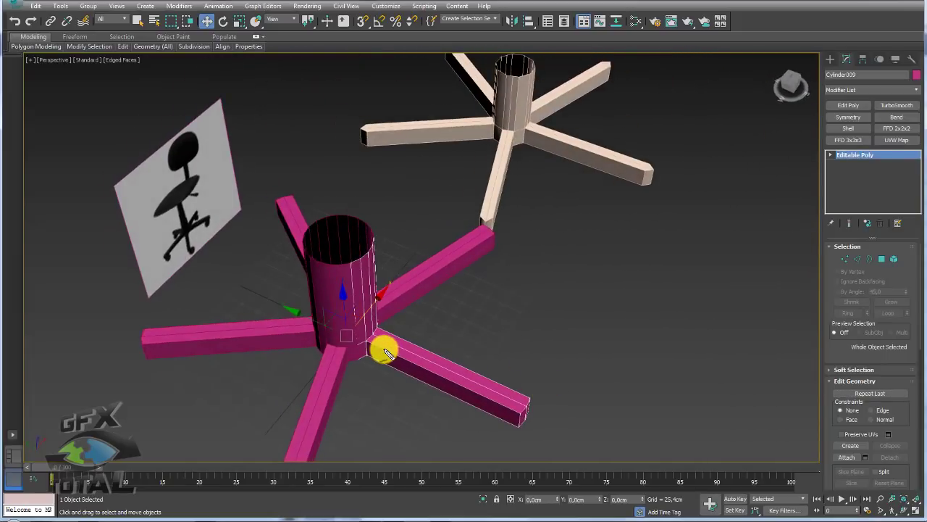
alt+middle_drag(509, 400, 404, 302)
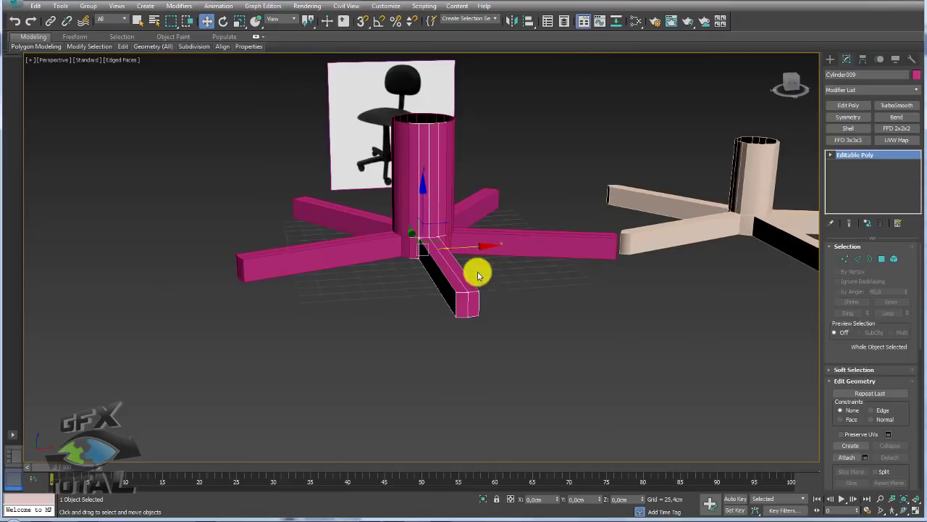
scroll(439, 298, up, 2)
scroll(476, 294, up, 2)
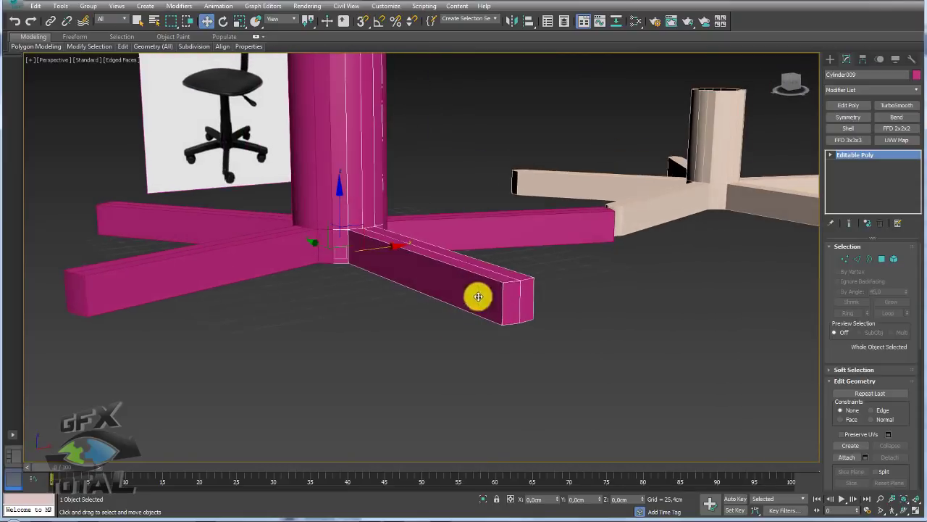
- Apply a TurboSmooth modifier to the pink chair base
click(891, 105)
mouse_move(517, 259)
alt+middle_down()
mouse_move(581, 297)
mouse_move(571, 365)
mouse_move(459, 240)
mouse_move(471, 271)
mouse_move(493, 222)
alt+middle_up()
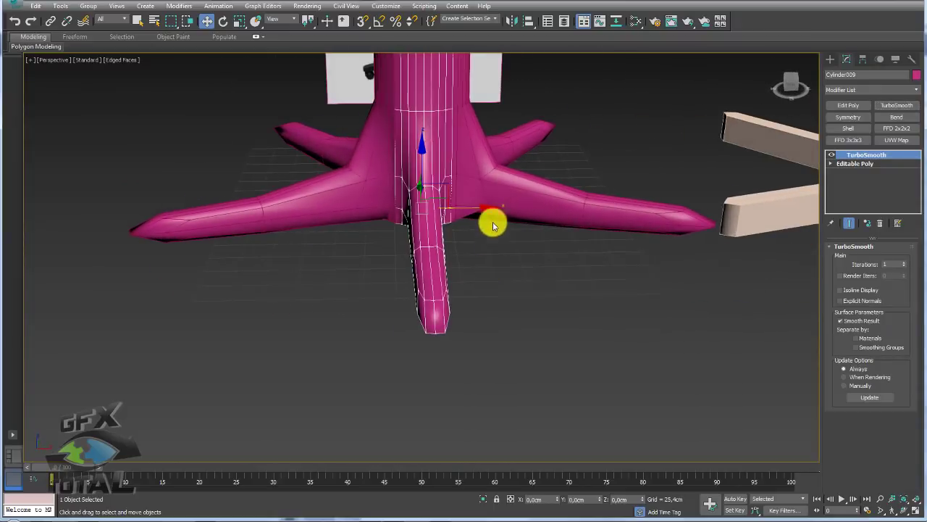
alt+middle_drag(406, 238, 488, 253)
- Drop back to the Editable Poly level and compare the unsmoothed base with the reference photo
click(862, 164)
alt+middle_drag(617, 265, 659, 264)
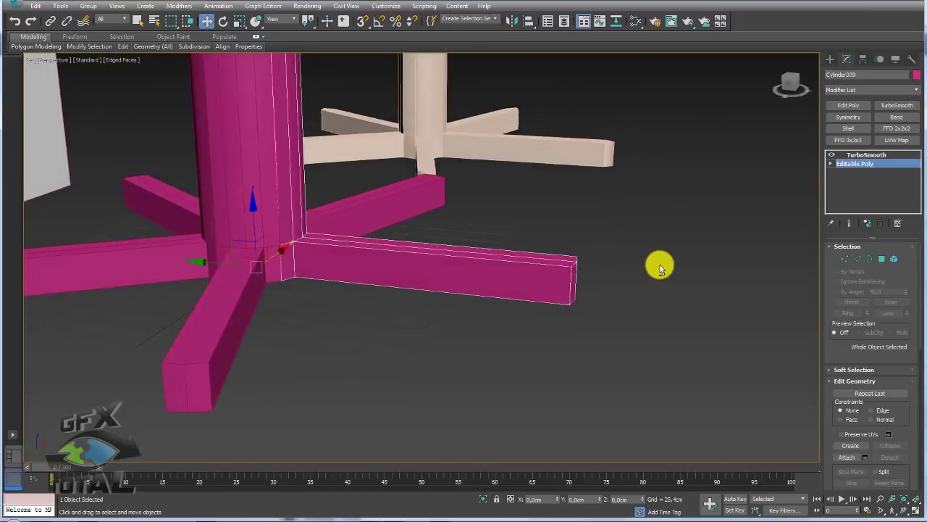
scroll(553, 336, down, 5)
alt+middle_drag(553, 335, 553, 238)
scroll(553, 238, up, 2)
scroll(571, 252, up, 5)
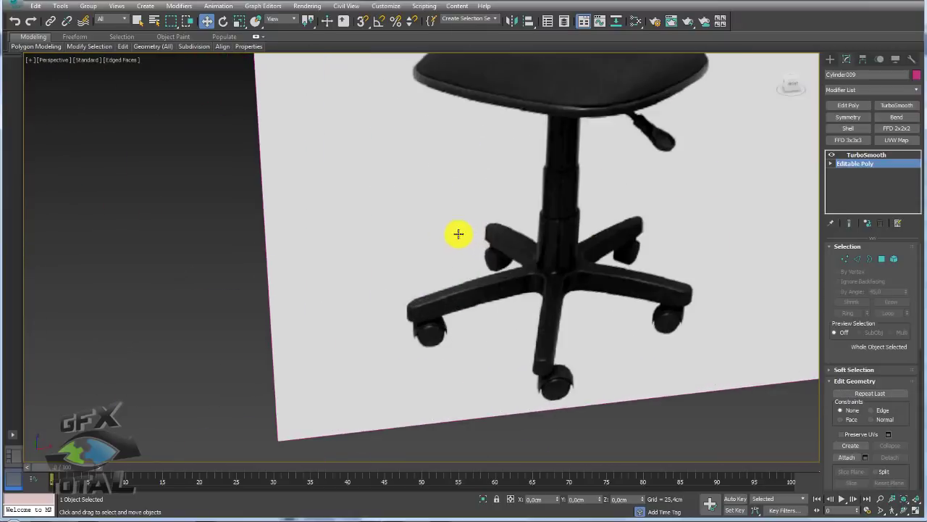
scroll(459, 234, up, 3)
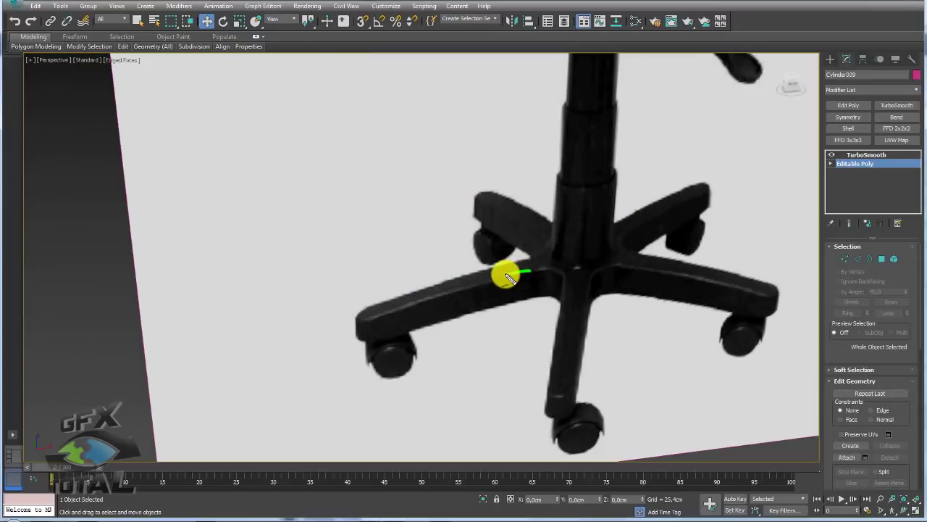
- Select the right leg's lengthwise edges in Edge mode
drag(518, 281, 376, 323)
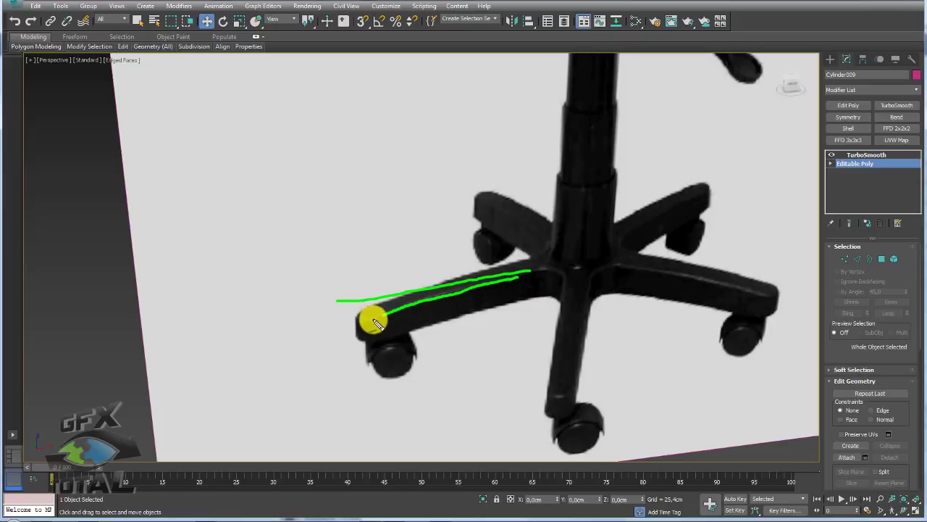
key(Escape)
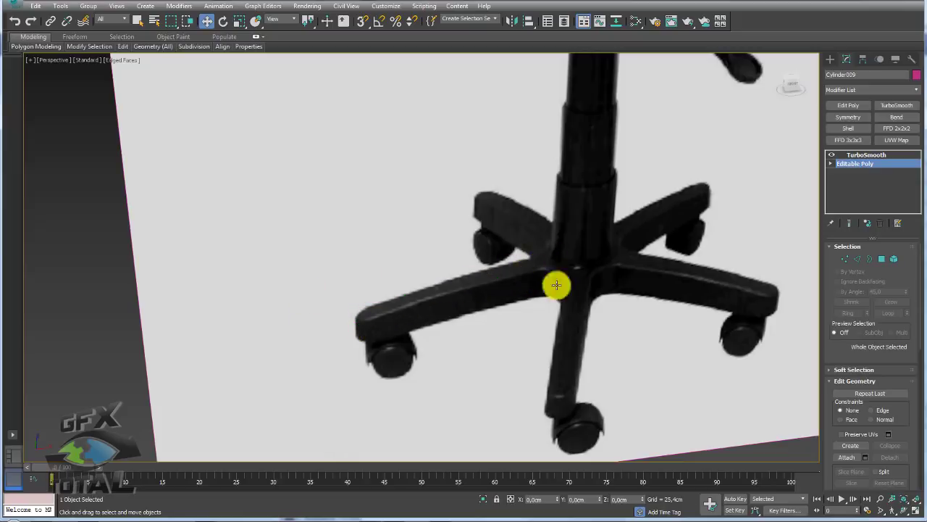
scroll(544, 265, down, 5)
scroll(657, 331, down, 3)
mouse_move(658, 331)
alt+middle_down()
mouse_move(514, 161)
mouse_move(797, 218)
alt+middle_up()
click(857, 258)
mouse_move(651, 260)
alt+middle_down()
mouse_move(570, 261)
mouse_move(573, 283)
alt+middle_up()
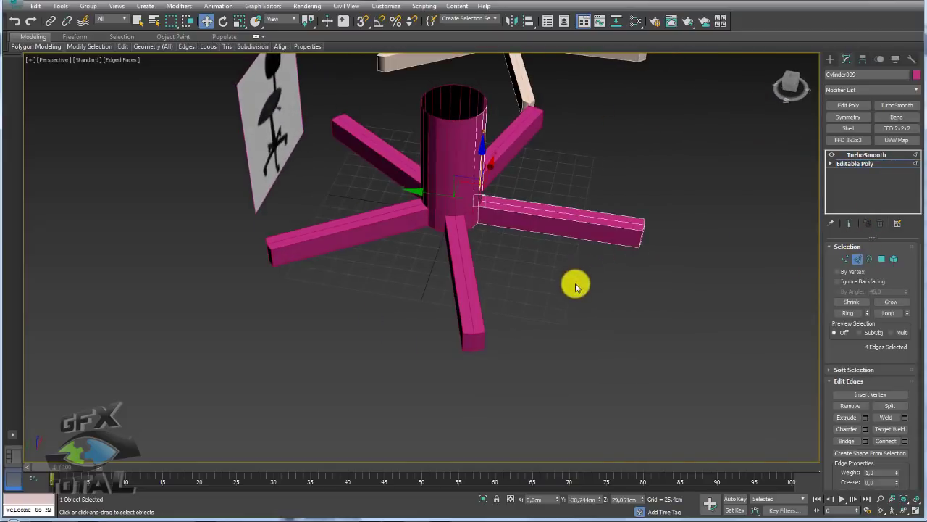
- Add an edge loop across the right leg, lower its end, and select the middle loop
double_click(555, 218)
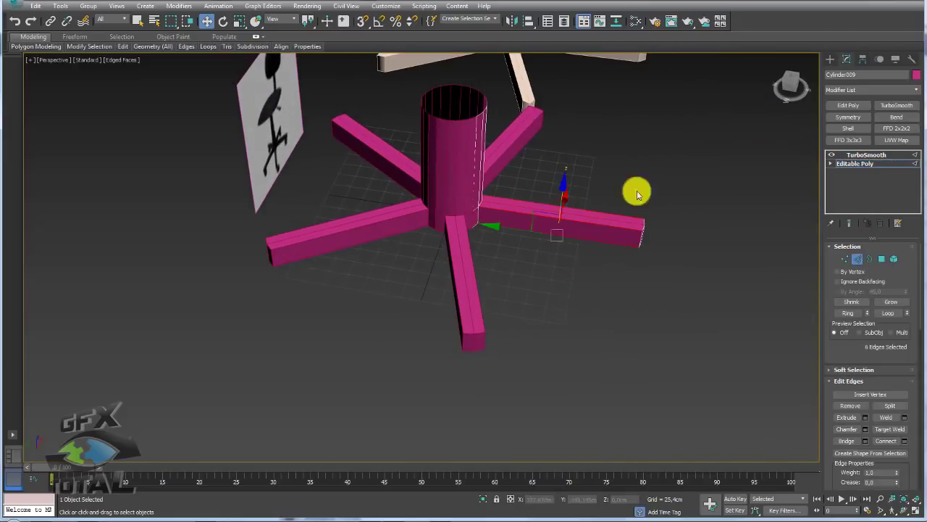
click(891, 442)
click(845, 259)
mouse_move(649, 220)
alt+middle_down()
mouse_move(662, 213)
mouse_move(656, 199)
alt+middle_up()
scroll(663, 213, up, 5)
drag(617, 233, 617, 269)
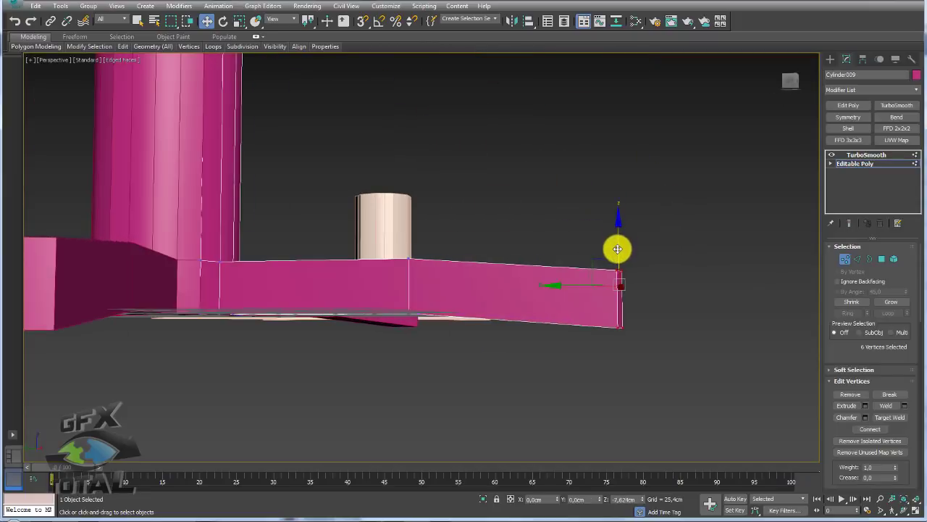
alt+middle_drag(509, 290, 378, 307)
drag(379, 307, 410, 311)
mouse_move(410, 310)
alt+middle_down()
mouse_move(370, 312)
mouse_move(458, 323)
alt+middle_up()
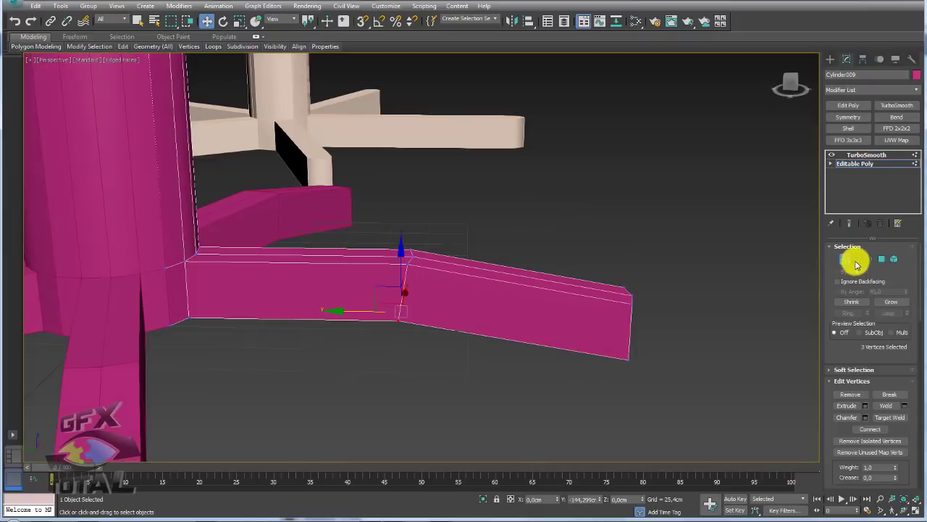
- Chamfer the leg's bend edges with a larger amount and seven segments
click(857, 258)
mouse_move(444, 271)
alt+middle_down()
mouse_move(451, 285)
mouse_move(404, 297)
alt+middle_up()
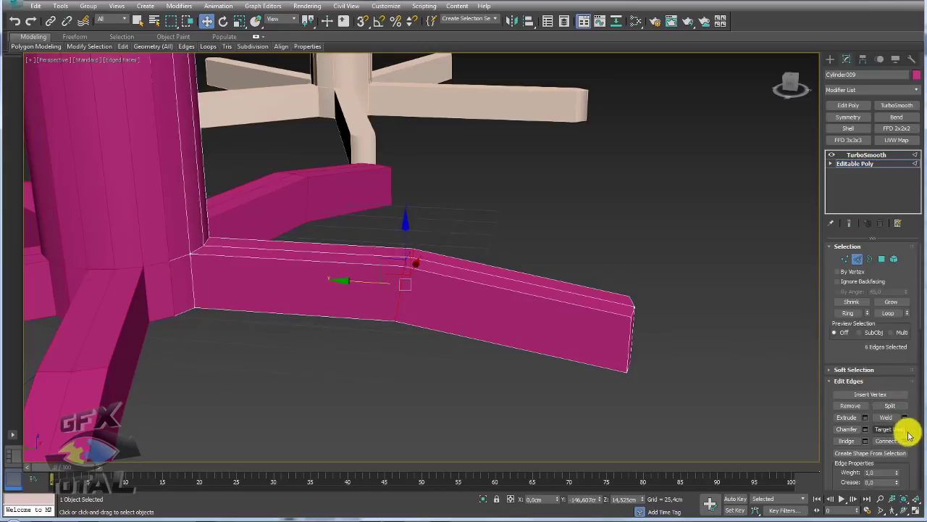
click(865, 430)
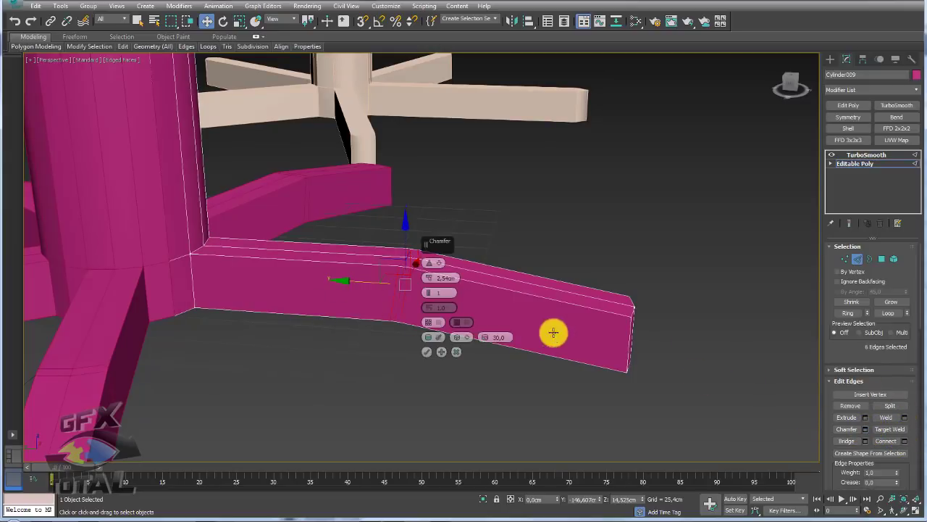
drag(427, 252, 428, 169)
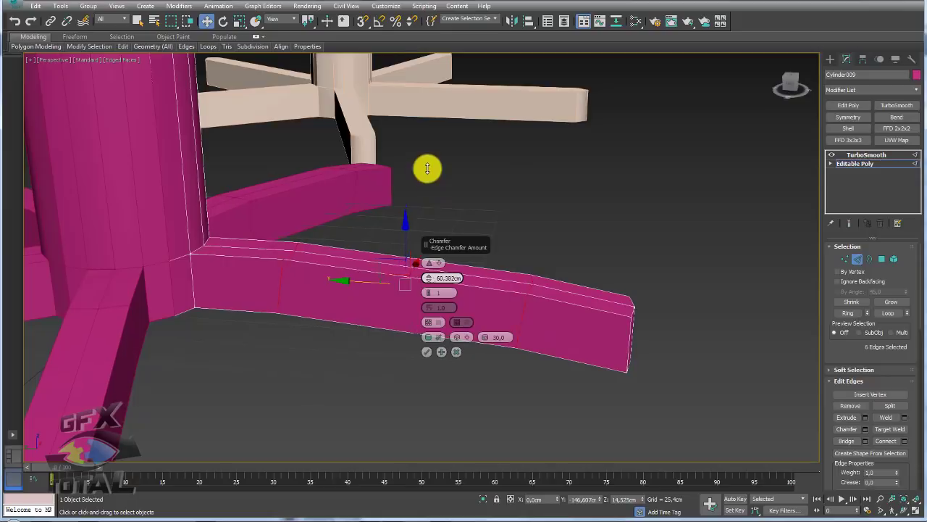
mouse_move(427, 288)
mouse_down()
mouse_move(425, 222)
mouse_move(425, 231)
mouse_up()
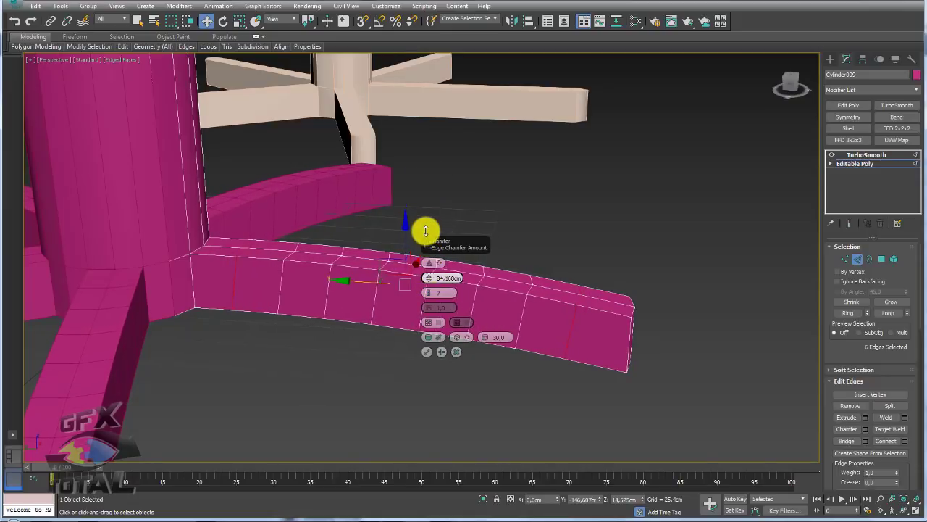
click(427, 351)
- Preview the TurboSmooth result on the whole curved base
click(865, 164)
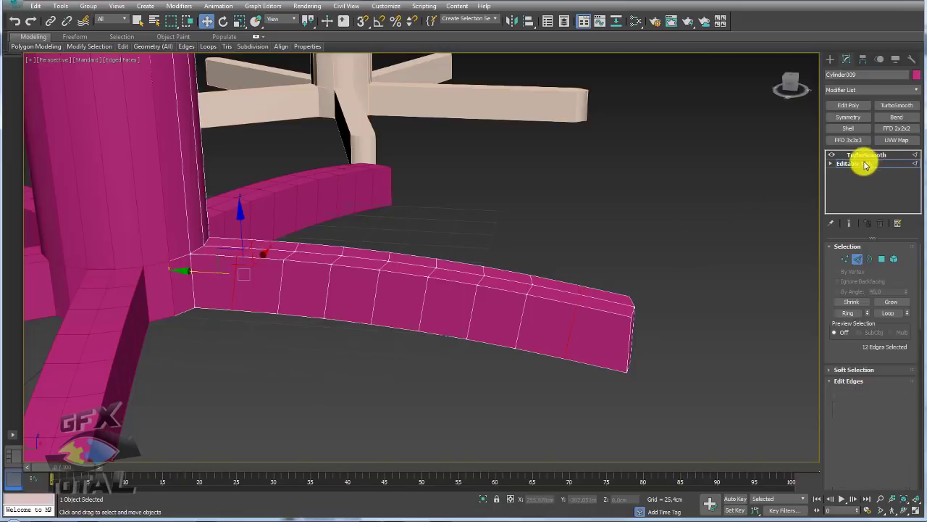
click(862, 154)
scroll(604, 253, down, 5)
mouse_move(619, 265)
alt+middle_down()
mouse_move(560, 273)
mouse_move(569, 244)
mouse_move(374, 223)
alt+middle_up()
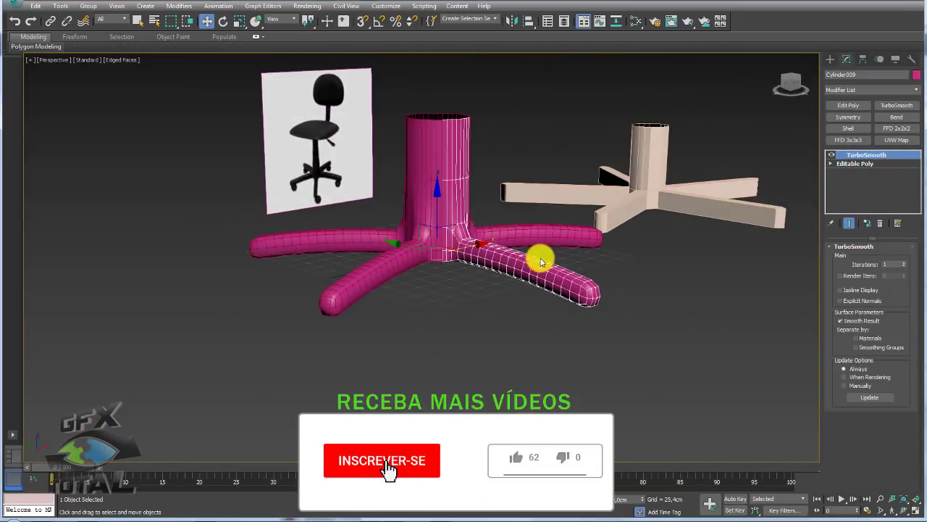
scroll(681, 246, up, 4)
- Back in Editable Poly, select the two vertices at the leg's tip
click(854, 163)
mouse_move(652, 272)
middle_down()
mouse_move(608, 265)
mouse_move(619, 345)
mouse_move(606, 373)
mouse_move(591, 283)
mouse_move(613, 304)
mouse_move(607, 320)
middle_up()
scroll(637, 275, up, 2)
click(844, 259)
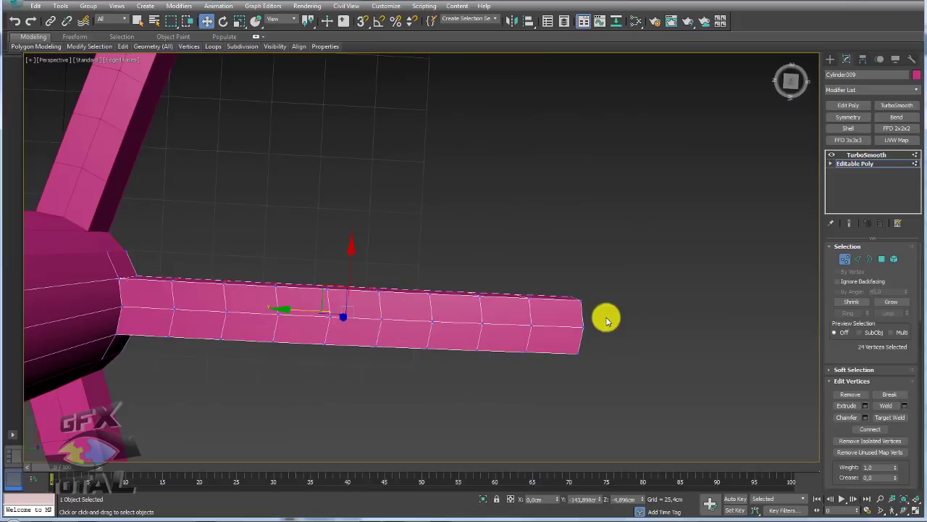
drag(607, 312, 569, 331)
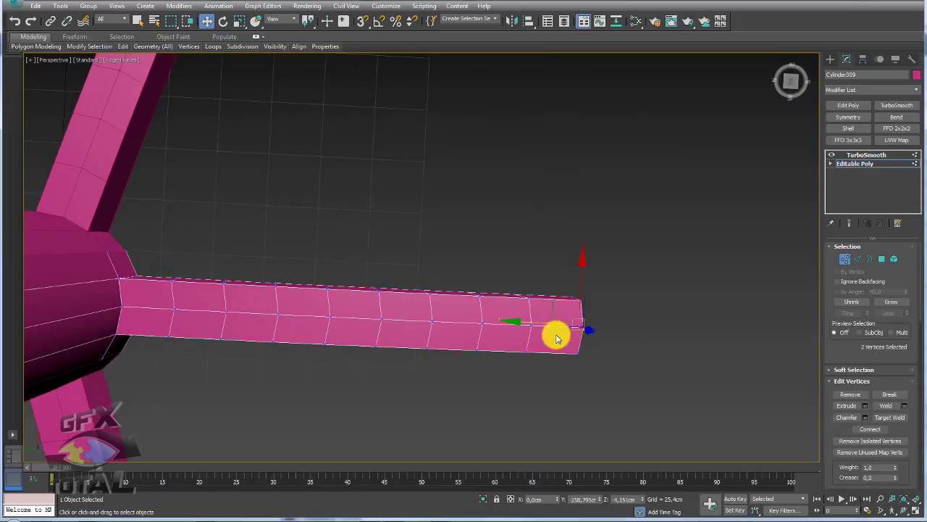
- Select the two underside faces at the leg tip and activate scaling
mouse_move(592, 341)
alt+middle_down()
mouse_move(591, 232)
mouse_move(570, 334)
mouse_move(533, 298)
alt+middle_up()
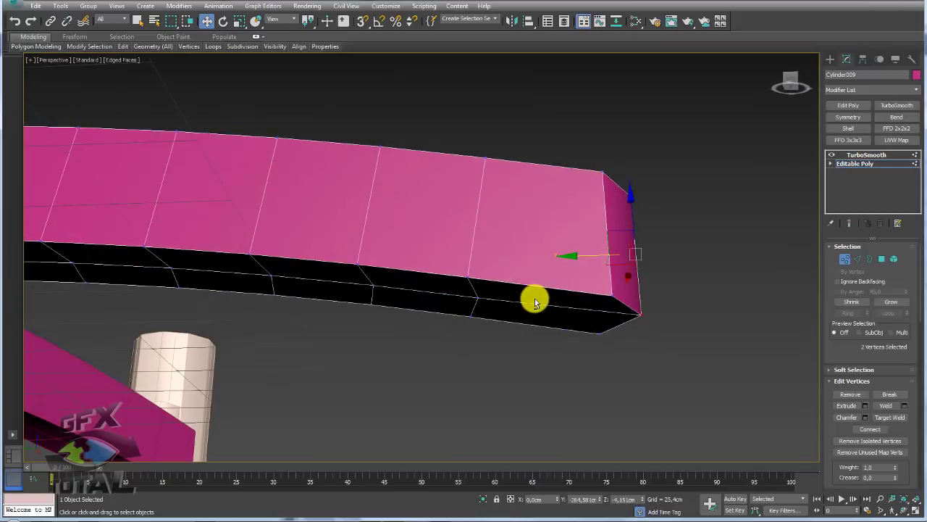
click(883, 261)
click(529, 308)
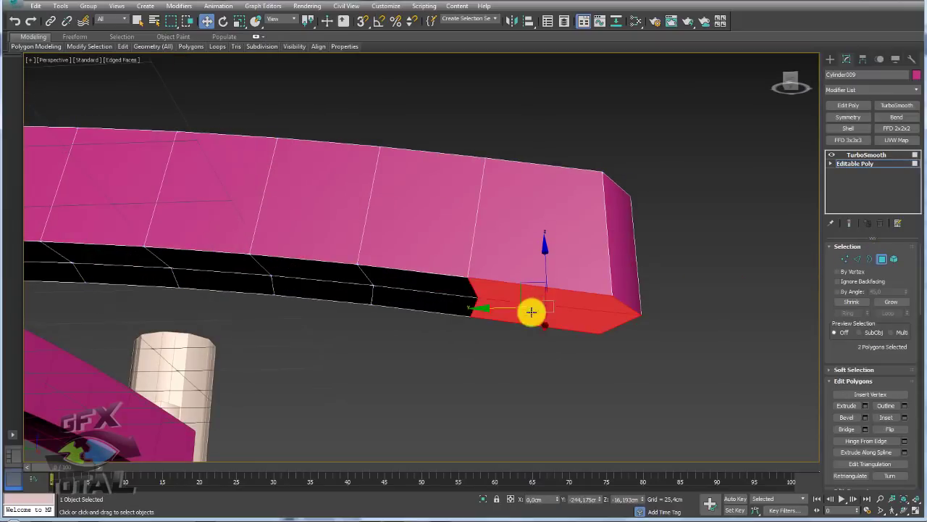
key(e)
key(r)
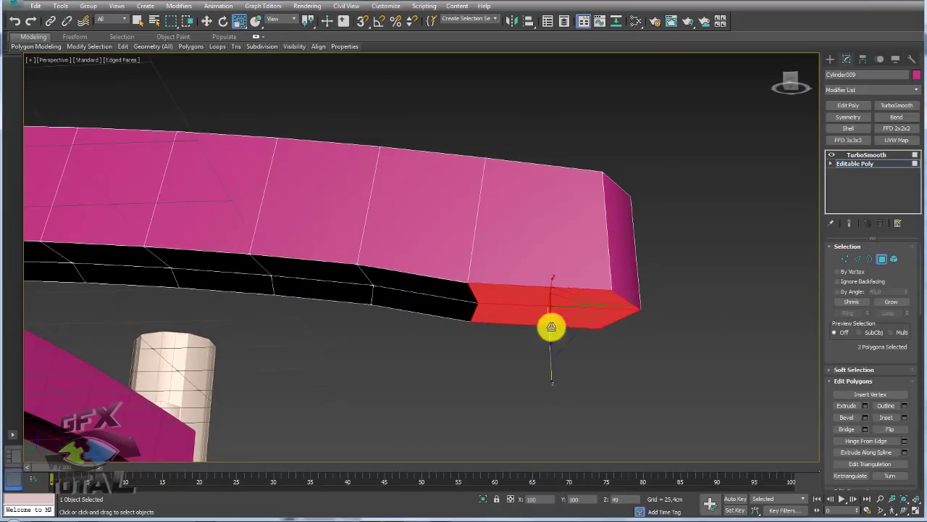
- Narrow the selection to a single edge on the leg tip
scroll(569, 200, down, 5)
mouse_move(569, 199)
alt+middle_down()
mouse_move(567, 257)
mouse_move(480, 236)
mouse_move(534, 237)
mouse_move(546, 314)
alt+middle_up()
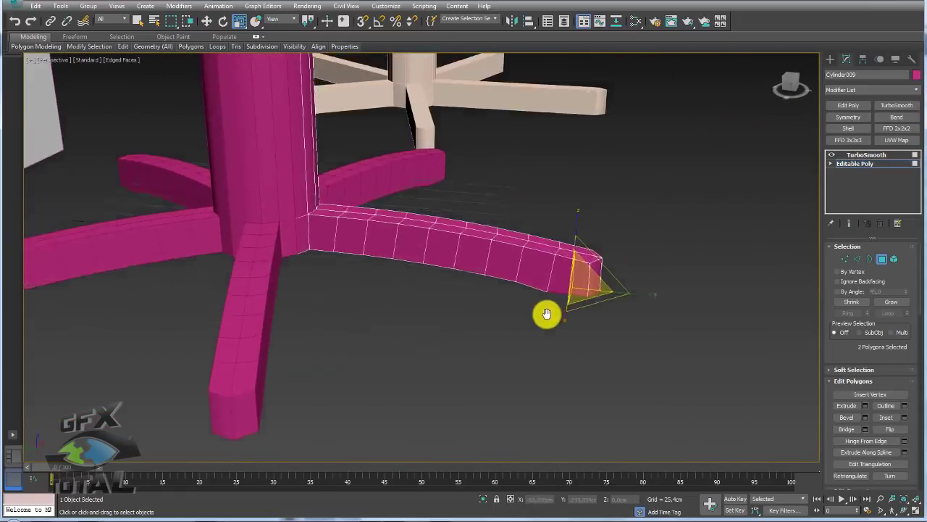
scroll(558, 304, up, 3)
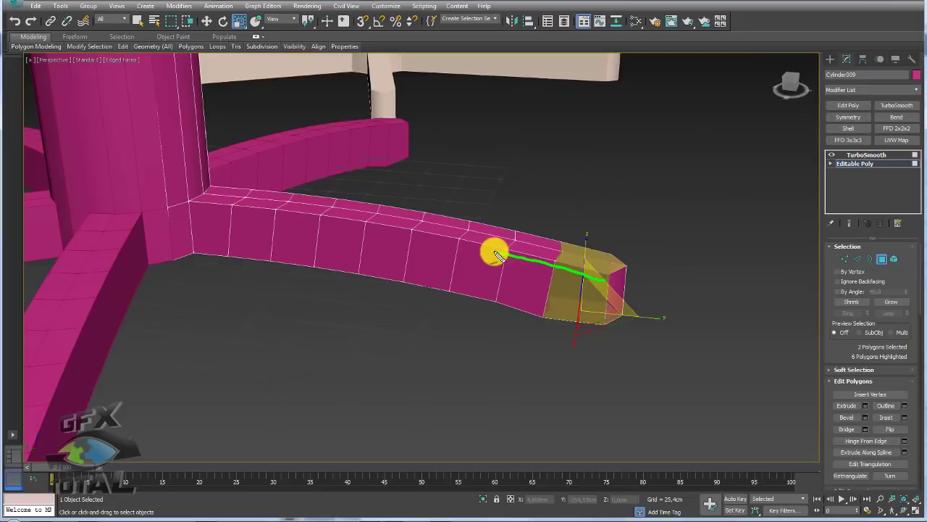
click(856, 258)
click(550, 273)
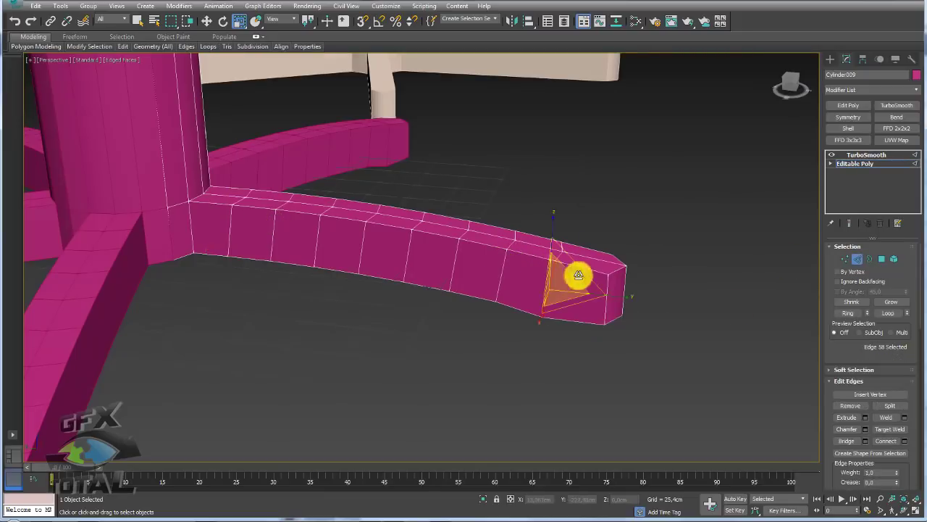
- Connect the leg's edge ring with an off-centre lengthwise edge, then preview the TurboSmooth base
click(851, 313)
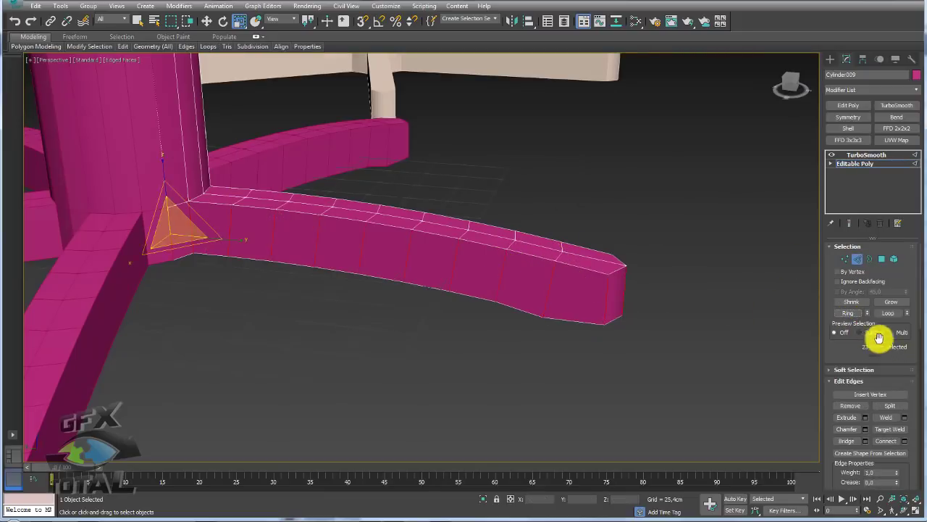
click(904, 440)
alt+middle_drag(621, 342, 488, 294)
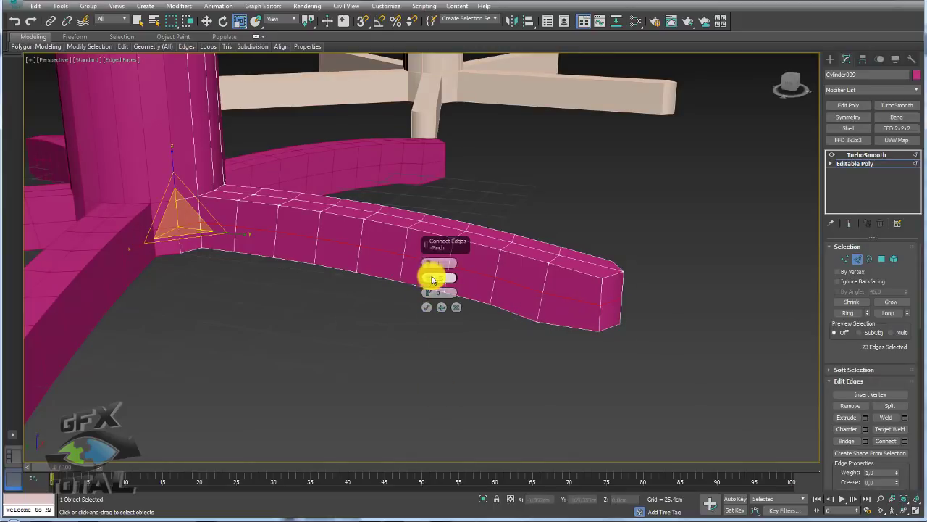
drag(427, 297, 428, 75)
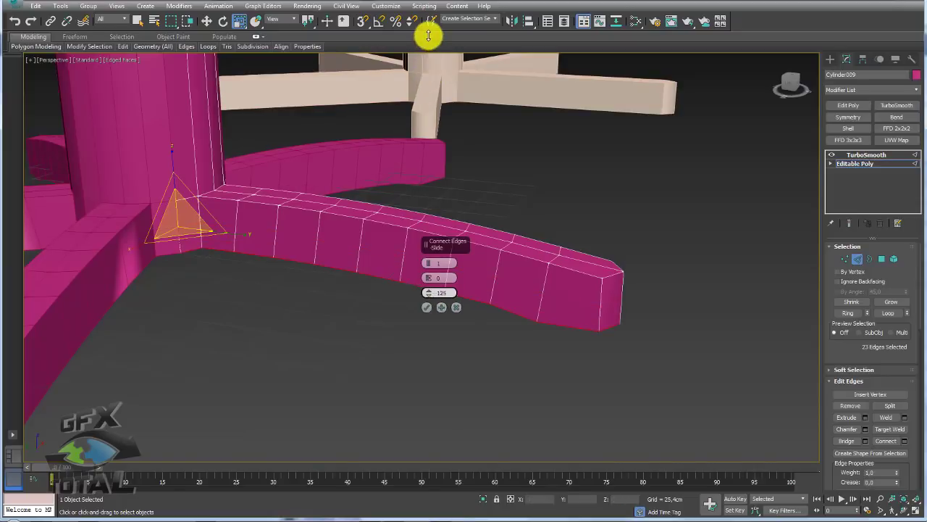
drag(429, 35, 429, 115)
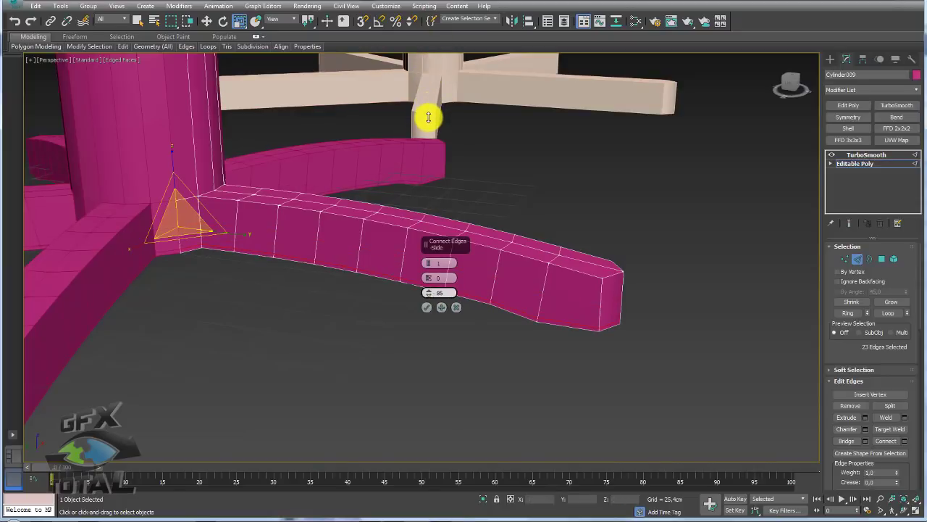
click(427, 307)
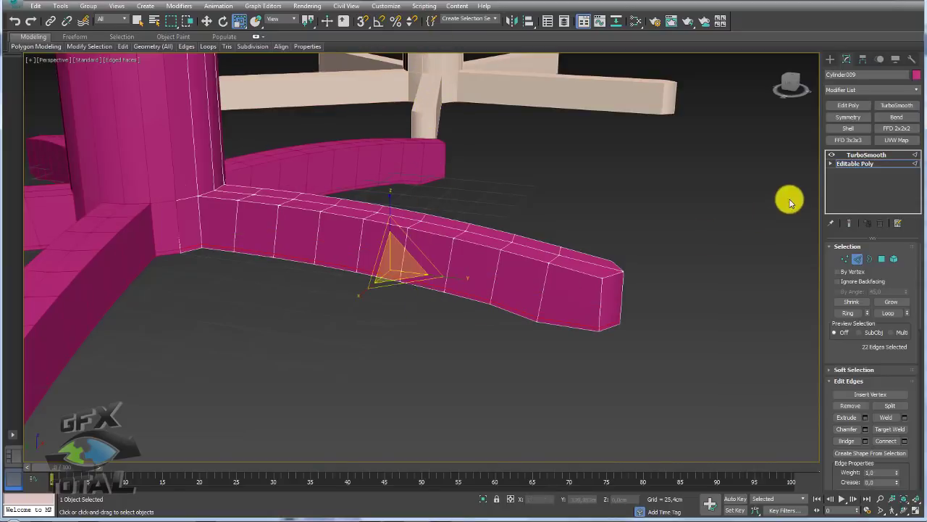
click(854, 154)
mouse_move(719, 194)
alt+middle_down()
mouse_move(662, 234)
mouse_move(551, 217)
mouse_move(481, 228)
mouse_move(510, 254)
alt+middle_up()
- Drop to the leg's unsmoothed Editable Poly vertices and turn on Use Soft Selection
scroll(499, 201, down, 5)
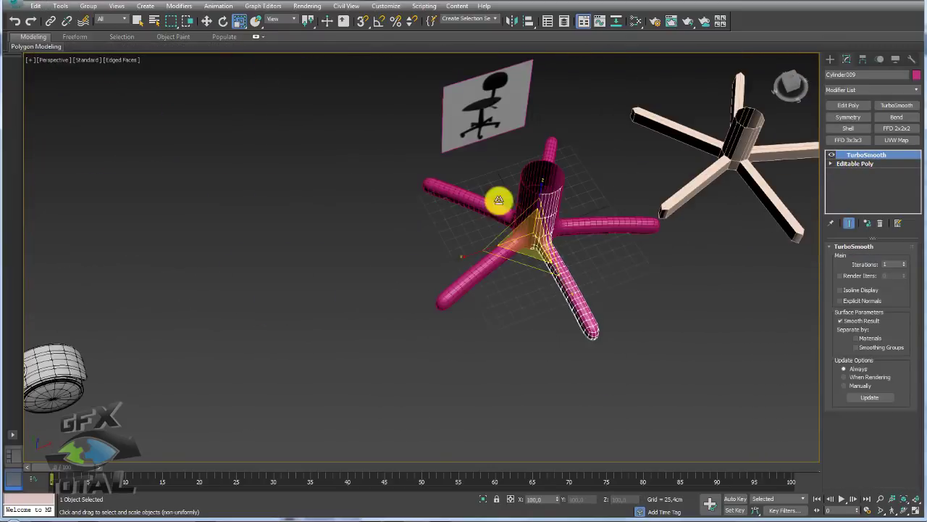
alt+middle_drag(499, 200, 454, 232)
scroll(454, 232, up, 6)
scroll(358, 181, down, 6)
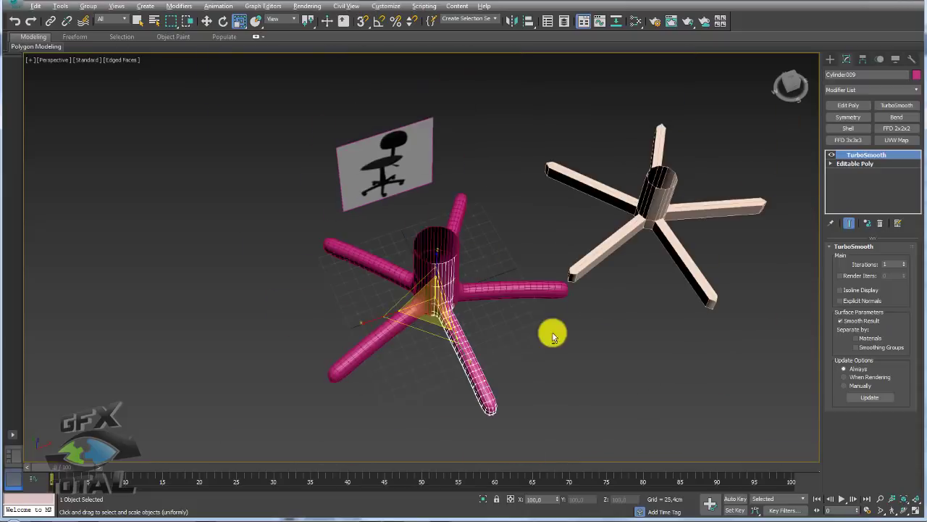
mouse_move(553, 331)
alt+middle_down()
mouse_move(490, 374)
mouse_move(615, 291)
mouse_move(822, 274)
alt+middle_up()
scroll(491, 374, up, 2)
click(852, 168)
click(848, 259)
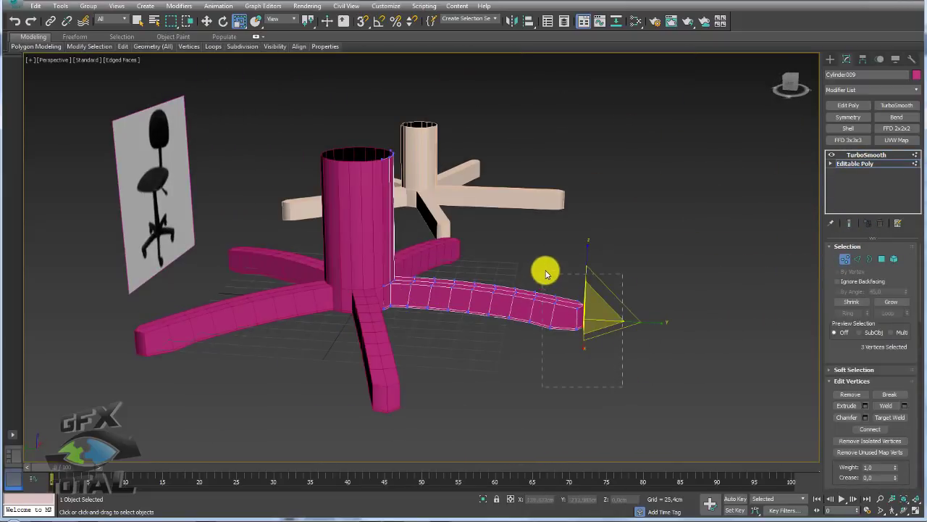
scroll(553, 304, up, 3)
drag(841, 295, 828, 229)
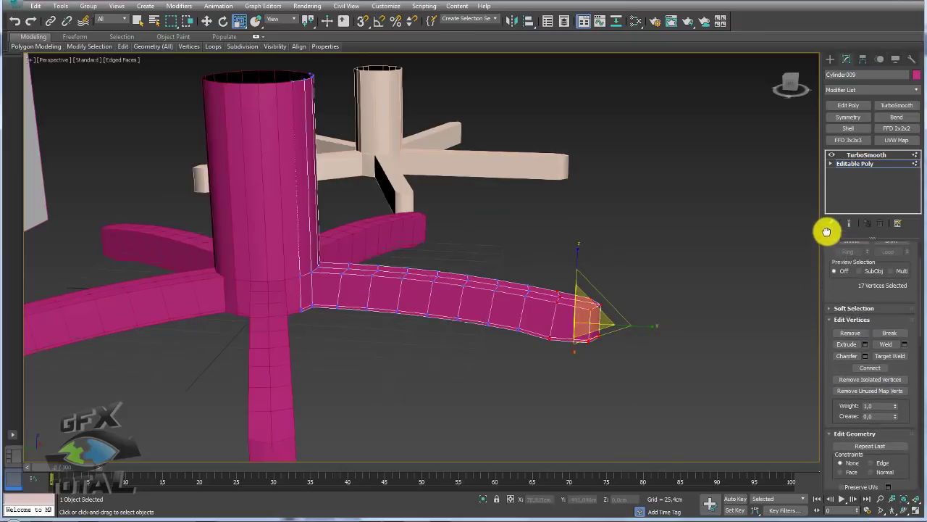
click(837, 305)
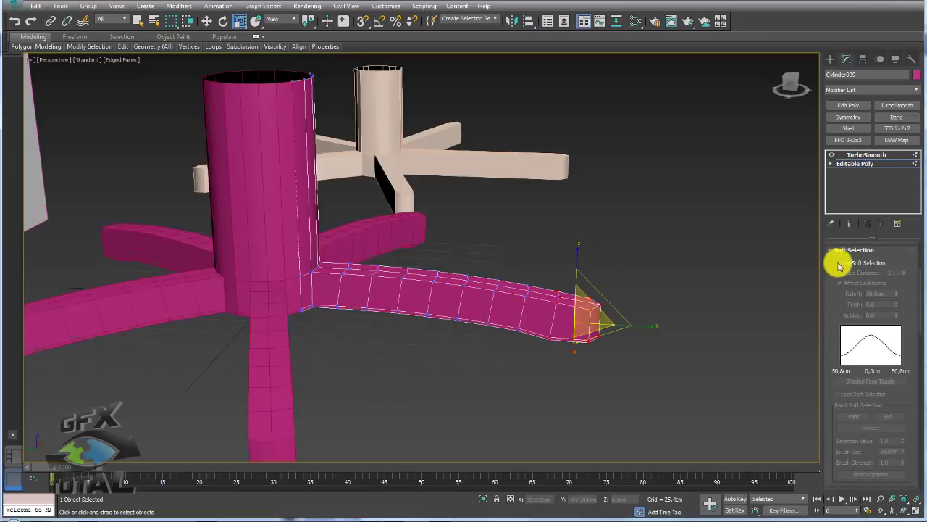
click(839, 266)
- Widen the soft selection falloff to about 138 cm and pull the leg-tip vertices toward the column
key(w)
click(543, 296)
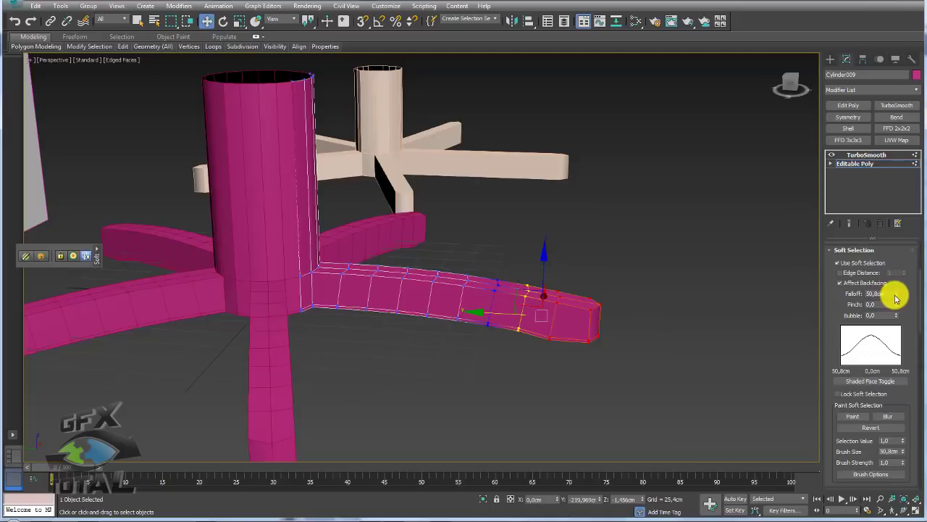
drag(896, 298, 894, 207)
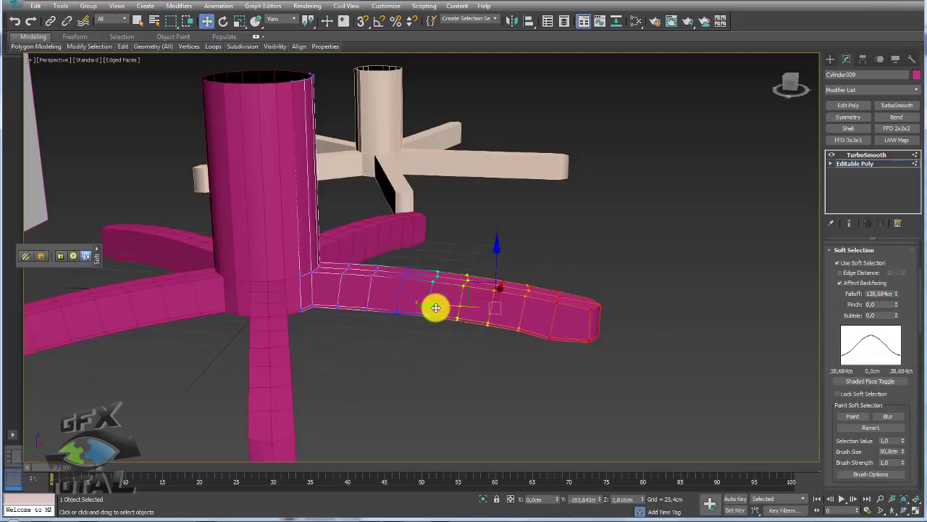
drag(436, 307, 423, 303)
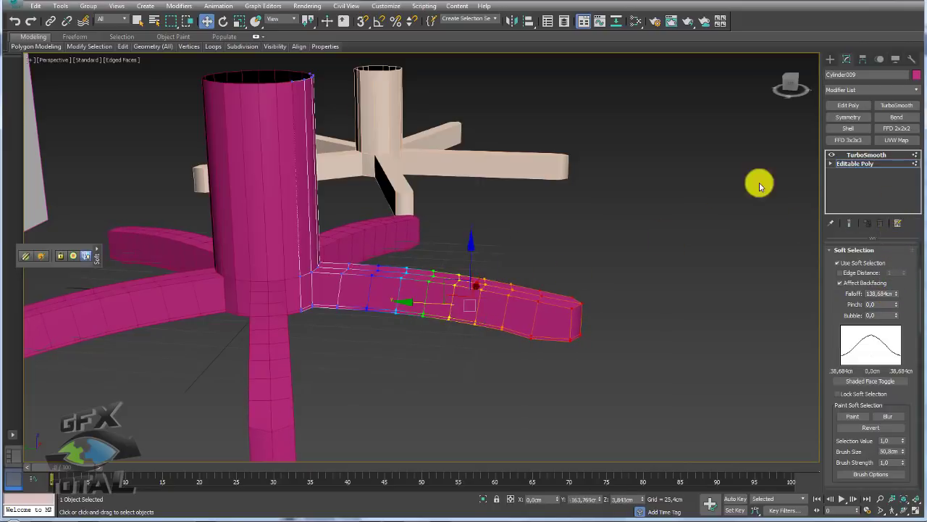
- Inspect the TurboSmoothed result of the leg edit from a higher angle
click(856, 154)
mouse_move(649, 285)
alt+middle_down()
mouse_move(542, 290)
mouse_move(558, 324)
mouse_move(550, 347)
alt+middle_up()
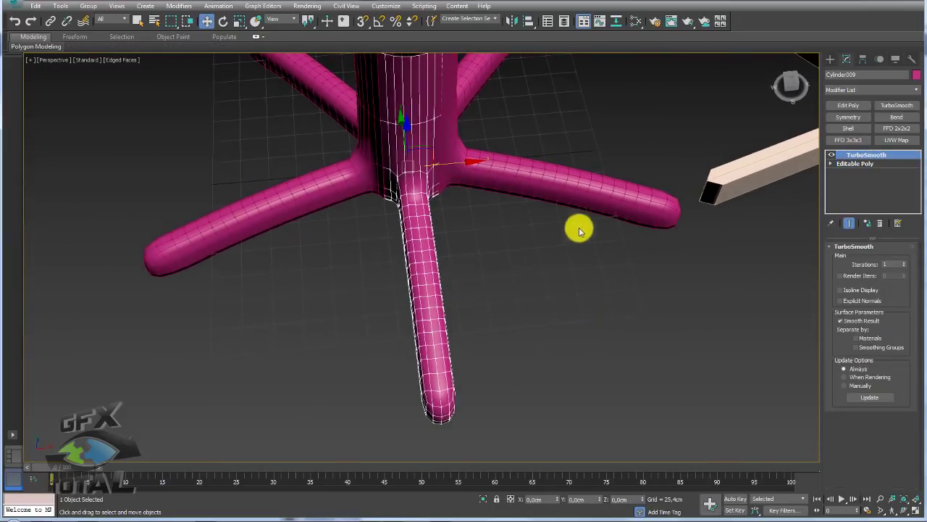
mouse_move(263, 296)
alt+middle_down()
mouse_move(379, 292)
mouse_move(416, 261)
alt+middle_up()
scroll(416, 263, down, 3)
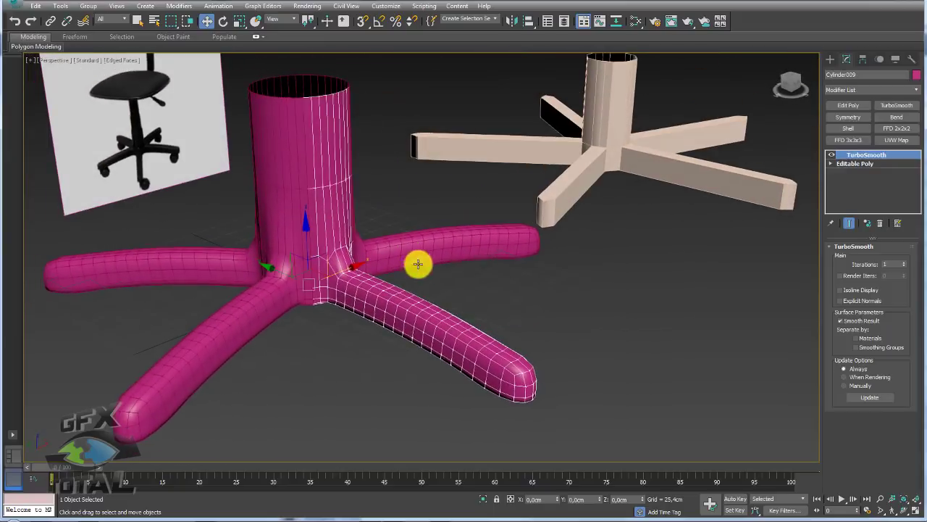
scroll(384, 290, up, 3)
- Return to the unsmoothed mesh, frame the pink base, and select all five base parts
click(854, 163)
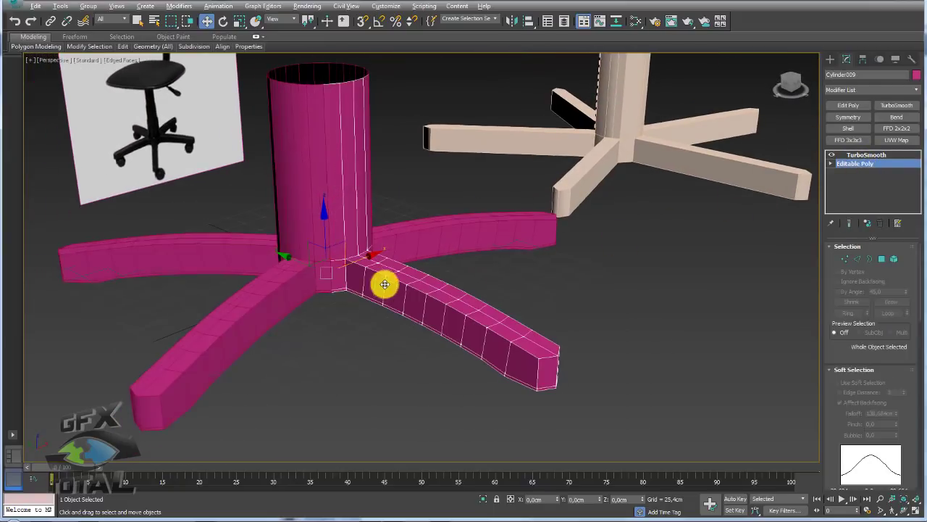
alt+middle_drag(382, 283, 335, 276)
scroll(371, 268, up, 3)
mouse_move(364, 246)
alt+middle_down()
mouse_move(364, 275)
mouse_move(399, 321)
mouse_move(453, 340)
alt+middle_up()
scroll(471, 304, down, 4)
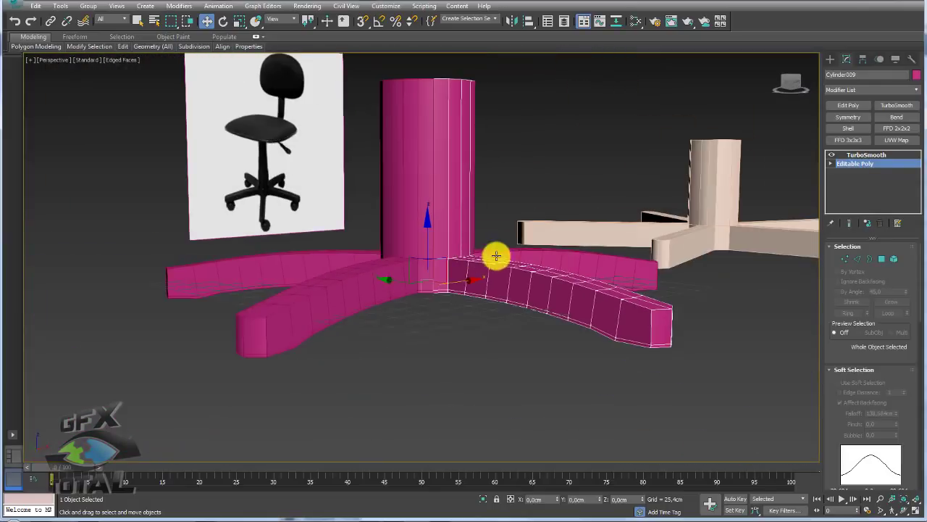
scroll(507, 265, down, 2)
scroll(565, 261, up, 4)
middle_drag(620, 253, 557, 323)
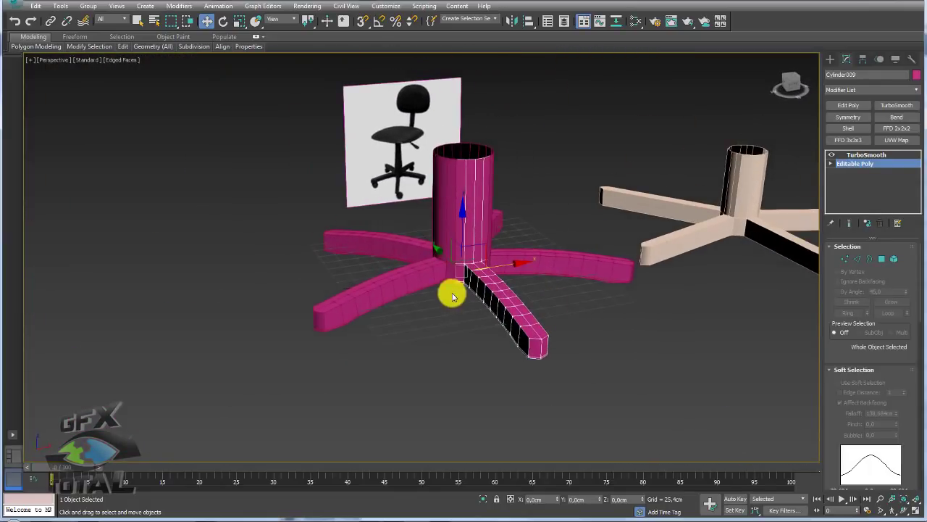
mouse_move(534, 232)
alt+middle_down()
mouse_move(528, 290)
mouse_move(513, 311)
alt+middle_up()
mouse_move(513, 311)
mouse_down()
mouse_move(374, 205)
mouse_move(444, 248)
mouse_up()
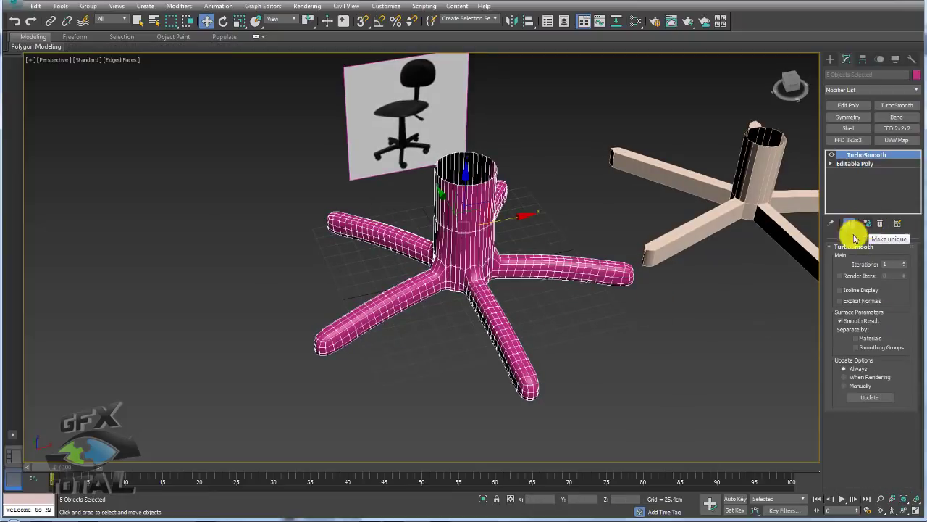
- Delete TurboSmooth from the five base parts, make them unique, then select the centre cylinder
click(882, 225)
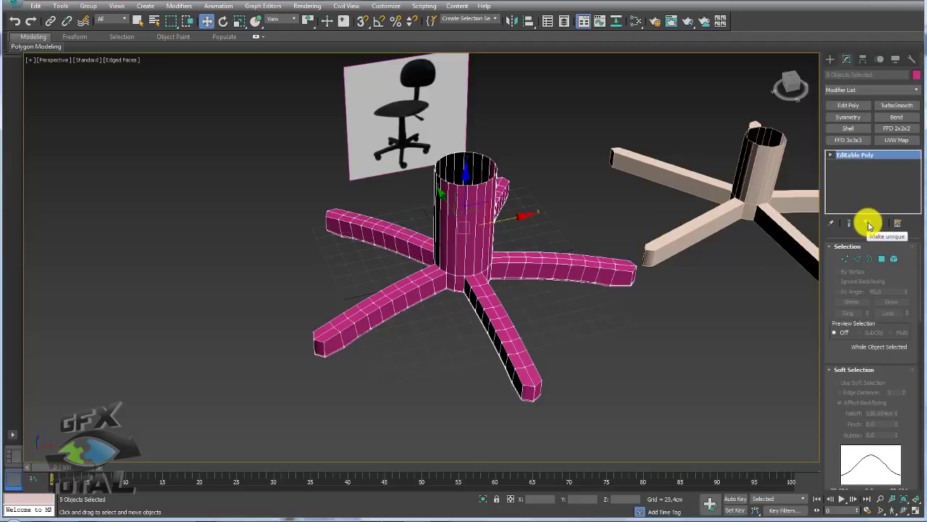
click(867, 224)
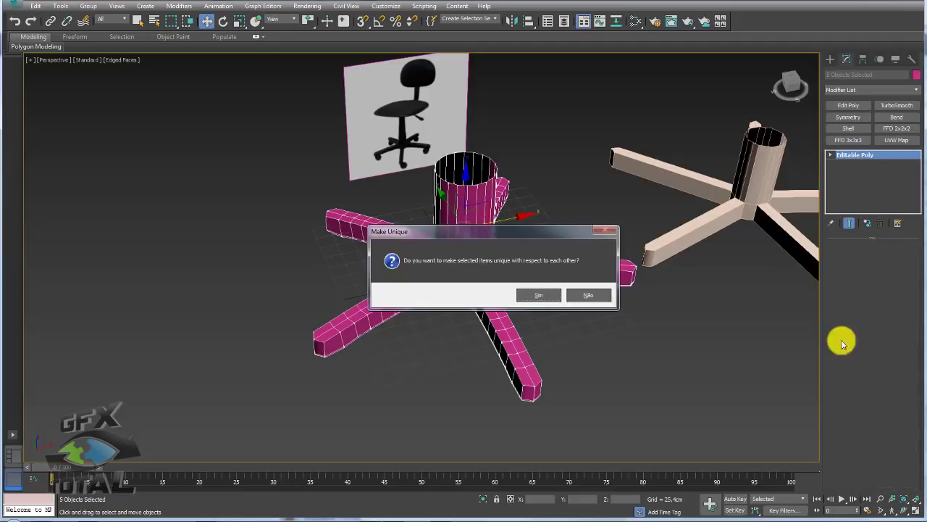
click(538, 297)
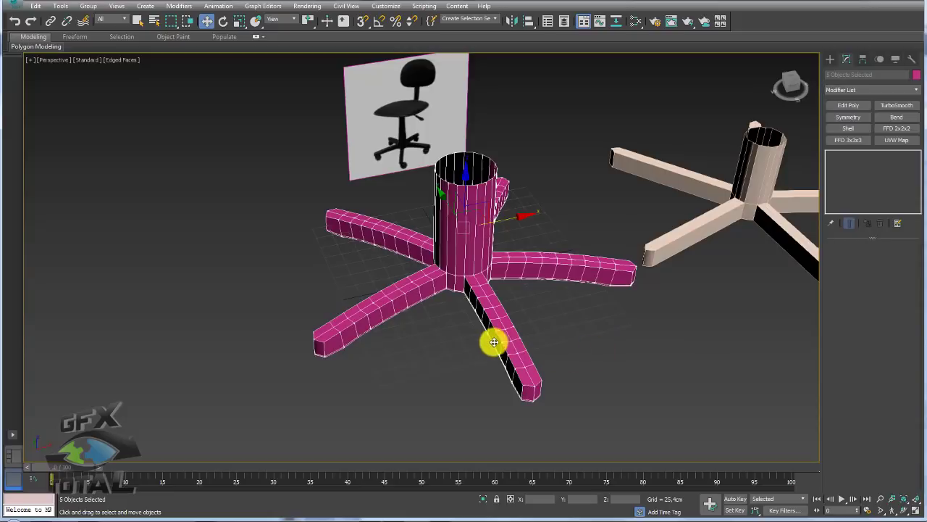
click(494, 343)
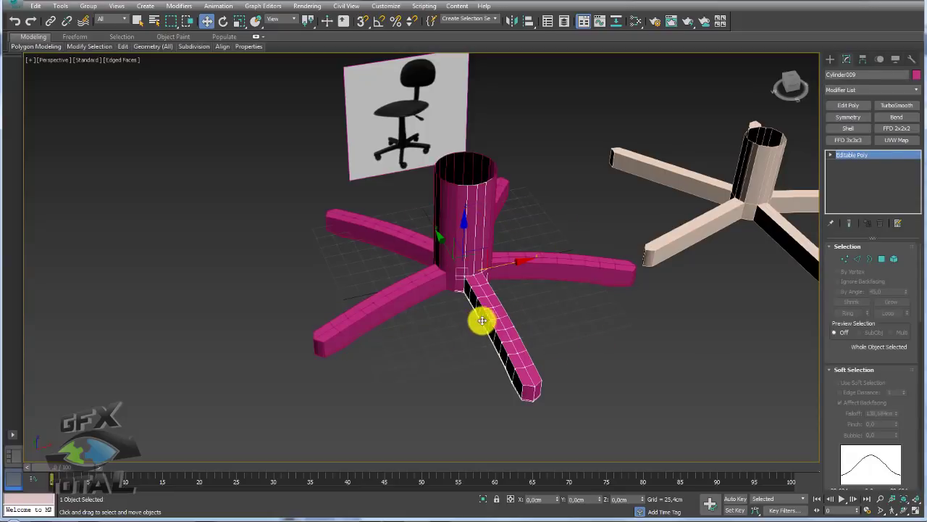
click(474, 258)
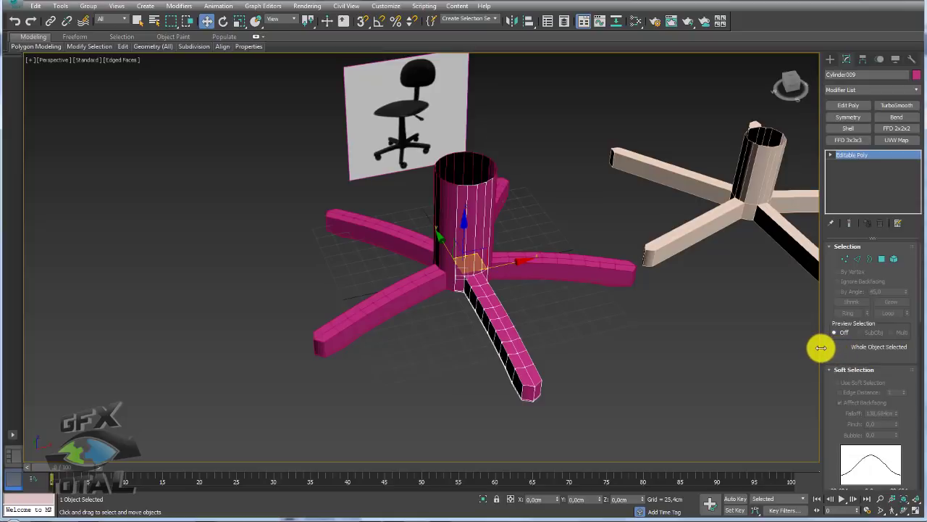
- Attach the right, back, back-left and front-left legs to the centre cylinder
mouse_move(821, 347)
mouse_down()
mouse_move(797, 346)
mouse_move(830, 270)
mouse_move(830, 210)
mouse_up()
click(848, 267)
click(472, 271)
click(444, 201)
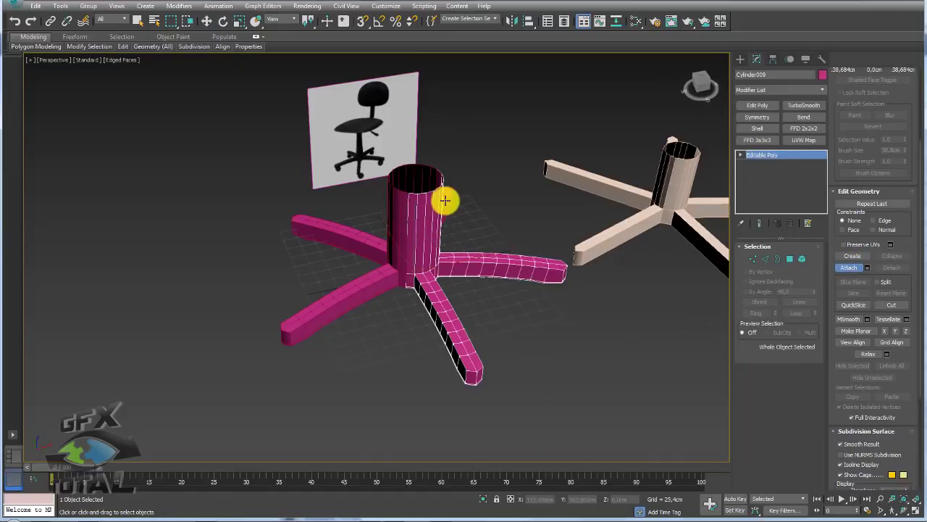
click(354, 237)
click(405, 297)
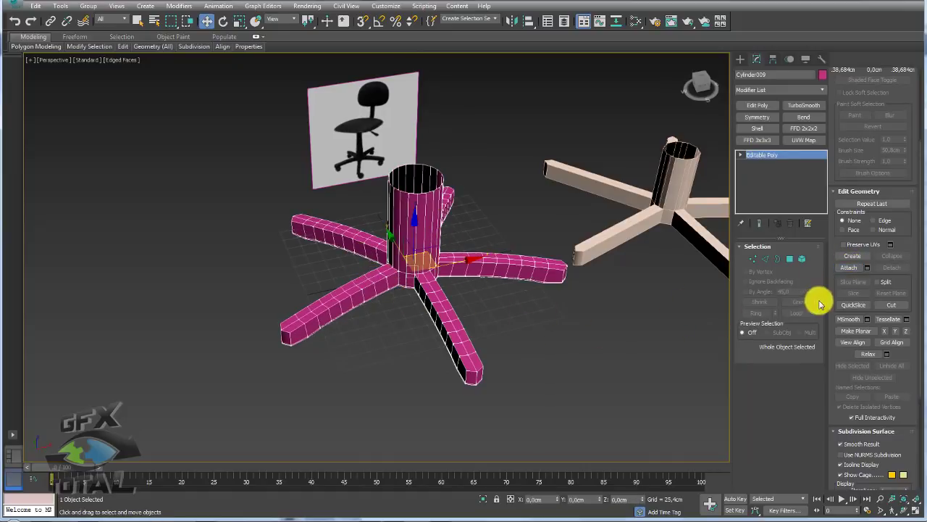
- Select all the base's vertices and weld the duplicates where the column meets the legs
click(753, 259)
scroll(362, 271, up, 5)
scroll(464, 276, up, 5)
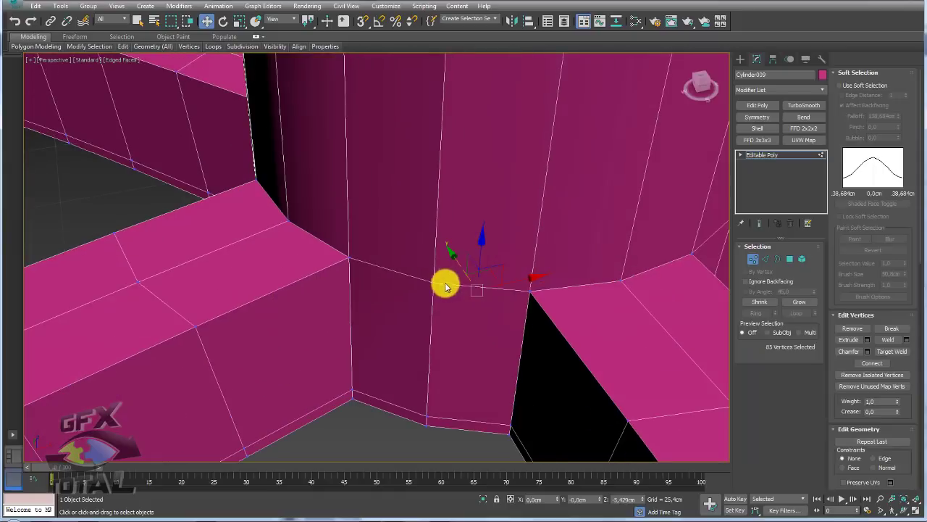
mouse_move(447, 267)
mouse_down()
mouse_move(408, 251)
mouse_move(482, 292)
mouse_move(484, 242)
mouse_move(481, 270)
mouse_up()
key(ctrl+z)
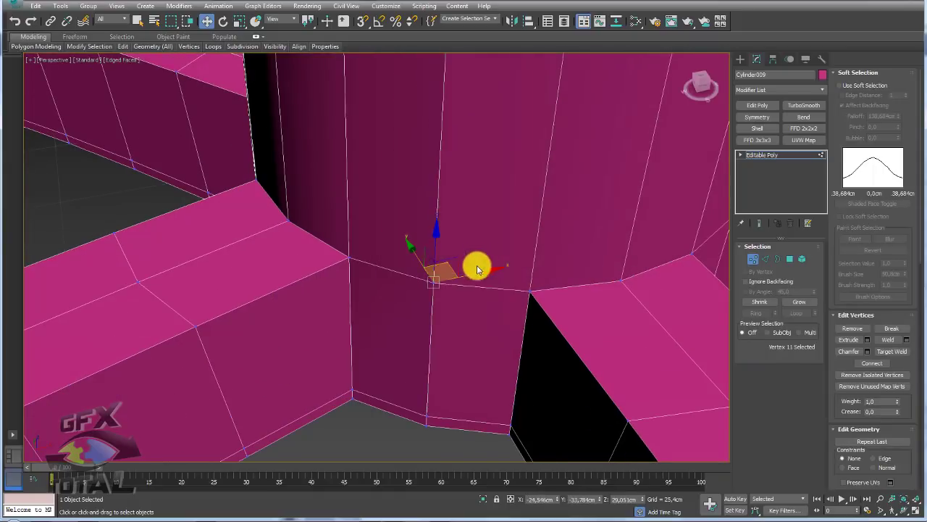
scroll(476, 265, down, 5)
scroll(582, 323, down, 3)
drag(354, 204, 366, 205)
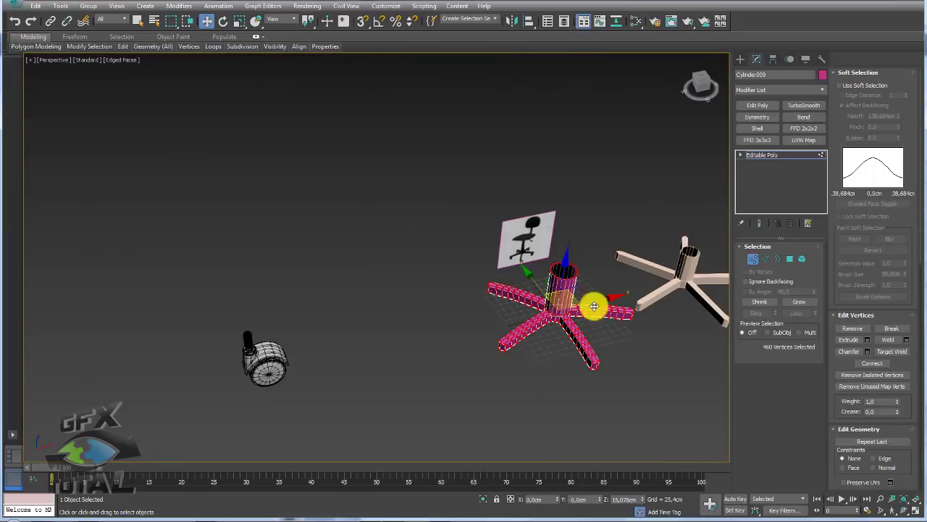
scroll(594, 306, up, 5)
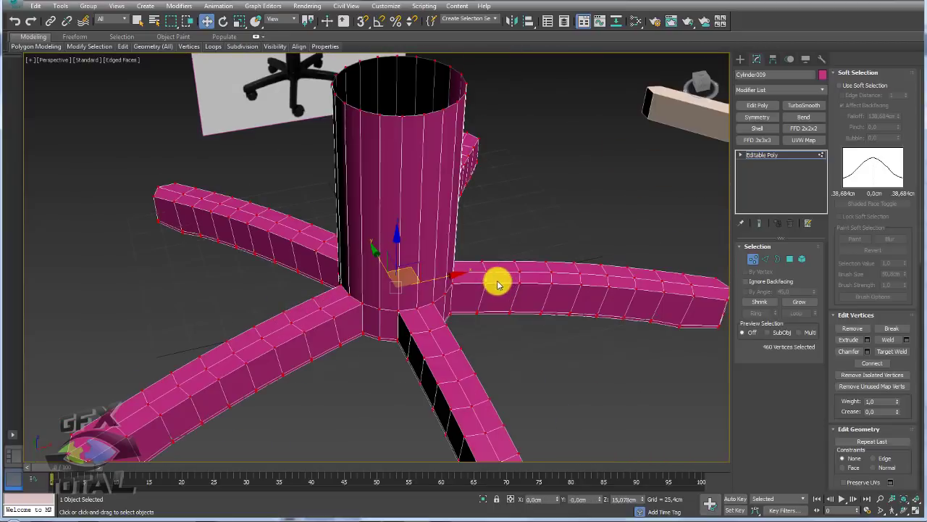
click(888, 339)
scroll(499, 329, up, 2)
scroll(498, 297, up, 4)
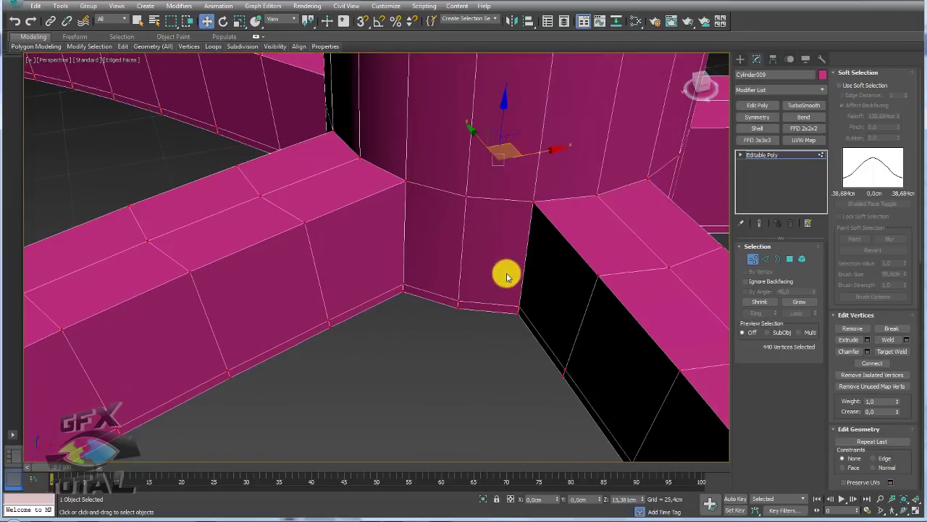
- Pull a stray vertex at the column-leg junction into line to straighten it
click(470, 190)
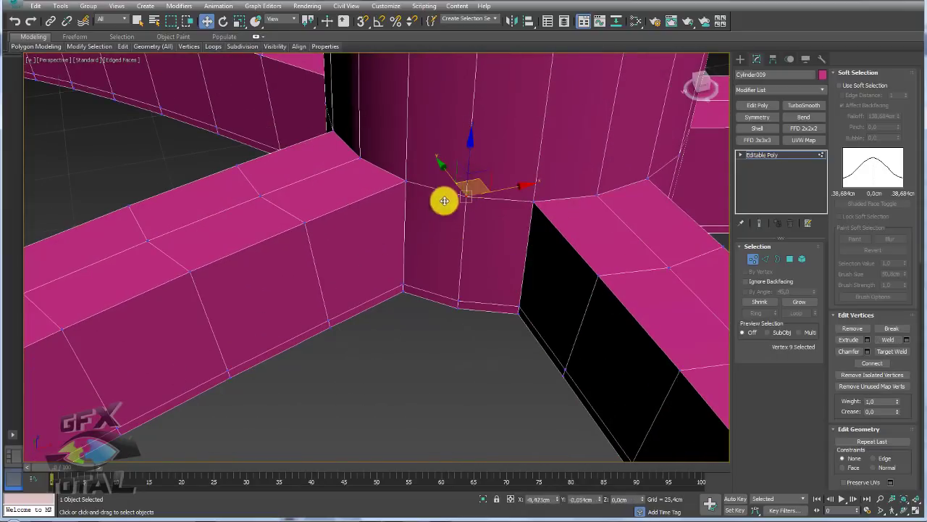
drag(441, 200, 463, 218)
scroll(492, 261, down, 2)
scroll(521, 311, down, 4)
scroll(534, 327, down, 2)
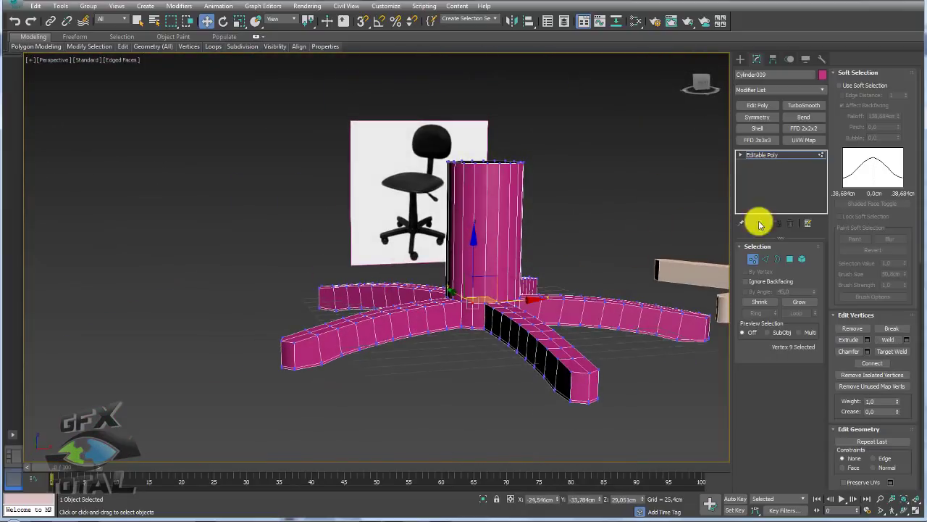
click(769, 259)
alt+middle_drag(590, 235, 522, 240)
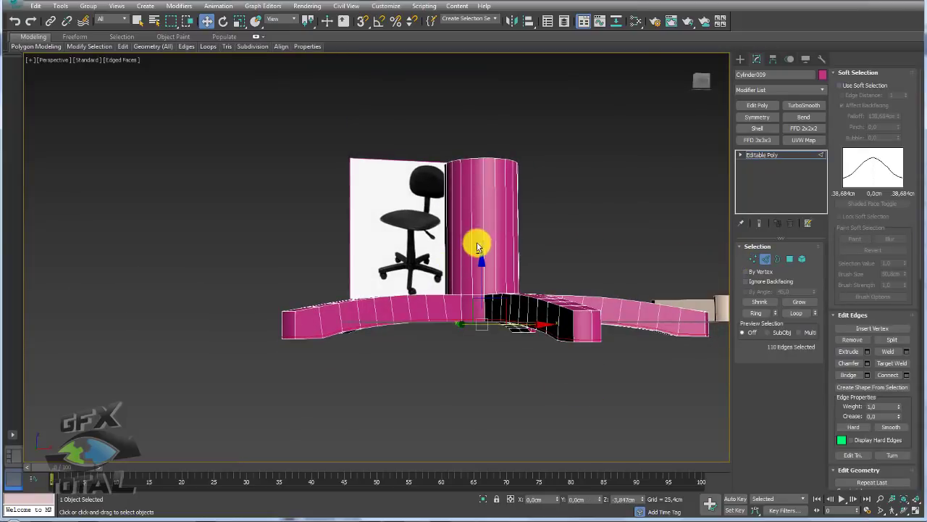
- Delete the tall column faces, leaving an open hub hole, and switch to Border selection
mouse_move(454, 254)
alt+middle_down()
mouse_move(504, 281)
mouse_move(492, 266)
mouse_move(528, 250)
mouse_move(546, 263)
mouse_move(373, 220)
mouse_move(466, 286)
alt+middle_up()
scroll(466, 286, up, 5)
scroll(492, 313, down, 3)
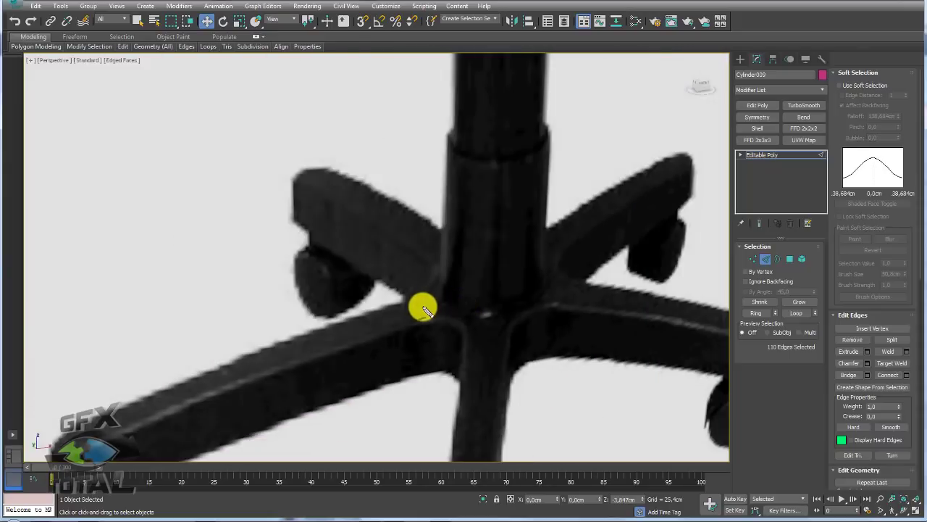
drag(425, 319, 470, 346)
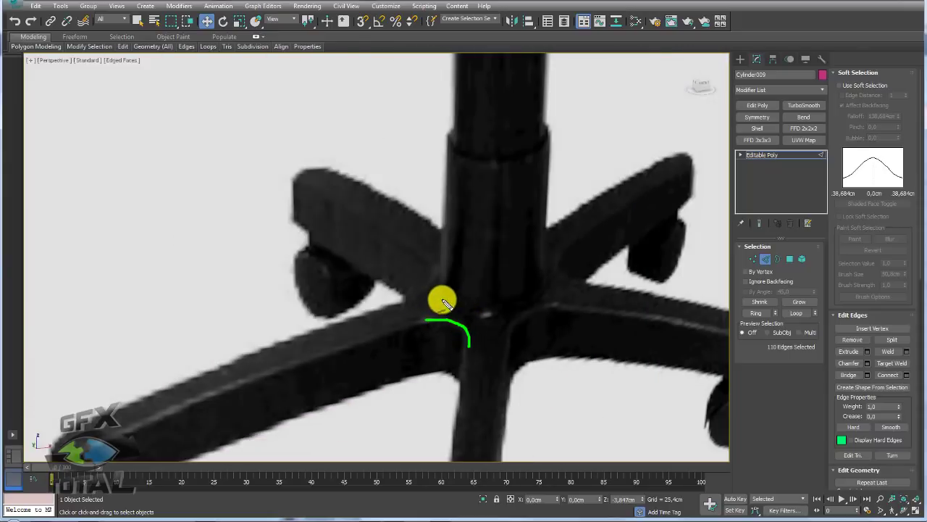
drag(441, 300, 513, 306)
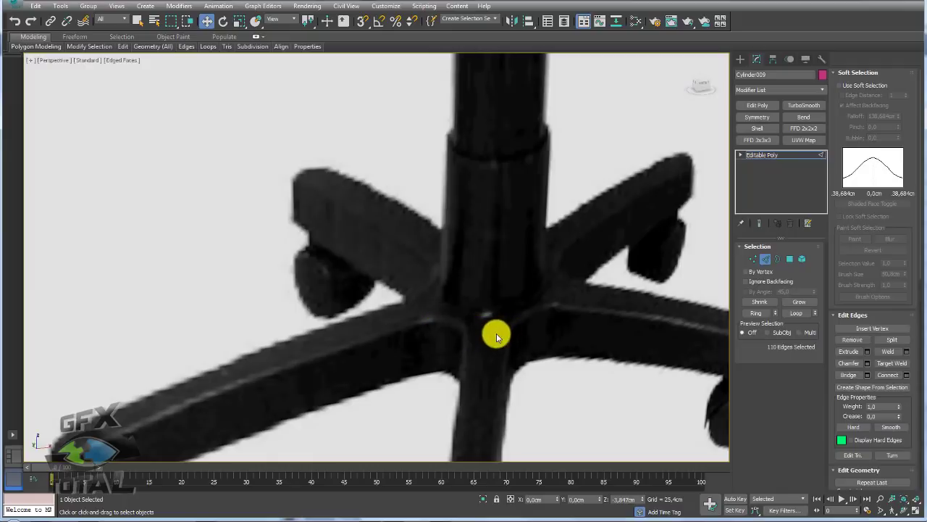
scroll(496, 336, down, 5)
scroll(434, 242, down, 3)
mouse_move(600, 296)
middle_down()
mouse_move(461, 275)
mouse_move(495, 300)
mouse_move(560, 192)
middle_up()
scroll(461, 275, down, 1)
scroll(472, 378, down, 4)
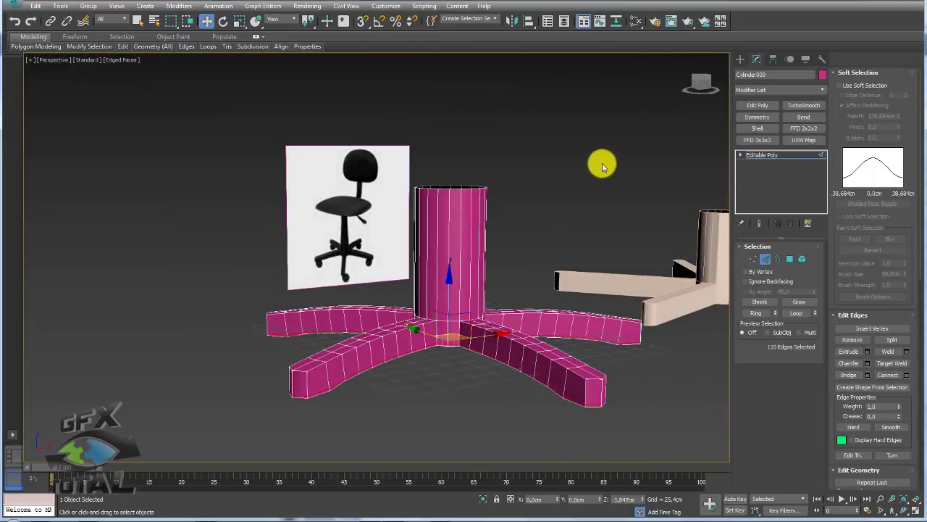
click(777, 258)
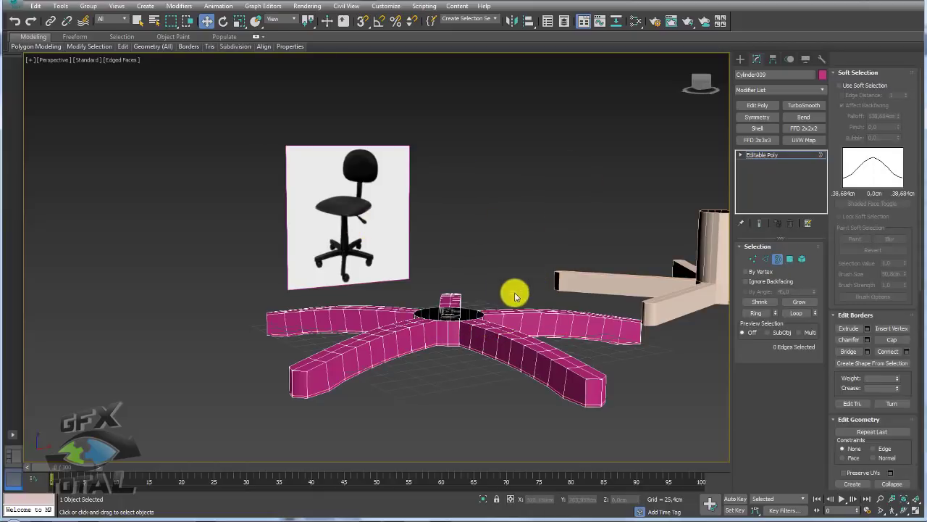
alt+middle_drag(482, 278, 476, 301)
- Shift-scale the hub hole's border inward to form a flat ring step
click(473, 302)
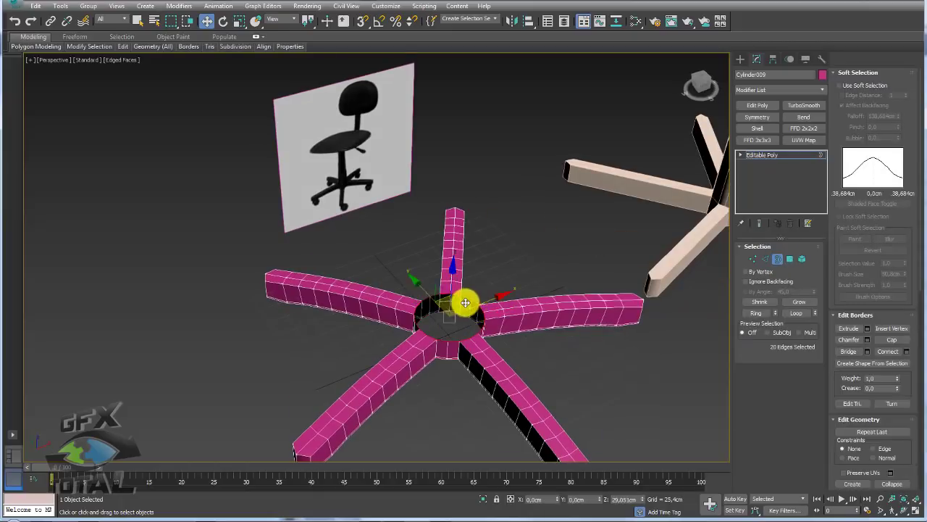
scroll(461, 300, up, 4)
key(r)
shift+drag(415, 332, 424, 347)
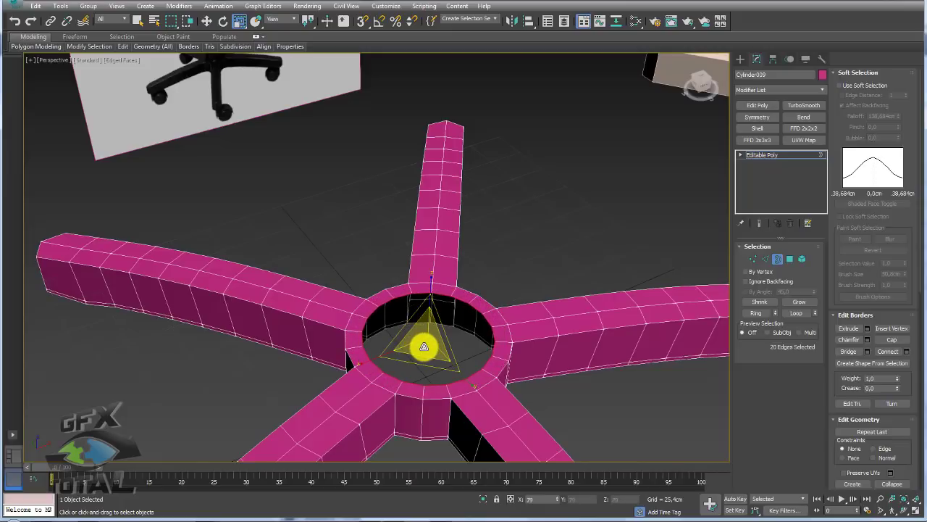
- Shift-move the border up on Z into a shorter column and select its base edge loop
key(w)
alt+middle_drag(425, 346, 431, 290)
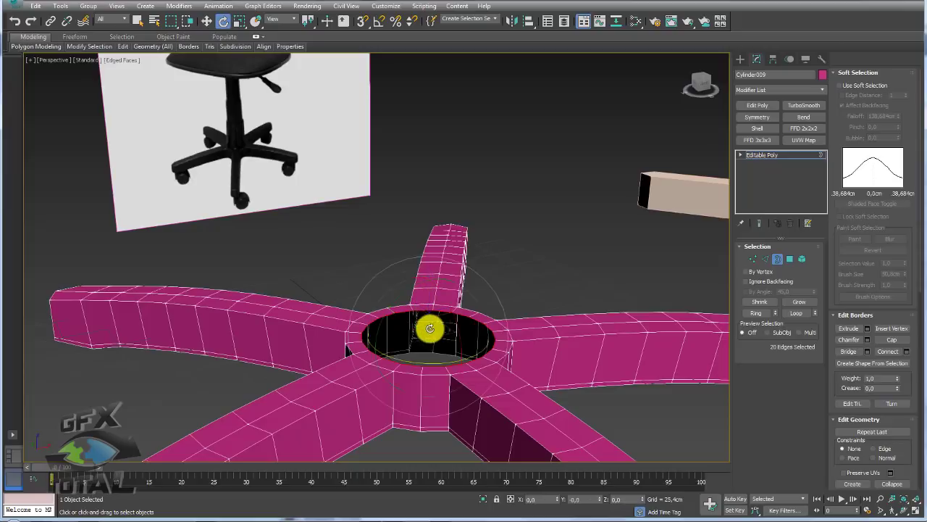
shift+drag(430, 316, 431, 207)
click(764, 259)
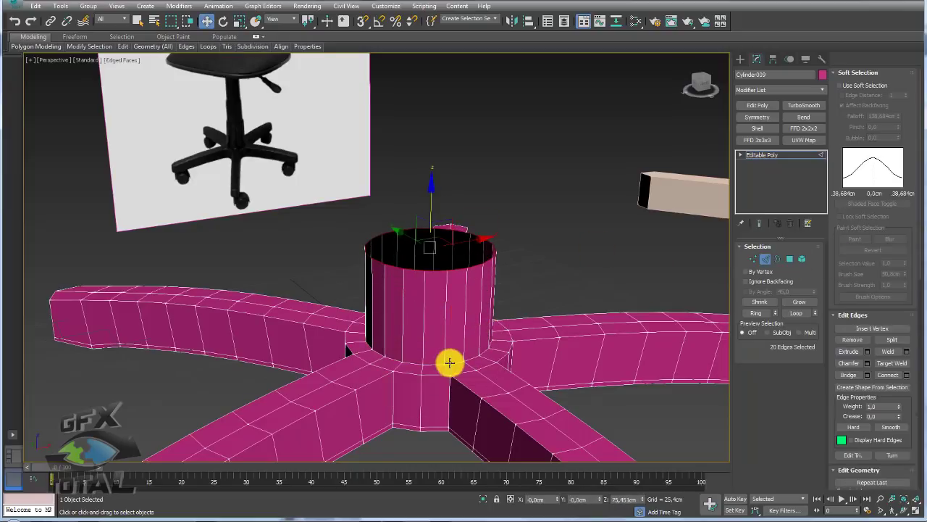
double_click(459, 362)
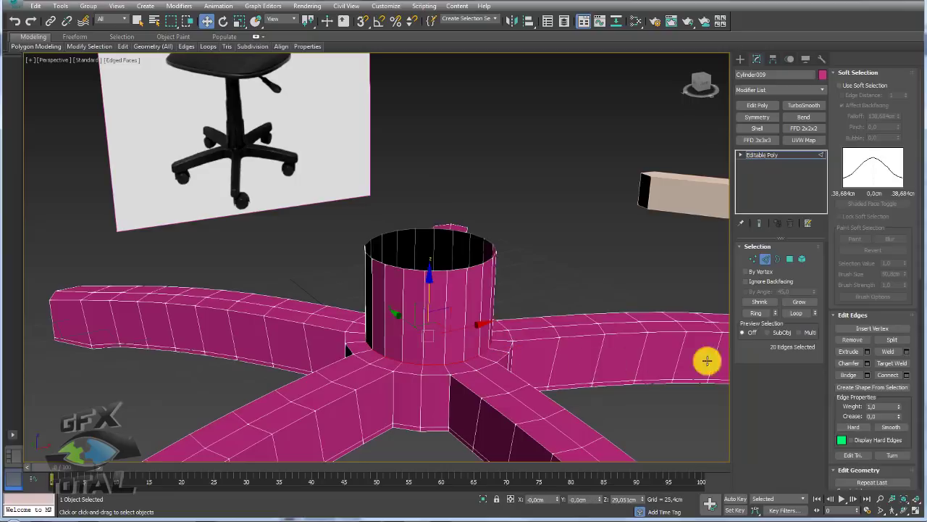
- Chamfer the edge loop at the column's base
click(859, 364)
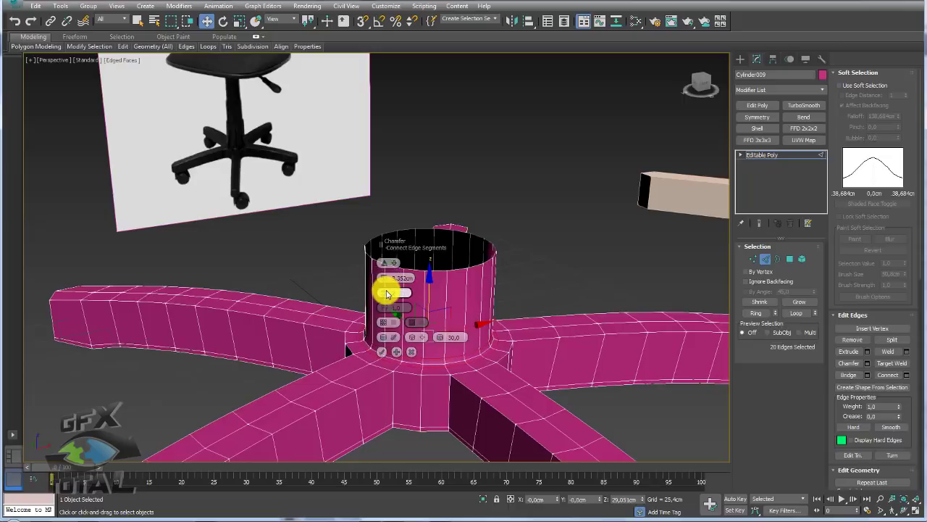
text(3)
click(382, 352)
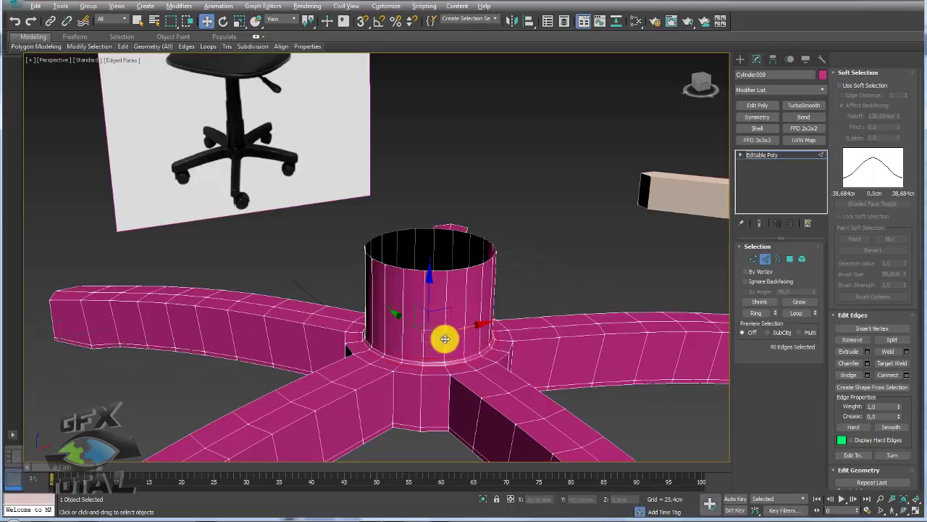
mouse_move(440, 337)
alt+middle_down()
mouse_move(521, 383)
mouse_move(303, 182)
alt+middle_up()
scroll(303, 182, up, 5)
scroll(373, 204, up, 3)
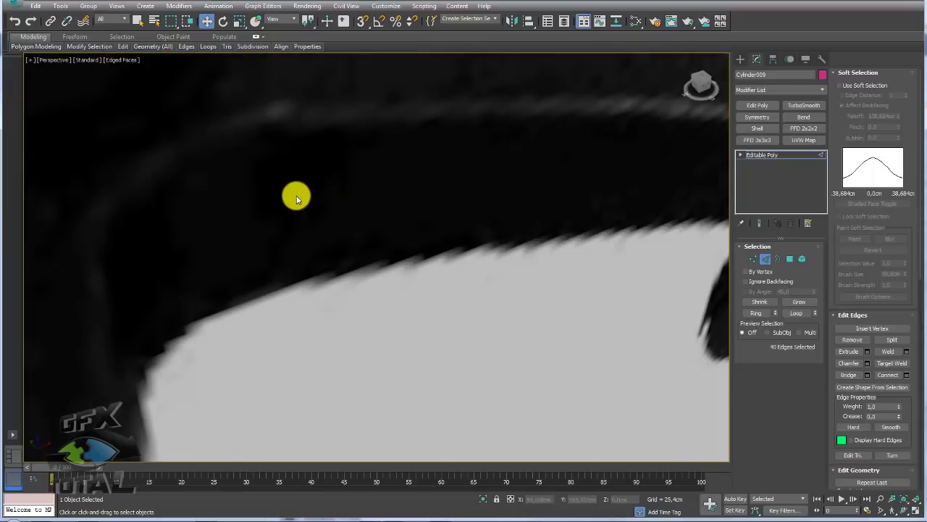
scroll(296, 195, down, 3)
scroll(240, 176, down, 2)
scroll(224, 177, down, 3)
scroll(497, 299, down, 3)
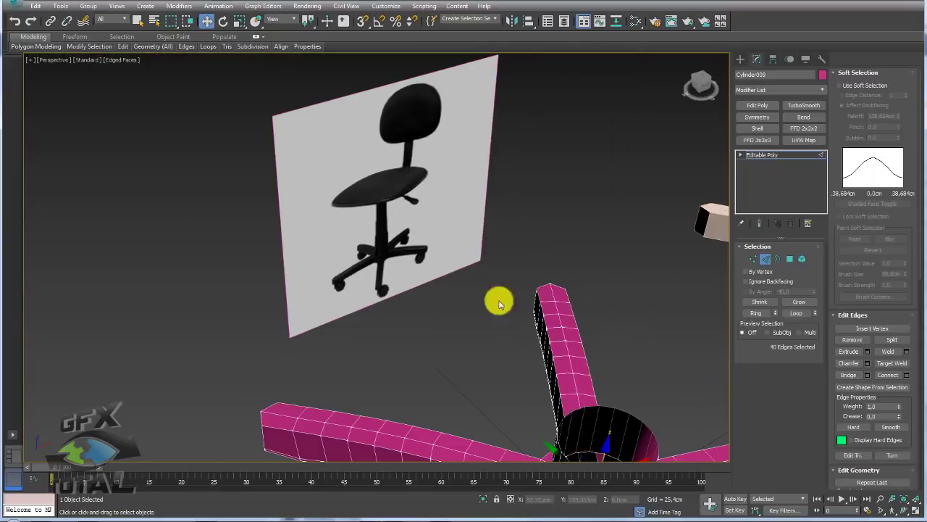
scroll(514, 193, up, 3)
mouse_move(534, 269)
alt+middle_down()
mouse_move(520, 307)
mouse_move(551, 271)
alt+middle_up()
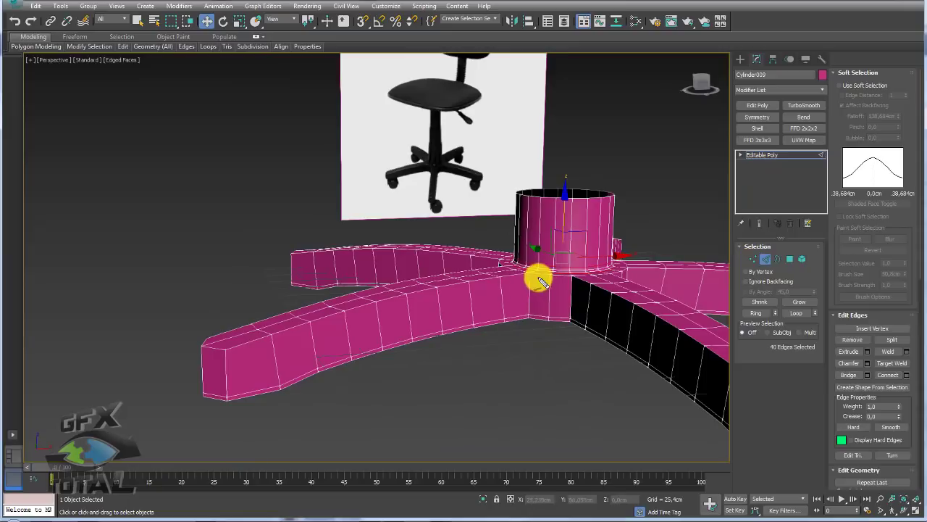
- Ring-select the leg edges and connect them with a new loop at Slide -52
click(500, 289)
click(755, 312)
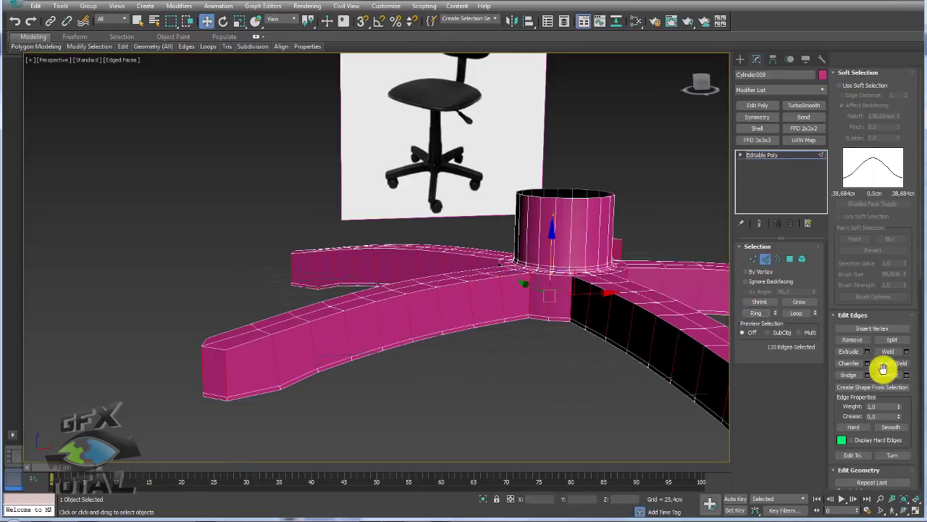
click(906, 376)
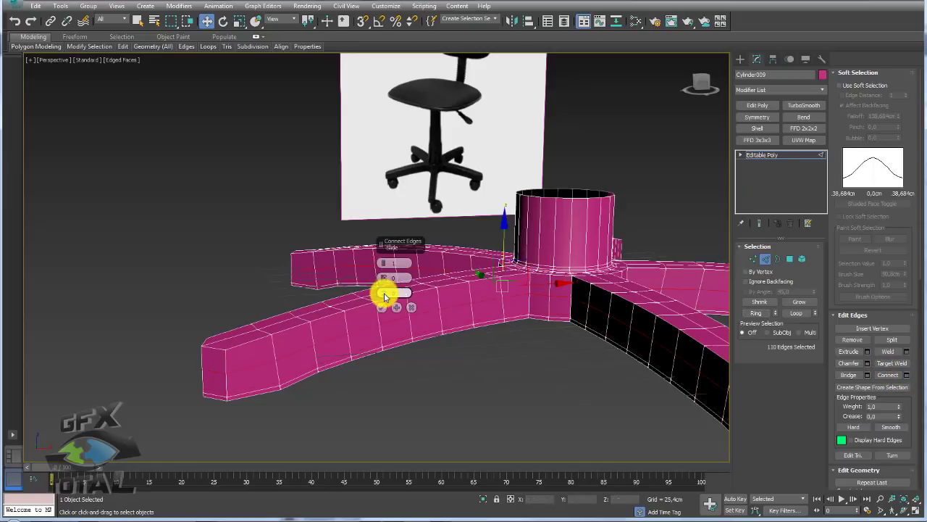
drag(384, 270, 416, 444)
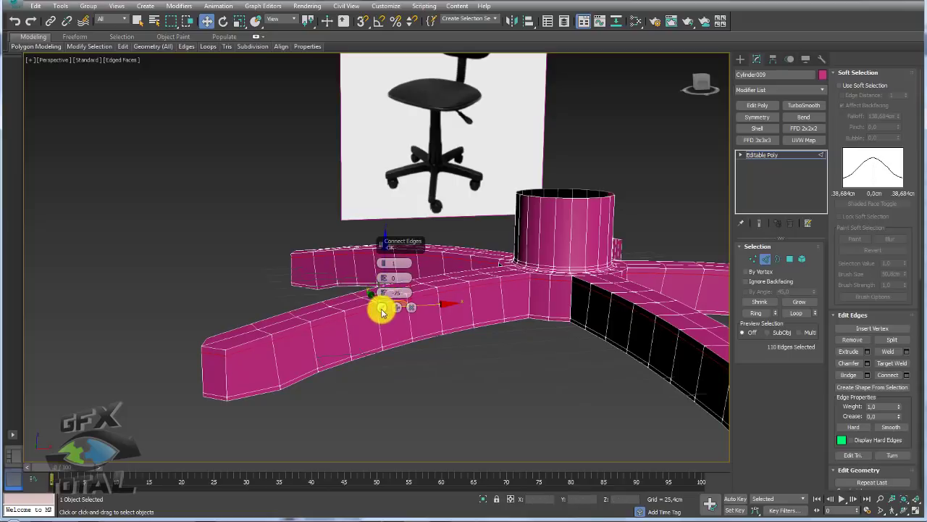
click(382, 311)
click(764, 155)
- Apply TurboSmooth to the base, then reselect it and view it from underneath
click(804, 105)
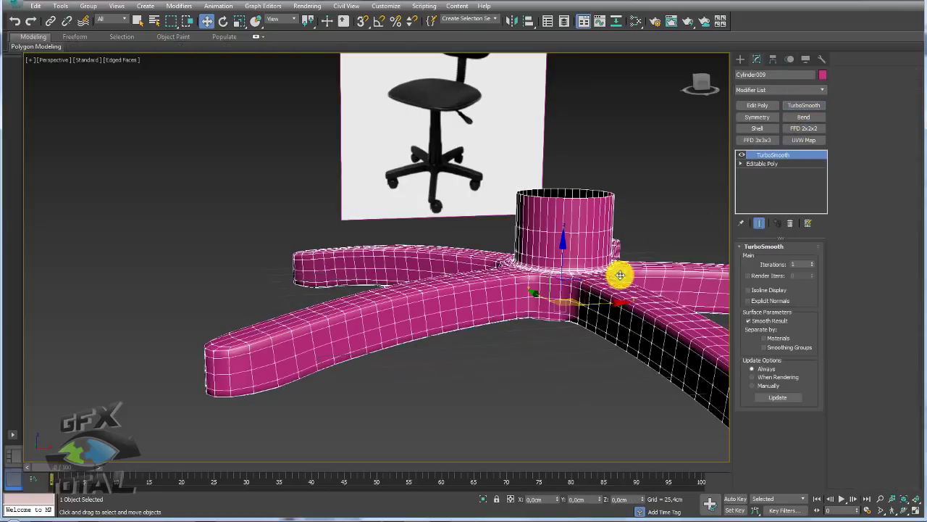
mouse_move(620, 276)
alt+middle_down()
mouse_move(589, 335)
mouse_move(491, 336)
mouse_move(528, 415)
mouse_move(503, 308)
mouse_move(503, 252)
mouse_move(515, 333)
mouse_move(503, 310)
mouse_move(501, 362)
mouse_move(481, 274)
mouse_move(492, 176)
alt+middle_up()
click(499, 337)
scroll(480, 294, up, 5)
click(481, 294)
mouse_move(551, 239)
alt+middle_down()
mouse_move(563, 250)
mouse_move(335, 197)
mouse_move(285, 229)
alt+middle_up()
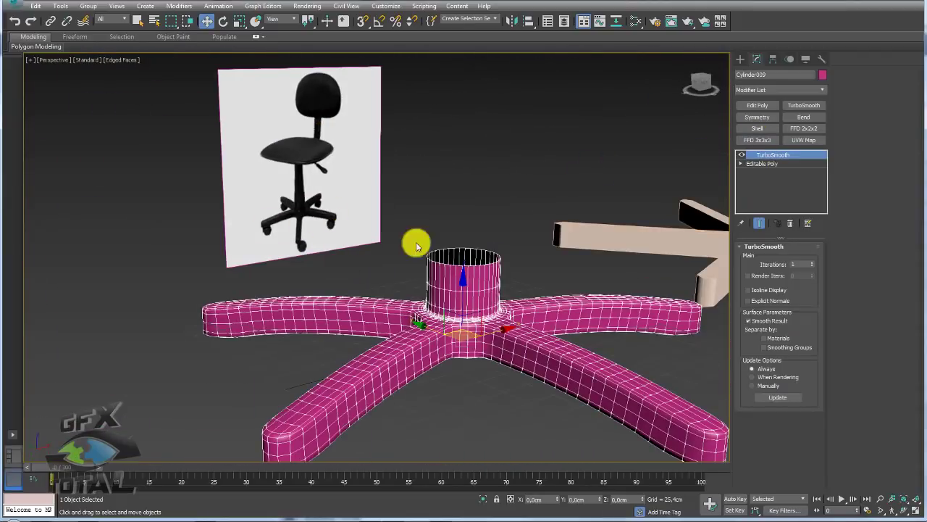
alt+middle_drag(416, 246, 511, 209)
- Shift-scale the hub's underside border inward and collapse it to a single centre point
click(761, 165)
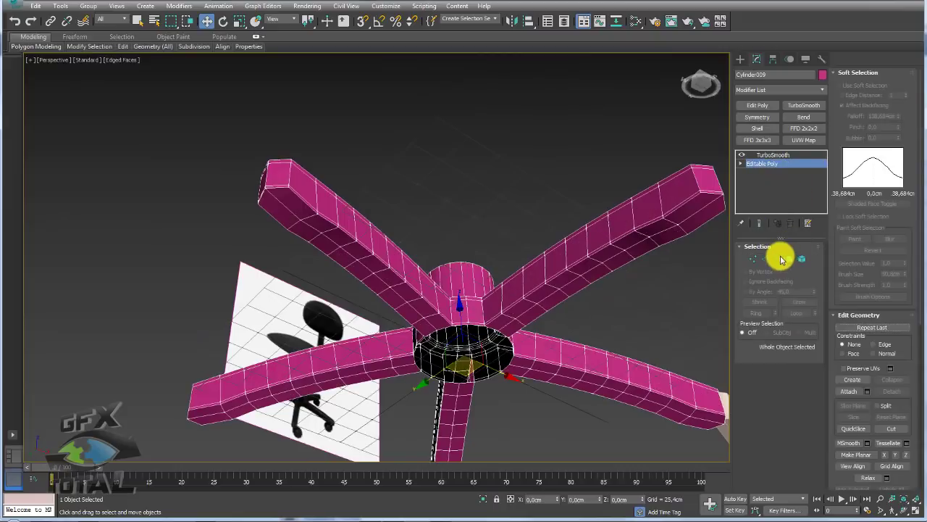
click(778, 258)
scroll(475, 325, up, 2)
scroll(507, 316, up, 4)
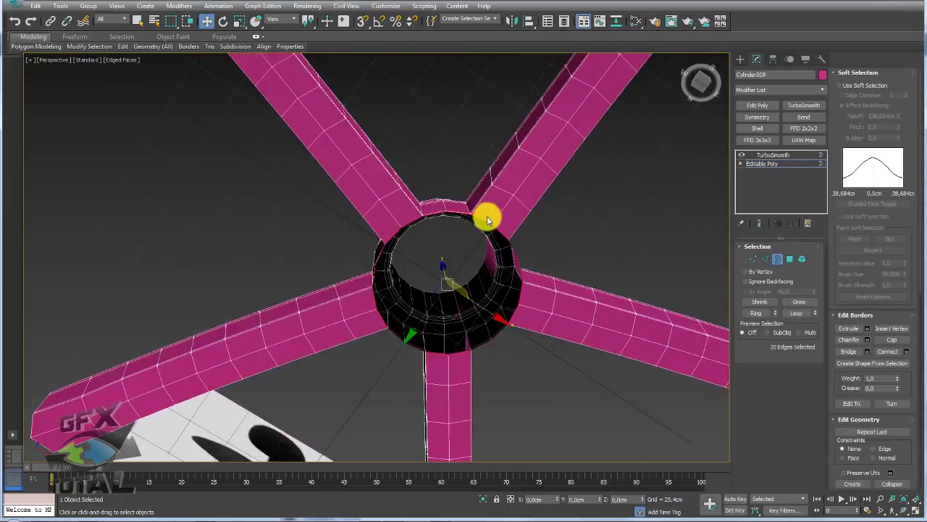
scroll(486, 213, up, 2)
key(q)
click(451, 315)
mouse_move(424, 290)
mouse_down()
mouse_move(430, 321)
mouse_move(528, 367)
mouse_up()
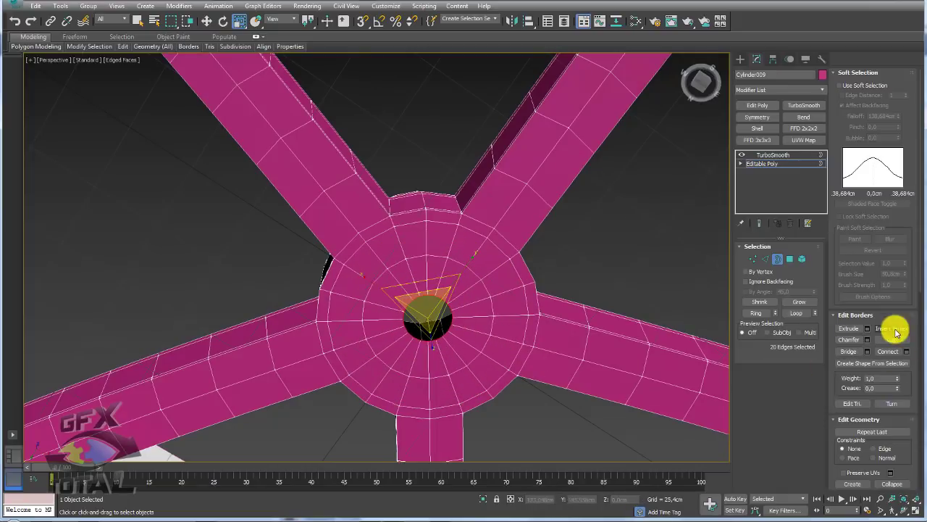
drag(901, 425, 899, 351)
click(892, 387)
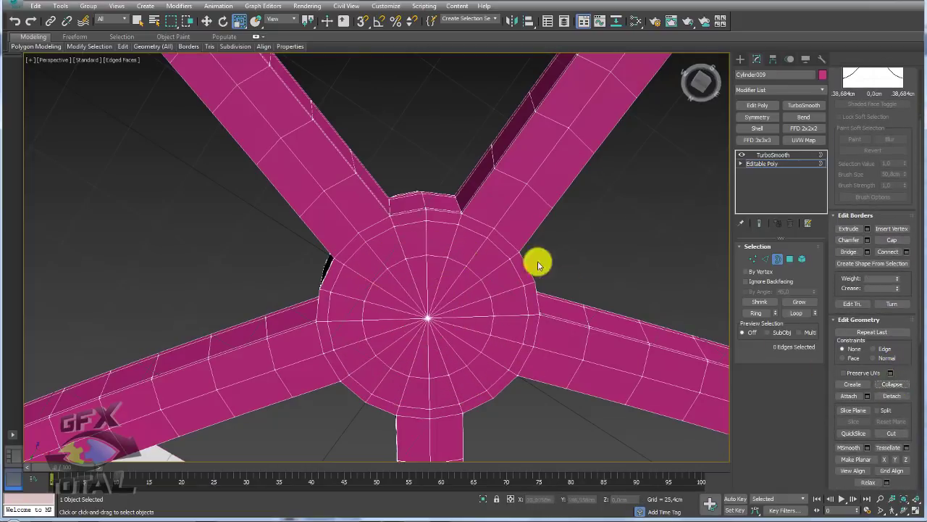
mouse_move(538, 261)
alt+middle_down()
mouse_move(548, 381)
mouse_move(558, 290)
mouse_move(521, 290)
mouse_move(397, 207)
mouse_move(521, 322)
alt+middle_up()
- Show the base TurboSmoothed, scale it down and move it toward the reference chair
click(762, 163)
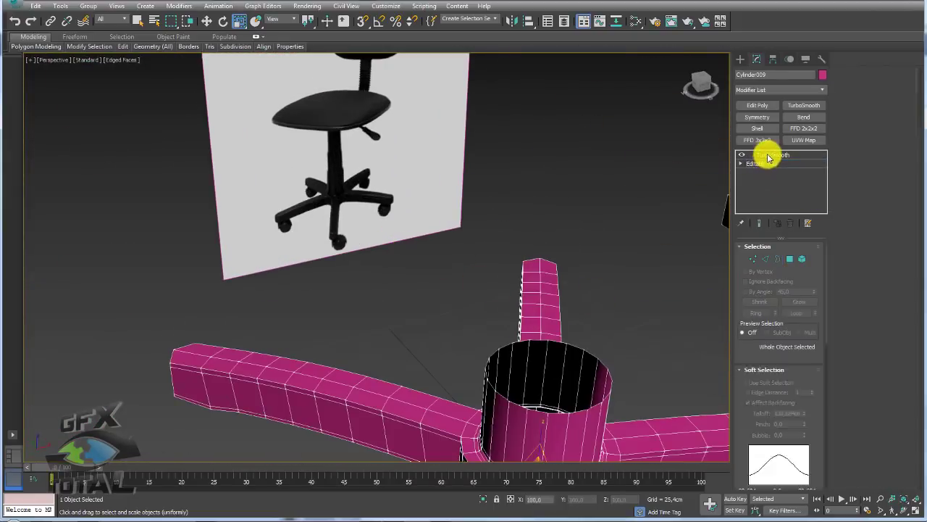
click(769, 154)
scroll(583, 316, down, 5)
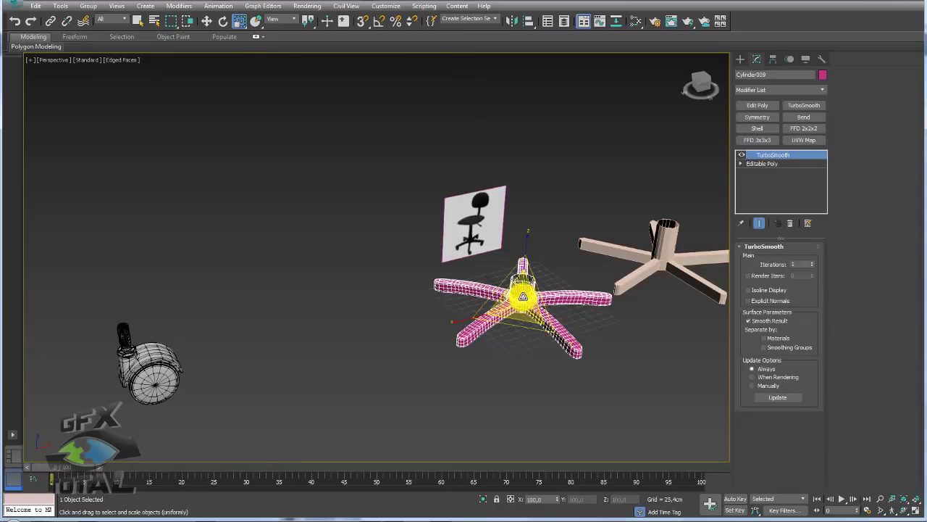
mouse_move(523, 296)
mouse_down()
mouse_move(542, 449)
mouse_move(497, 372)
mouse_up()
key(w)
mouse_move(497, 372)
alt+middle_down()
mouse_move(554, 344)
mouse_move(472, 304)
alt+middle_up()
mouse_move(472, 304)
mouse_down()
mouse_move(435, 300)
mouse_move(459, 245)
mouse_up()
- In Front view, raise the base onto the reference chair's base and rescale it to match
key(f)
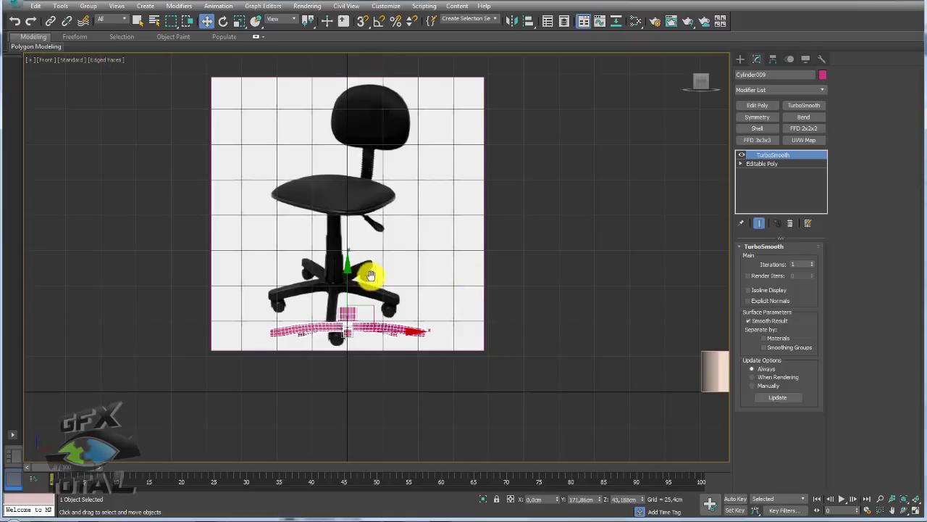
scroll(366, 297, up, 4)
mouse_move(366, 342)
mouse_down()
mouse_move(325, 283)
mouse_move(339, 235)
mouse_move(328, 292)
mouse_move(341, 290)
mouse_move(330, 269)
mouse_move(337, 277)
mouse_move(331, 294)
mouse_up()
scroll(331, 265, up, 3)
scroll(339, 269, up, 1)
key(r)
scroll(369, 309, down, 3)
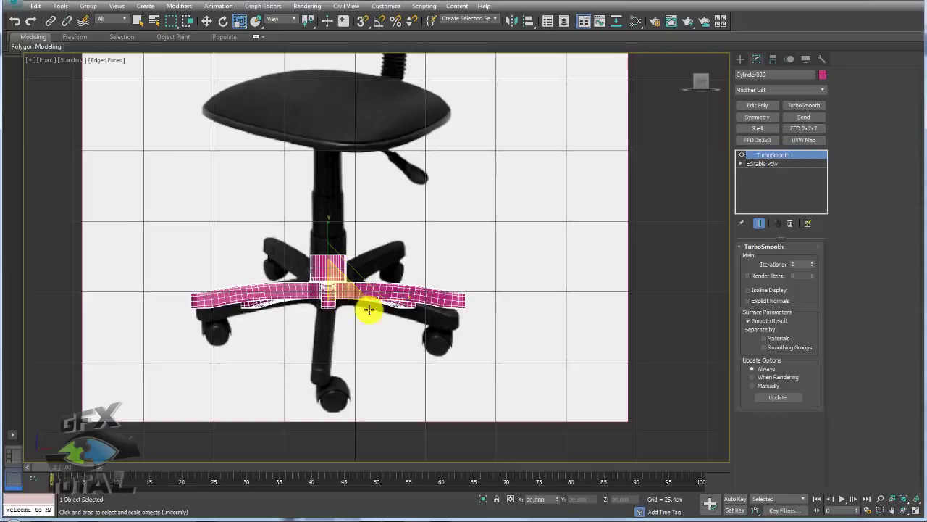
click(755, 163)
- Select the open top border of the center column and stretch the column taller
click(777, 259)
scroll(372, 259, up, 2)
scroll(385, 273, up, 2)
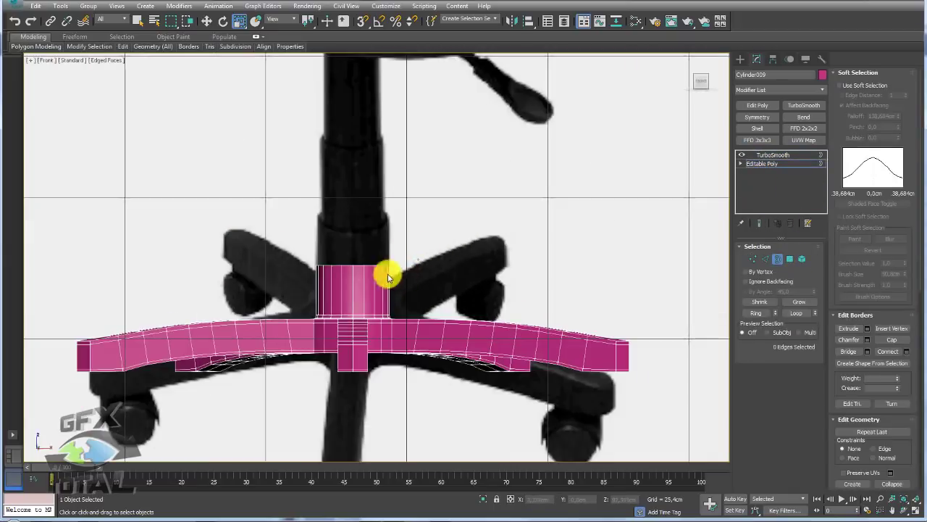
key(w)
drag(354, 219, 353, 170)
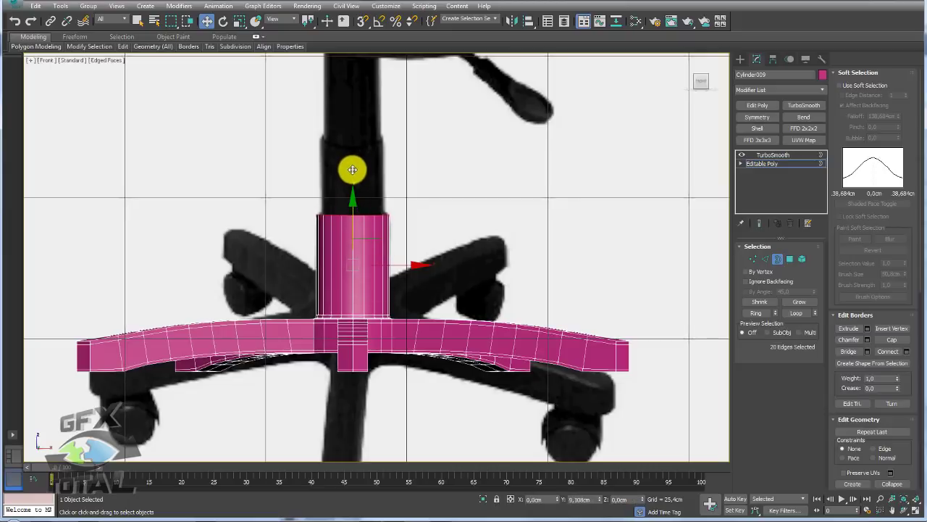
middle_drag(354, 172, 364, 234)
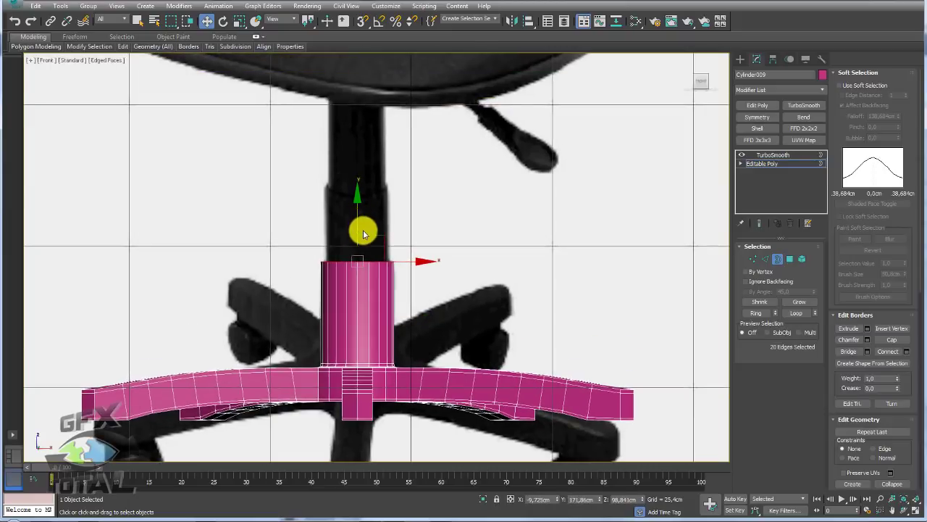
drag(358, 221, 361, 147)
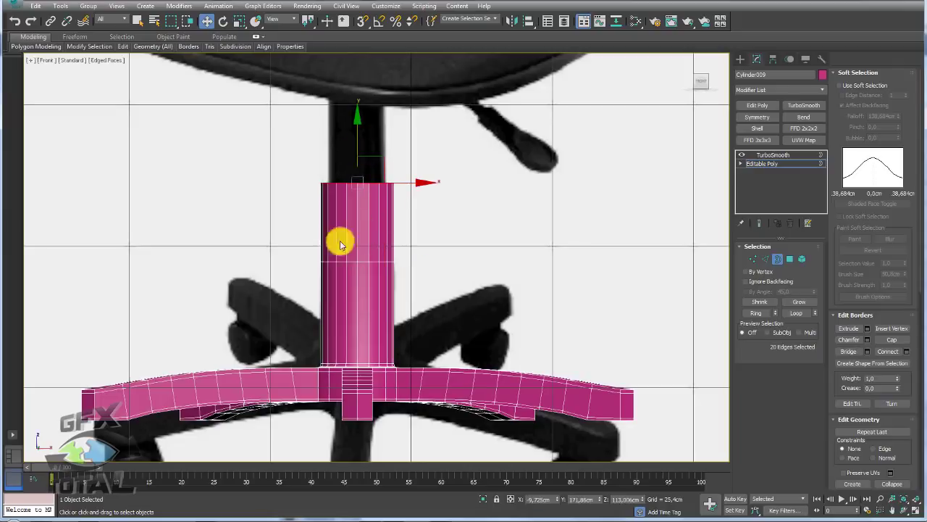
key(ctrl+z)
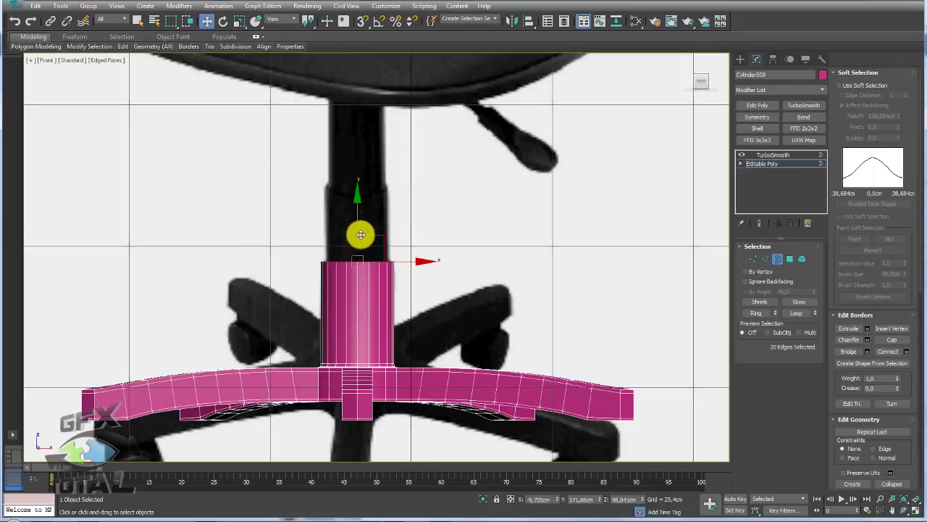
- Scale the top border inward into a rim, then extrude a new column section upward
key(p)
mouse_move(369, 250)
alt+middle_down()
mouse_move(430, 285)
mouse_move(455, 271)
mouse_move(362, 262)
alt+middle_up()
scroll(455, 271, up, 5)
scroll(362, 262, up, 3)
key(r)
scroll(377, 230, up, 2)
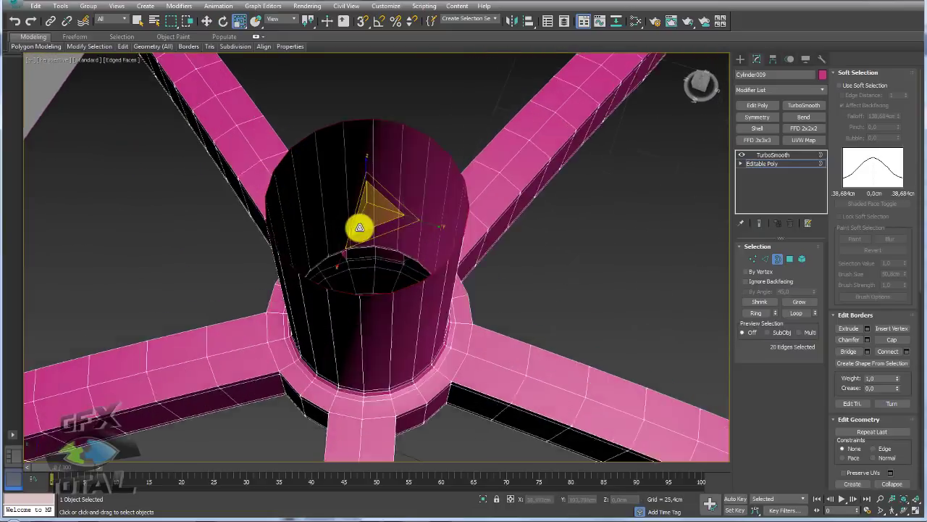
scroll(374, 214, up, 2)
shift+drag(377, 193, 375, 199)
key(f)
key(w)
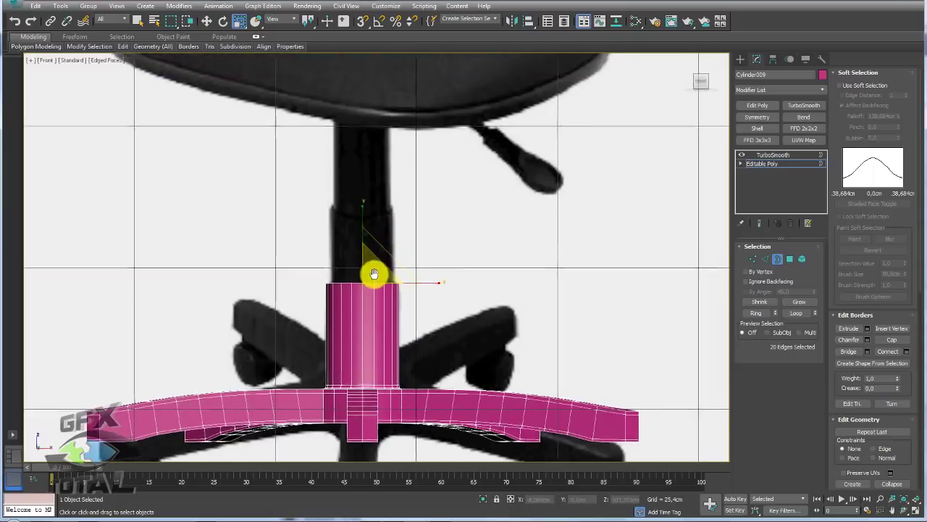
scroll(368, 259, up, 5)
shift+drag(359, 263, 352, 108)
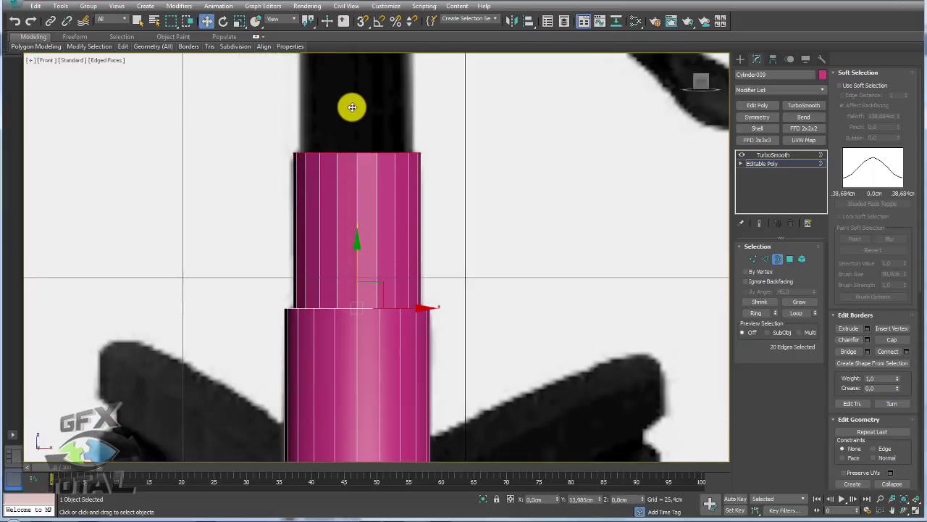
- Shrink the border again and extrude a narrower section up toward the seat
key(p)
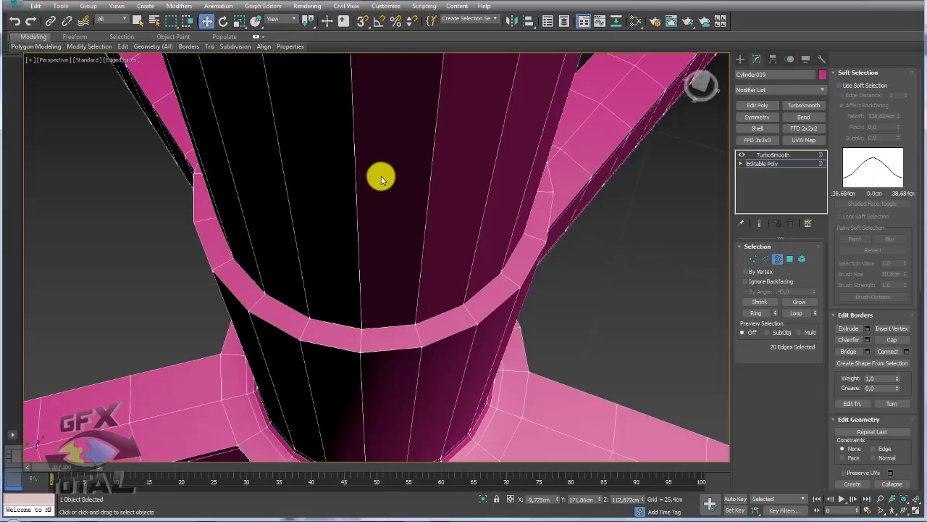
scroll(394, 211, down, 10)
scroll(362, 219, up, 5)
scroll(362, 220, up, 3)
key(r)
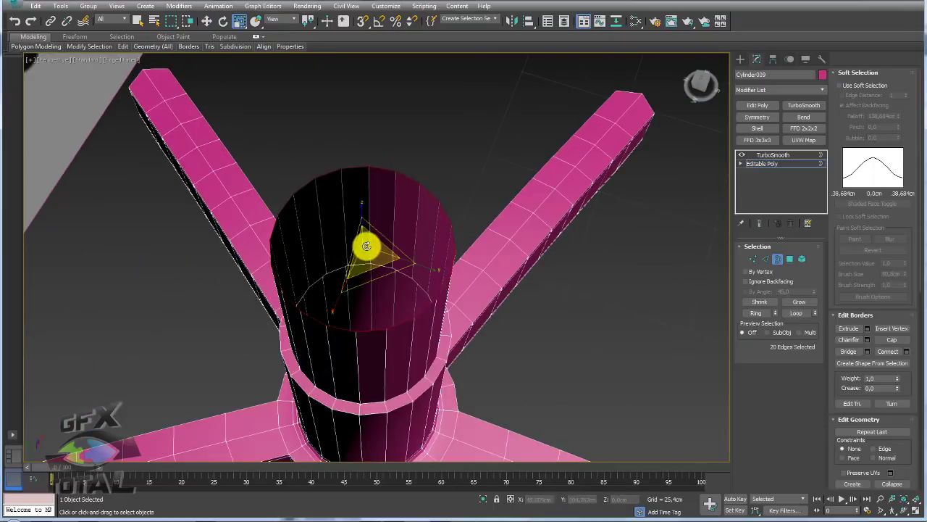
shift+drag(366, 247, 363, 254)
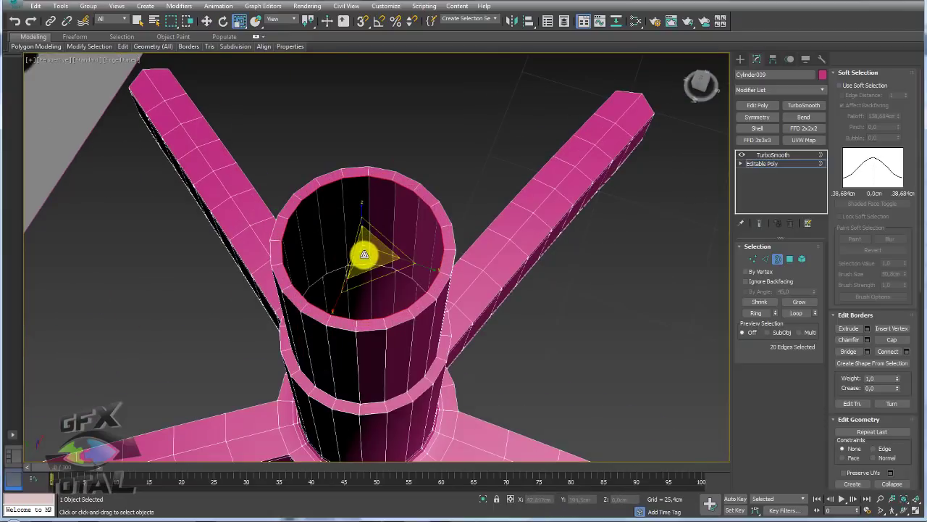
key(f)
middle_drag(367, 186, 377, 321)
key(w)
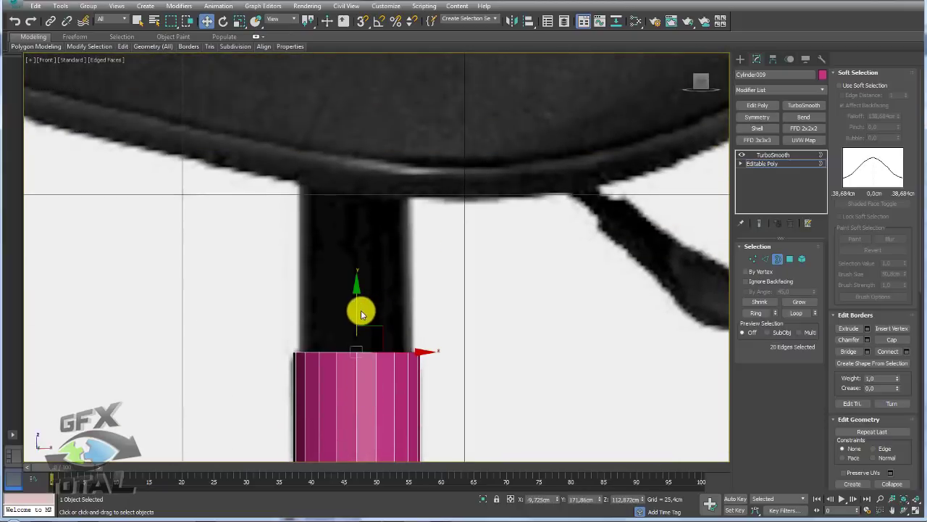
mouse_move(361, 310)
shift+mouse_down()
mouse_move(348, 166)
mouse_move(354, 116)
shift+mouse_up()
- Form one more inset rim and extrude a thin top section above the column
scroll(366, 207, down, 1)
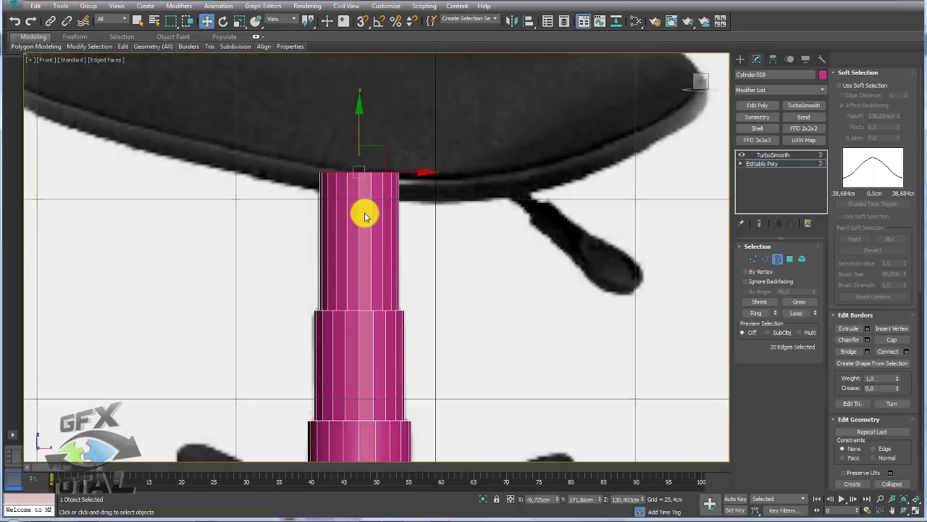
key(p)
mouse_move(362, 218)
alt+middle_down()
mouse_move(393, 300)
mouse_move(403, 228)
mouse_move(392, 244)
alt+middle_up()
key(r)
mouse_move(395, 241)
shift+mouse_down()
mouse_move(395, 265)
mouse_move(406, 244)
shift+mouse_up()
key(w)
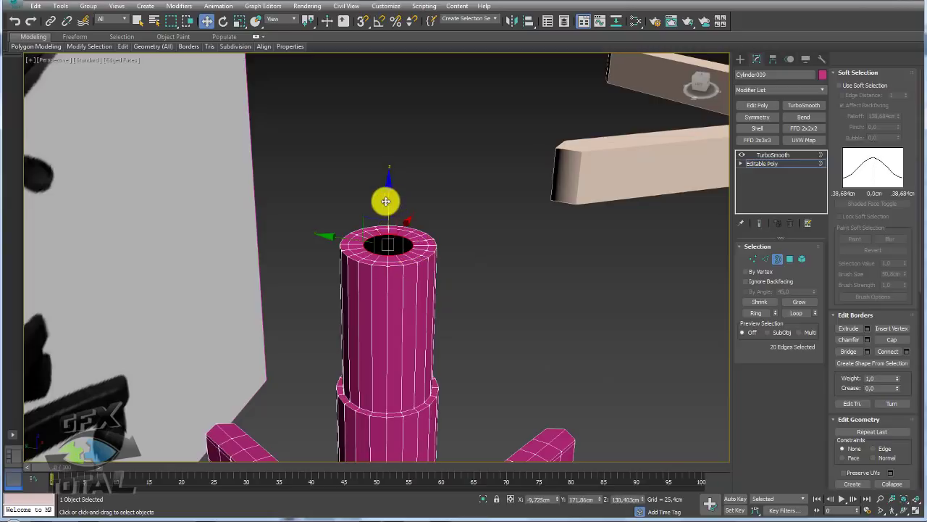
shift+drag(384, 199, 384, 140)
mouse_move(286, 238)
alt+middle_down()
mouse_move(449, 220)
mouse_move(398, 173)
alt+middle_up()
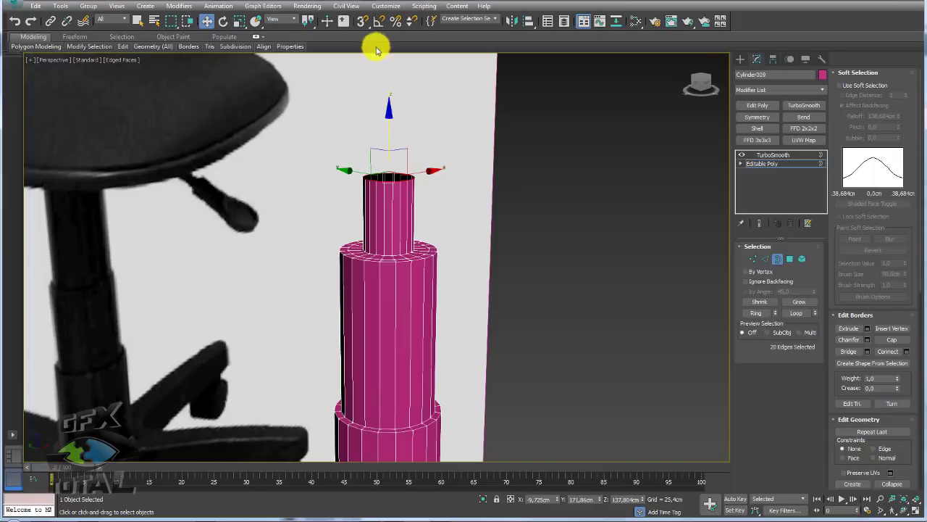
- Orbit out to a lower angle to review the whole chair and stepped base
alt+middle_drag(401, 151, 413, 161)
scroll(418, 140, down, 3)
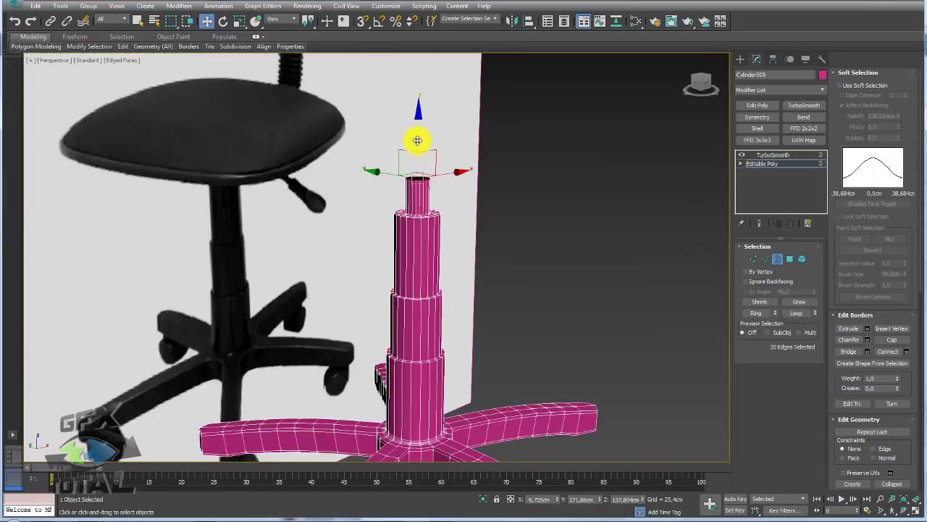
mouse_move(337, 185)
alt+middle_down()
mouse_move(311, 176)
mouse_move(262, 221)
alt+middle_up()
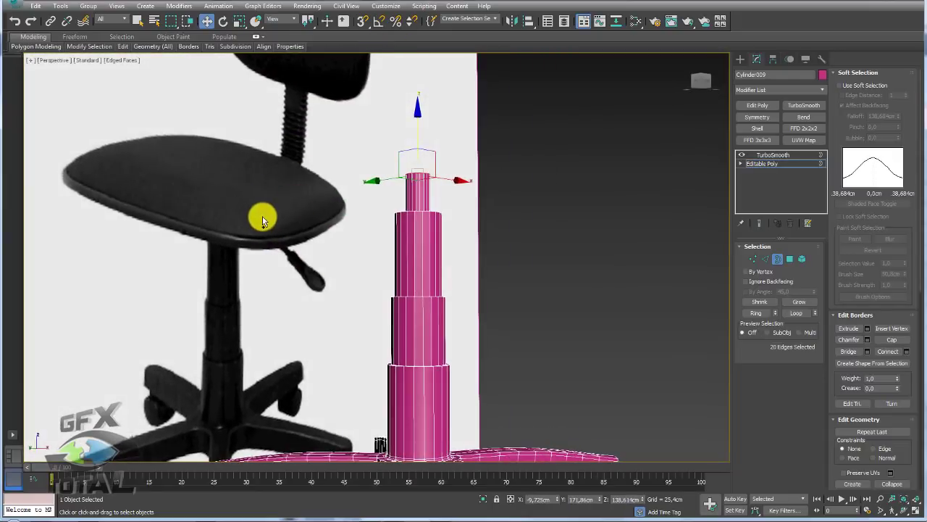
mouse_move(255, 192)
mouse_down()
mouse_move(186, 213)
mouse_move(270, 190)
mouse_up()
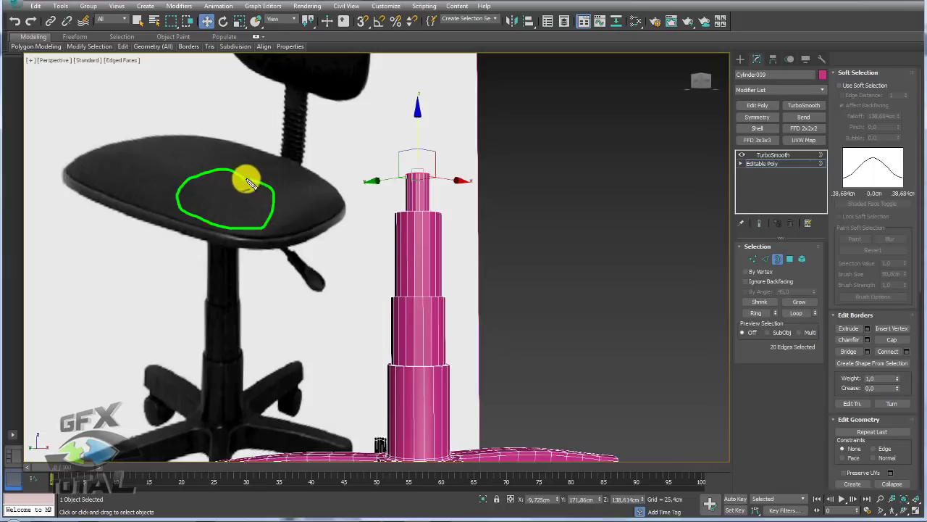
key(Escape)
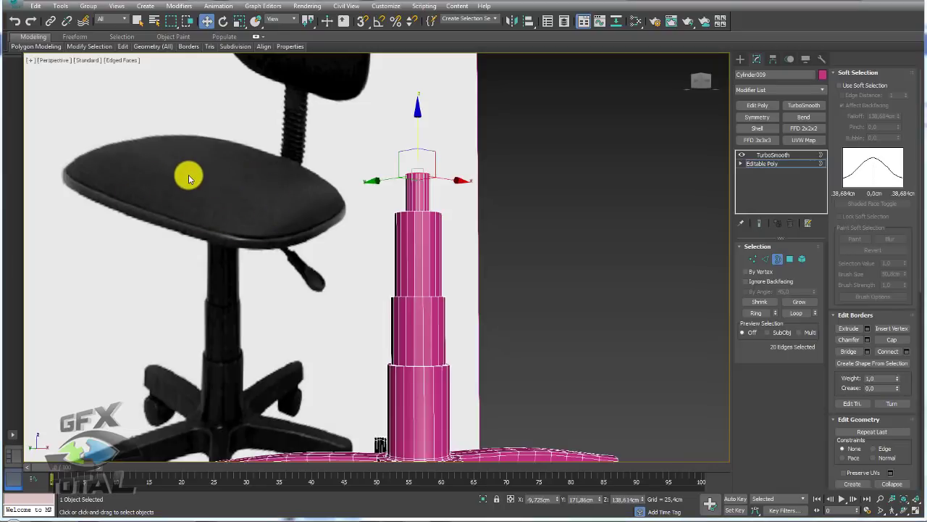
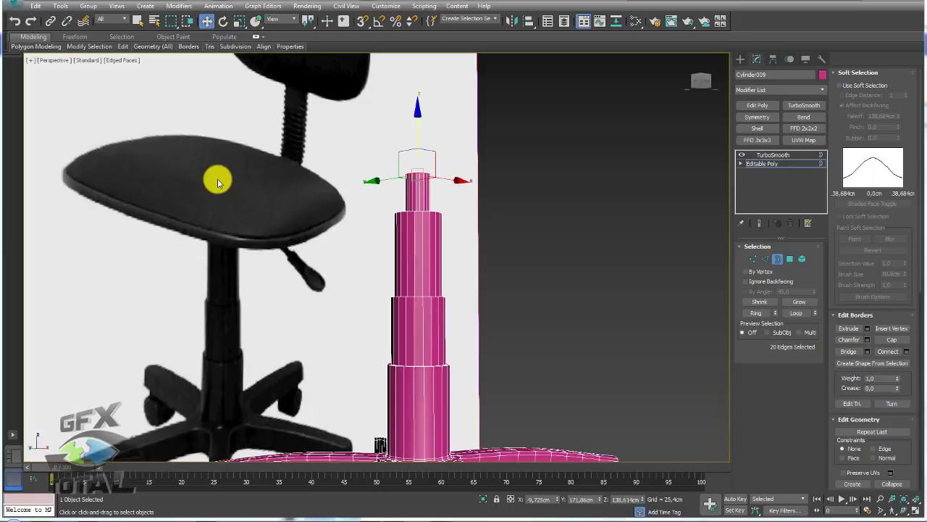
- Leave edge mode and turn on Isoline Display in the base's TurboSmooth modifier
mouse_move(573, 253)
alt+middle_down()
mouse_move(559, 300)
mouse_move(516, 279)
alt+middle_up()
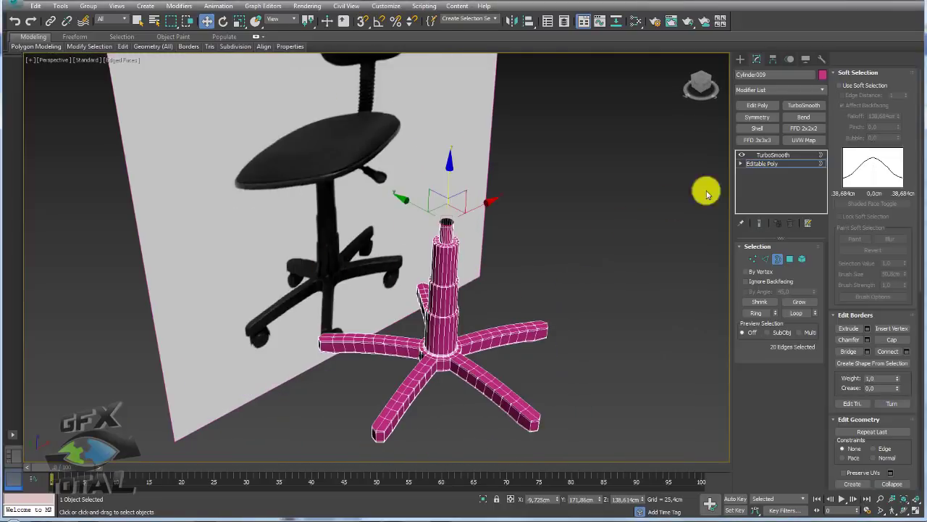
click(768, 165)
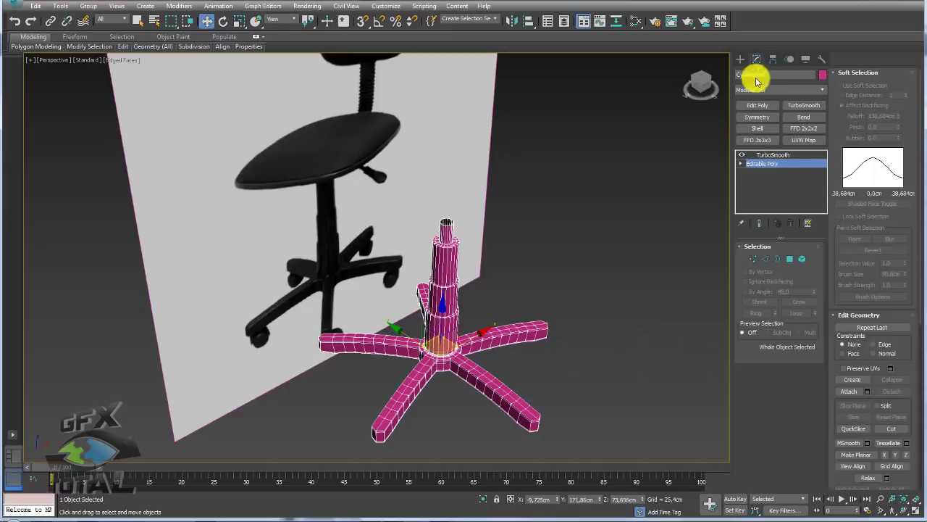
click(740, 59)
click(804, 164)
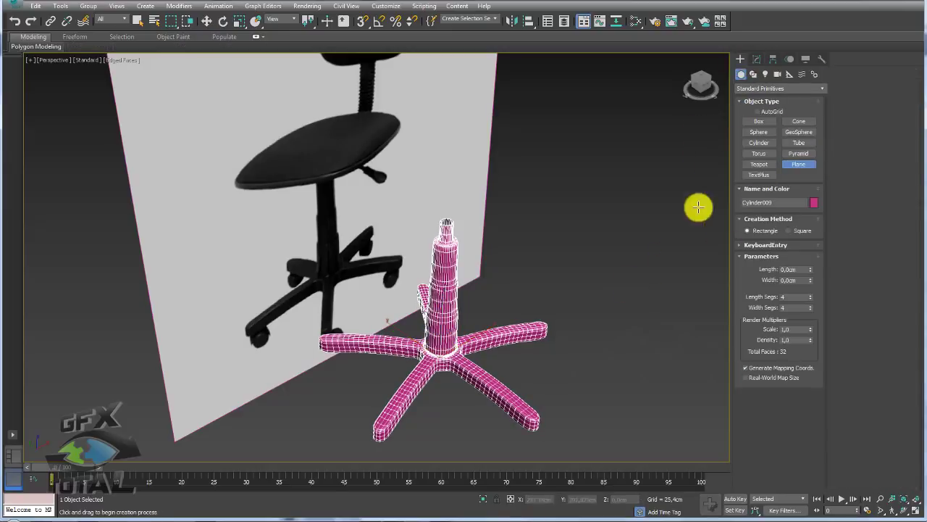
click(756, 59)
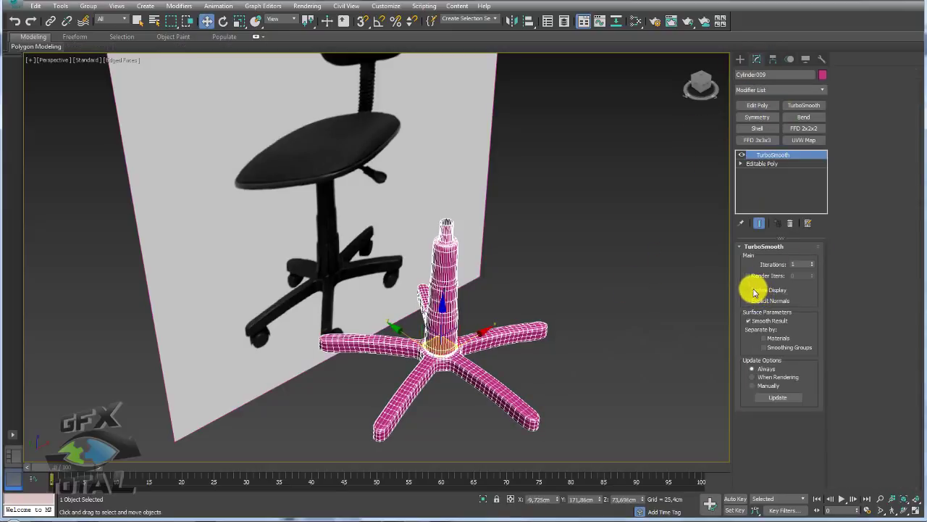
click(751, 291)
- Orbit and zoom around the base to inspect its cleaner smoothed wireframe
mouse_move(697, 130)
alt+middle_down()
mouse_move(492, 327)
mouse_move(424, 295)
alt+middle_up()
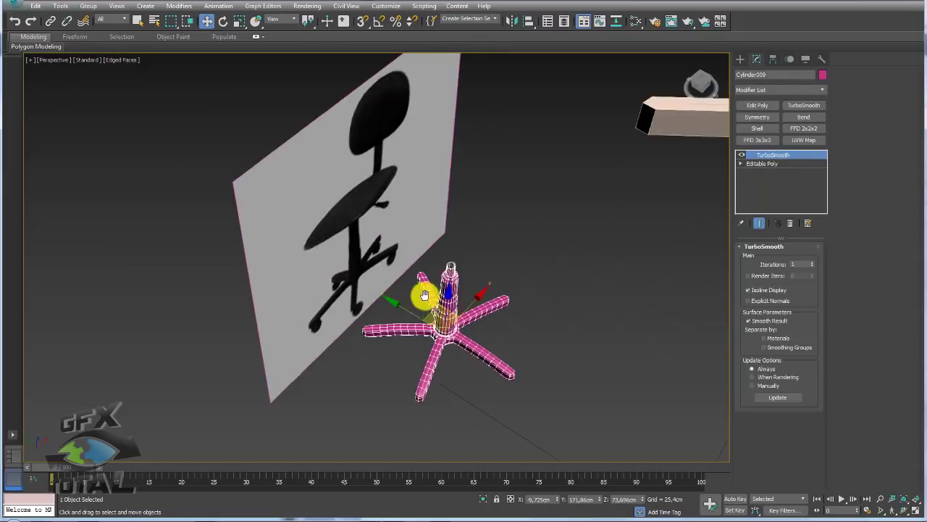
scroll(449, 304, up, 3)
scroll(483, 321, up, 3)
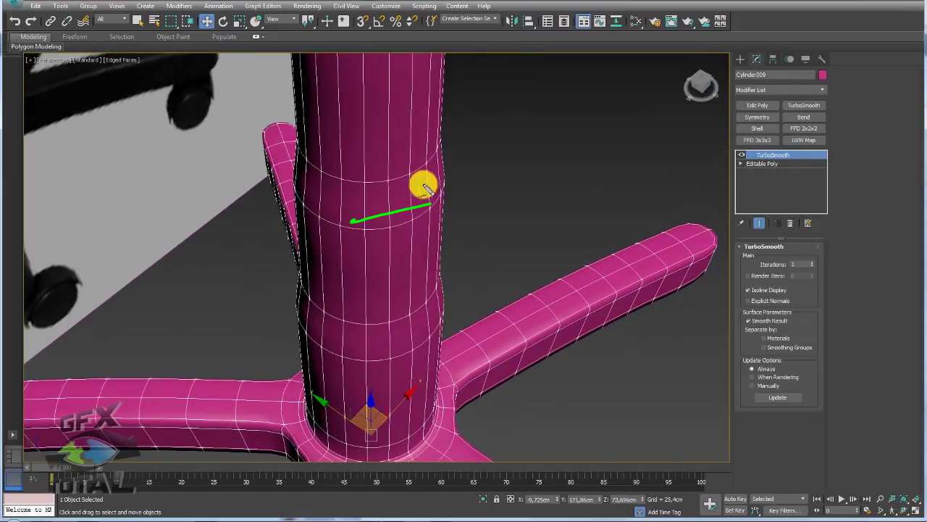
scroll(490, 181, down, 2)
scroll(483, 223, down, 3)
scroll(482, 224, down, 5)
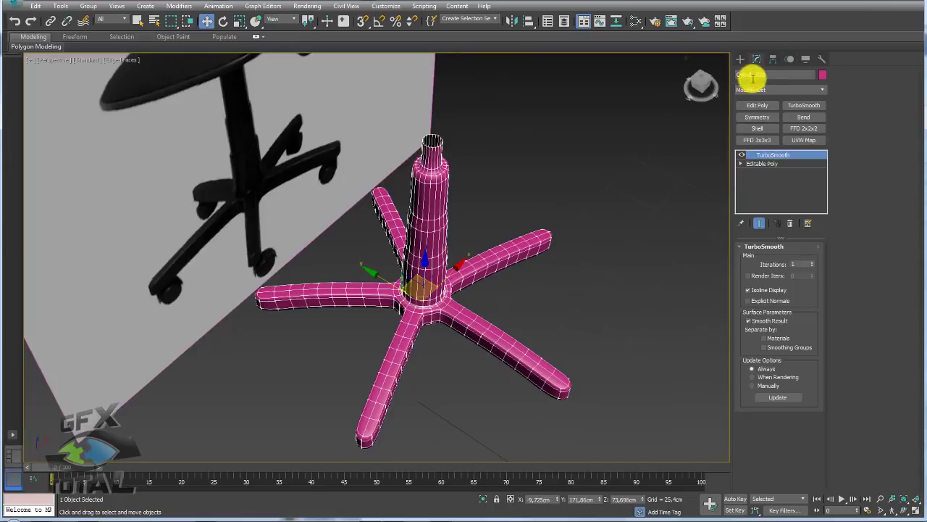
click(740, 59)
- Draw a plane beside the base and reduce it to 1×1 segments
middle_drag(673, 207, 608, 215)
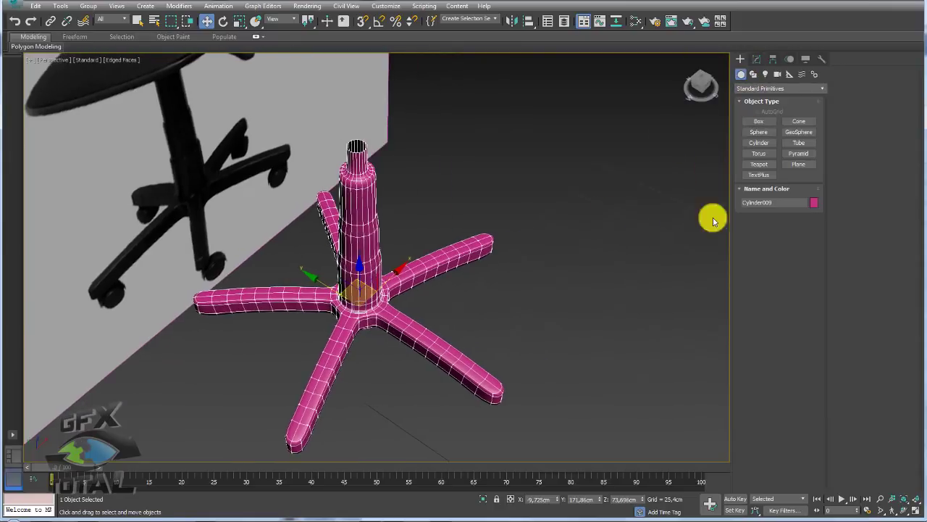
click(800, 164)
mouse_move(589, 275)
mouse_down()
mouse_move(620, 314)
mouse_move(624, 353)
mouse_move(611, 359)
mouse_up()
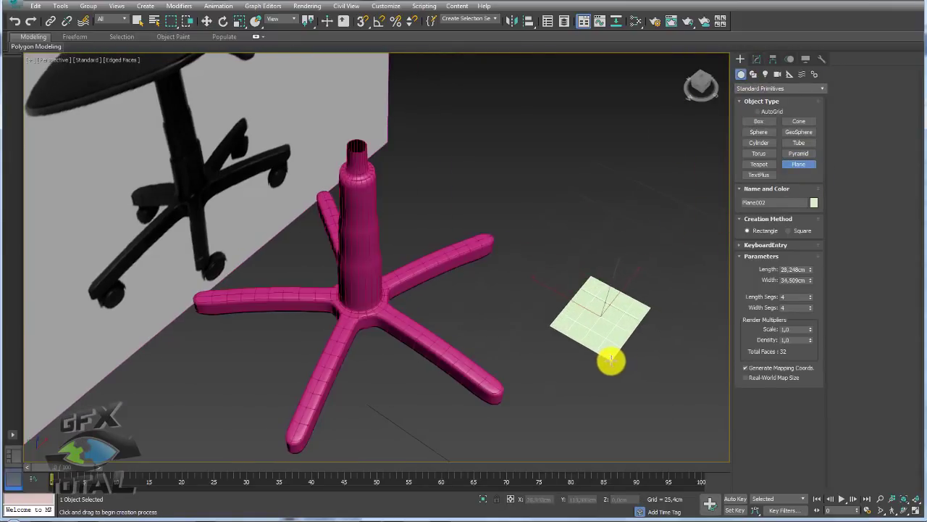
key(F3)
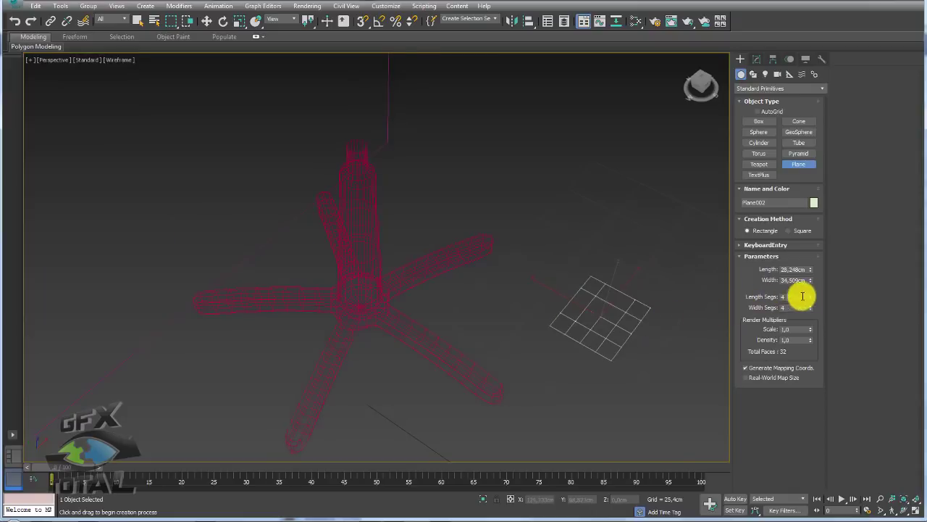
drag(809, 313, 809, 326)
key(F3)
- Align the plane to the Cylinder009 pivot and raise it to the column's top
mouse_move(658, 316)
alt+middle_down()
mouse_move(596, 311)
mouse_move(615, 308)
mouse_move(571, 281)
alt+middle_up()
click(528, 21)
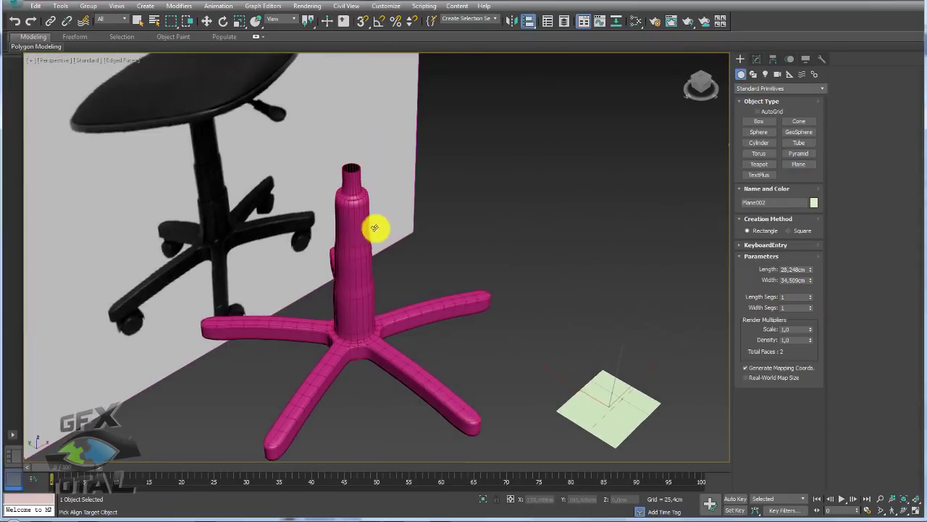
click(373, 232)
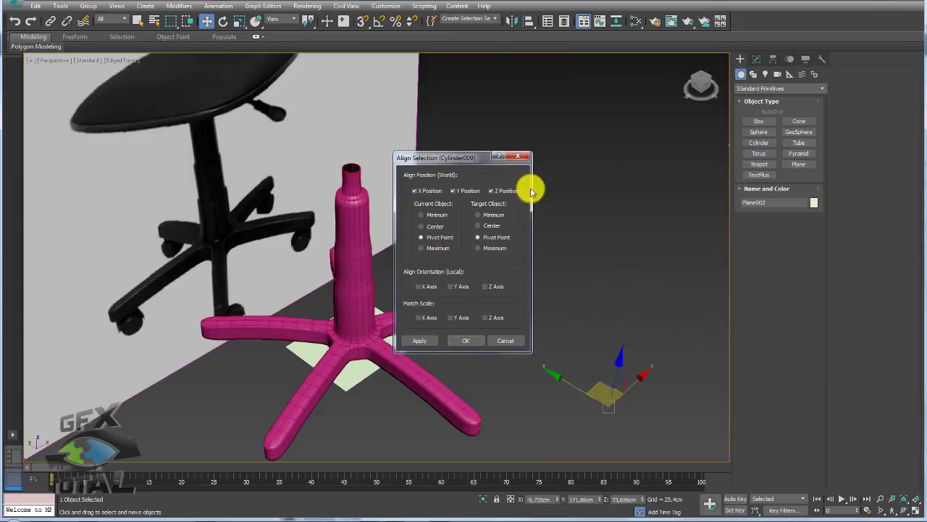
click(468, 340)
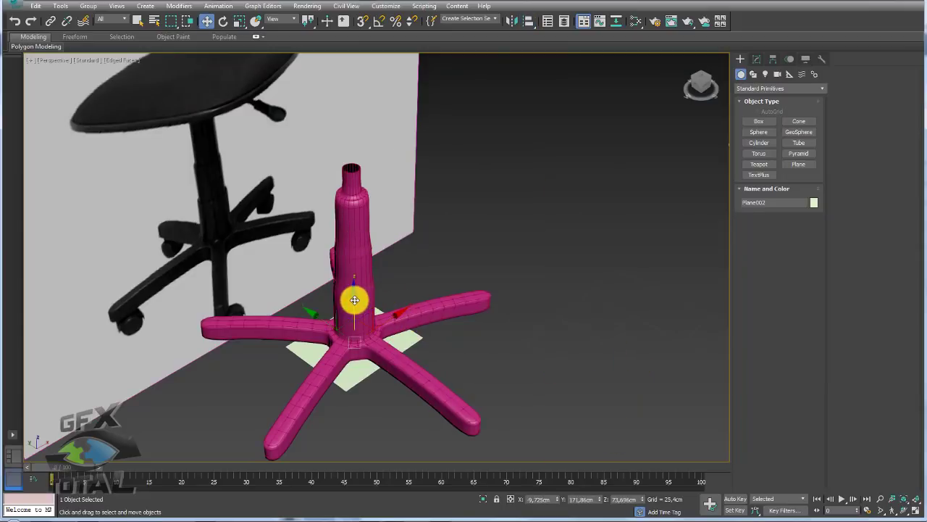
drag(352, 297, 362, 126)
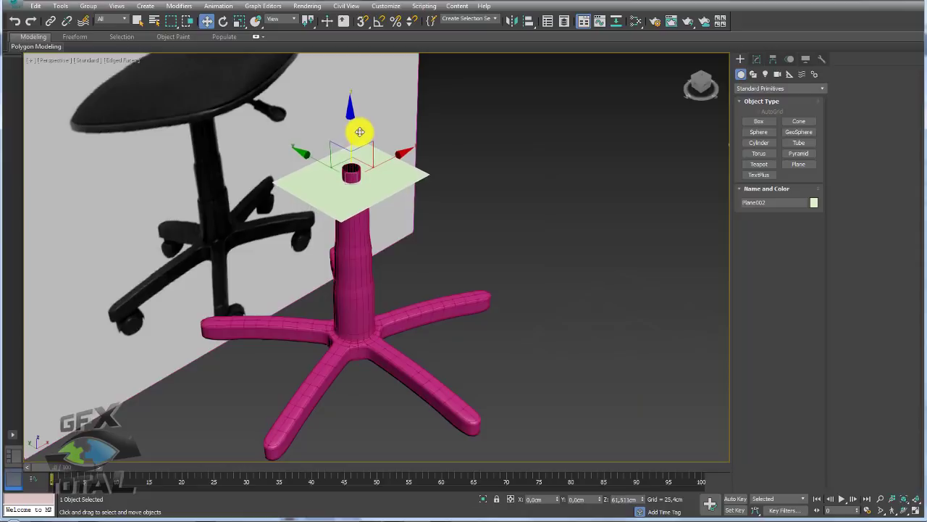
mouse_move(387, 192)
alt+middle_down()
mouse_move(367, 201)
mouse_move(729, 58)
alt+middle_up()
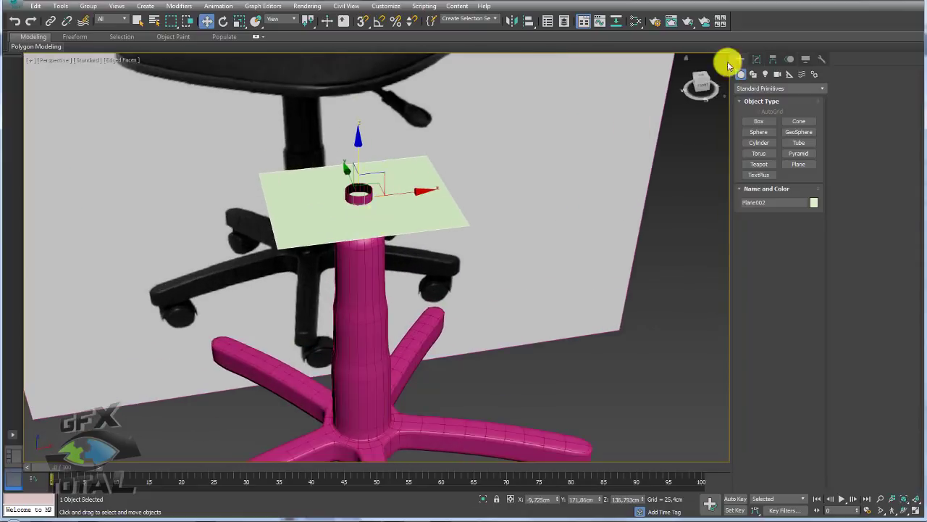
- Change the plane's object colour to dark grey
click(814, 204)
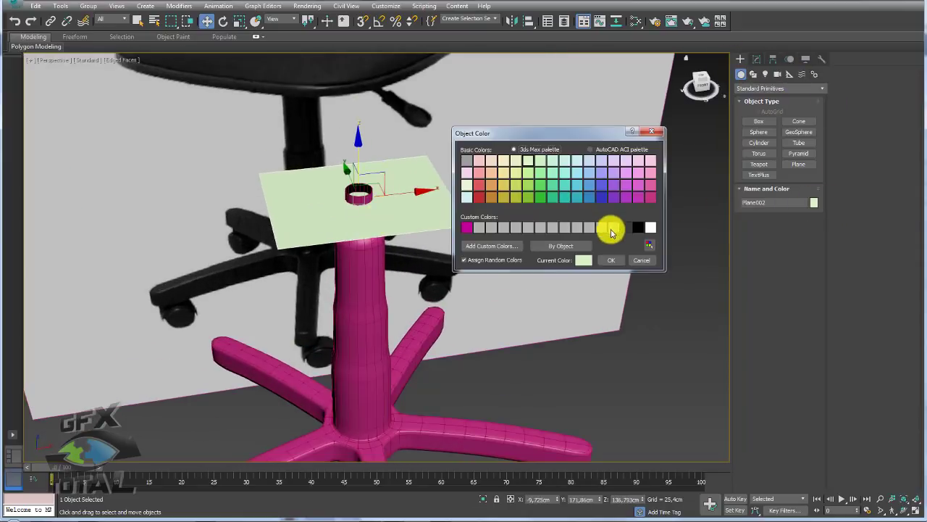
click(610, 259)
mouse_move(592, 248)
alt+middle_down()
mouse_move(461, 253)
mouse_move(385, 230)
mouse_move(404, 199)
alt+middle_up()
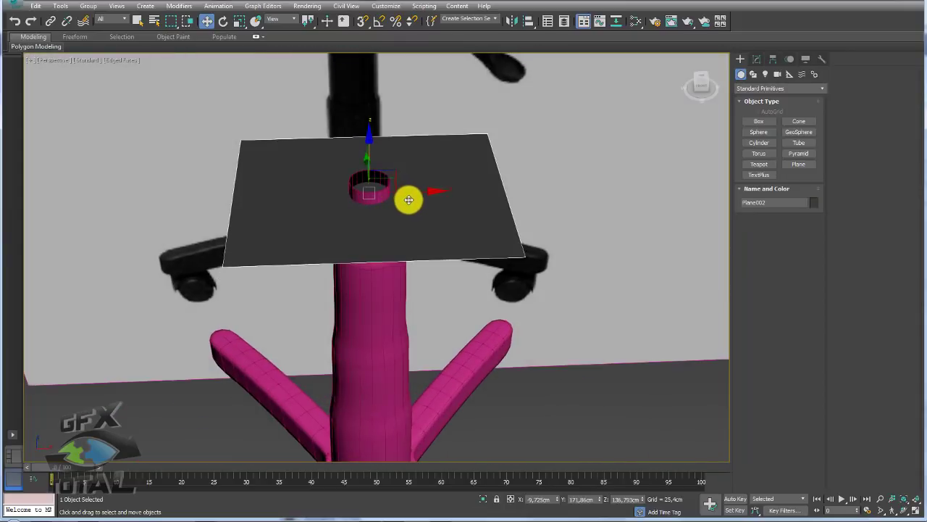
- Scale the plane down to fit over the column top and convert it to Editable Poly
key(e)
key(r)
drag(353, 191, 372, 238)
alt+middle_drag(374, 240, 383, 249)
drag(383, 248, 356, 205)
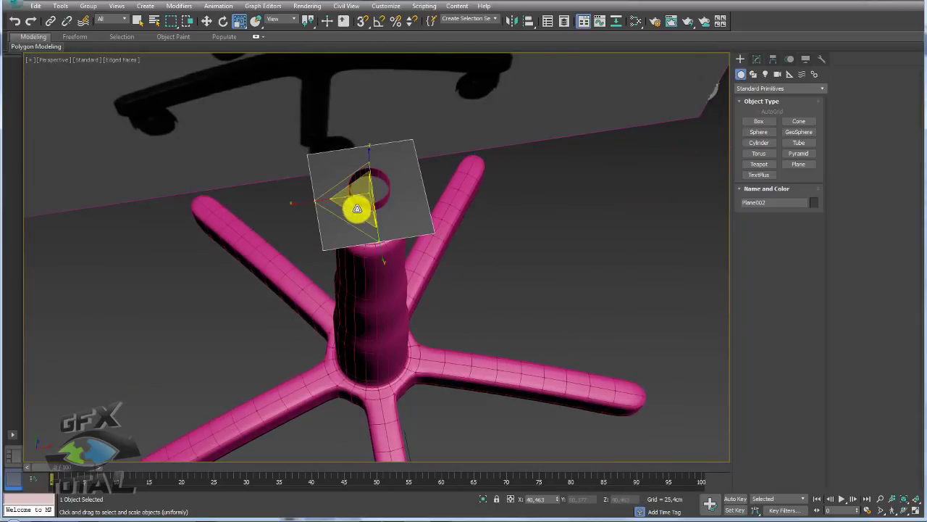
right_click(392, 181)
click(519, 311)
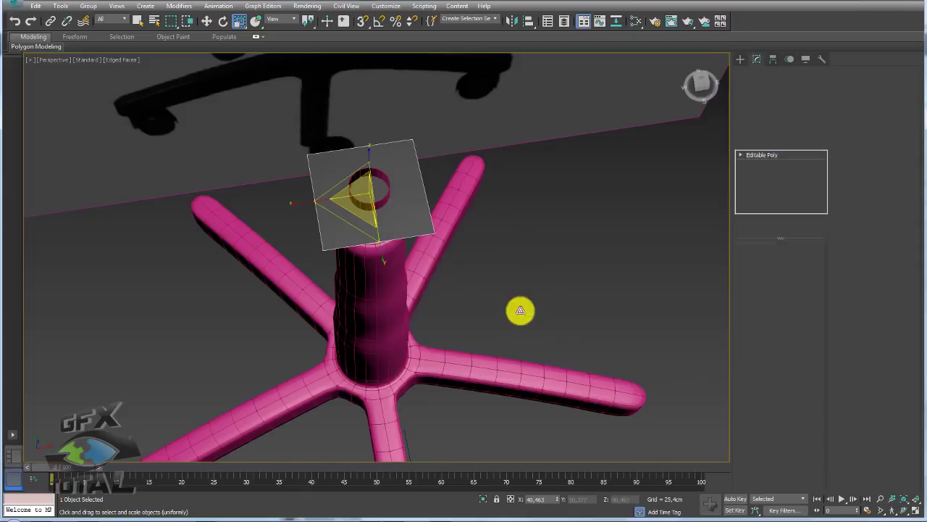
- Select two opposite plate edges and Shift-drag them upward into side walls
click(765, 259)
alt+middle_drag(486, 190, 459, 203)
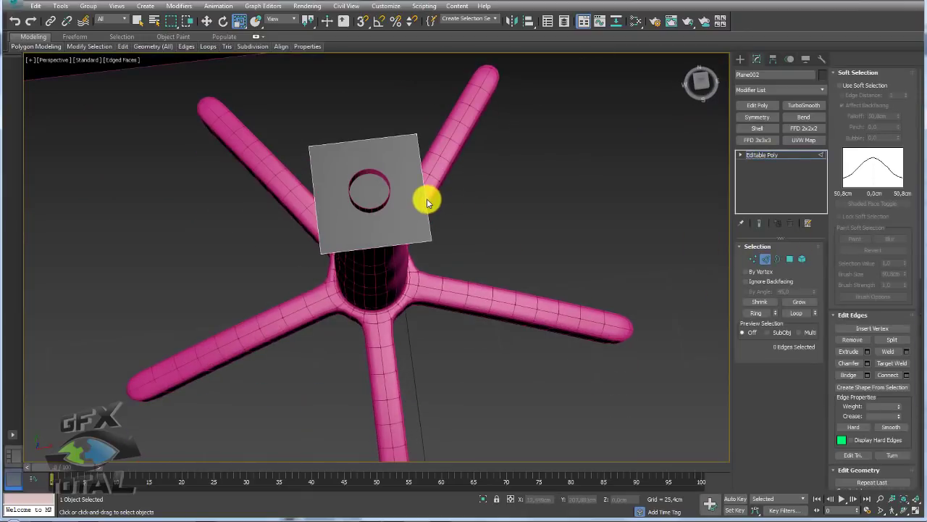
click(425, 198)
click(318, 215)
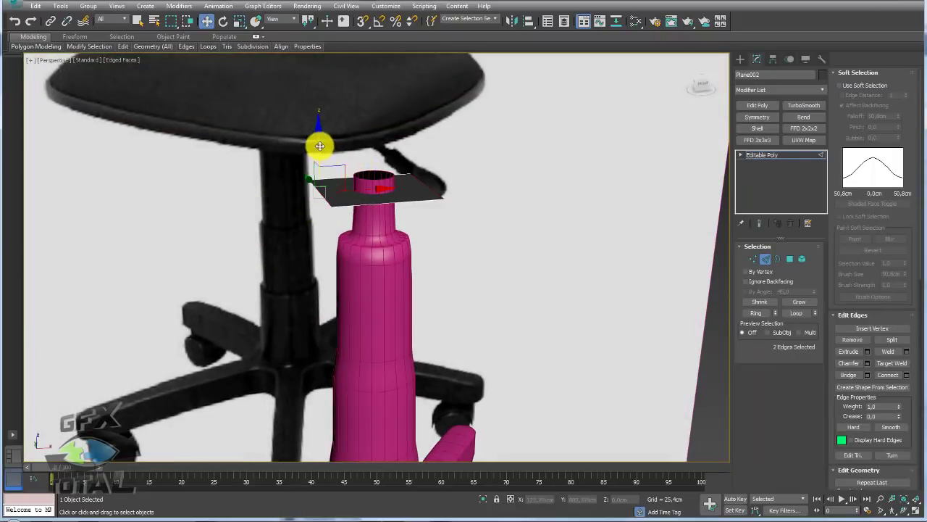
shift+drag(320, 146, 320, 112)
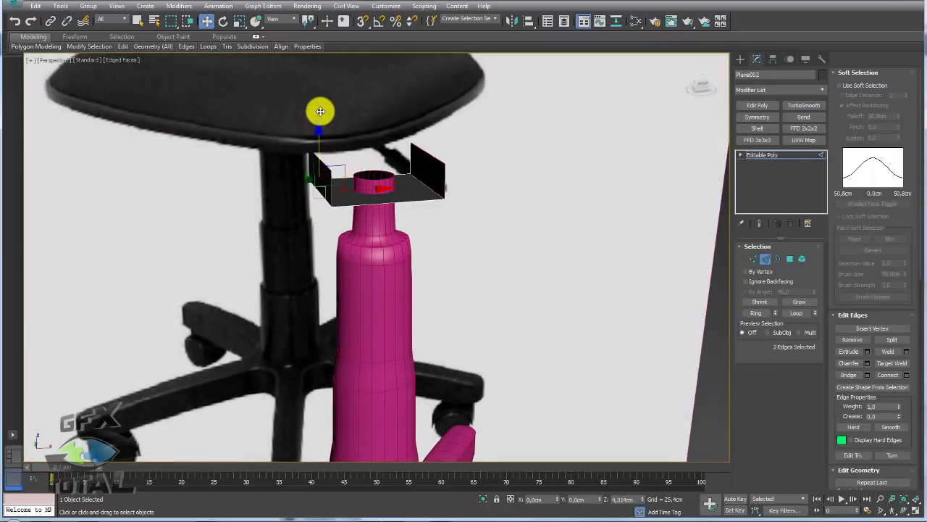
mouse_move(331, 107)
alt+middle_down()
mouse_move(430, 142)
mouse_move(389, 159)
mouse_move(418, 179)
mouse_move(431, 152)
mouse_move(304, 182)
mouse_move(276, 126)
alt+middle_up()
- Chamfer the two wall bends with 2 segments and extend the edge selection
click(422, 155)
ctrl+click(276, 126)
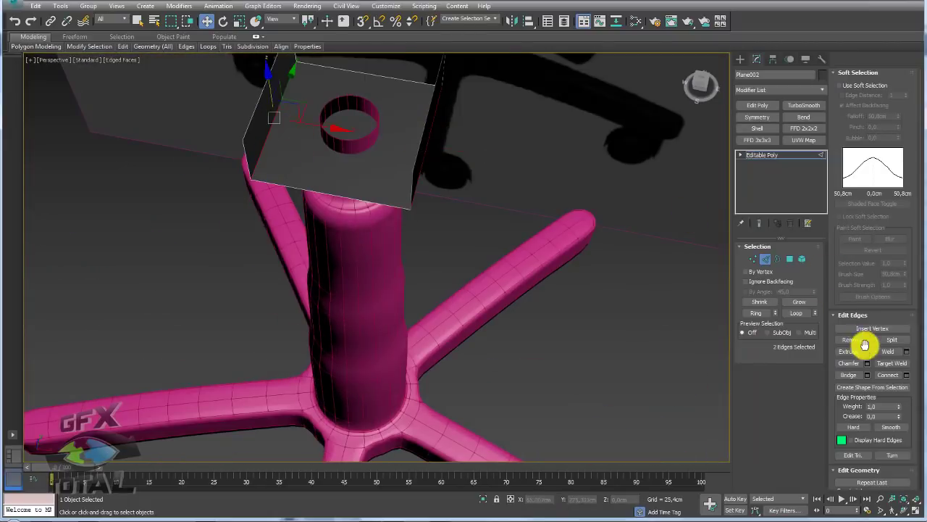
click(868, 364)
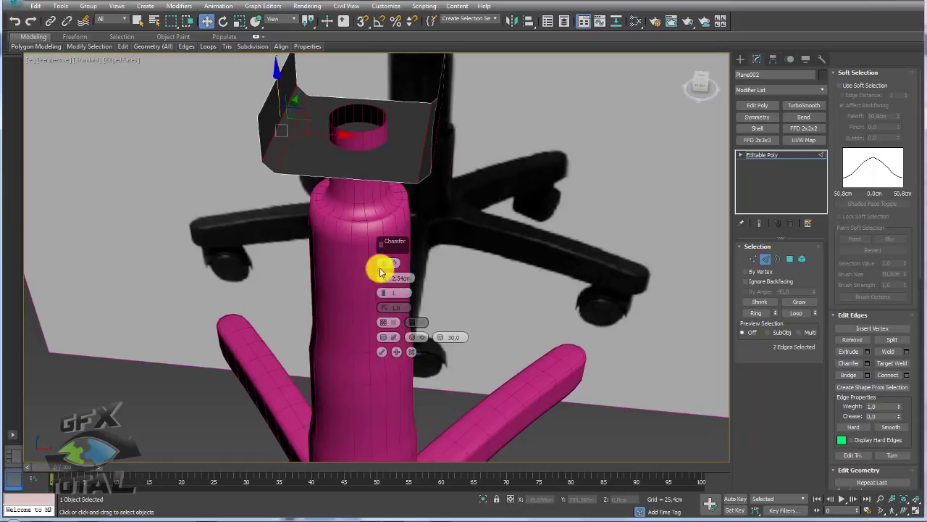
drag(381, 265, 385, 290)
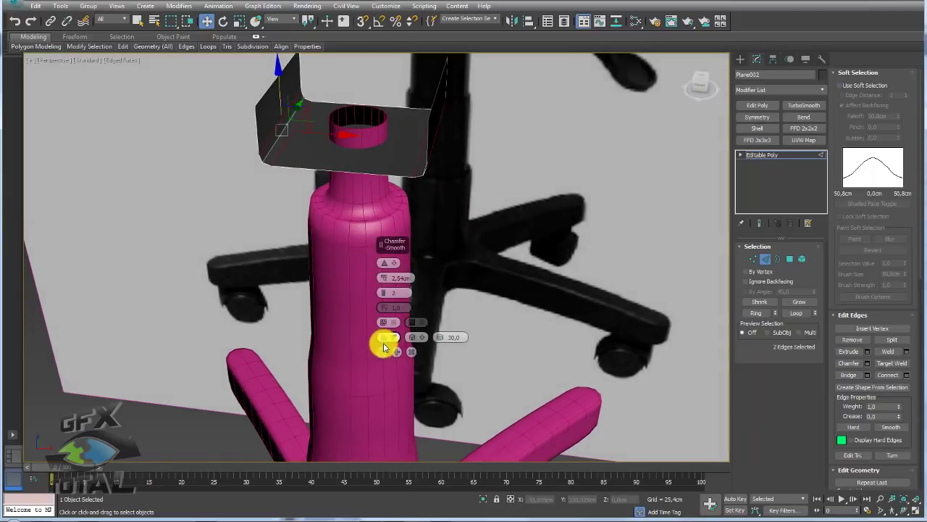
click(382, 352)
alt+middle_drag(406, 192, 425, 239)
key(alt+r)
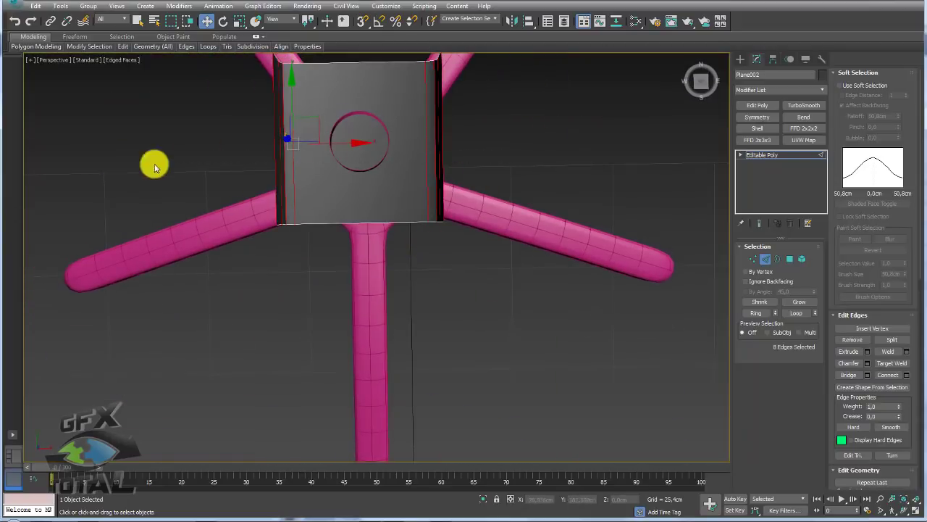
- Connect the selected edges, spreading the new edges toward the plate's sides
click(906, 374)
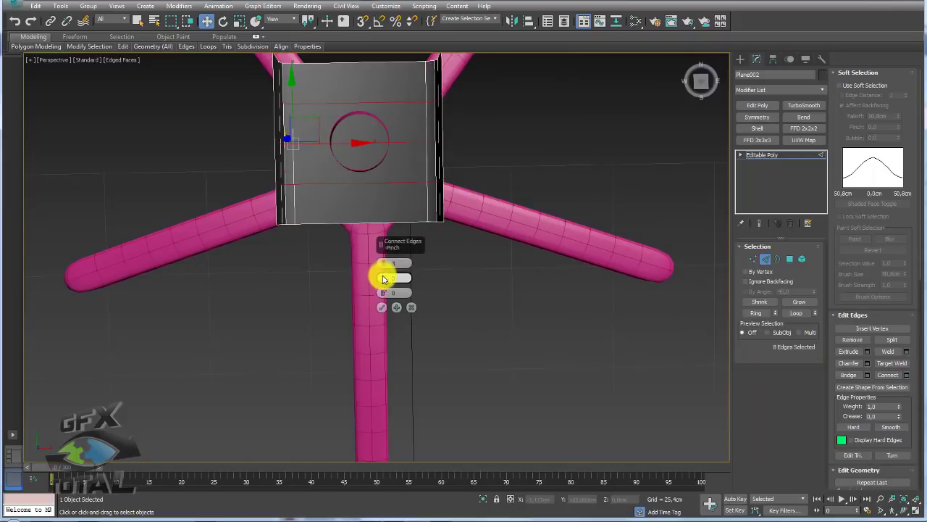
drag(384, 278, 383, 138)
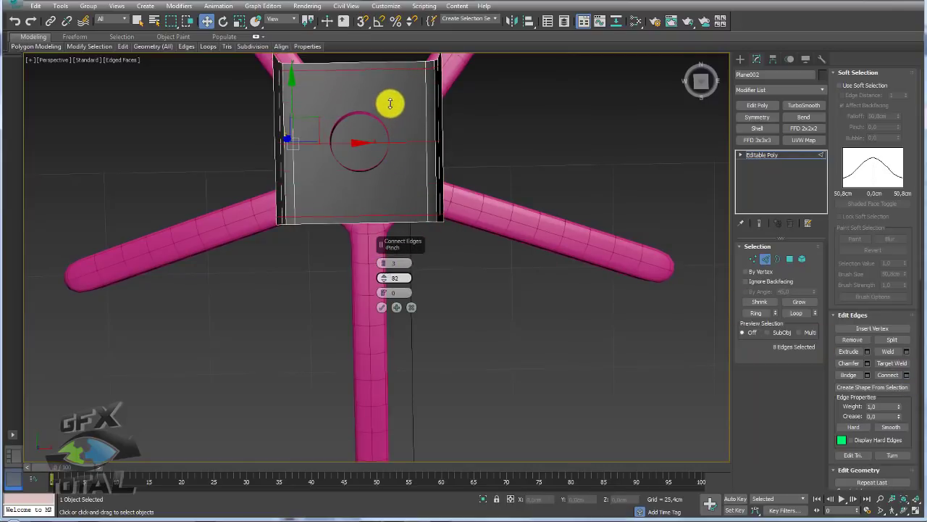
click(382, 307)
scroll(384, 289, up, 3)
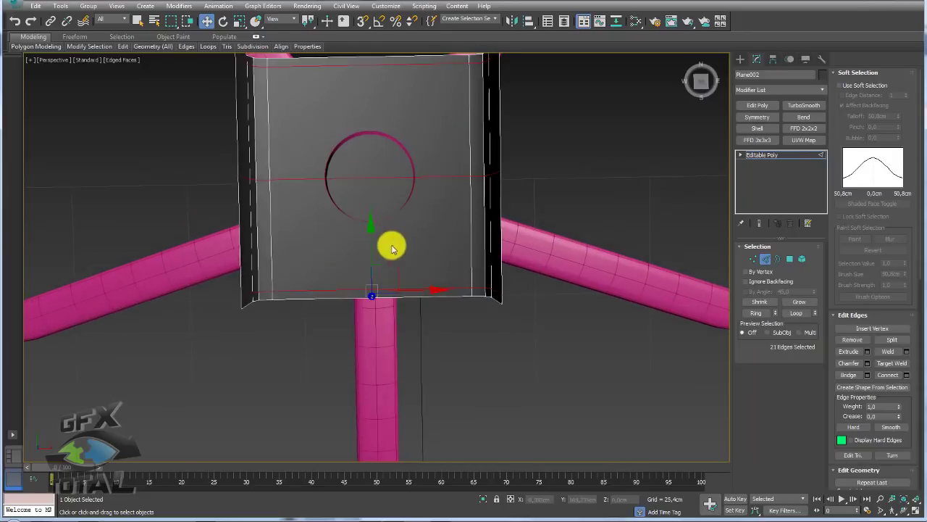
- Add a horizontal edge loop by connecting the plate's vertical edges
click(753, 258)
alt+middle_drag(311, 152, 338, 207)
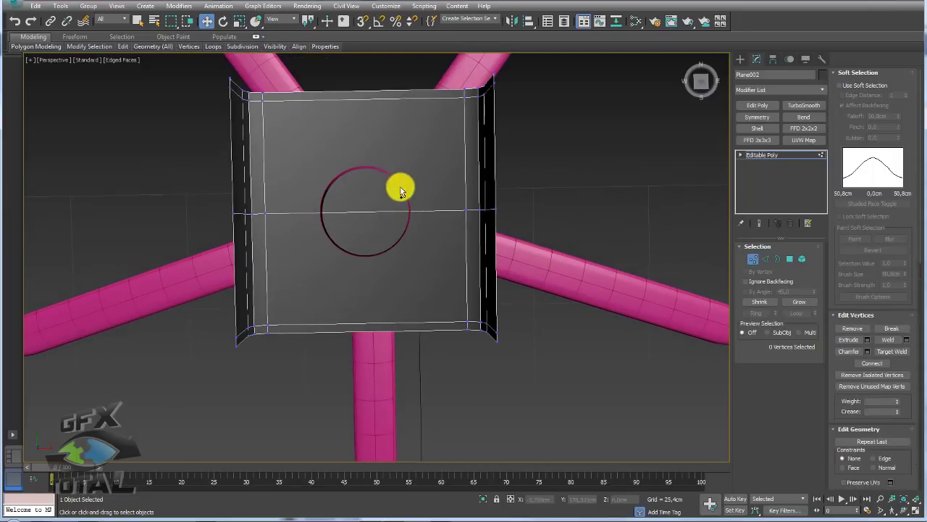
scroll(397, 202, down, 5)
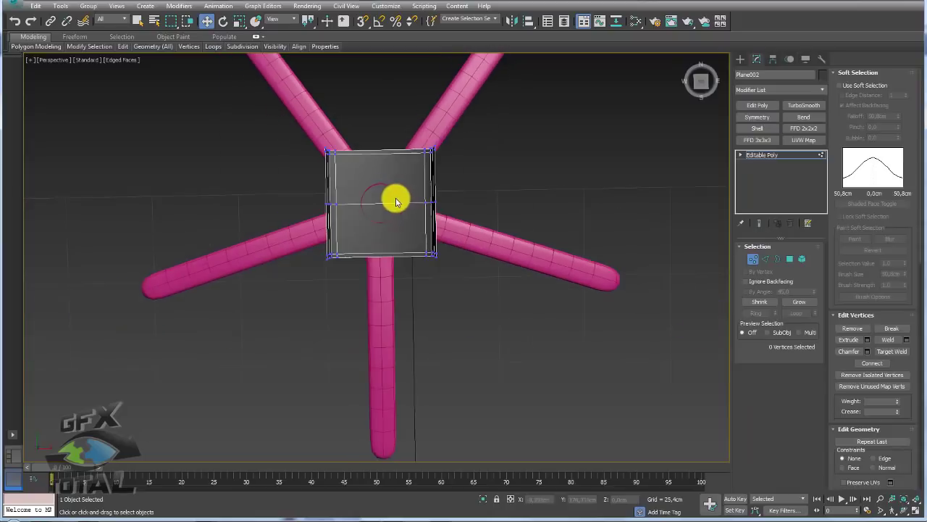
click(766, 259)
drag(389, 108, 389, 316)
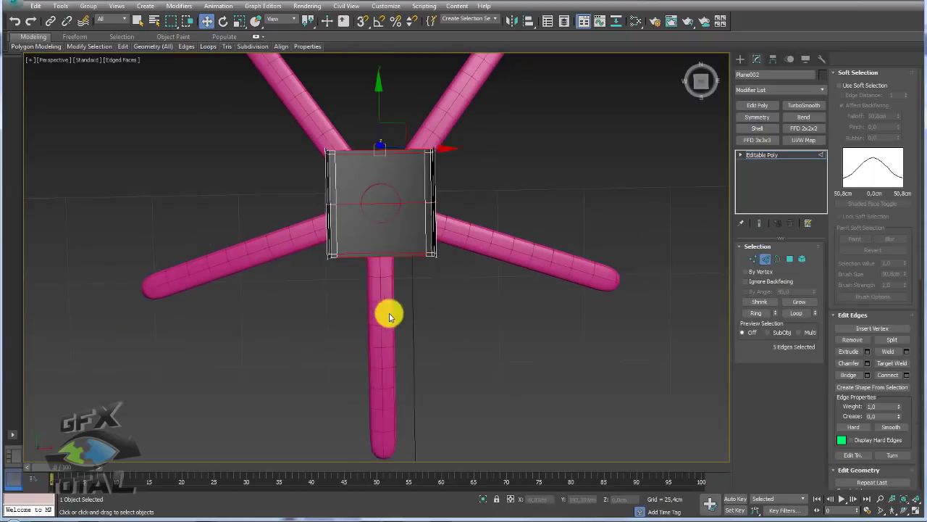
click(907, 374)
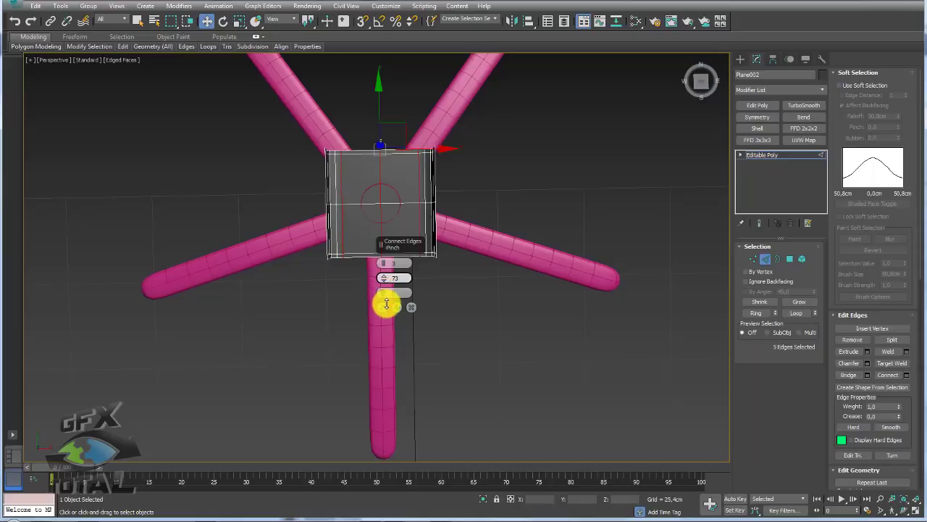
click(384, 306)
- Connect the horizontal edges across the plate as well, then scale the selection
alt+middle_drag(375, 213, 290, 216)
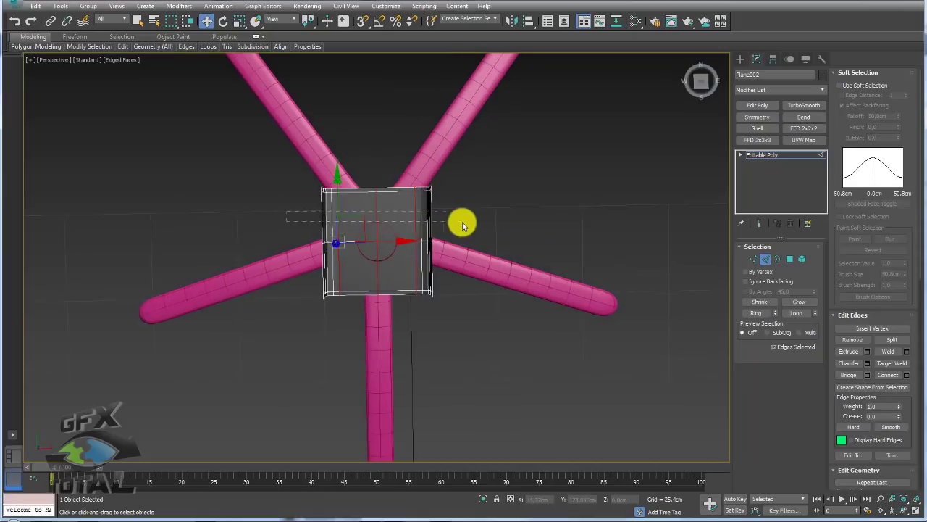
ctrl+drag(462, 226, 462, 262)
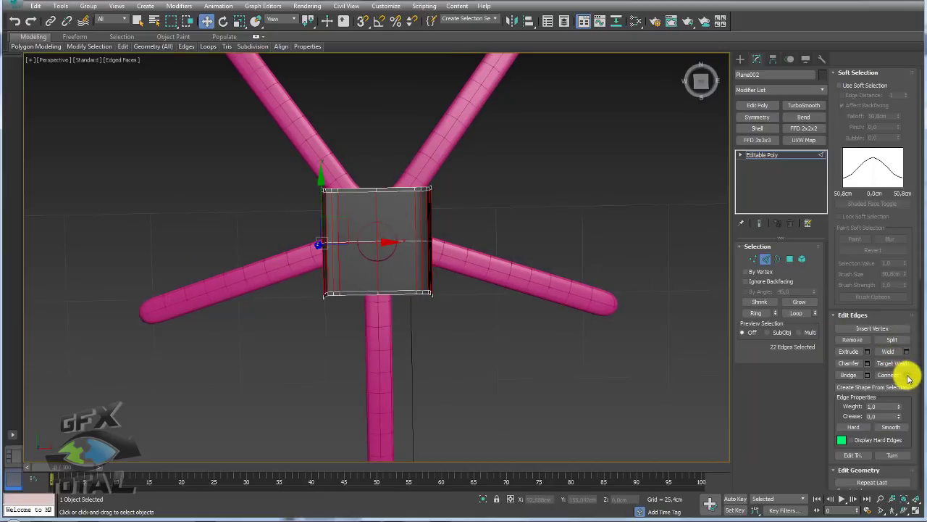
click(908, 376)
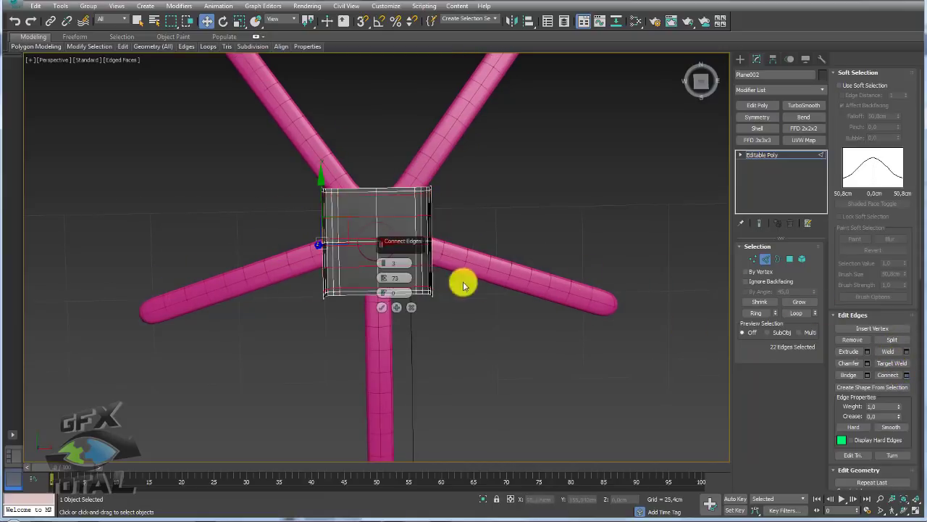
click(385, 308)
scroll(389, 232, up, 2)
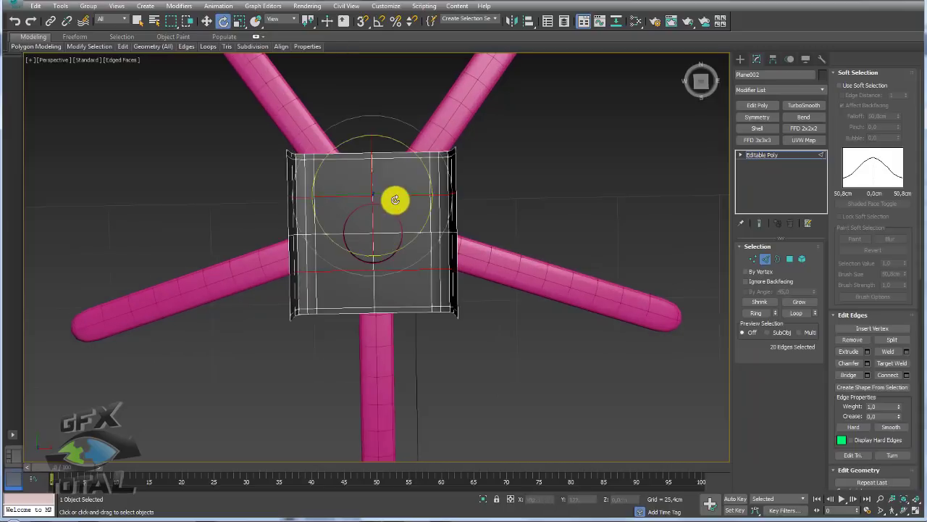
key(r)
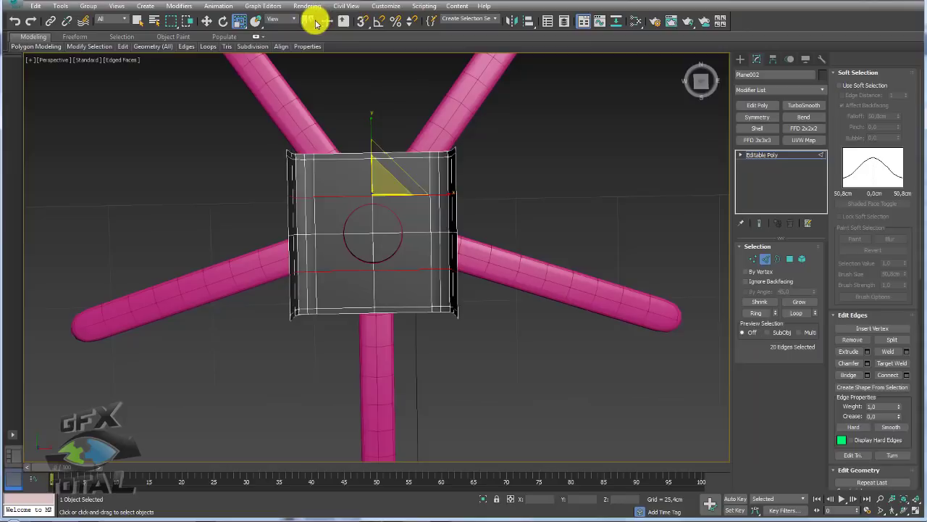
drag(313, 20, 310, 61)
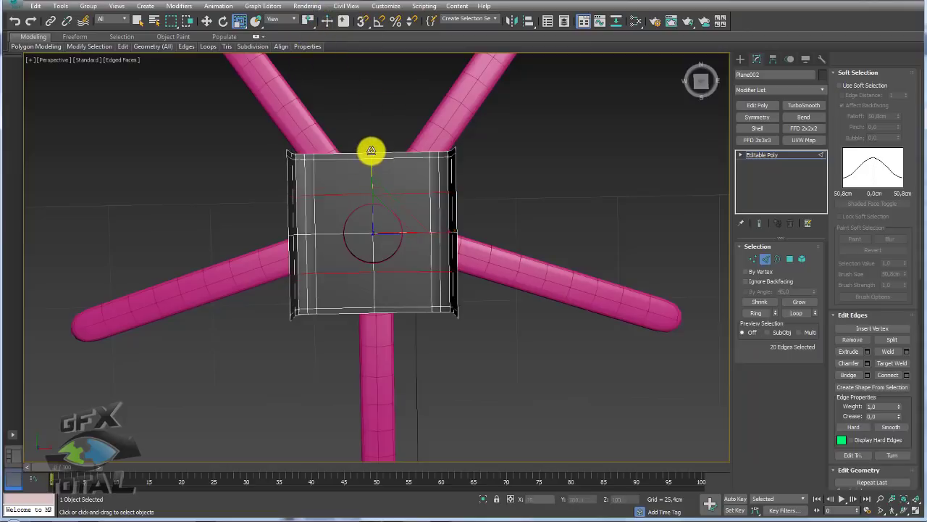
- Connect the four inner-grid corner vertices to the centre vertex with diagonal edges
click(753, 258)
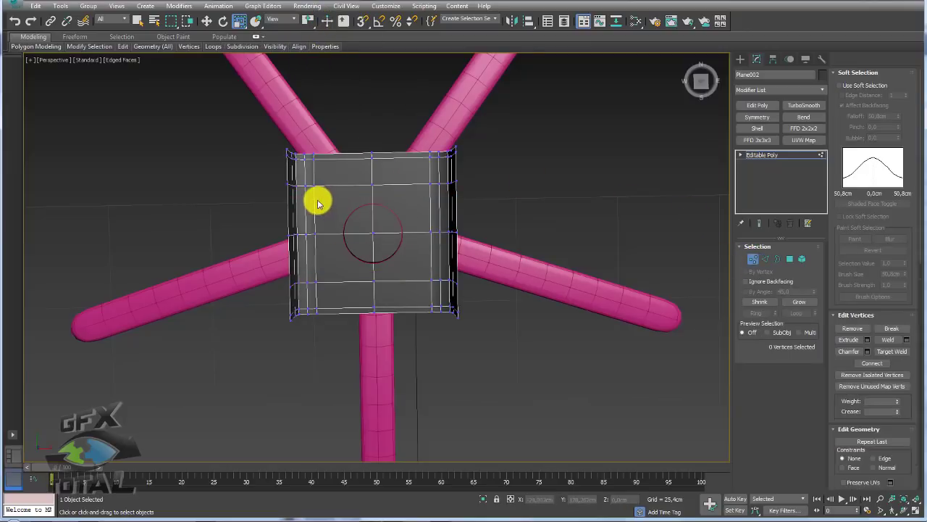
scroll(316, 201, up, 3)
click(311, 180)
ctrl+click(400, 246)
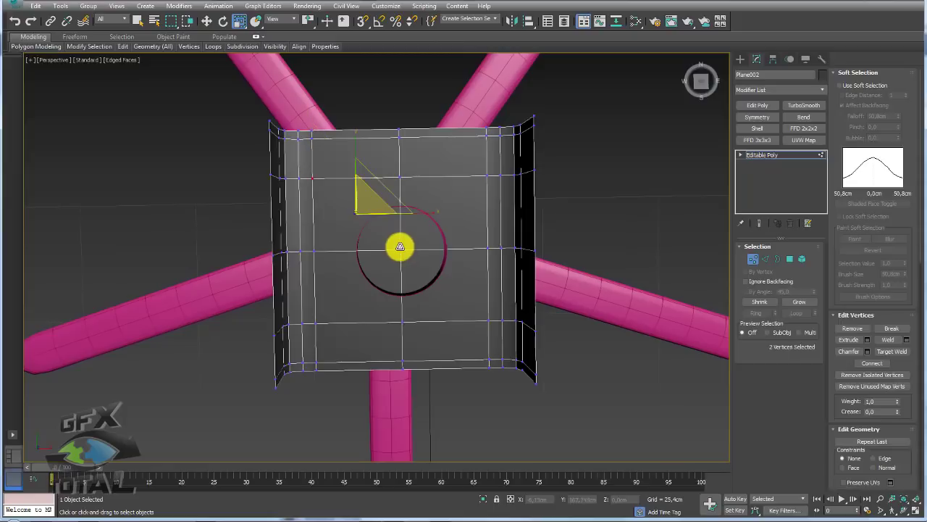
ctrl+click(489, 320)
ctrl+click(486, 174)
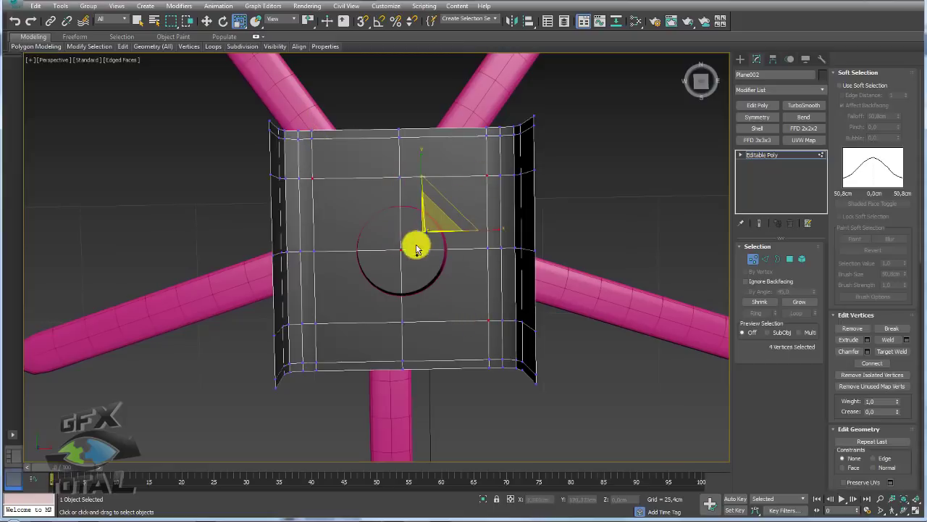
ctrl+click(317, 325)
click(872, 362)
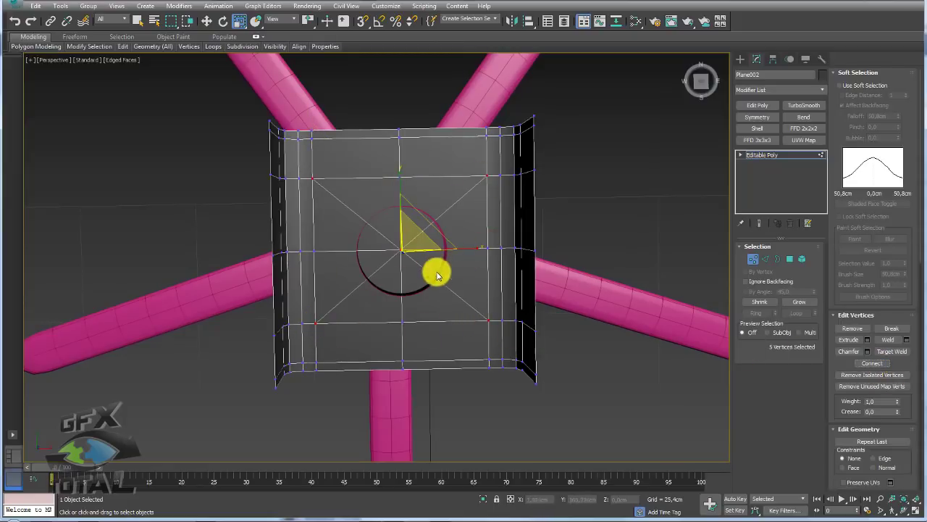
click(402, 250)
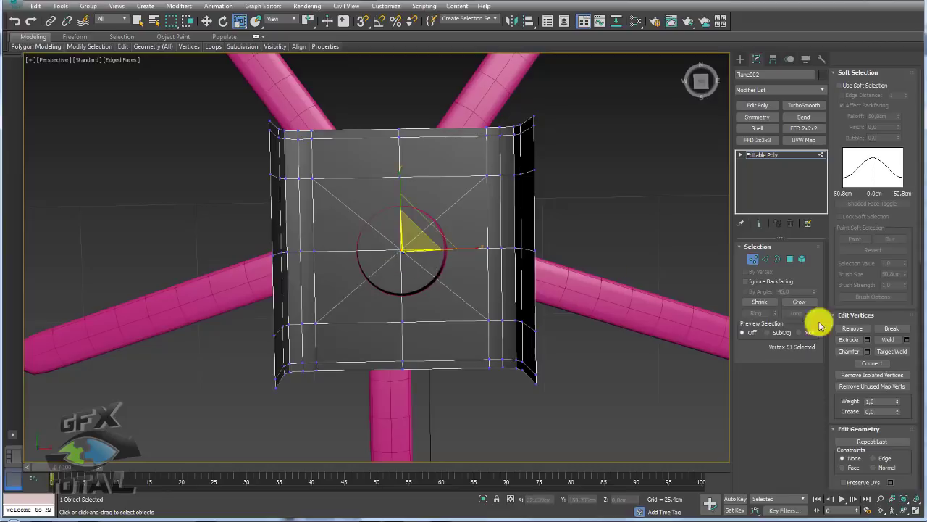
click(867, 351)
- Chamfer the centre vertex into an eight-vertex ring and scale it outward
drag(384, 257, 386, 252)
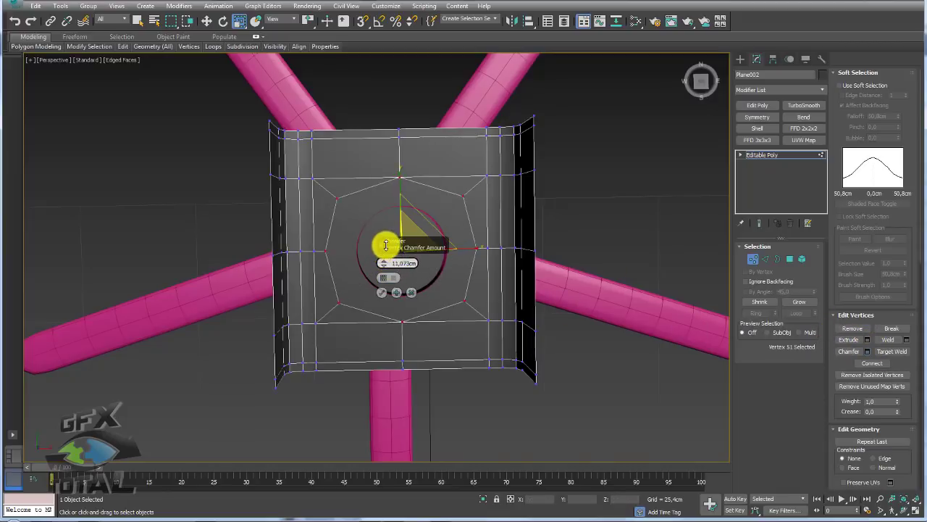
click(382, 292)
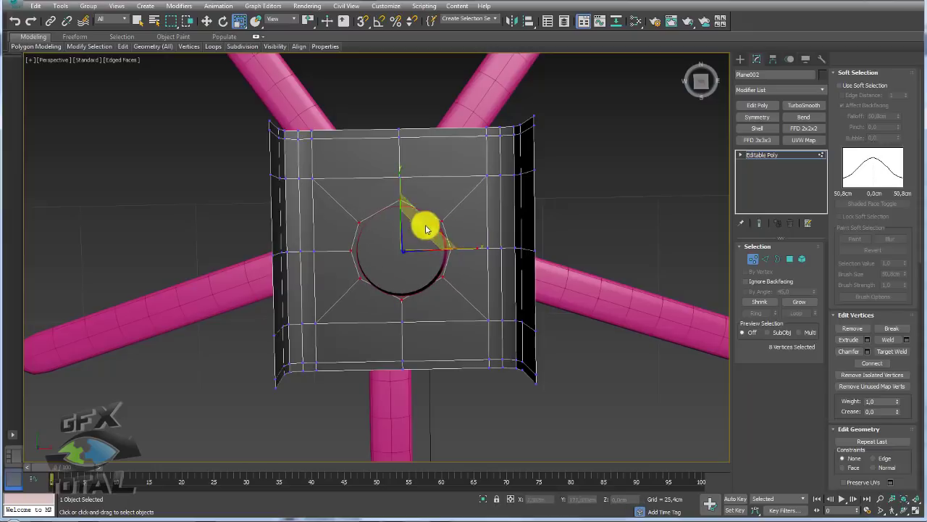
drag(424, 219, 440, 221)
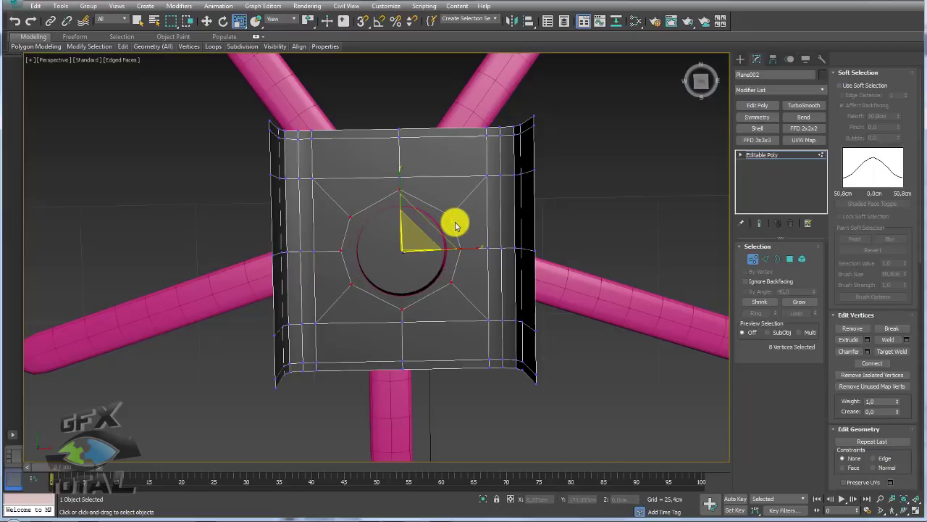
- Scale the four diagonal ring vertices out to 105% to even the octagon
click(455, 216)
ctrl+click(350, 216)
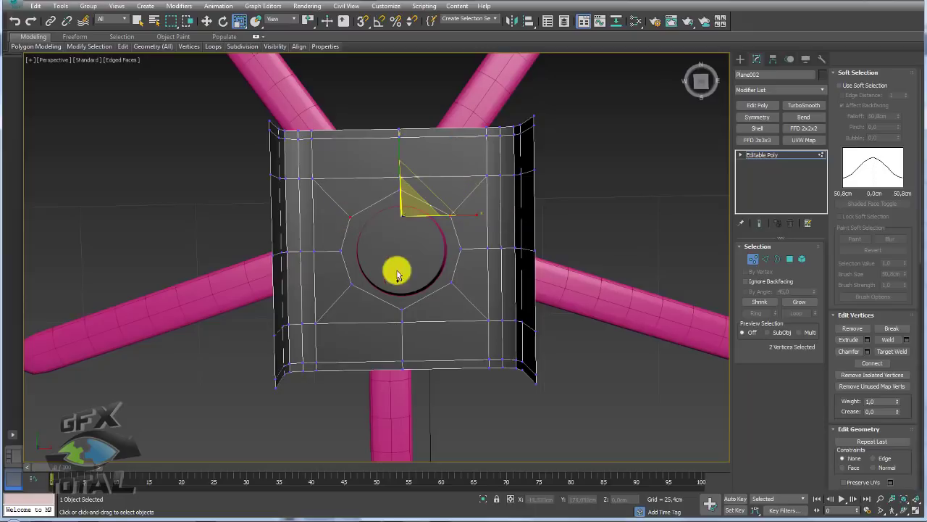
ctrl+click(352, 283)
ctrl+click(451, 282)
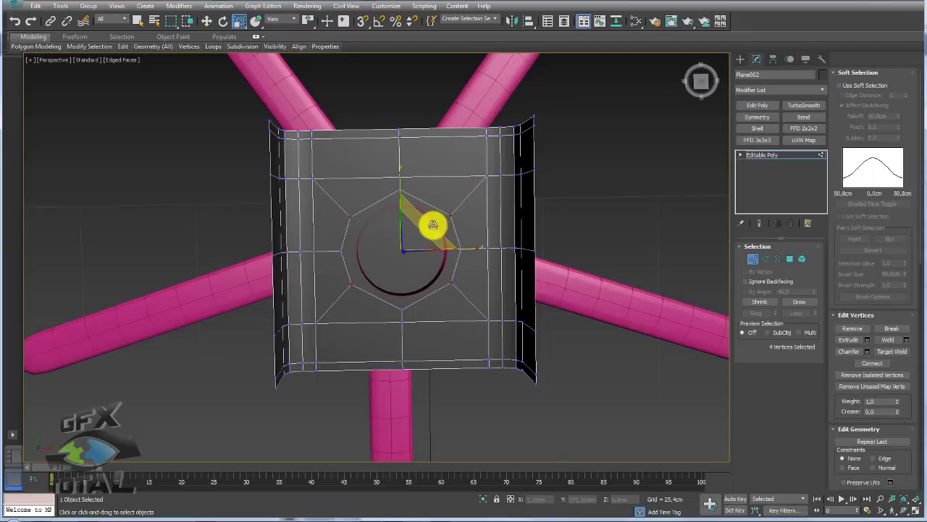
drag(433, 224, 467, 248)
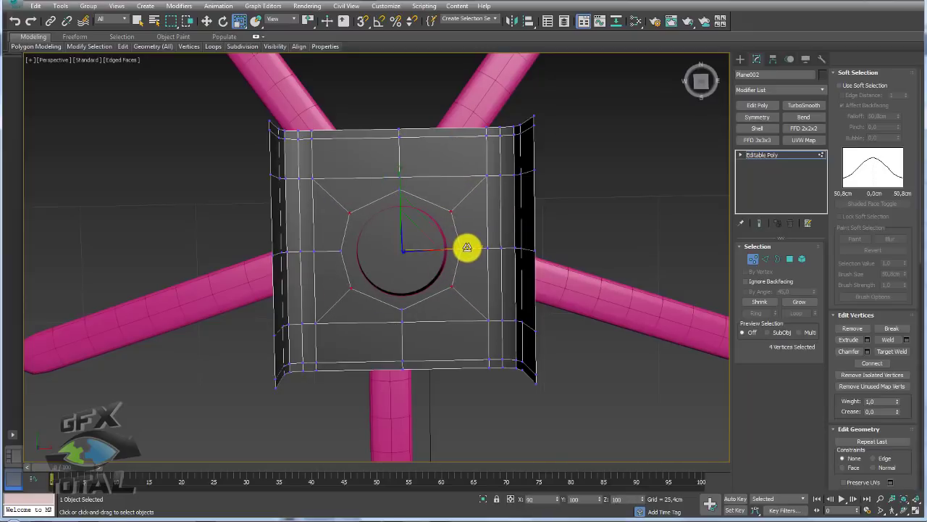
click(802, 258)
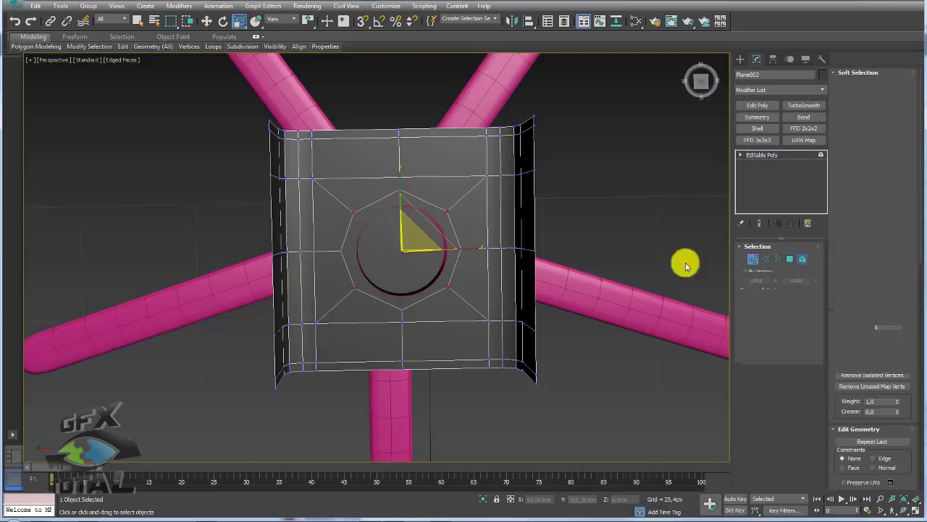
click(426, 256)
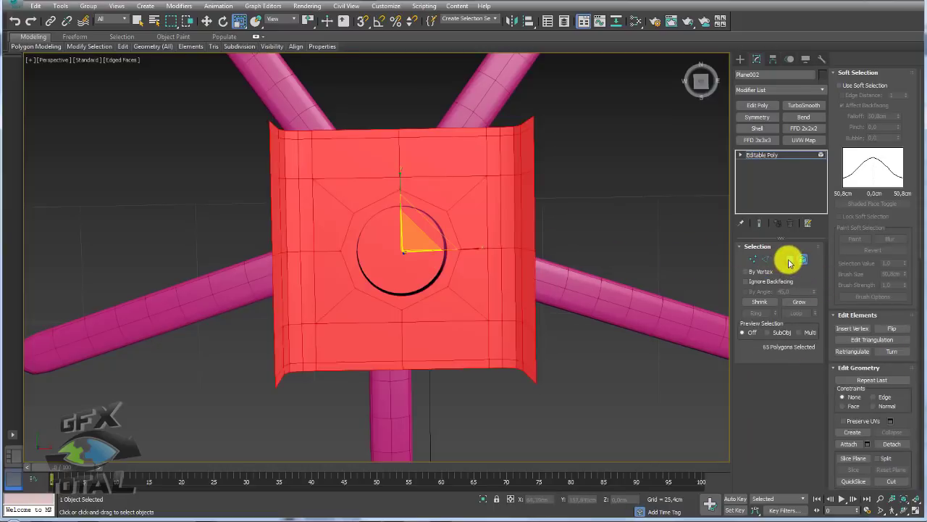
- Inset the central octagon polygon, then delete it to cut a hole
click(789, 258)
click(404, 255)
click(888, 351)
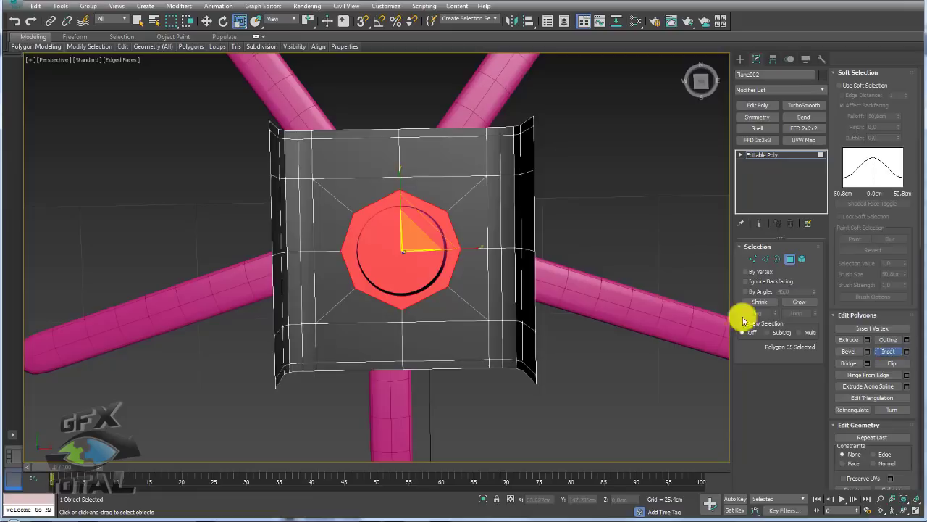
drag(412, 255, 419, 274)
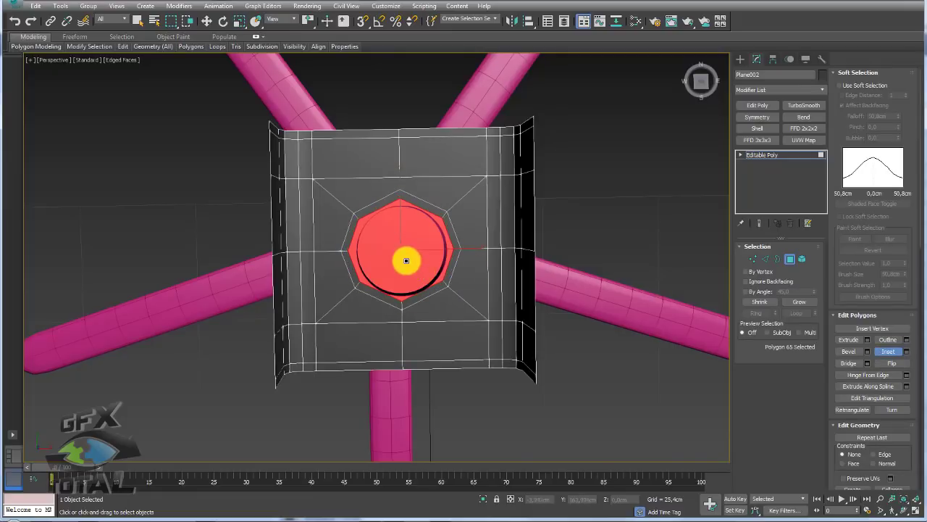
key(r)
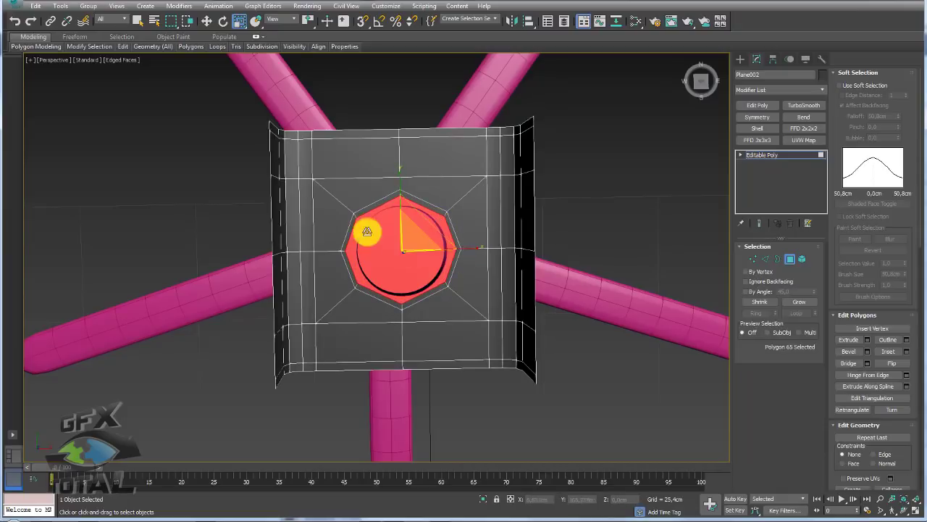
key(Delete)
- Select the eight hole-rim vertices and stretch the opening slightly taller in Y
click(765, 258)
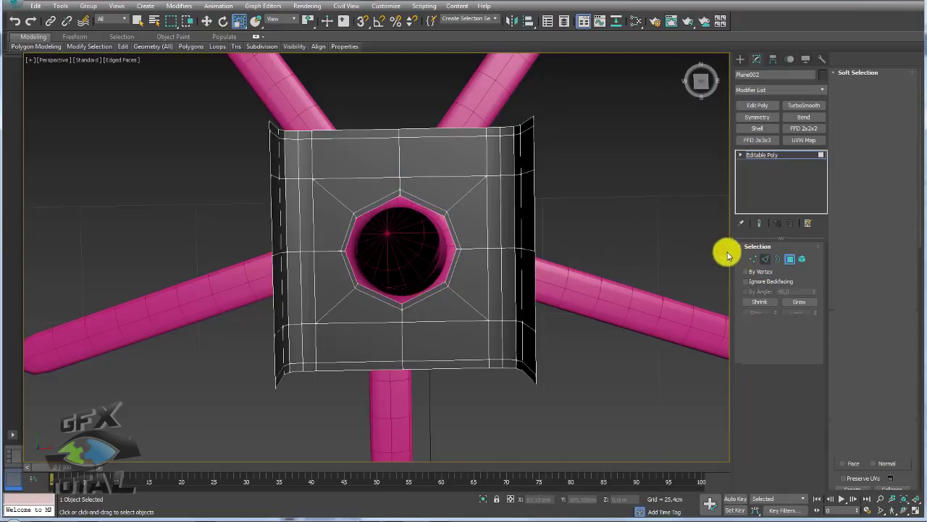
scroll(451, 241, up, 3)
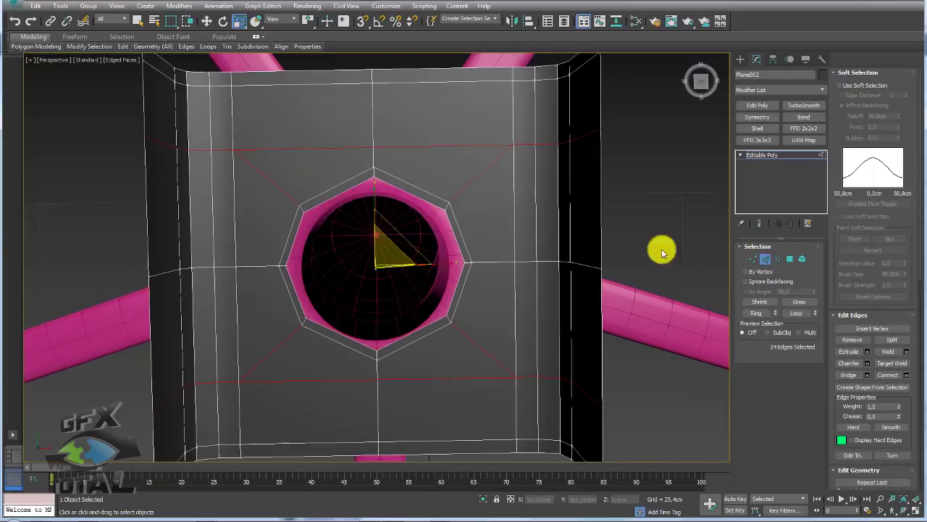
click(753, 259)
click(442, 212)
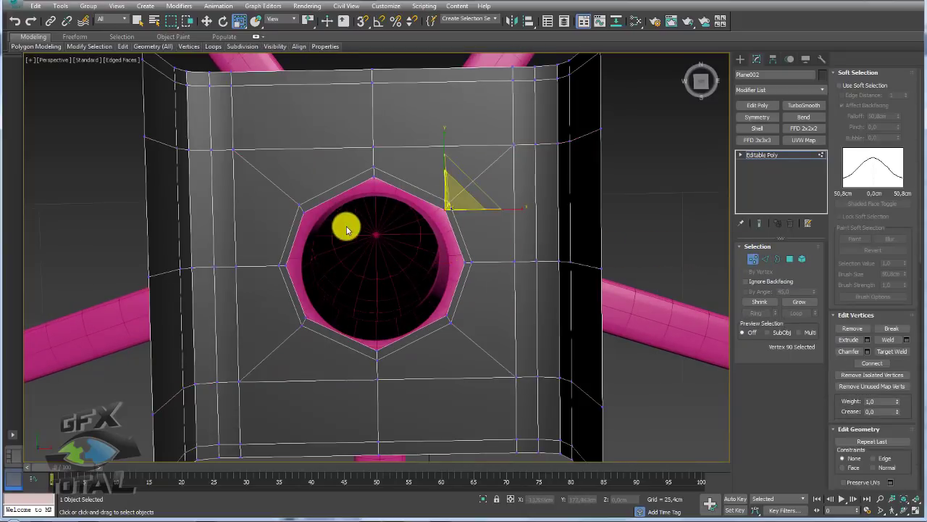
ctrl+click(303, 209)
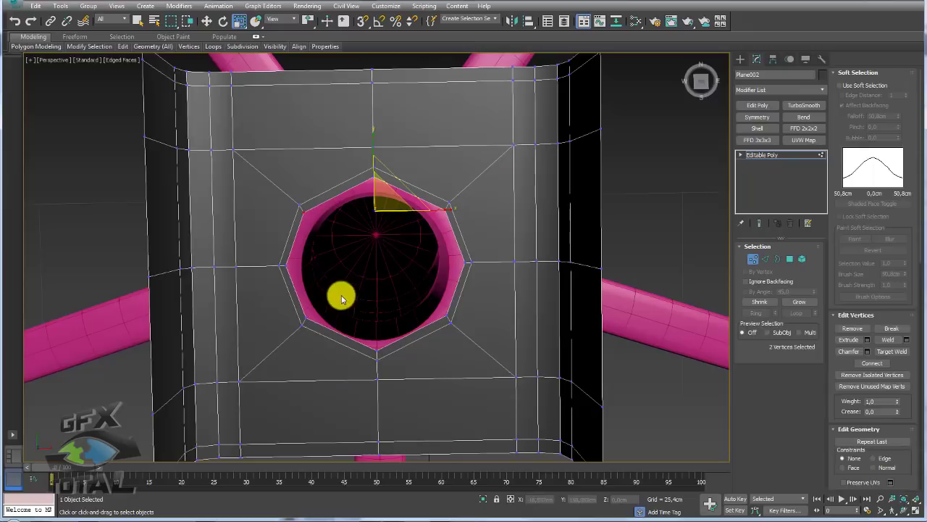
ctrl+click(305, 317)
ctrl+click(446, 317)
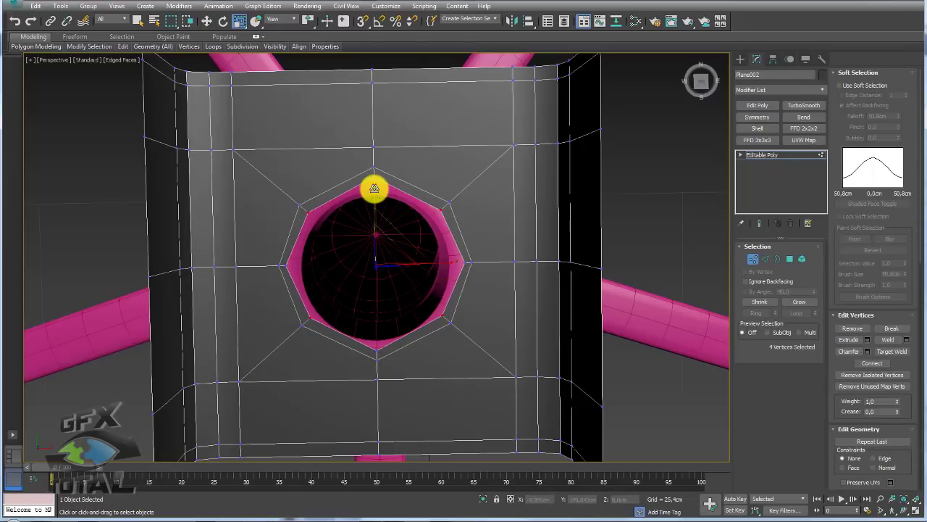
ctrl+click(306, 208)
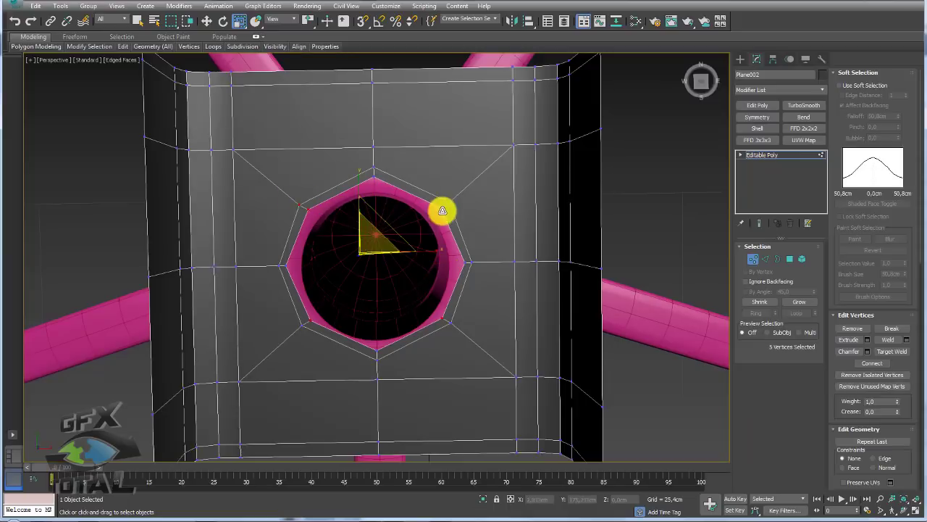
ctrl+click(464, 263)
ctrl+click(376, 346)
ctrl+click(287, 265)
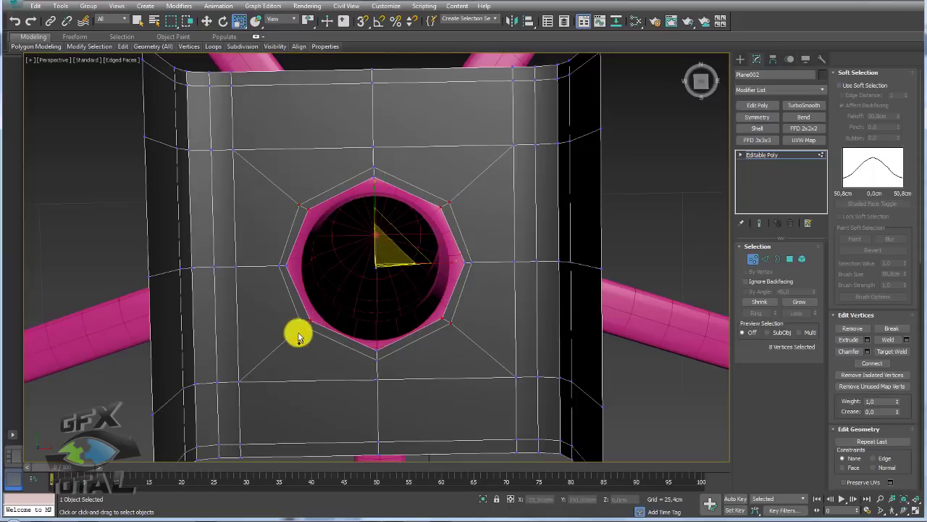
drag(375, 192, 378, 189)
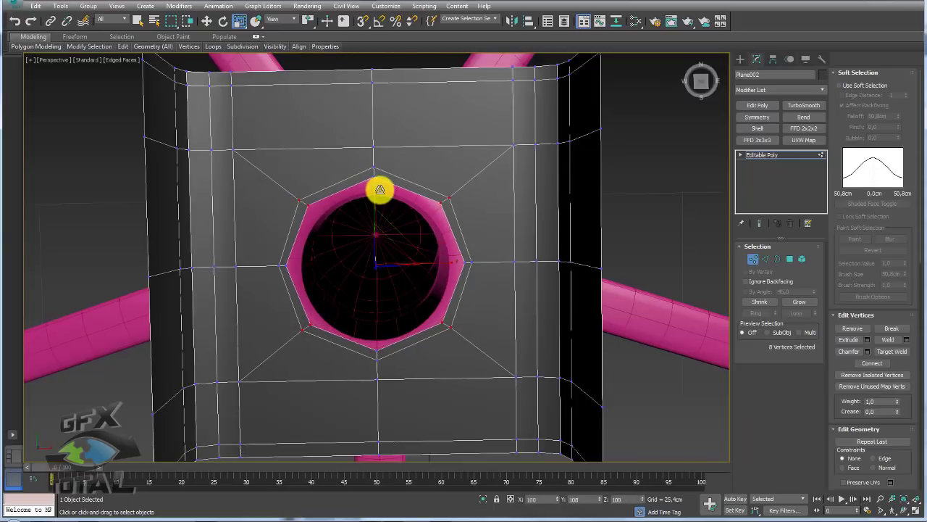
click(764, 154)
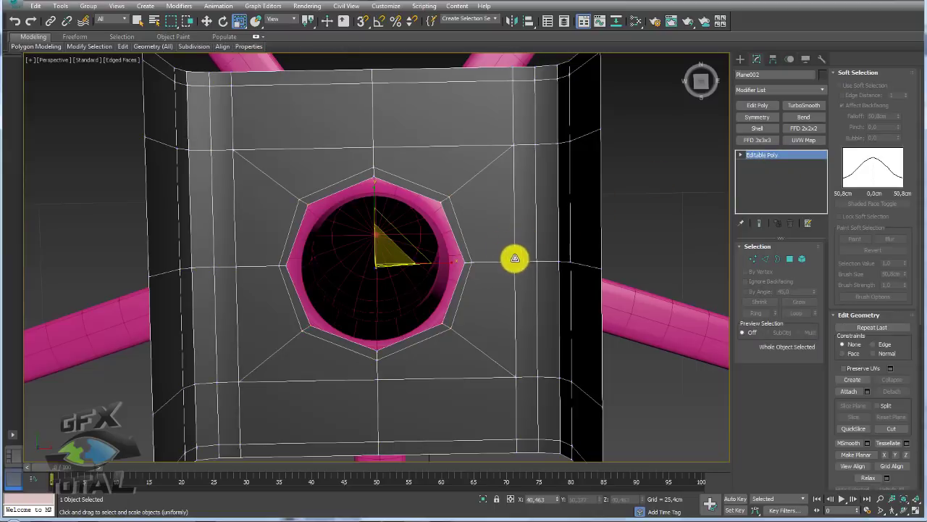
scroll(514, 259, down, 2)
- Add a Shell modifier to give the plate thickness
alt+middle_drag(524, 277, 529, 209)
scroll(543, 275, down, 5)
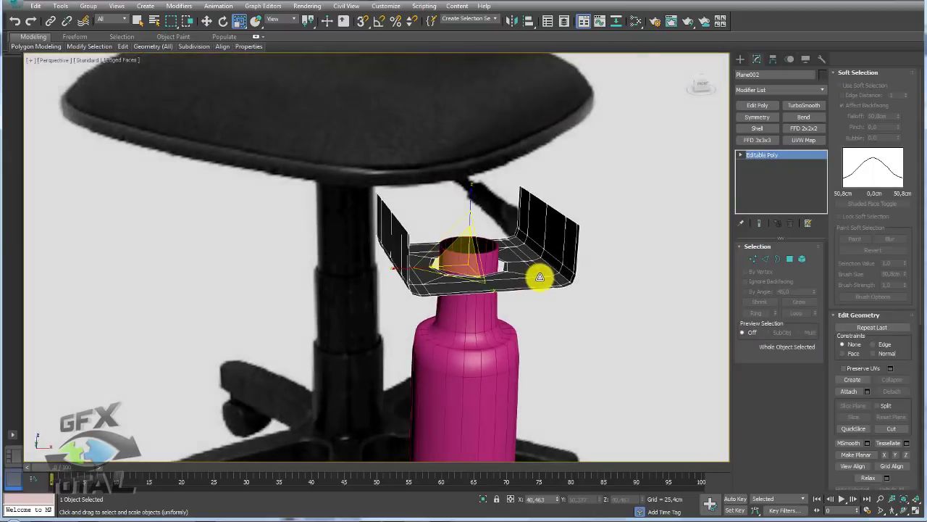
click(760, 128)
mouse_move(572, 232)
alt+middle_down()
mouse_move(490, 254)
mouse_move(581, 219)
alt+middle_up()
- In the Editable Poly, connect a new loop across the plate's side edge ring
click(762, 163)
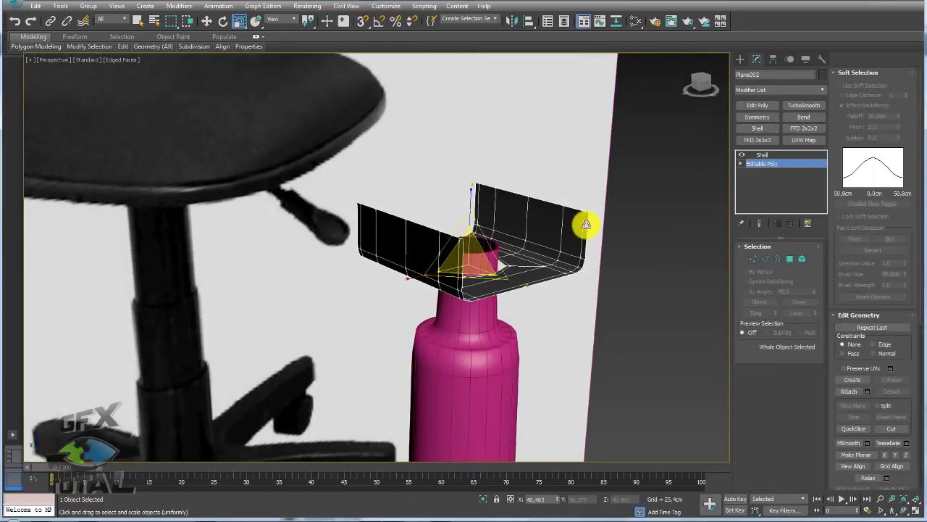
click(765, 259)
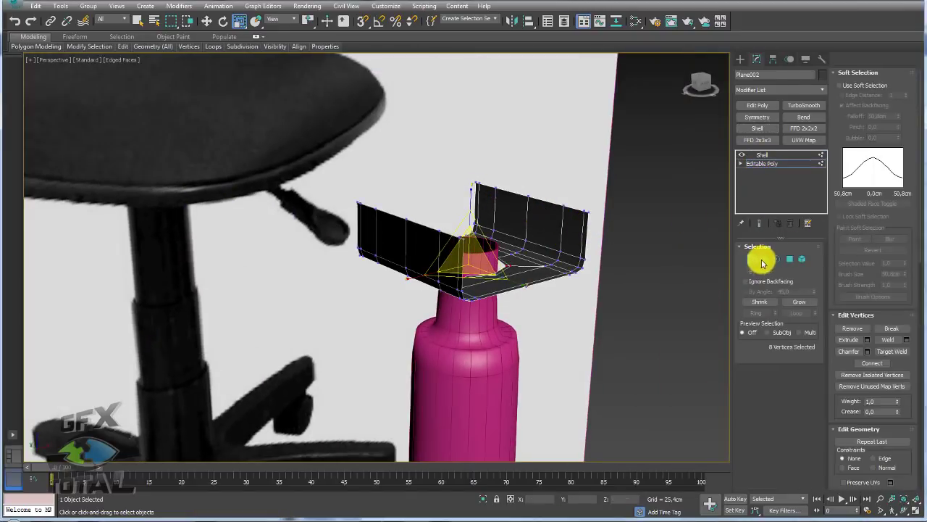
click(587, 229)
ctrl+click(463, 269)
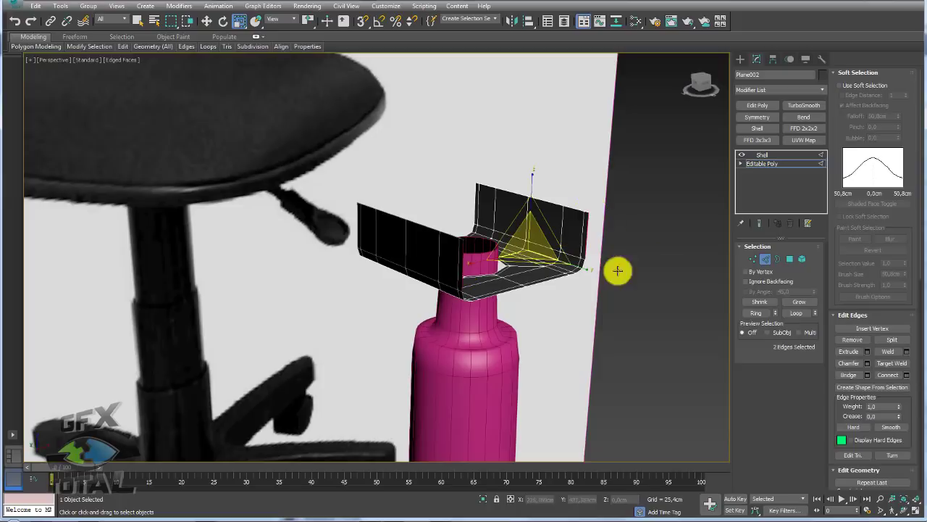
click(756, 312)
click(906, 375)
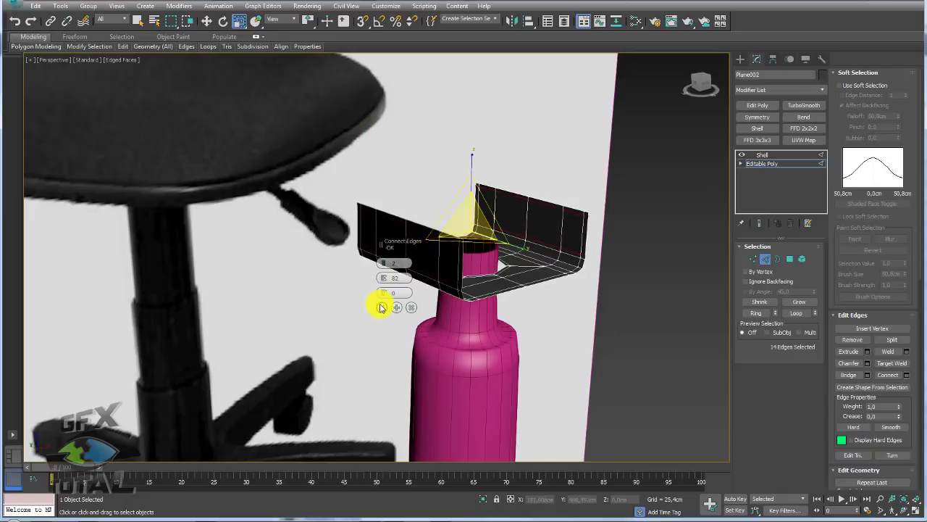
- Set the Shell's Outer Amount to 0.889cm
click(762, 155)
alt+middle_drag(700, 182, 616, 223)
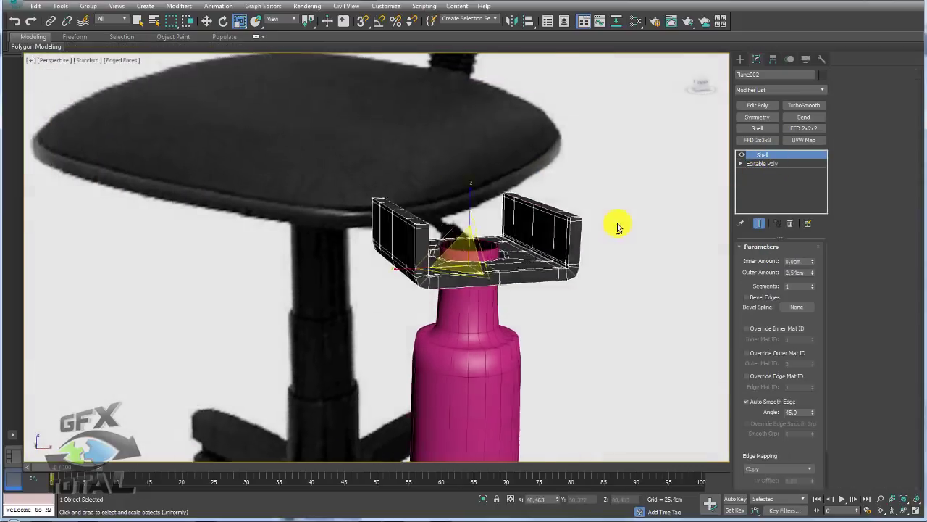
drag(813, 276, 815, 306)
mouse_move(573, 265)
alt+middle_down()
mouse_move(513, 283)
mouse_move(514, 296)
mouse_move(406, 308)
alt+middle_up()
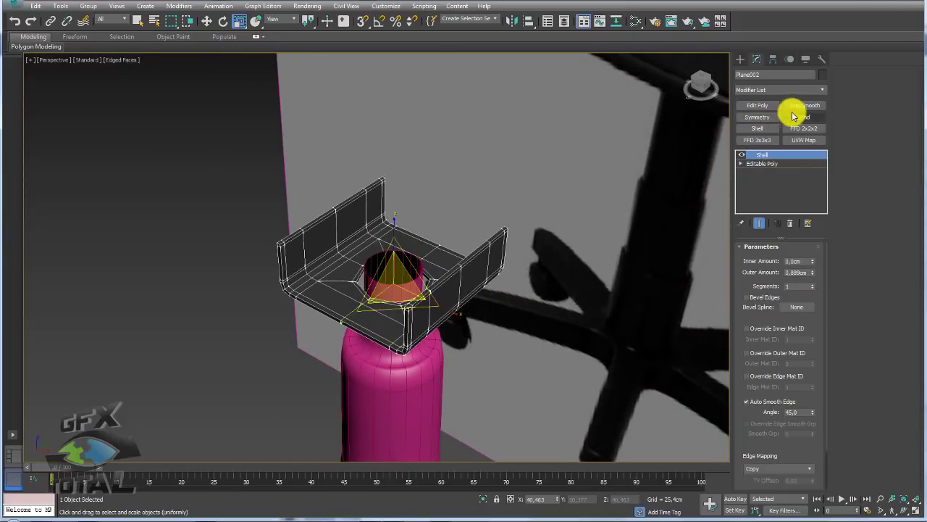
- Add TurboSmooth at 2 iterations on top, then toggle its result off
click(803, 107)
mouse_move(452, 246)
alt+middle_down()
mouse_move(421, 242)
mouse_move(513, 243)
alt+middle_up()
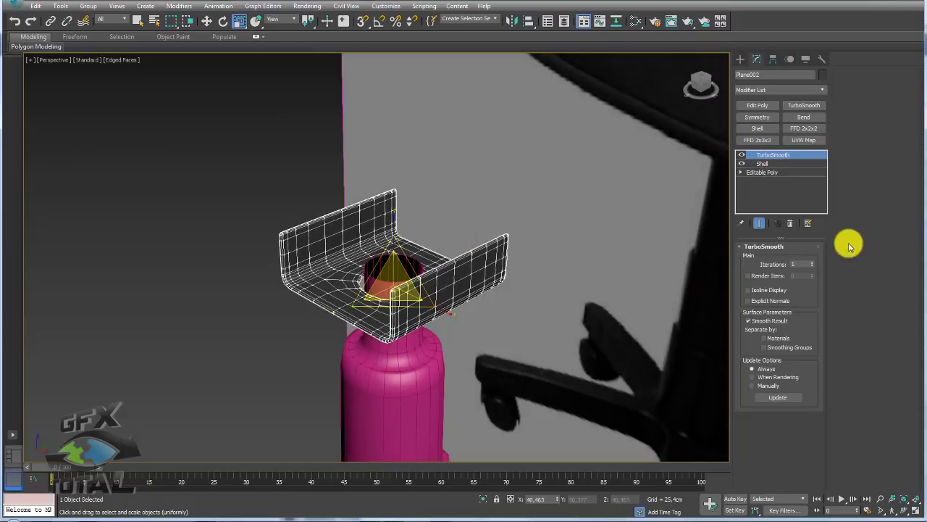
click(812, 261)
mouse_move(577, 261)
alt+middle_down()
mouse_move(444, 261)
mouse_move(425, 285)
alt+middle_up()
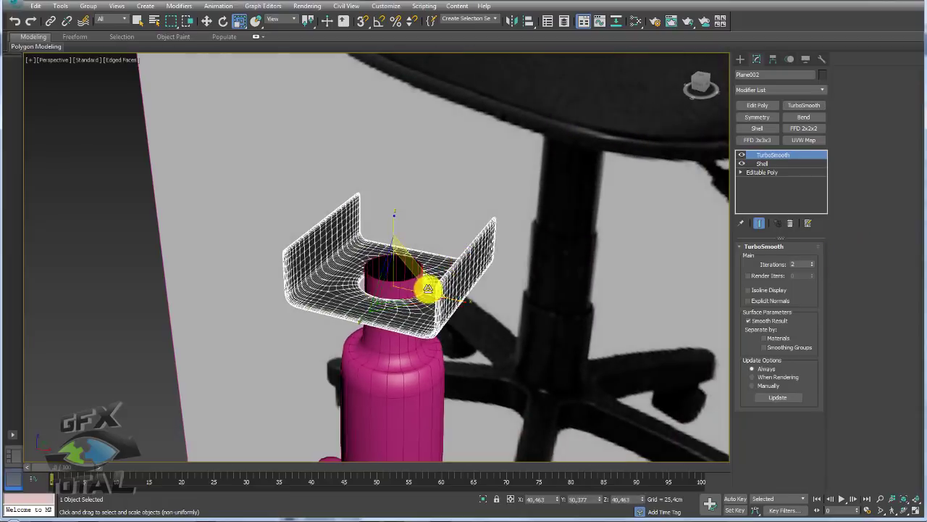
click(775, 163)
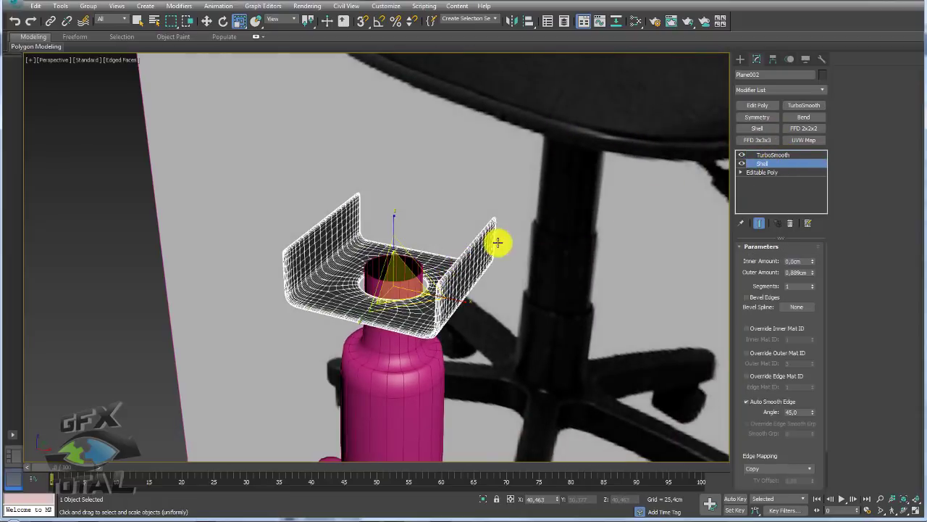
middle_drag(498, 242, 732, 162)
click(741, 155)
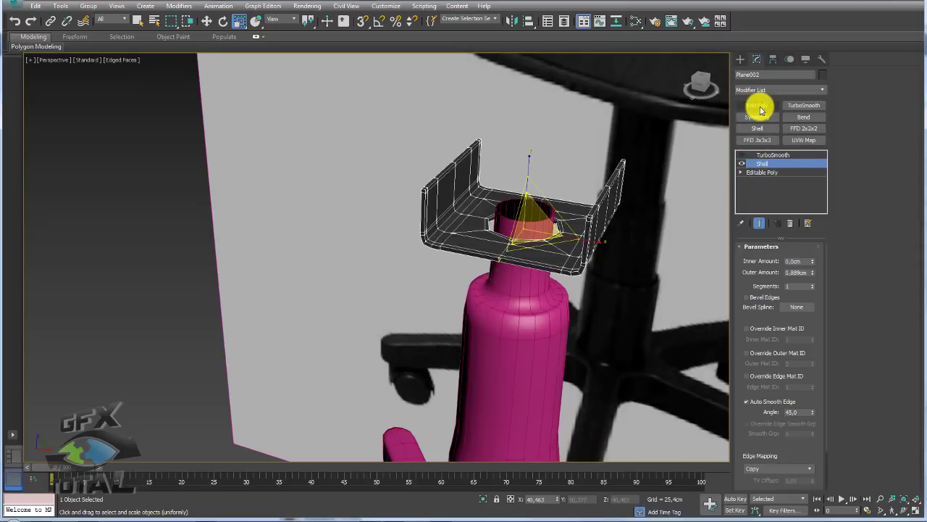
- Add an Edit Poly above Shell and connect a new loop across the hole's edge ring
click(760, 107)
click(766, 328)
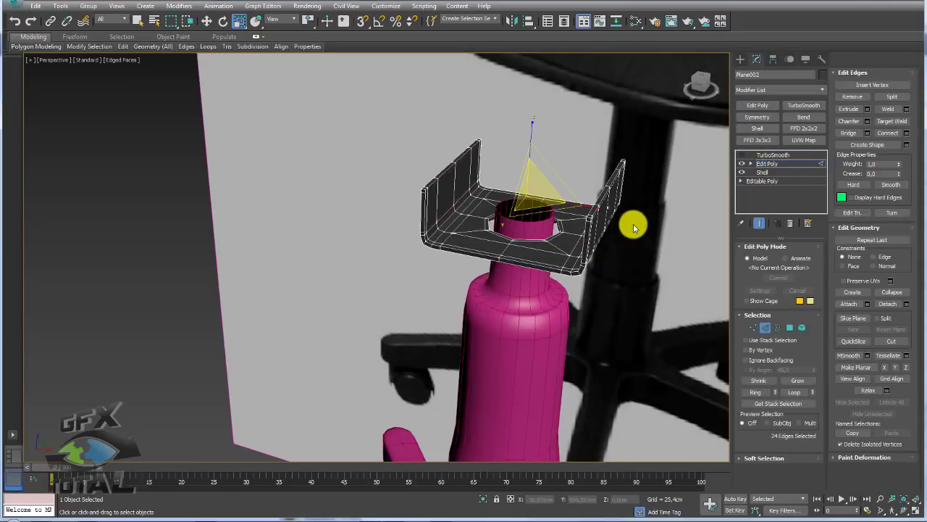
scroll(633, 223, up, 5)
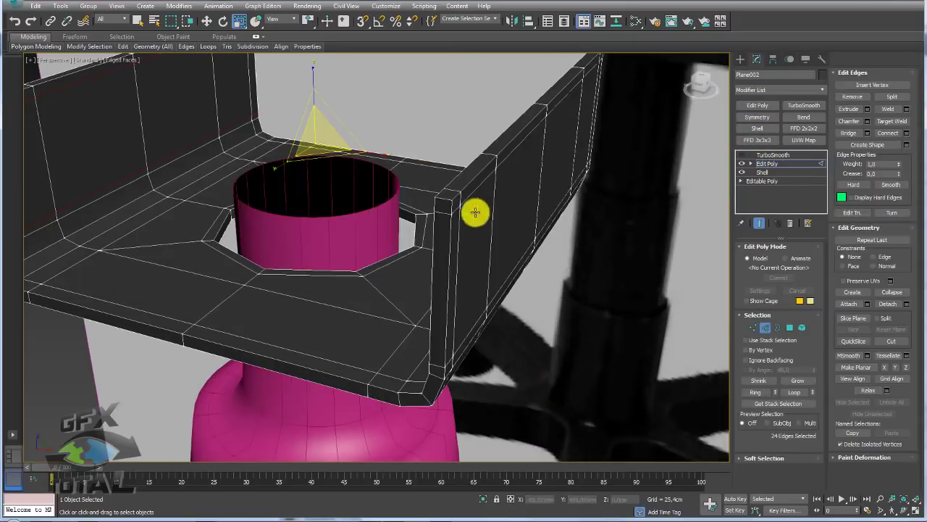
click(755, 391)
click(906, 133)
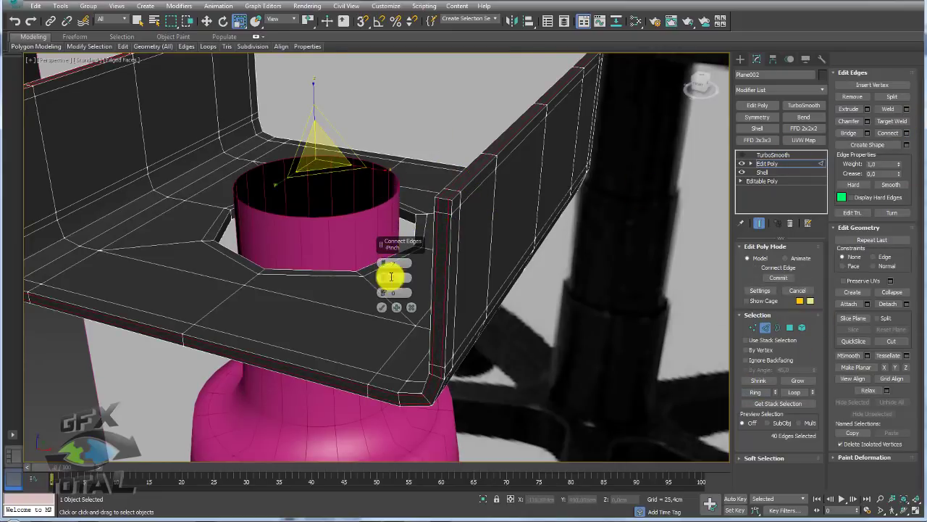
click(381, 307)
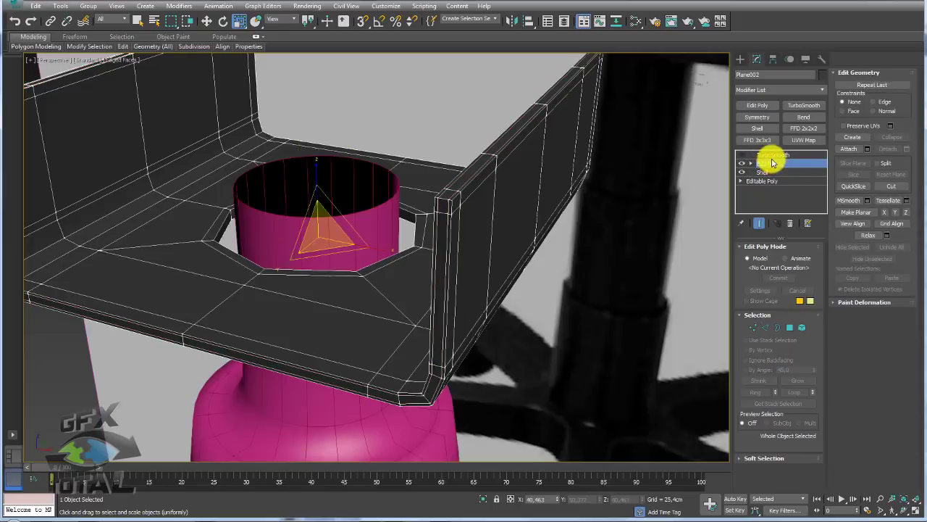
- Re-enable TurboSmooth and orbit to inspect the smoothed plate
click(770, 155)
click(741, 155)
mouse_move(533, 188)
alt+middle_down()
mouse_move(513, 217)
mouse_move(420, 128)
alt+middle_up()
scroll(500, 206, down, 3)
scroll(539, 170, down, 3)
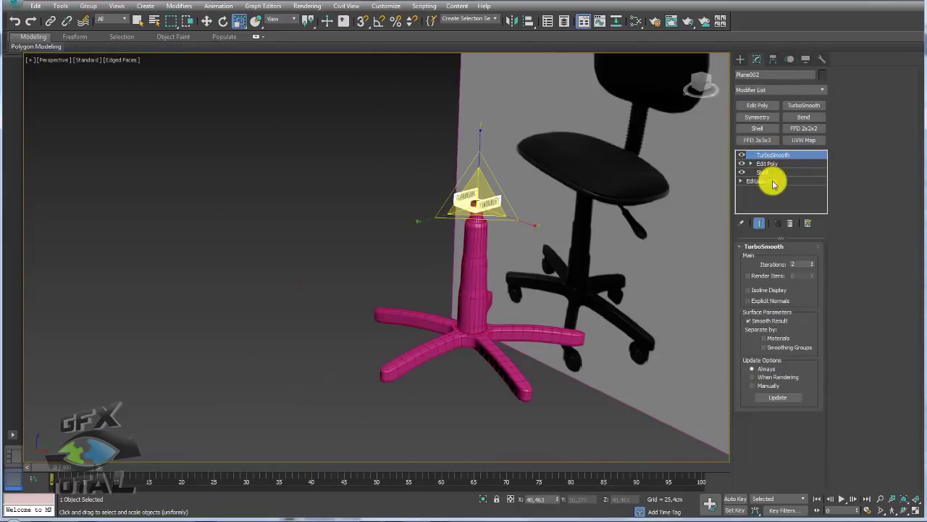
- Create a new flat plane on the grid and colour it black
click(739, 59)
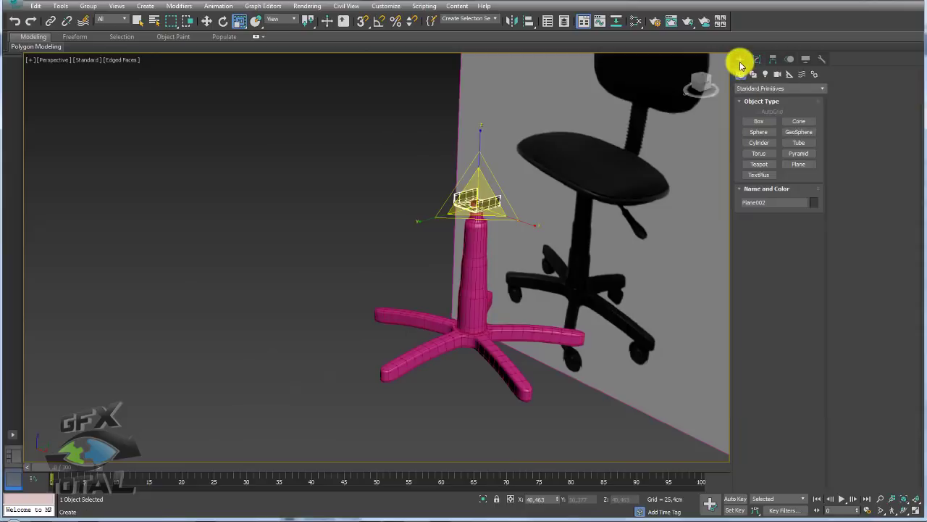
click(798, 163)
alt+middle_drag(537, 237, 557, 225)
scroll(580, 268, down, 3)
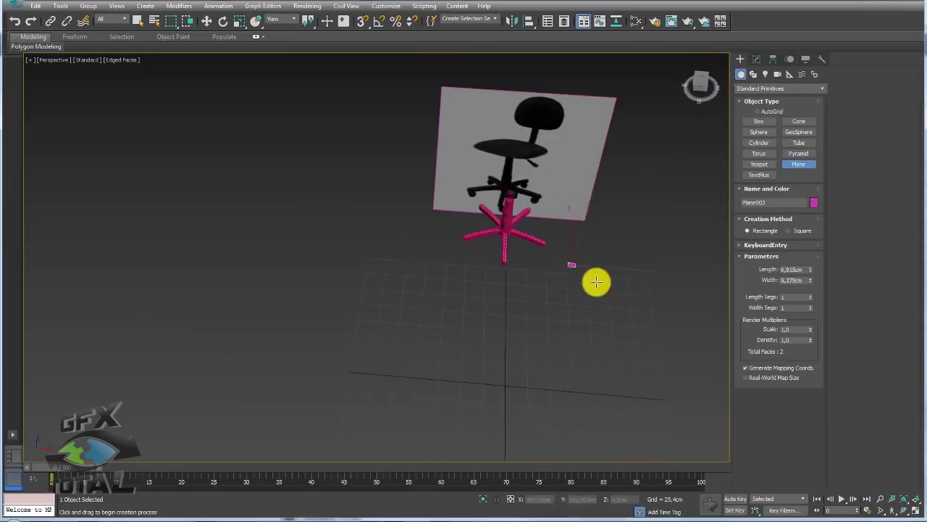
drag(570, 264, 644, 328)
click(814, 206)
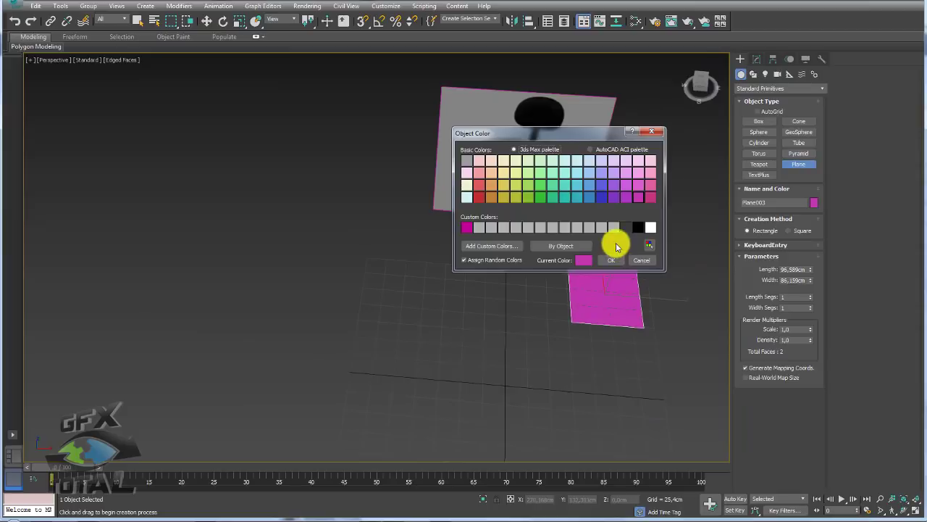
click(638, 228)
click(616, 260)
- Align the black plane to the column and lower it slightly
key(w)
key(alt+a)
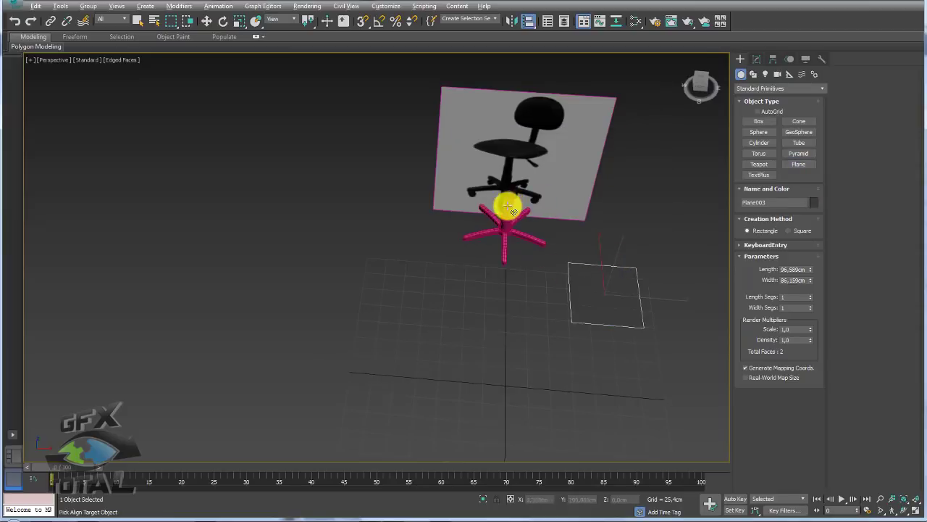
click(516, 247)
click(471, 342)
mouse_move(513, 254)
alt+middle_down()
mouse_move(496, 201)
mouse_move(503, 178)
alt+middle_up()
scroll(509, 166, up, 4)
scroll(497, 170, up, 4)
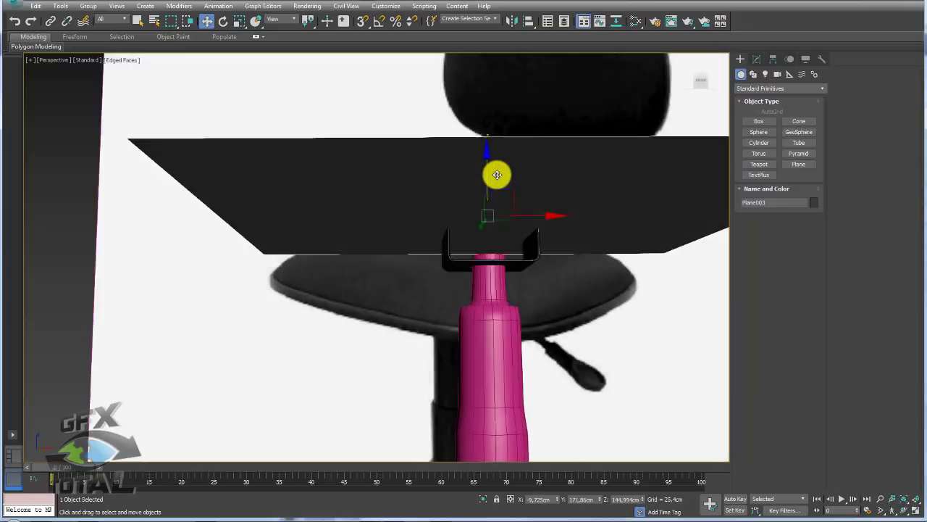
drag(488, 174, 484, 193)
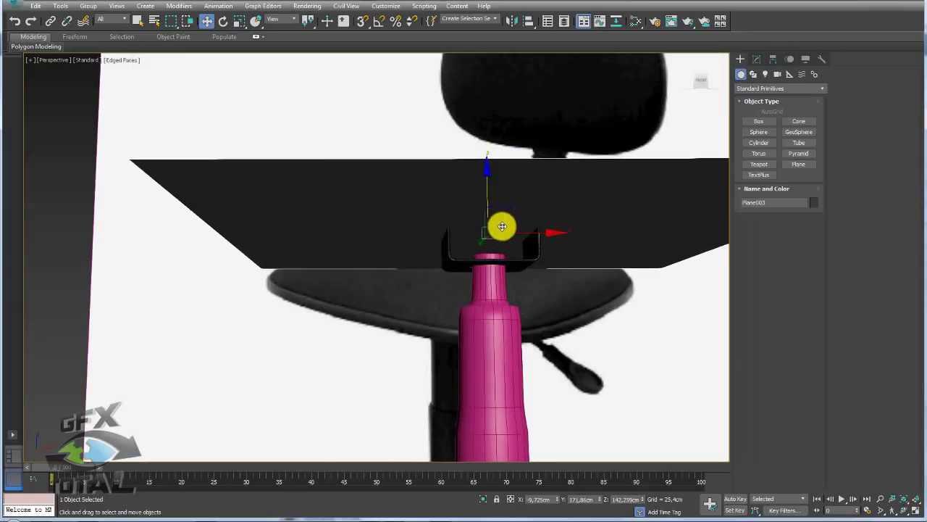
scroll(502, 227, down, 5)
scroll(449, 202, down, 5)
mouse_move(498, 236)
alt+middle_down()
mouse_move(483, 239)
mouse_move(549, 187)
alt+middle_up()
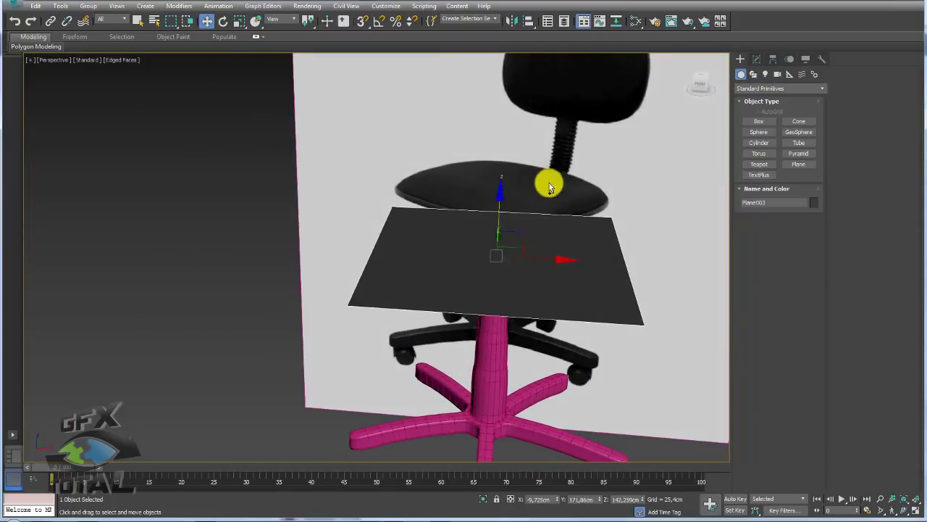
- Convert the plane to an editable poly, scale it much smaller and lower it slightly
right_click(530, 227)
mouse_move(551, 347)
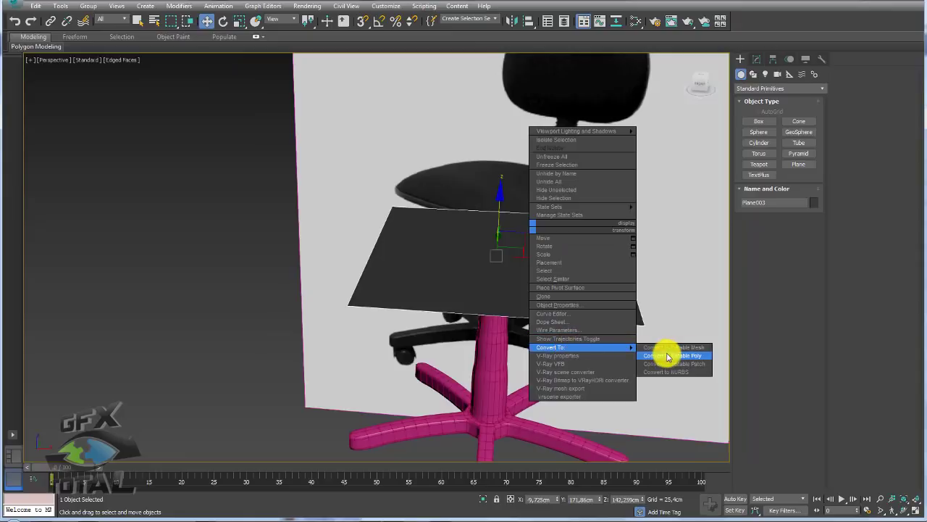
click(669, 355)
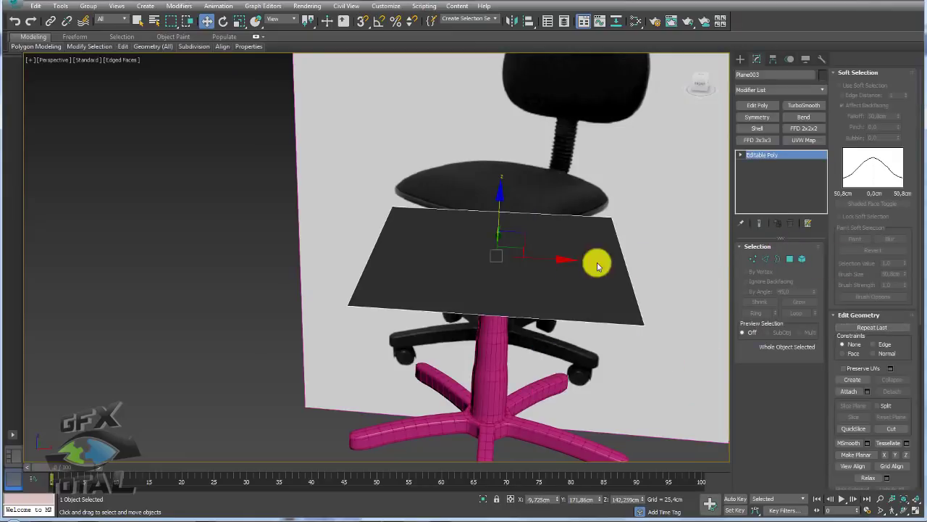
key(r)
drag(503, 250, 522, 261)
scroll(521, 261, up, 5)
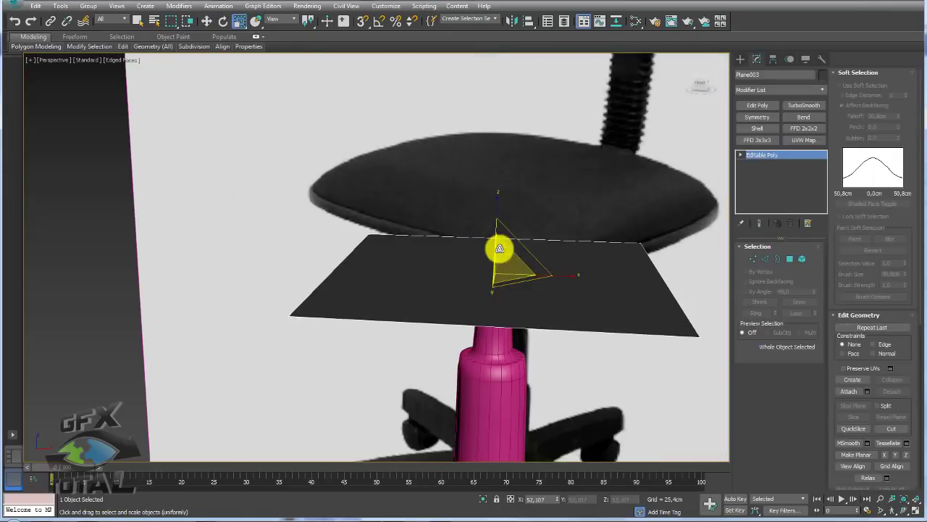
key(w)
drag(497, 227, 502, 232)
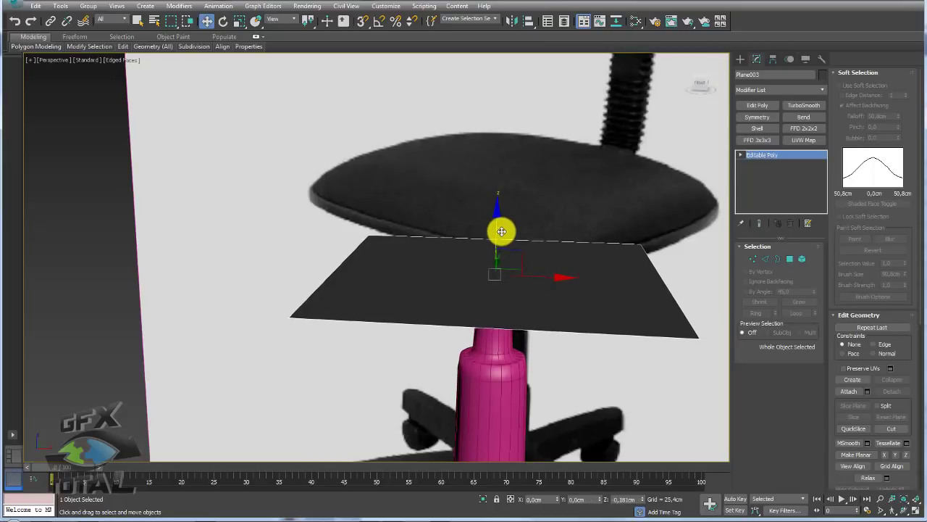
- Shrink the plane further and check it edge-on beneath the seat
key(r)
alt+middle_drag(503, 228, 513, 269)
drag(503, 265, 505, 279)
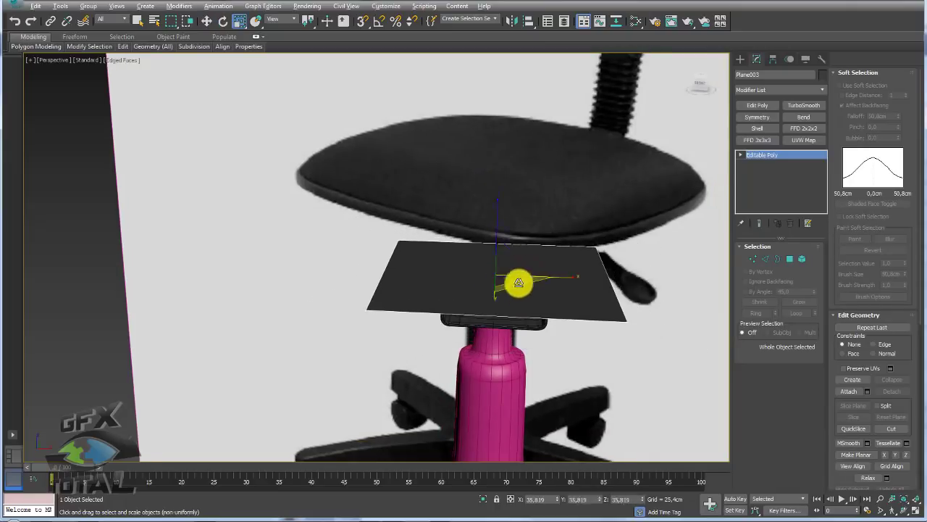
mouse_move(518, 280)
alt+middle_down()
mouse_move(522, 224)
mouse_move(526, 265)
mouse_move(507, 265)
mouse_move(577, 257)
alt+middle_up()
scroll(504, 270, up, 3)
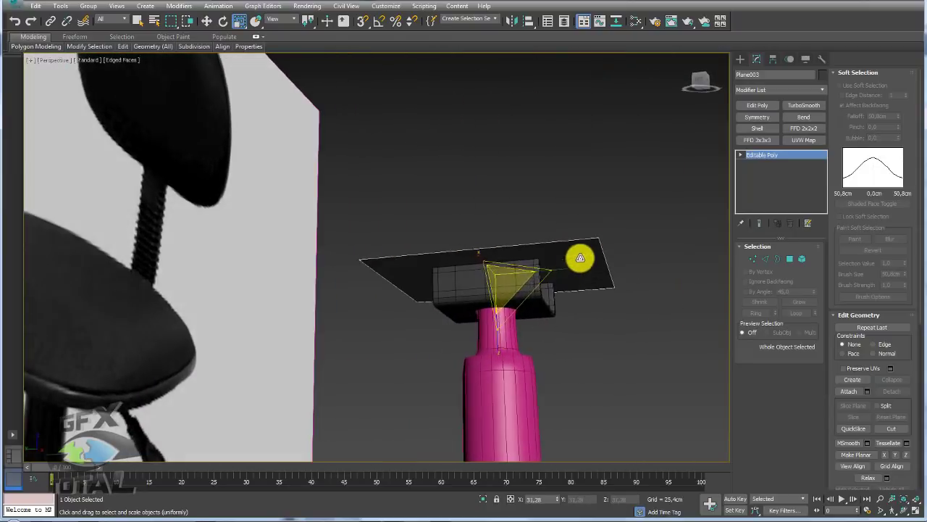
mouse_move(506, 287)
alt+middle_down()
mouse_move(534, 299)
mouse_move(750, 279)
mouse_move(543, 215)
alt+middle_up()
- Connect the two selected edges and raise the new edges to fold the plate into a ridge
key(2)
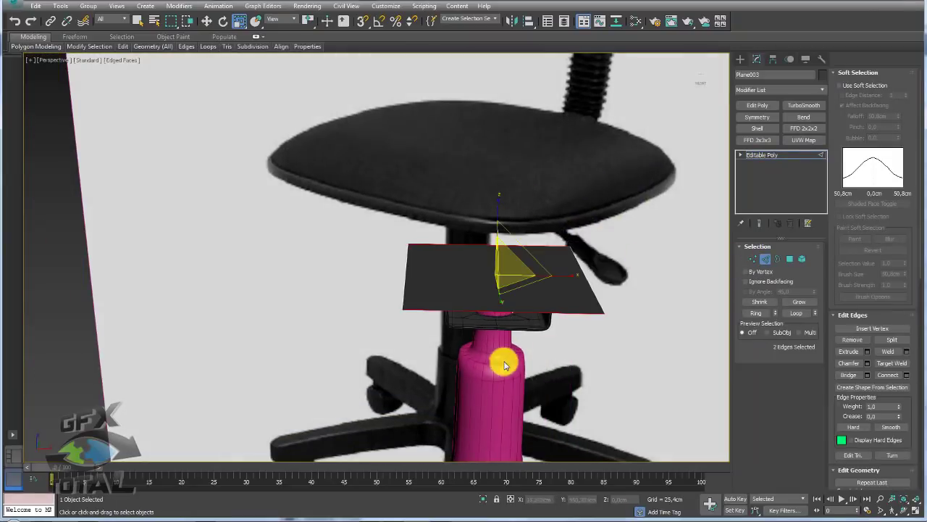
click(907, 375)
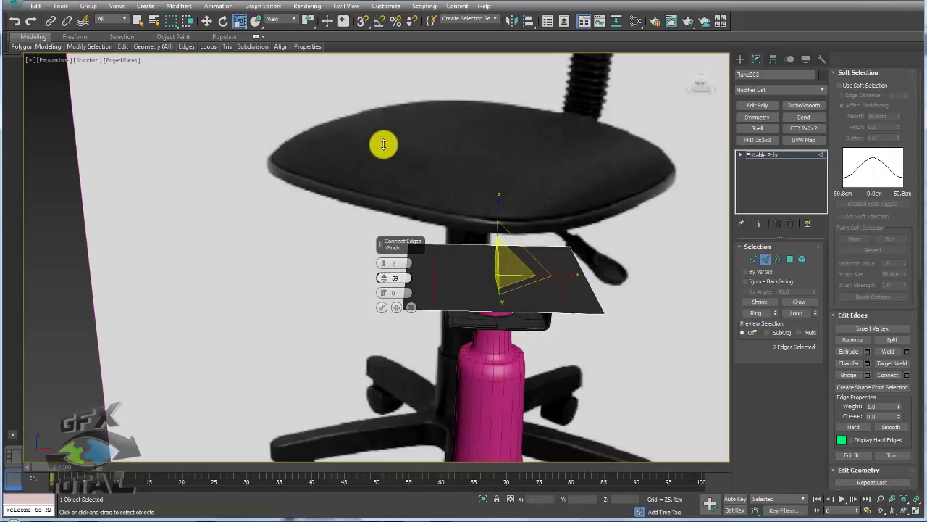
click(382, 307)
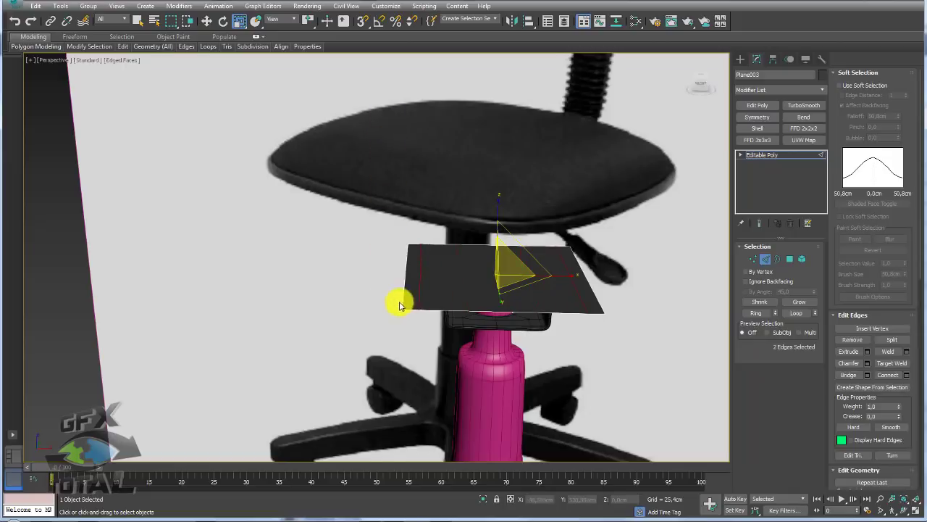
mouse_move(399, 305)
alt+middle_down()
mouse_move(459, 331)
mouse_move(563, 311)
alt+middle_up()
key(w)
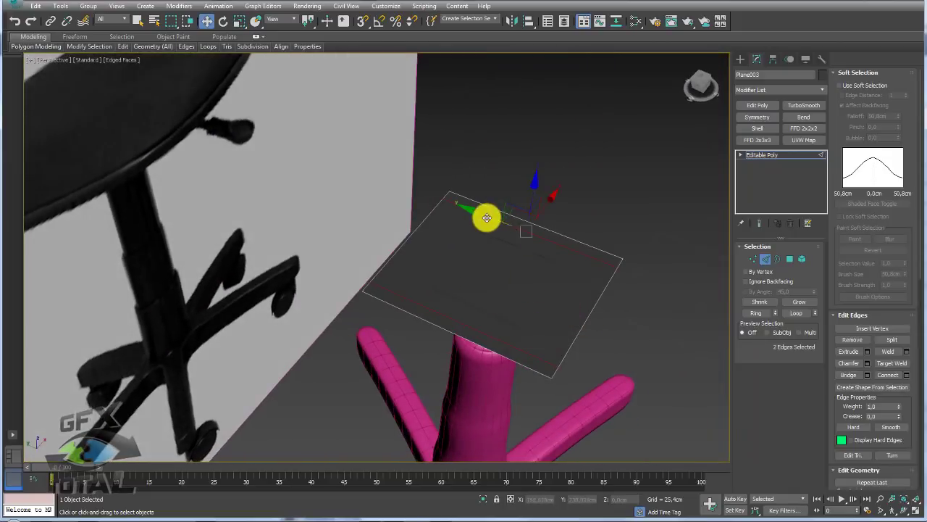
drag(486, 218, 462, 208)
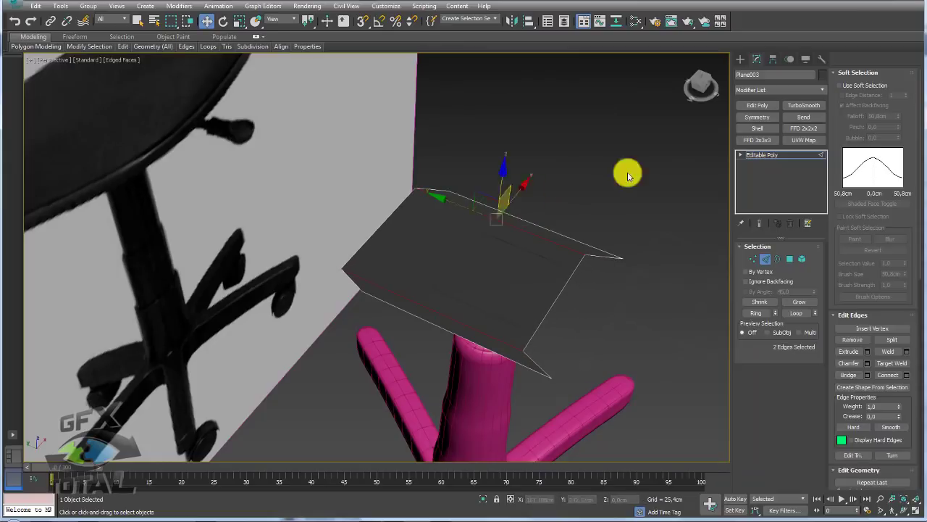
- Move the four right-side vertices of the plate outward
click(762, 154)
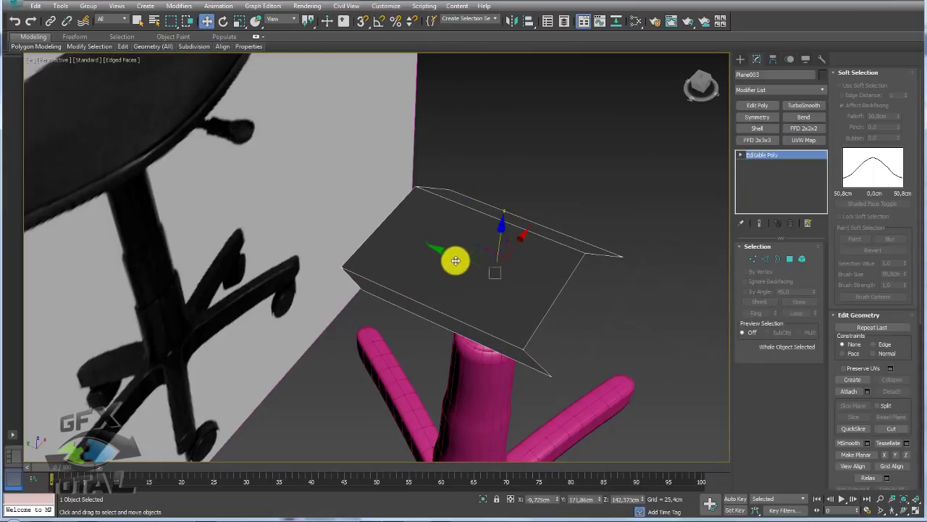
click(754, 259)
alt+middle_drag(677, 296, 556, 346)
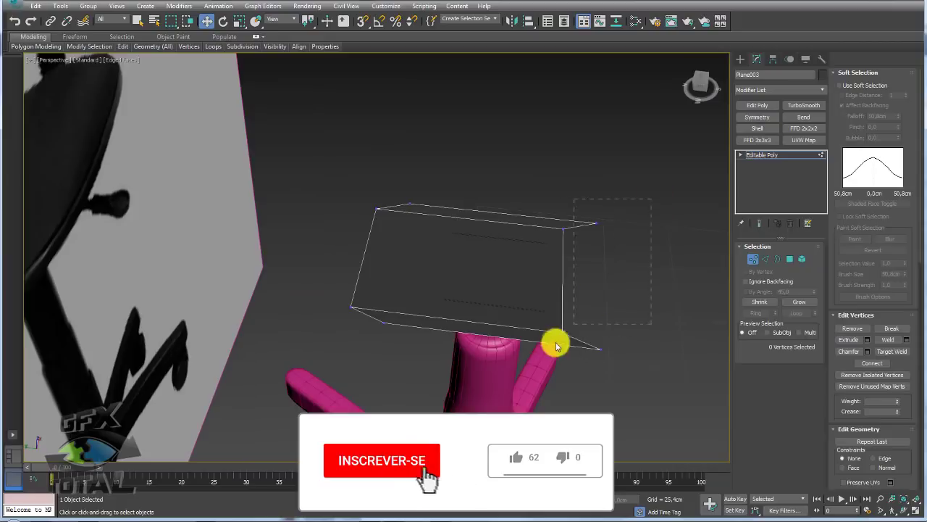
drag(557, 347, 549, 316)
drag(533, 273, 714, 275)
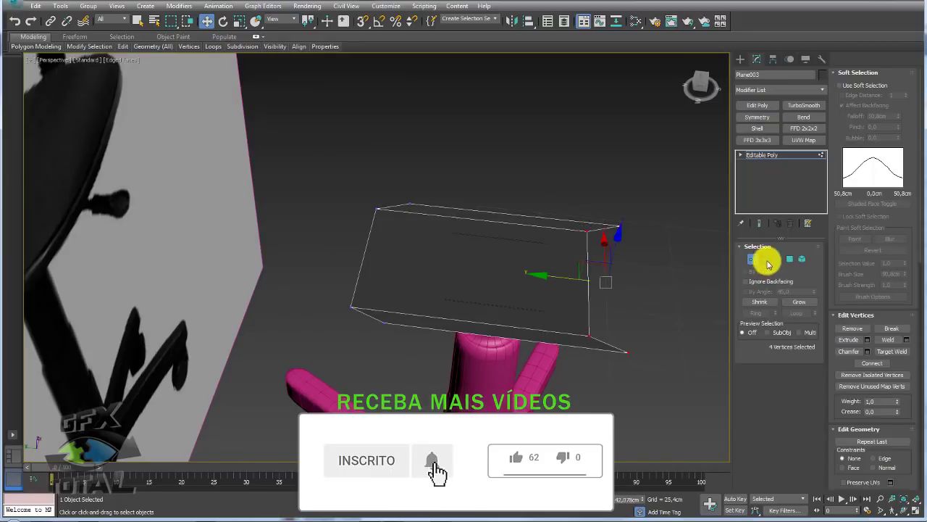
- Pull a strip of faces up from the top edges and scale it outward into side wings
click(765, 259)
click(553, 215)
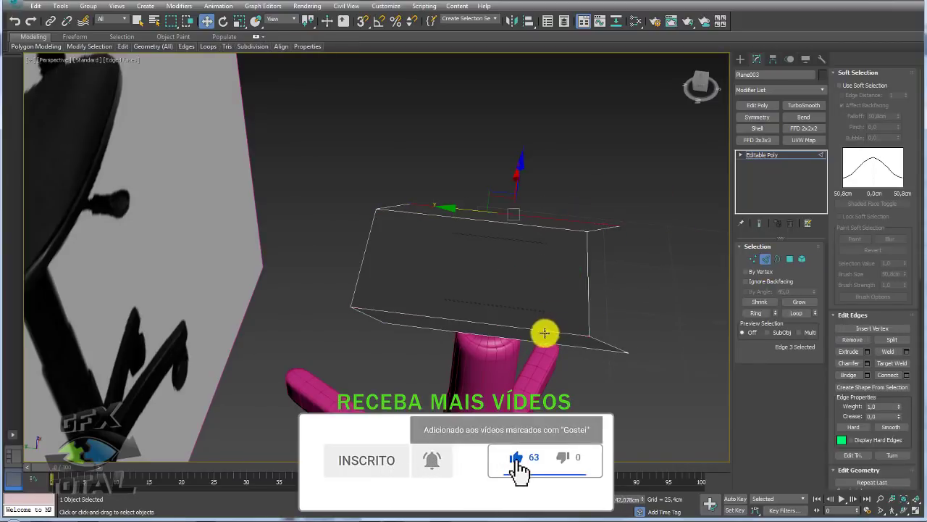
mouse_move(538, 337)
alt+middle_down()
mouse_move(514, 296)
mouse_move(455, 240)
alt+middle_up()
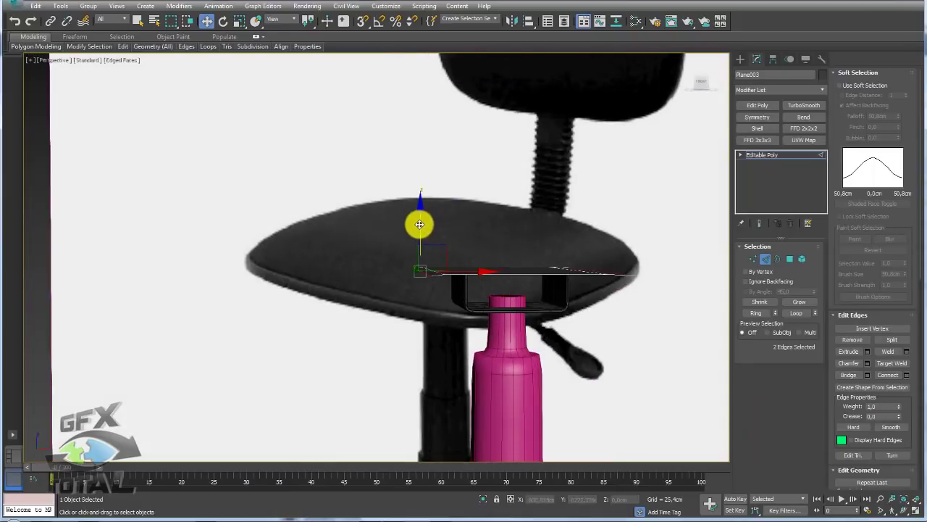
drag(421, 224, 421, 199)
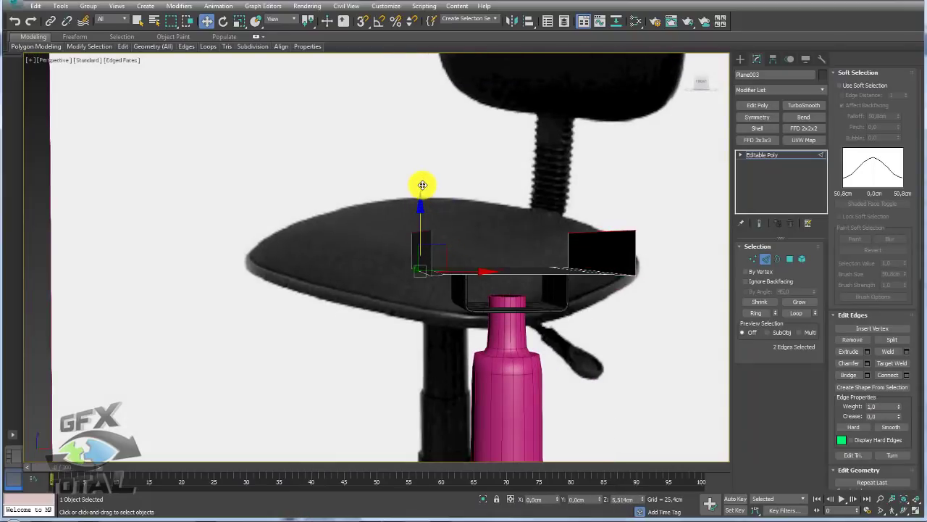
key(e)
key(r)
alt+middle_drag(404, 213, 441, 230)
drag(440, 229, 410, 232)
mouse_move(466, 240)
alt+middle_down()
mouse_move(433, 277)
mouse_move(369, 295)
mouse_move(384, 329)
mouse_move(383, 301)
mouse_move(406, 297)
alt+middle_up()
- Select the plate's two wing faces and review them from earlier views
click(789, 259)
key(w)
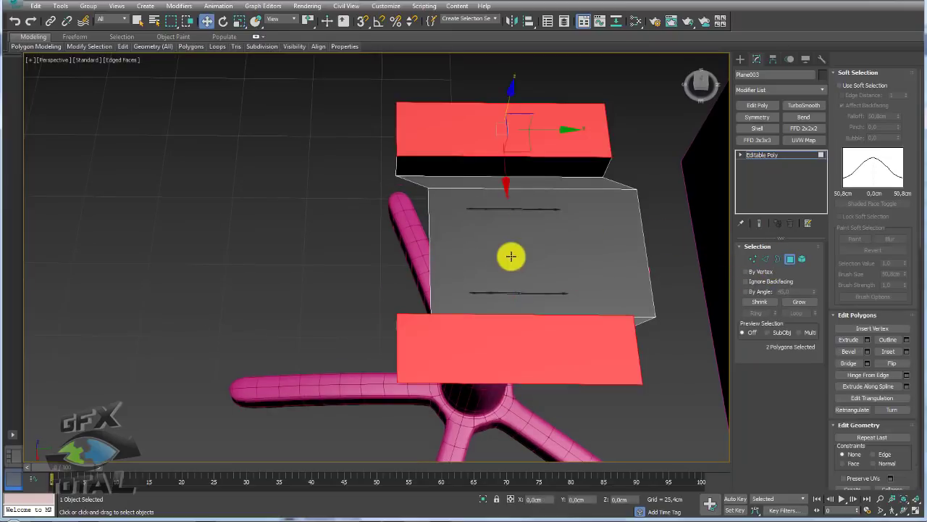
mouse_move(551, 129)
alt+middle_down()
mouse_move(541, 128)
mouse_move(587, 199)
mouse_move(478, 138)
mouse_move(683, 207)
mouse_move(651, 138)
mouse_move(658, 120)
mouse_move(688, 129)
alt+middle_up()
key(shift+z)
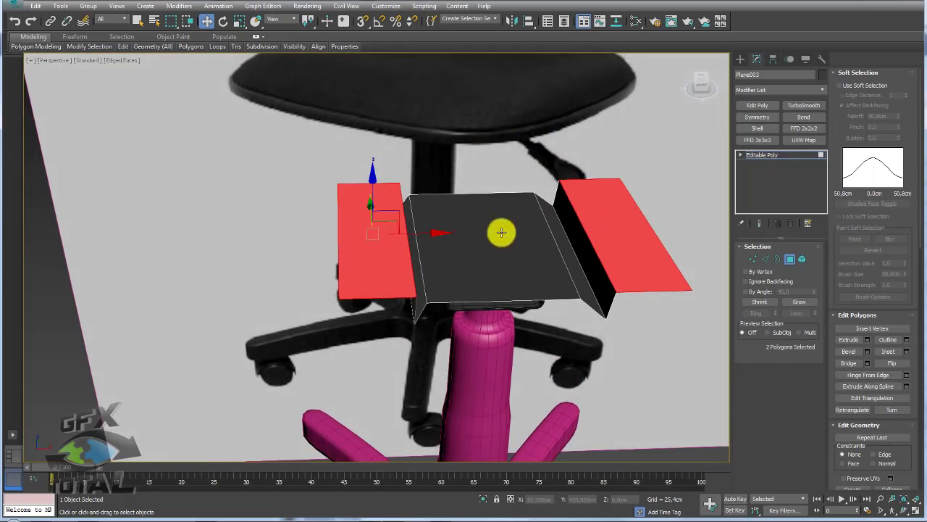
key(shift+z)
- Chamfer both fold edges by about 5.892 cm with 4 segments
click(766, 259)
key(shift+z)
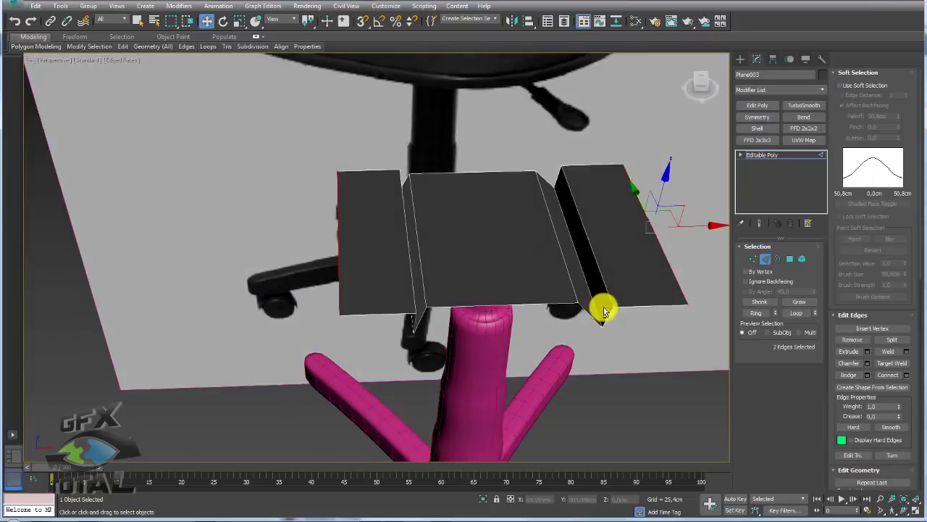
key(shift+z)
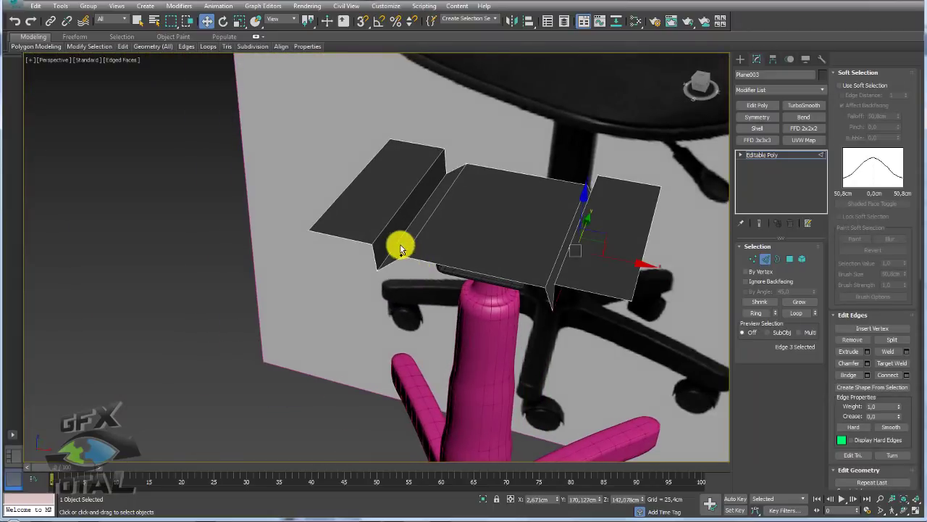
ctrl+click(395, 243)
click(867, 363)
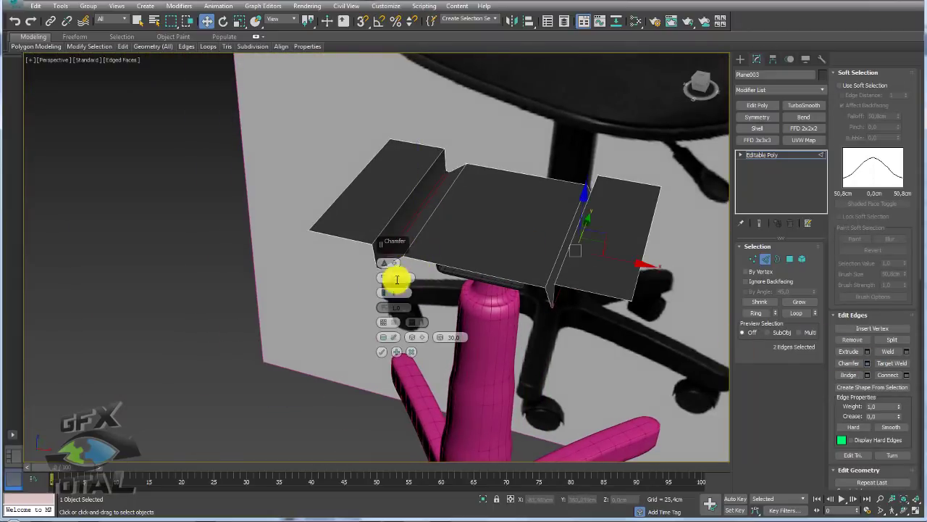
drag(390, 270, 384, 292)
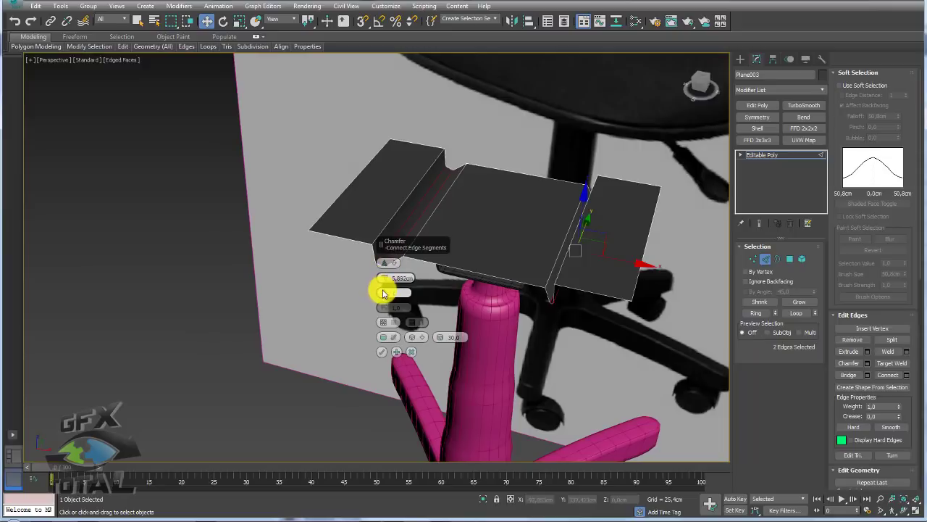
click(381, 351)
mouse_move(382, 351)
alt+middle_down()
mouse_move(456, 299)
mouse_move(453, 355)
alt+middle_up()
- Ring-select the edges across the right panel and connect them with extra edge loops
ctrl+click(654, 275)
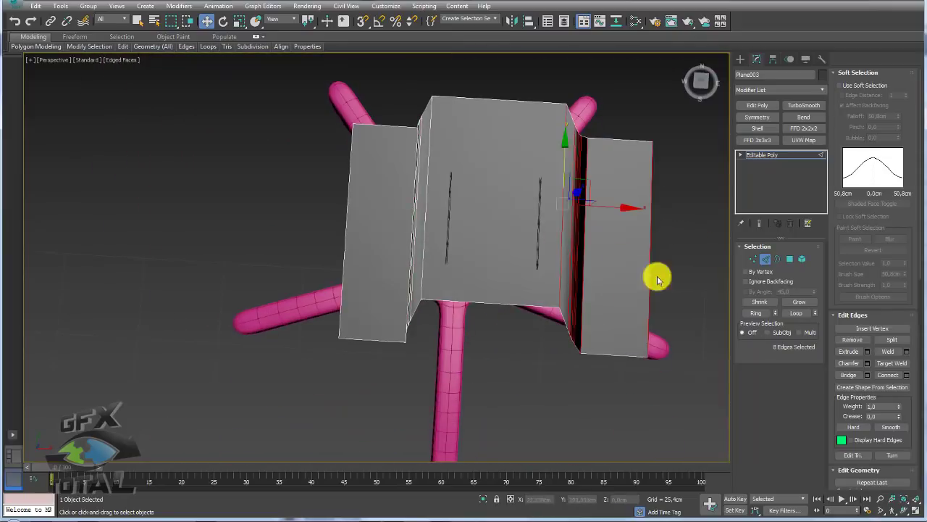
click(758, 313)
click(906, 374)
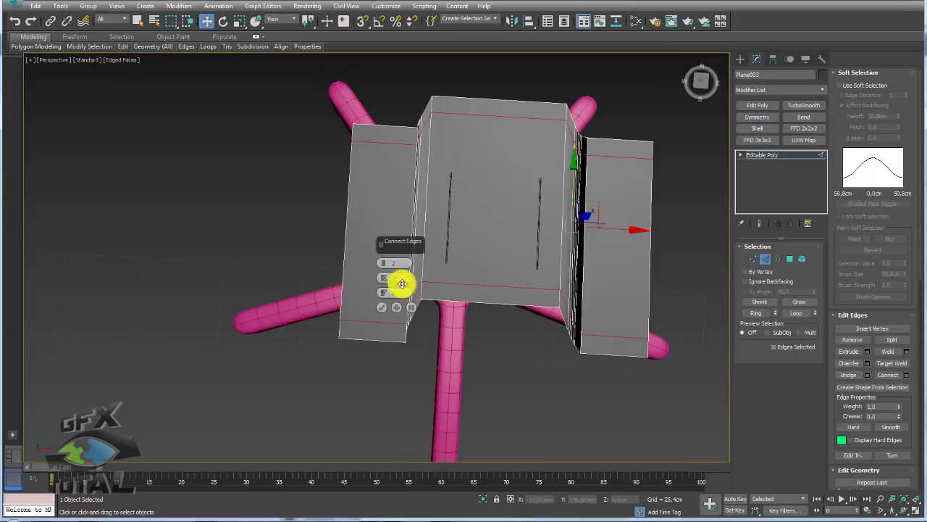
drag(387, 265, 385, 276)
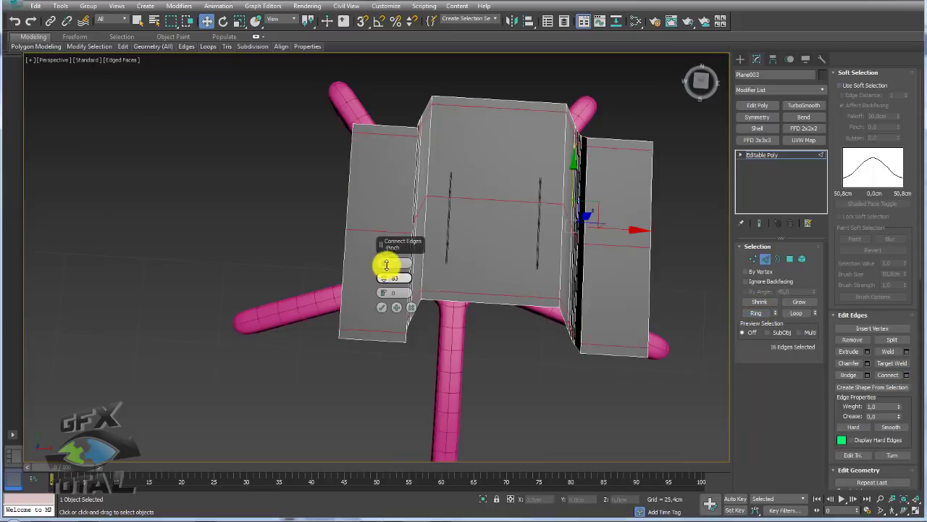
click(382, 308)
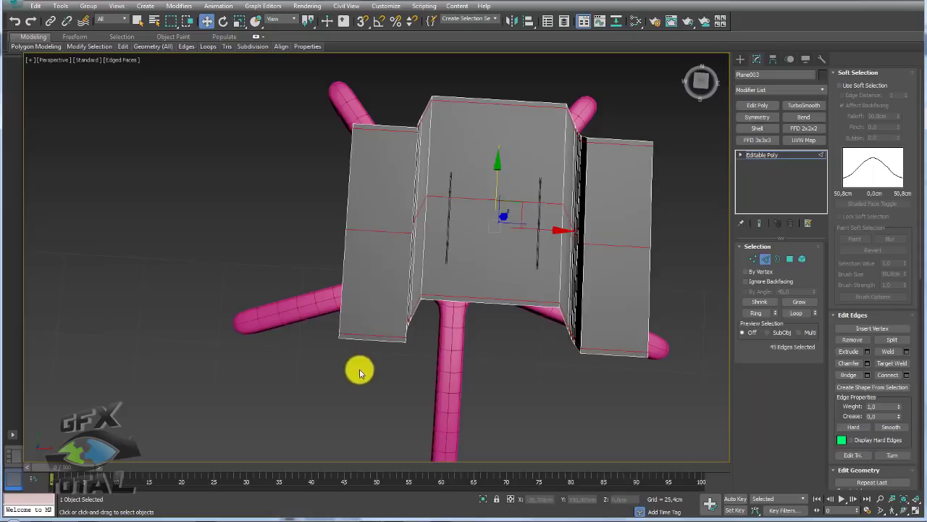
- Ring the plate's bottom edges and add further connecting edge loops across them
click(370, 337)
click(616, 352)
click(755, 312)
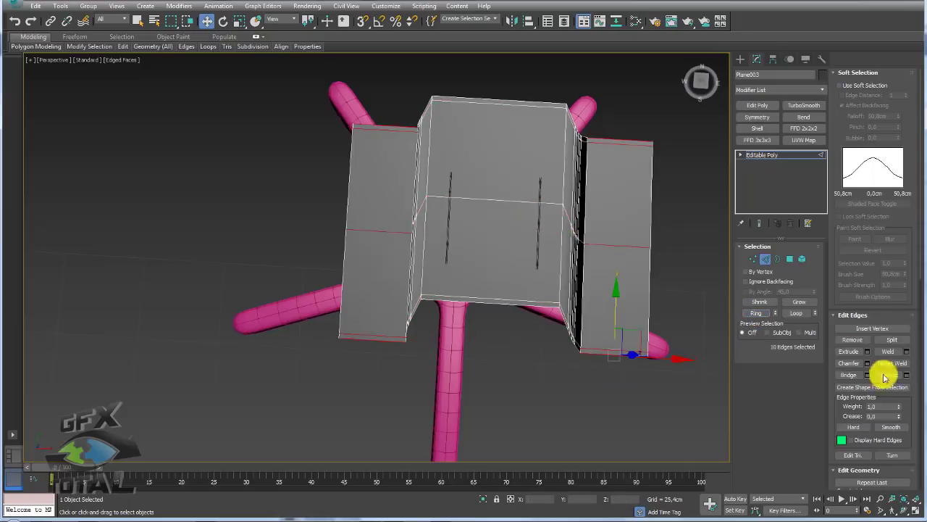
click(906, 375)
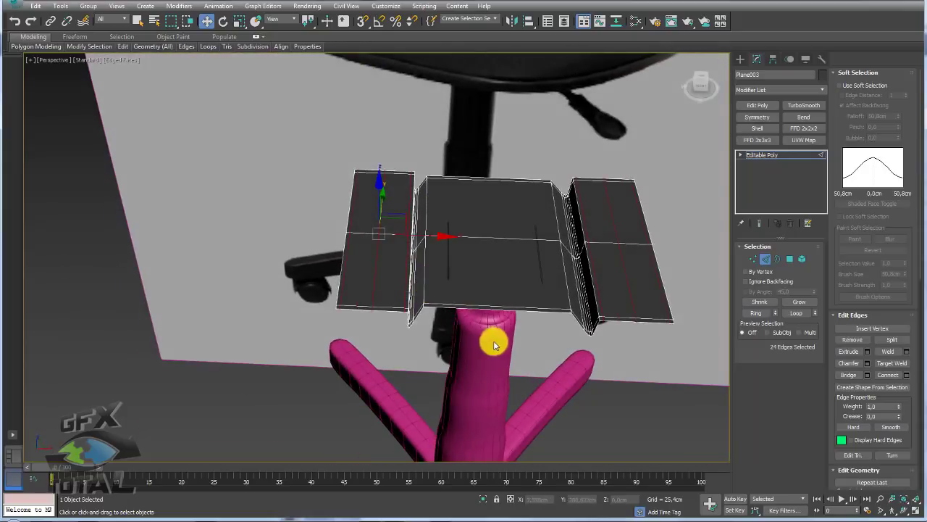
click(906, 375)
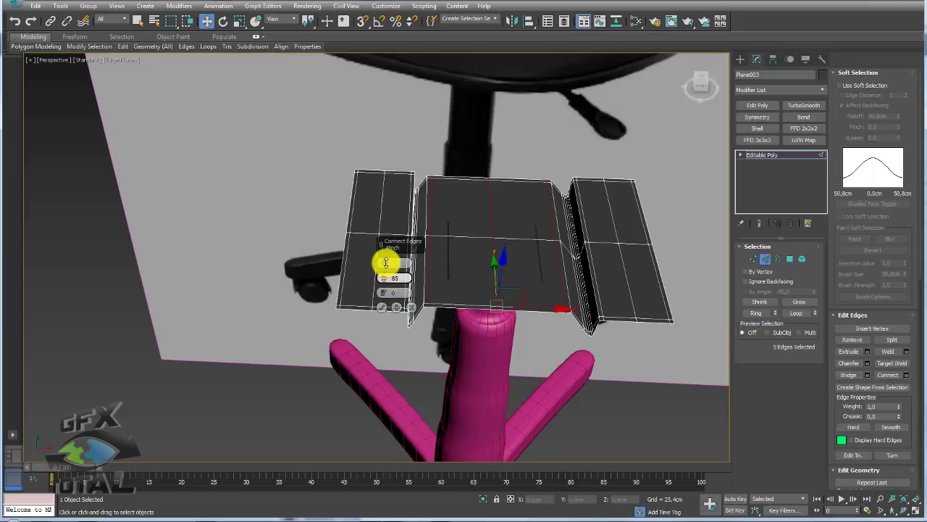
click(385, 310)
mouse_move(384, 310)
alt+middle_down()
mouse_move(533, 282)
mouse_move(528, 265)
mouse_move(572, 238)
mouse_move(635, 238)
mouse_move(728, 182)
mouse_move(604, 182)
mouse_move(594, 205)
mouse_move(621, 207)
mouse_move(616, 263)
mouse_move(555, 244)
mouse_move(588, 247)
mouse_move(594, 195)
mouse_move(623, 173)
mouse_move(666, 193)
mouse_move(519, 211)
mouse_move(442, 163)
alt+middle_up()
scroll(635, 243, up, 2)
click(769, 157)
click(757, 128)
scroll(616, 263, up, 2)
scroll(588, 247, down, 3)
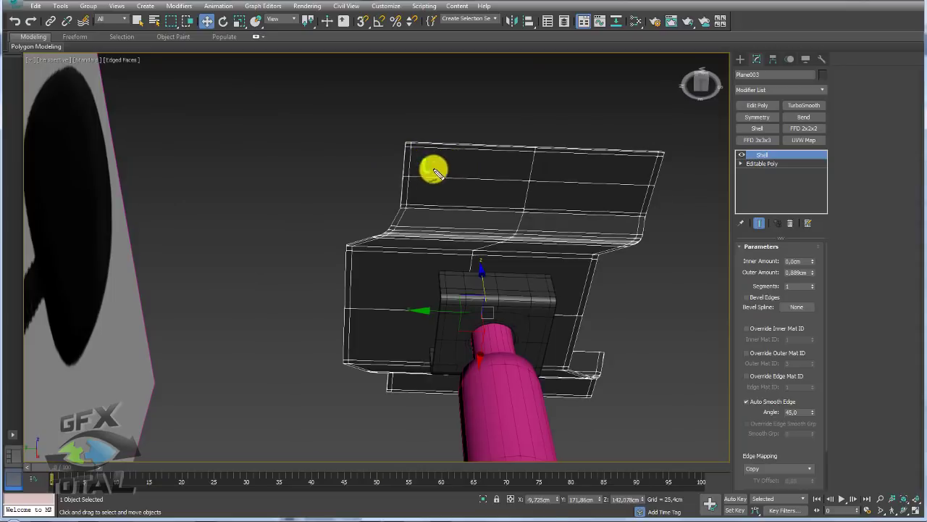
click(428, 162)
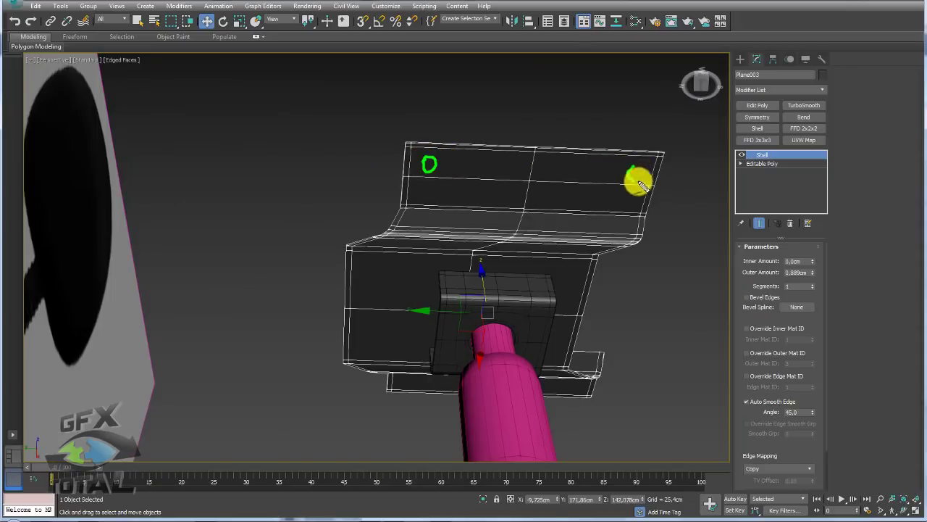
click(405, 382)
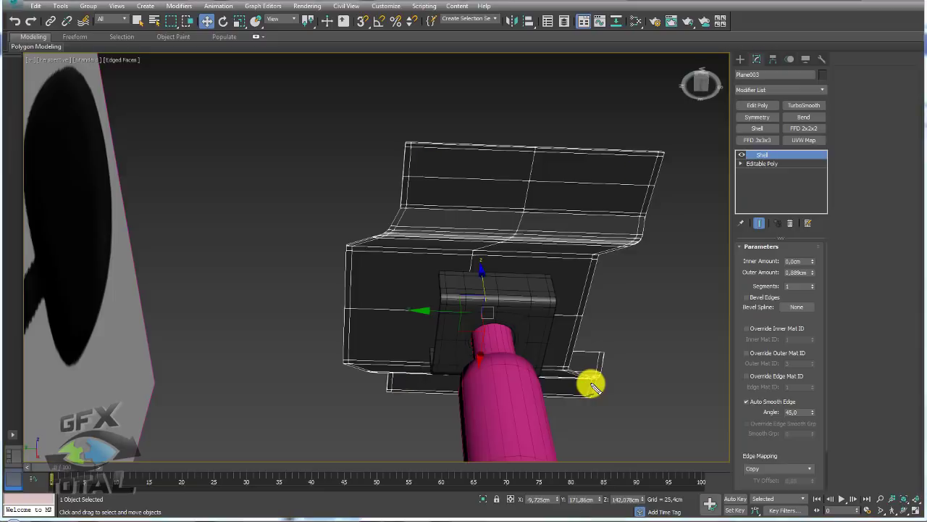
mouse_move(456, 277)
alt+middle_down()
mouse_move(424, 269)
mouse_move(456, 277)
mouse_move(459, 289)
alt+middle_up()
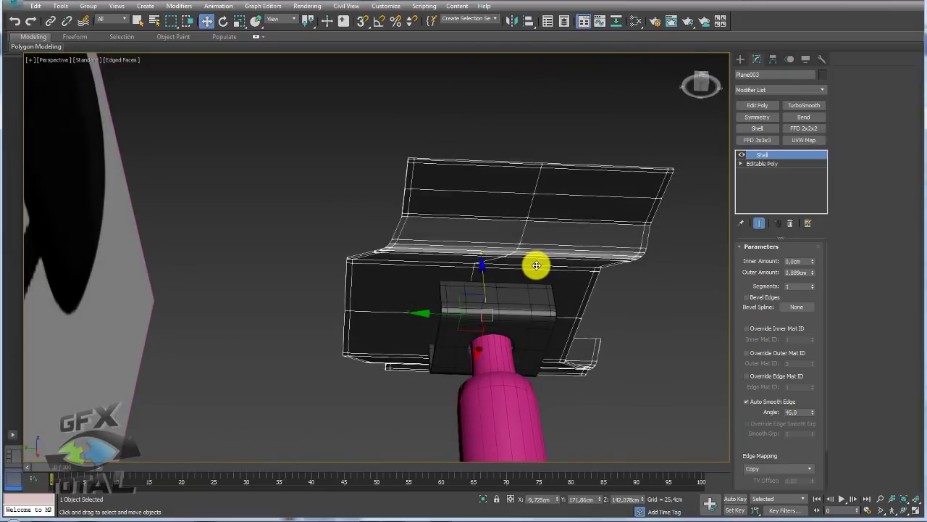
alt+middle_drag(507, 263, 479, 232)
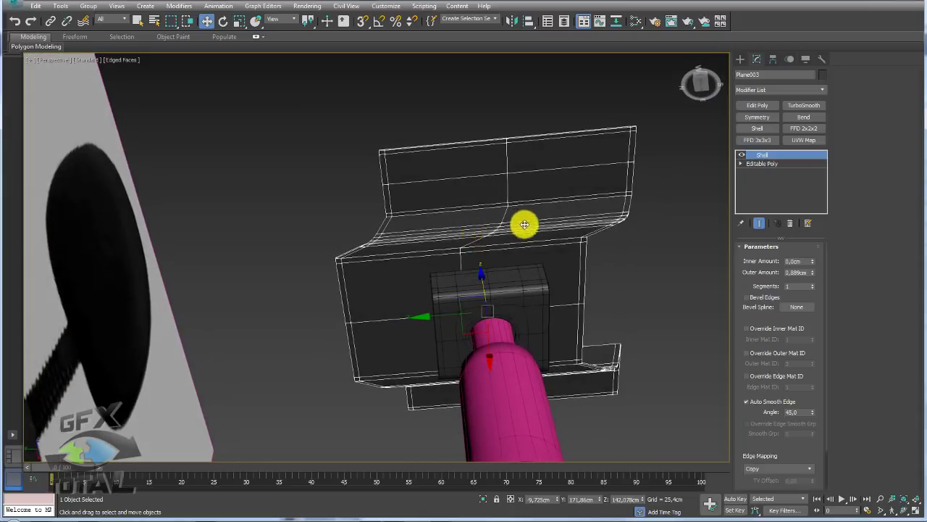
mouse_move(626, 160)
alt+middle_down()
mouse_move(628, 137)
mouse_move(565, 229)
mouse_move(542, 243)
mouse_move(488, 343)
mouse_move(501, 269)
mouse_move(528, 226)
mouse_move(431, 310)
alt+middle_up()
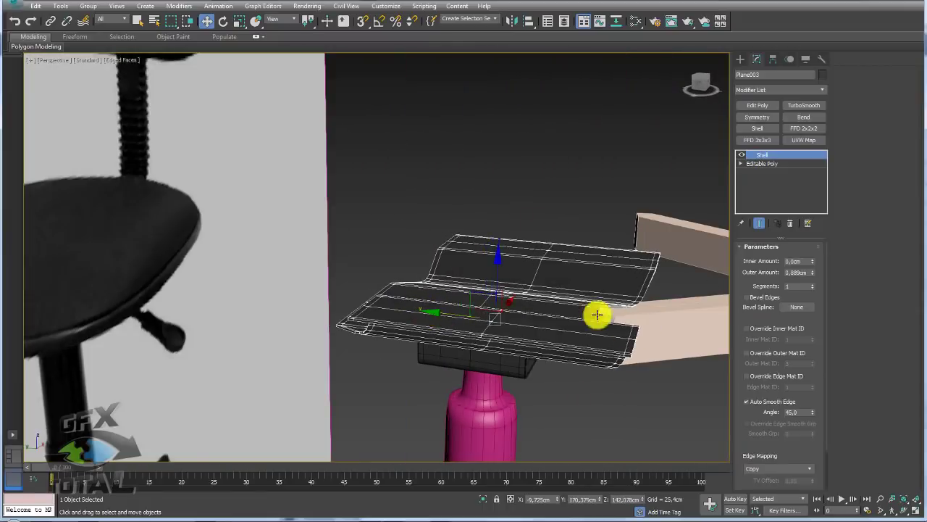
alt+middle_drag(596, 315, 580, 230)
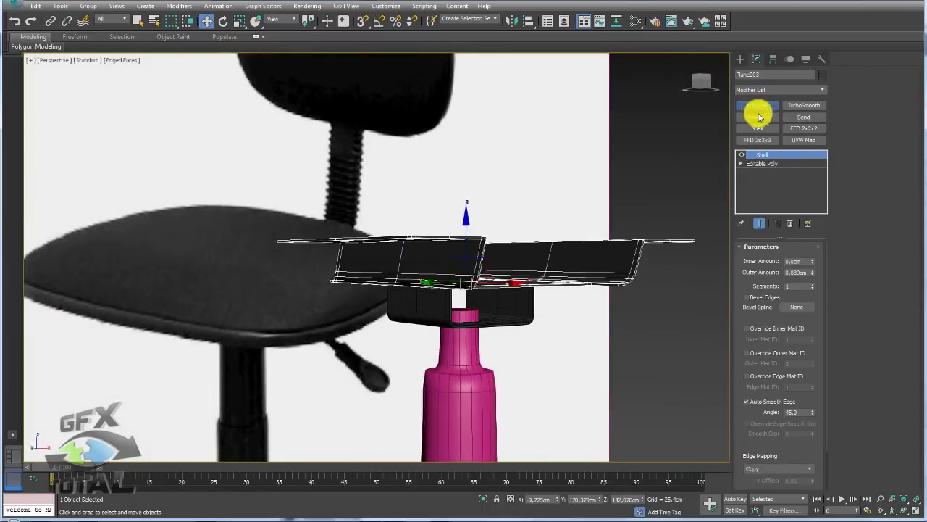
- Add Edit Poly above Shell and connect the folded-side edge ring with 2 loops, pinch 31
click(758, 109)
mouse_move(536, 255)
alt+middle_down()
mouse_move(509, 250)
mouse_move(709, 269)
alt+middle_up()
click(766, 327)
alt+middle_drag(703, 306, 615, 243)
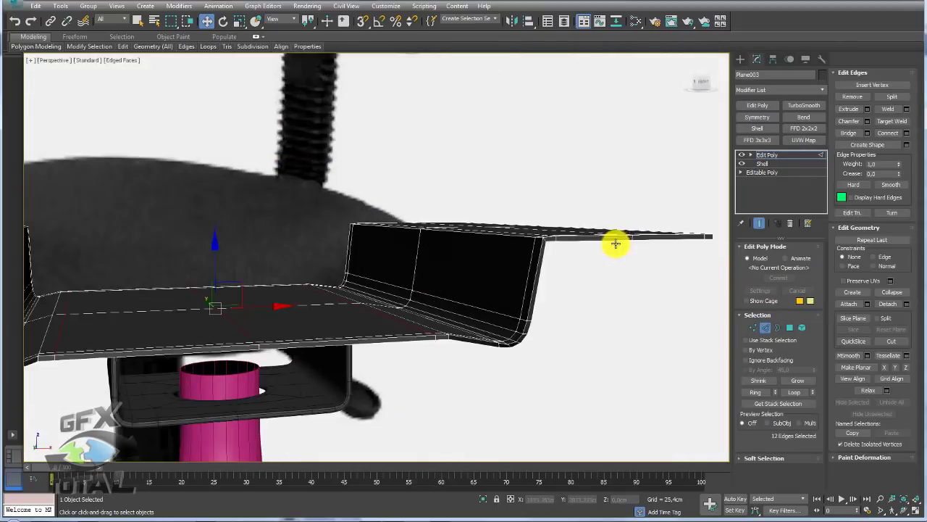
scroll(547, 233, up, 2)
click(499, 226)
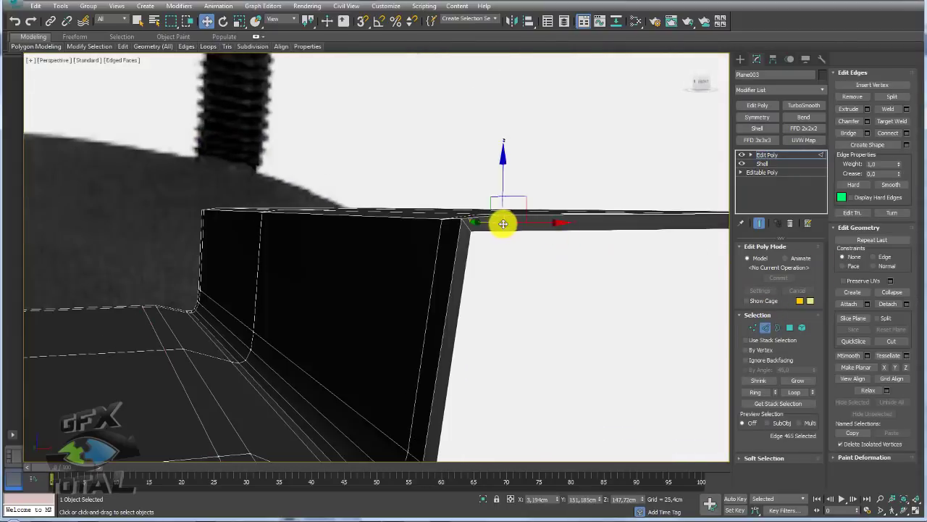
click(755, 391)
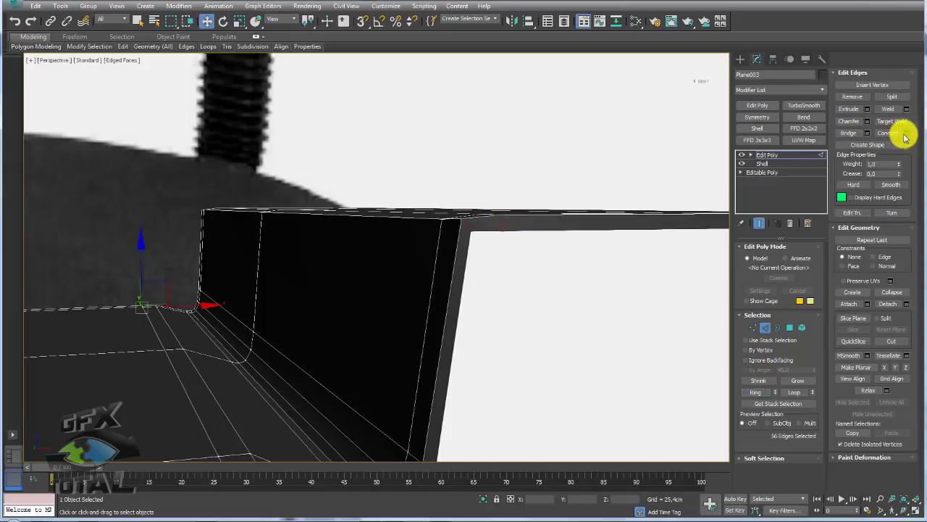
click(906, 133)
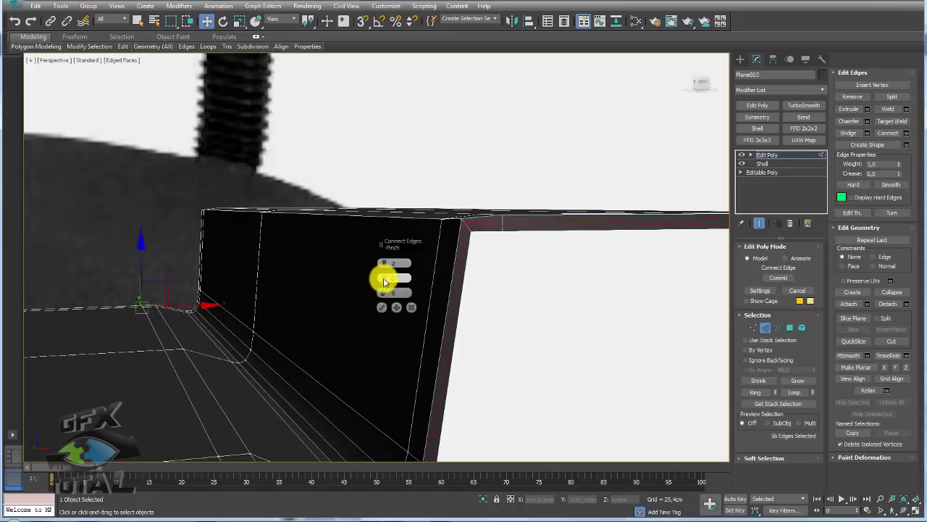
drag(383, 277, 384, 215)
click(384, 308)
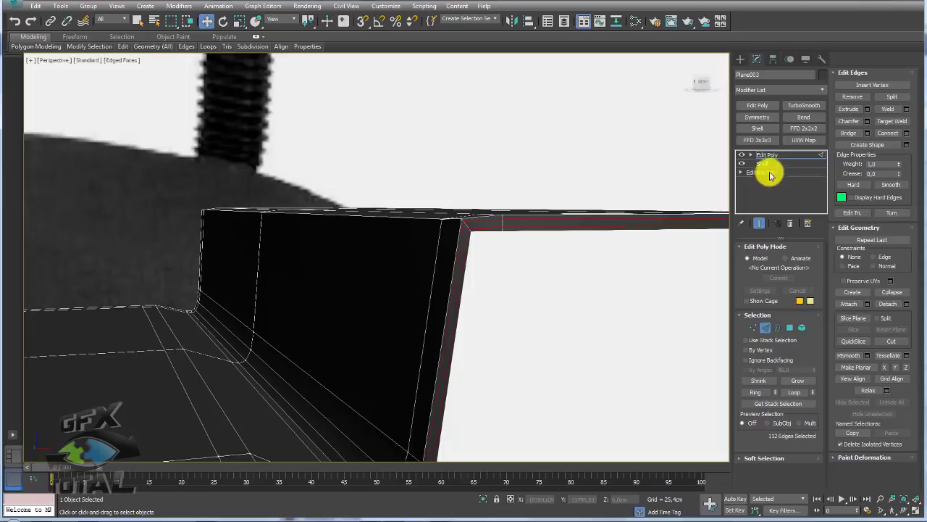
- Apply TurboSmooth at 1 iteration to the seat plate
click(766, 155)
scroll(535, 198, down, 5)
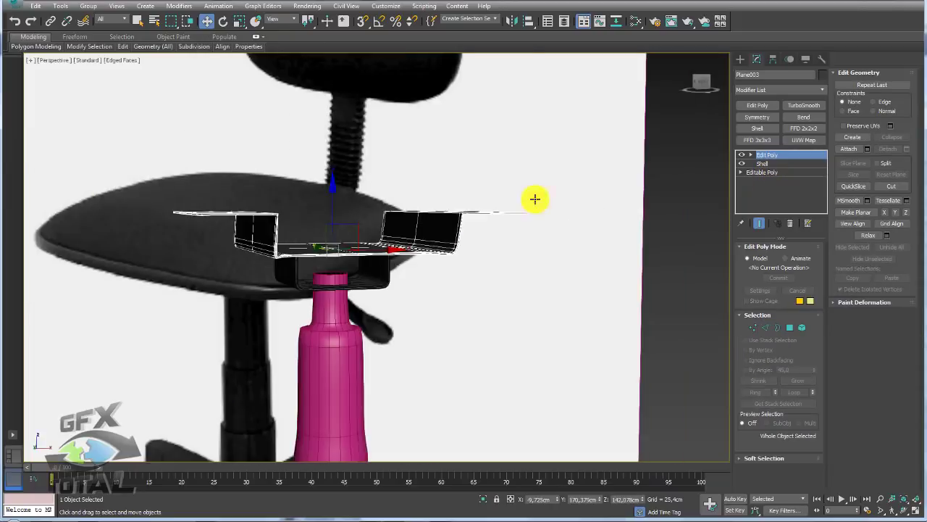
click(803, 105)
mouse_move(507, 227)
alt+middle_down()
mouse_move(652, 283)
mouse_move(546, 306)
mouse_move(456, 234)
mouse_move(534, 213)
mouse_move(489, 225)
mouse_move(513, 273)
mouse_move(471, 280)
mouse_move(487, 224)
alt+middle_up()
- Select Cylinder009 and enter Edge mode on its Editable Poly base
click(447, 294)
scroll(487, 224, up, 3)
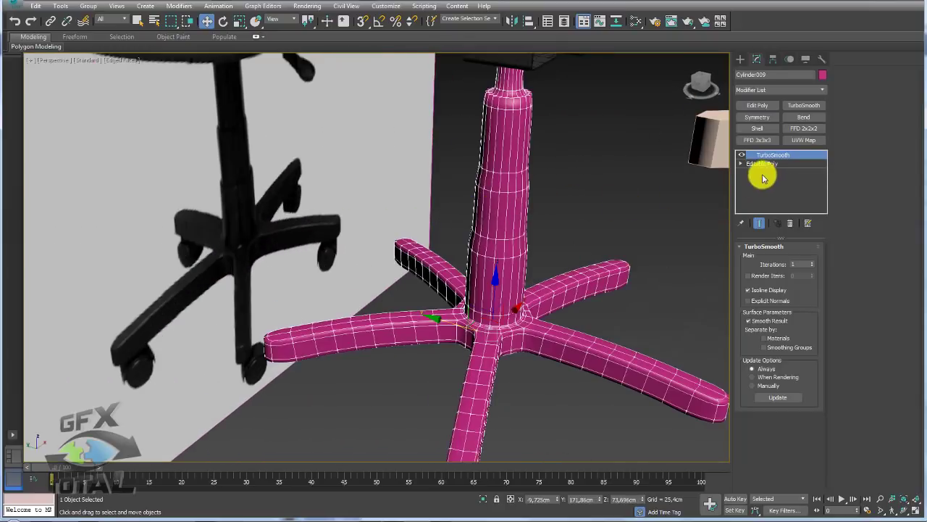
click(762, 163)
scroll(600, 224, up, 3)
click(765, 259)
scroll(513, 249, up, 3)
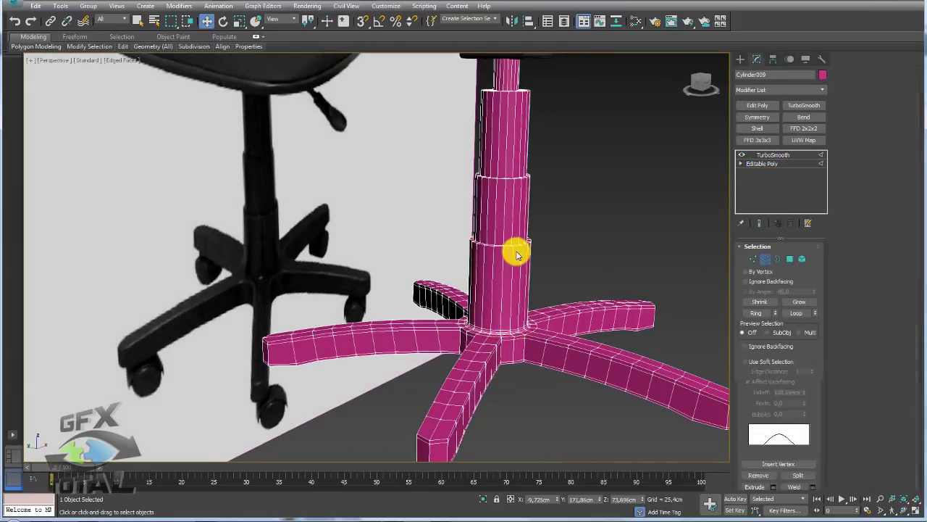
- Ring the lower and upper column edges, connect them with 2 loops, and show TurboSmooth
click(510, 253)
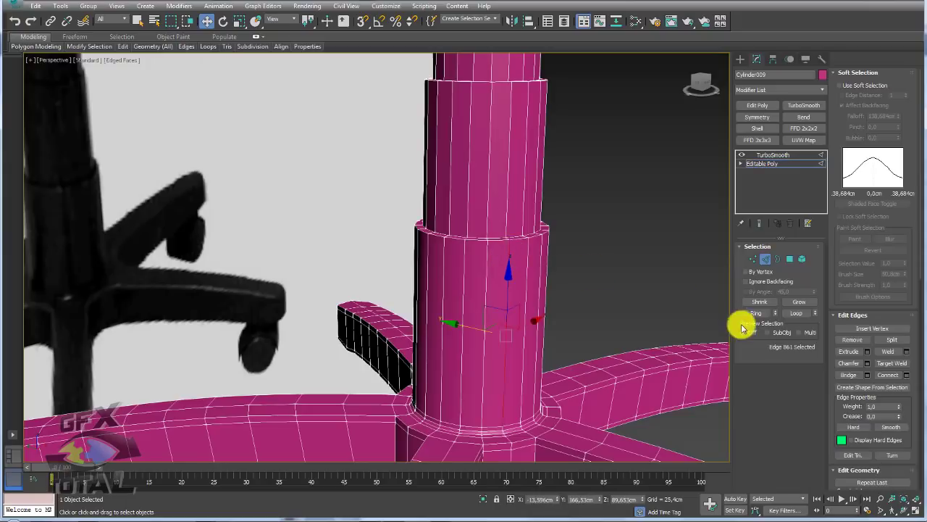
ctrl+click(524, 182)
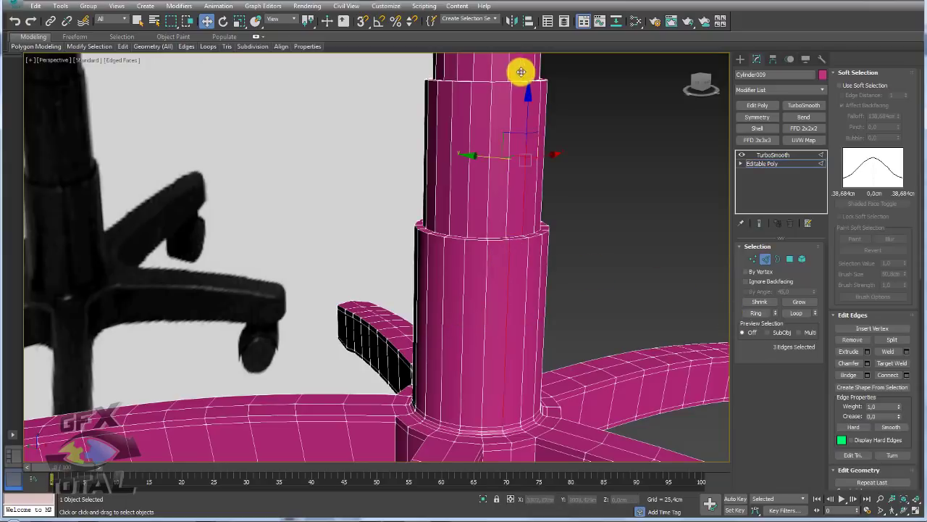
click(756, 313)
click(906, 375)
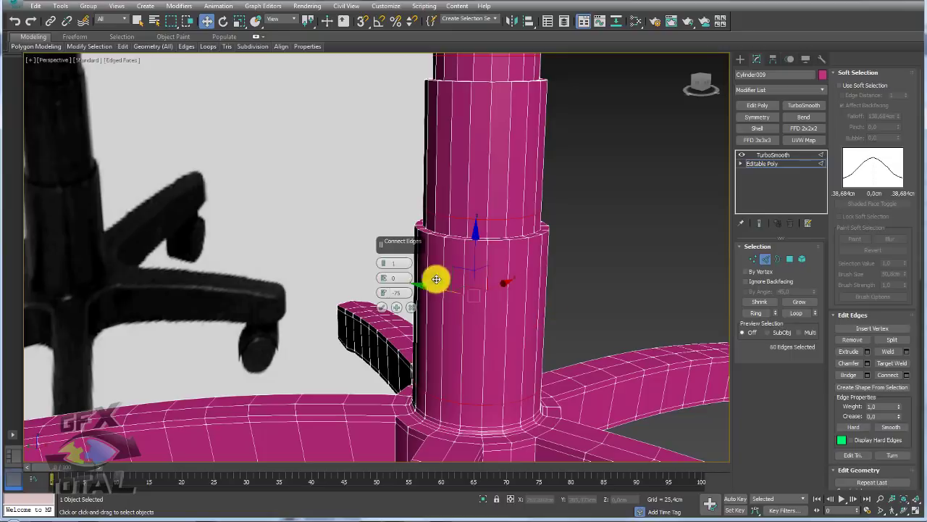
text(2)
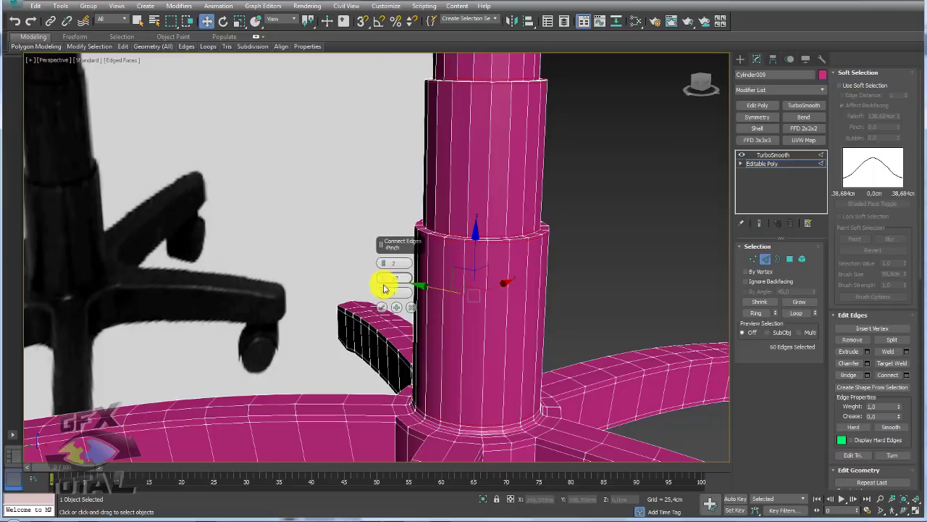
click(383, 308)
click(768, 155)
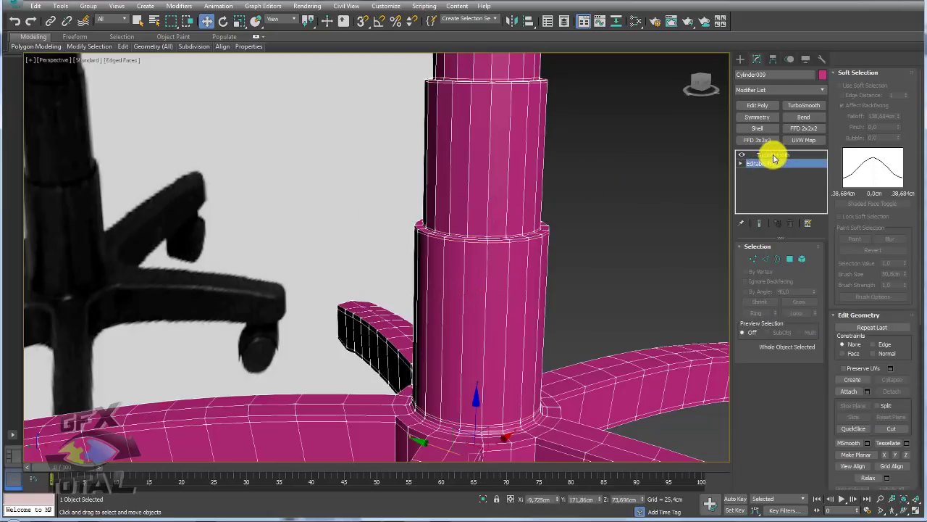
mouse_move(591, 153)
alt+middle_down()
mouse_move(560, 195)
mouse_move(629, 163)
alt+middle_up()
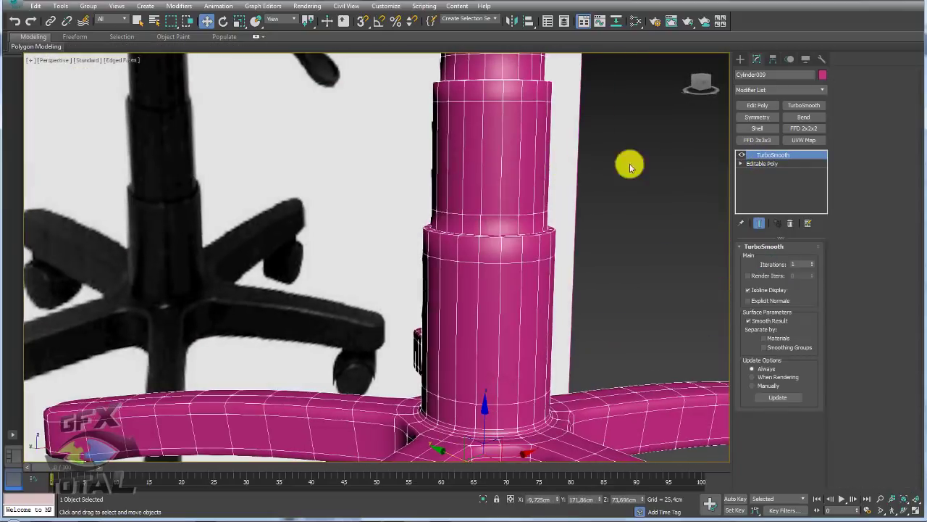
- Select an edge ring on the lower column and connect it to add edge loops
click(759, 165)
click(766, 258)
alt+middle_drag(478, 246, 519, 249)
scroll(519, 249, up, 3)
click(515, 242)
mouse_move(523, 138)
middle_down()
mouse_move(524, 208)
mouse_move(503, 292)
mouse_move(507, 95)
mouse_move(486, 224)
mouse_move(497, 279)
mouse_move(480, 191)
middle_up()
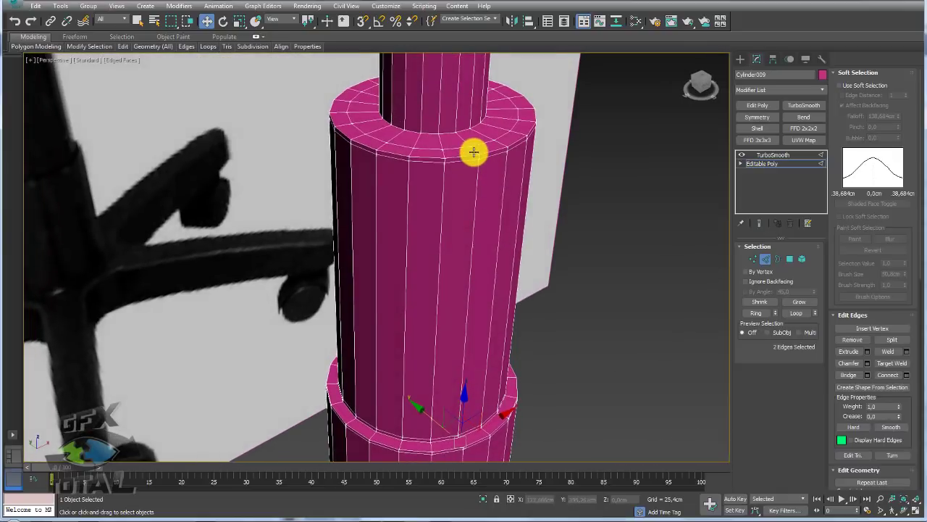
click(756, 313)
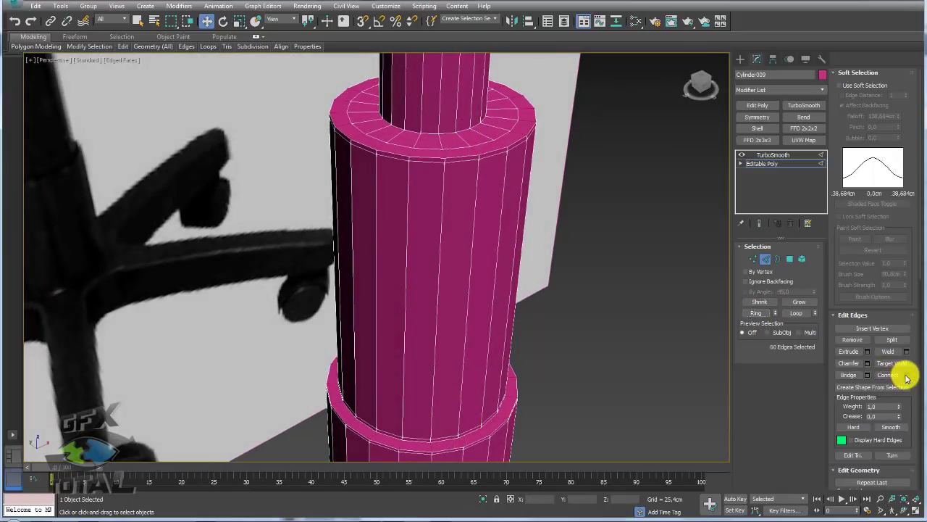
click(906, 374)
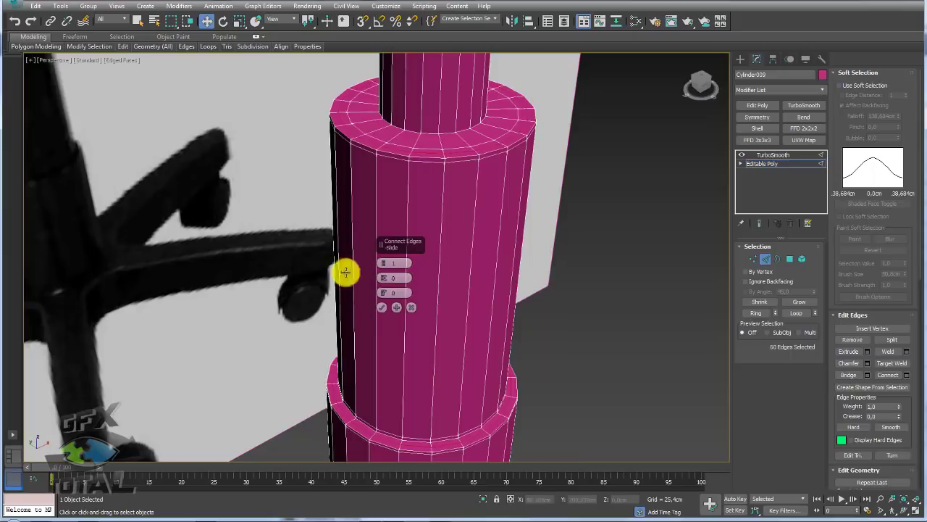
click(384, 308)
- Inspect the smoothed column result with TurboSmooth shown
alt+middle_drag(480, 275, 658, 205)
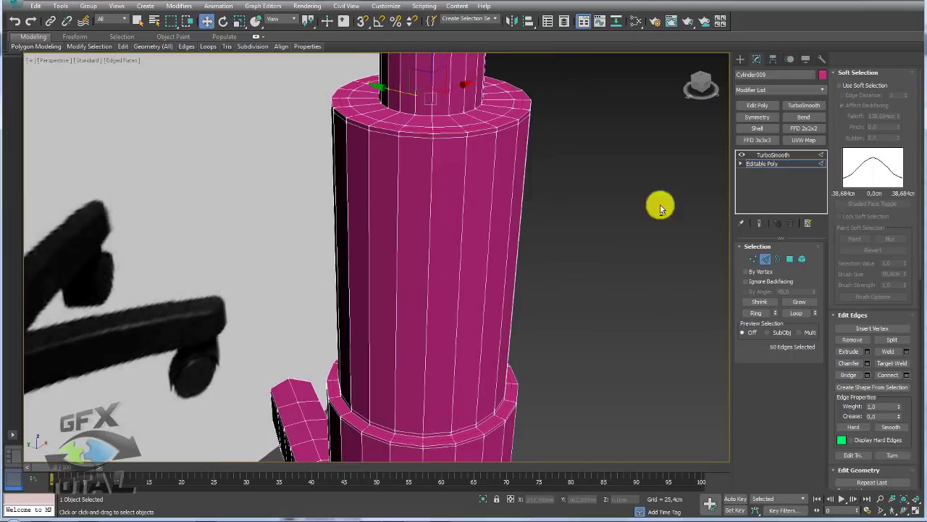
click(772, 158)
scroll(568, 197, down, 5)
mouse_move(568, 197)
alt+middle_down()
mouse_move(563, 215)
mouse_move(572, 196)
alt+middle_up()
scroll(534, 173, up, 3)
scroll(534, 174, up, 3)
- Add a connected edge loop around the upper column's ring, sliding it down
click(761, 163)
click(766, 259)
scroll(569, 220, up, 2)
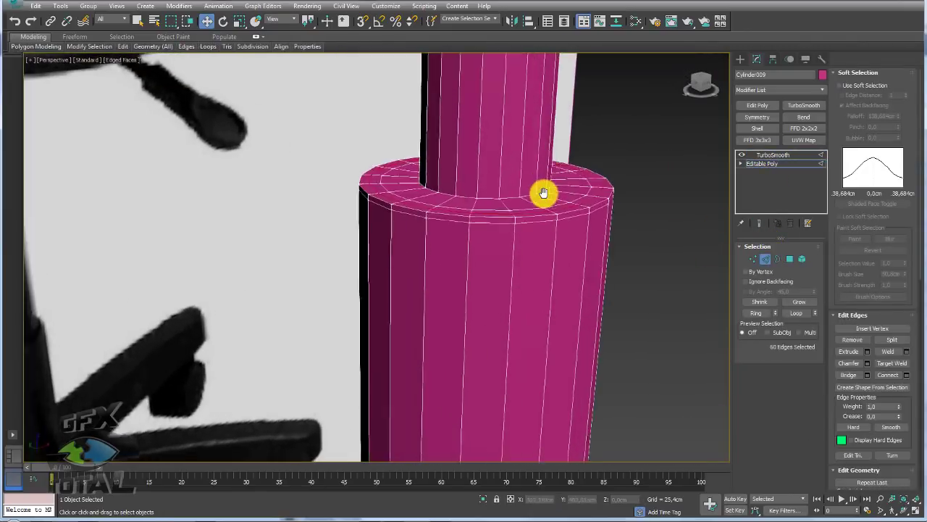
scroll(562, 217, up, 2)
click(555, 225)
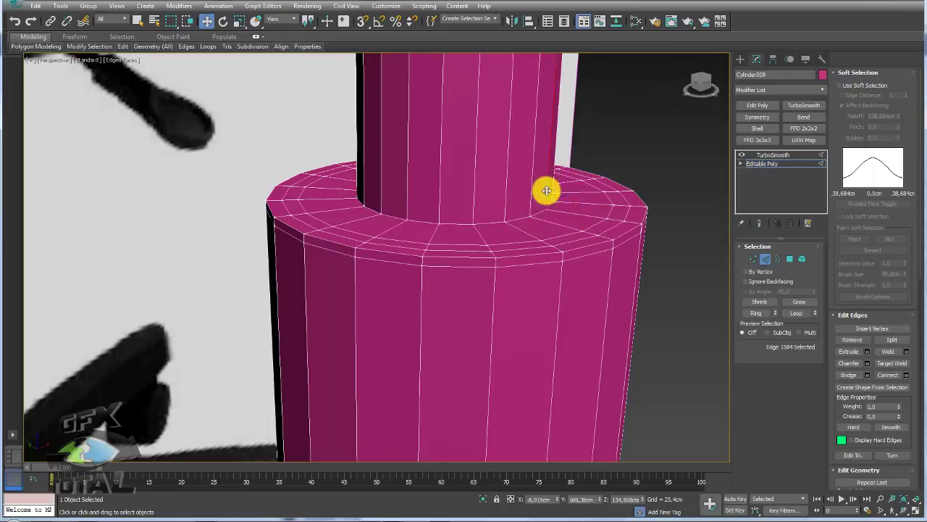
click(756, 313)
click(905, 375)
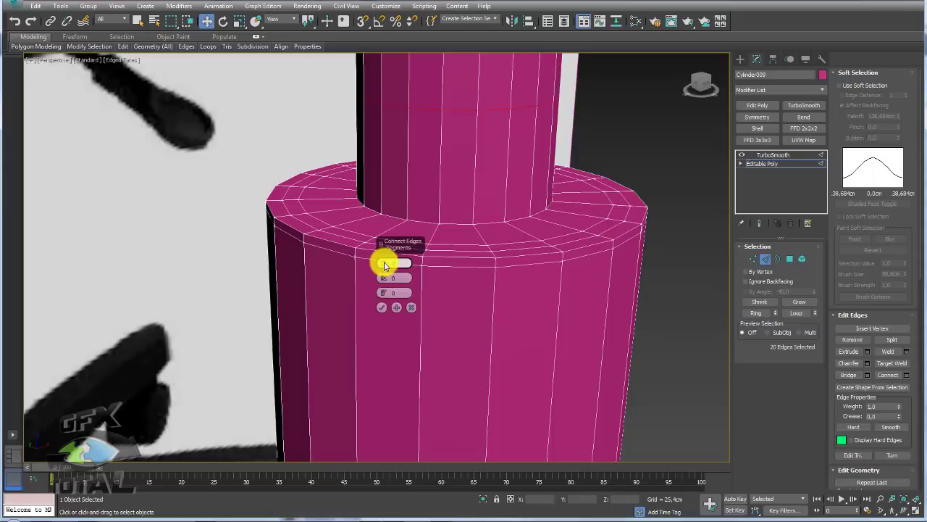
drag(384, 252, 384, 121)
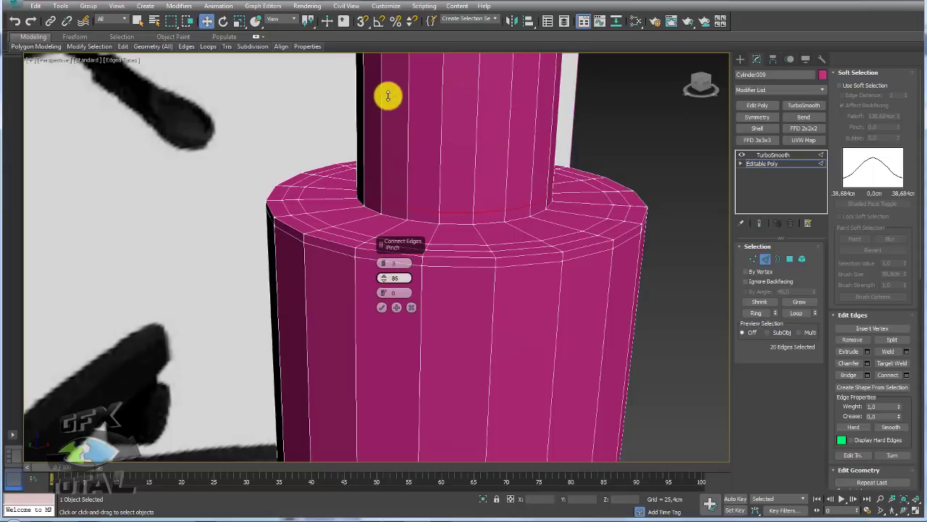
click(382, 307)
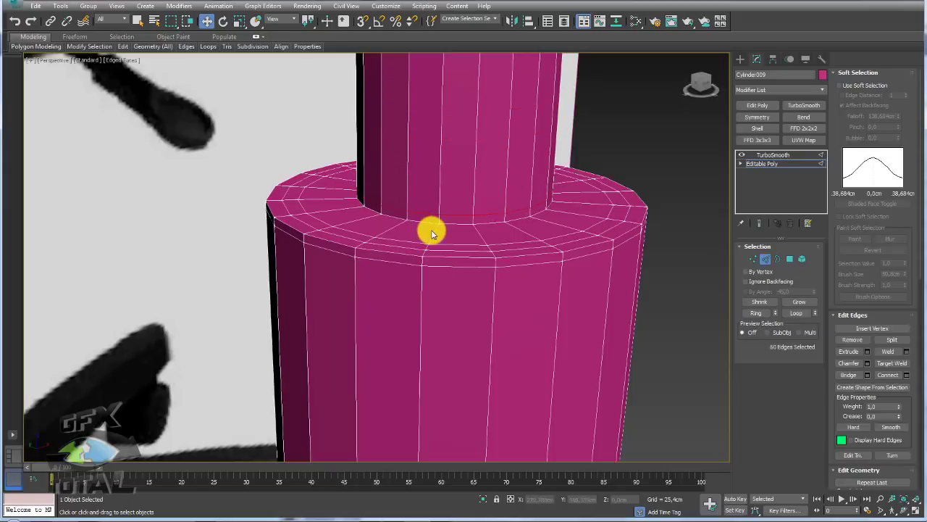
- Add an edge loop around the column's top shoulder ring at a new height
click(435, 230)
click(755, 312)
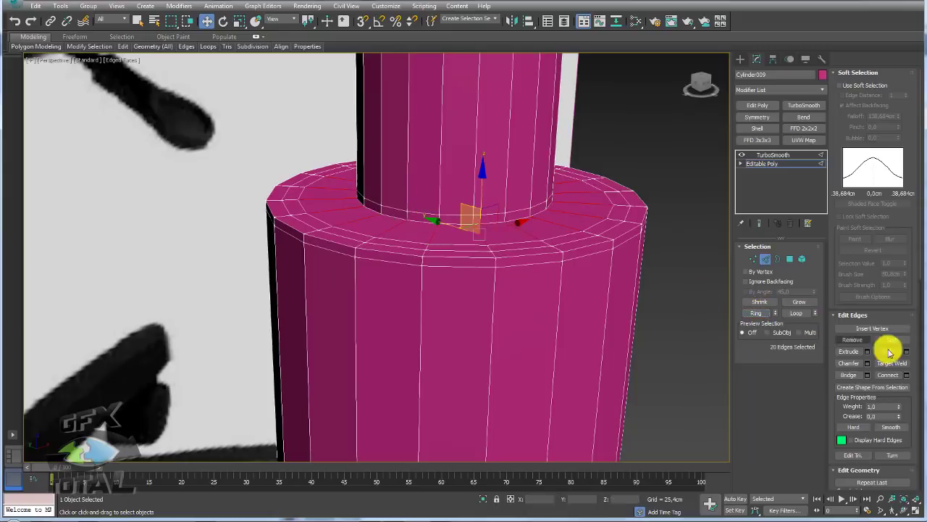
click(905, 375)
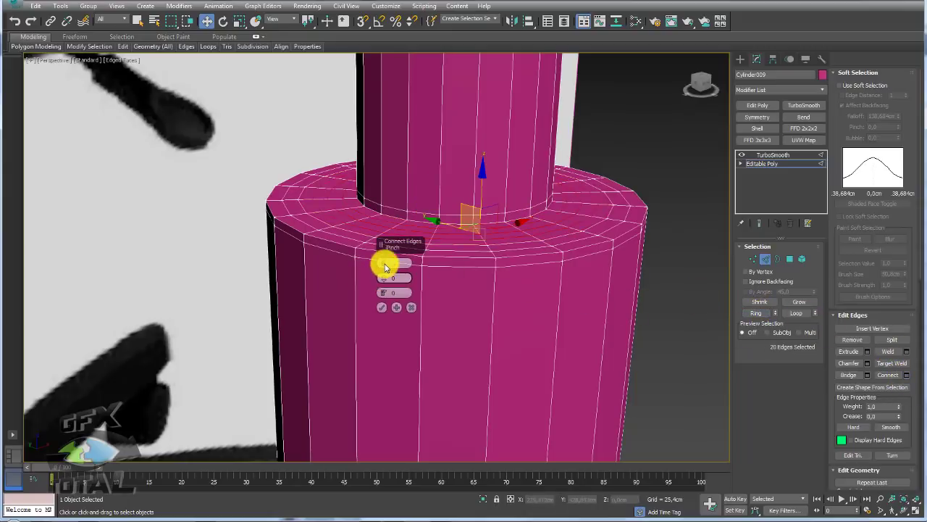
drag(387, 322, 389, 139)
click(382, 307)
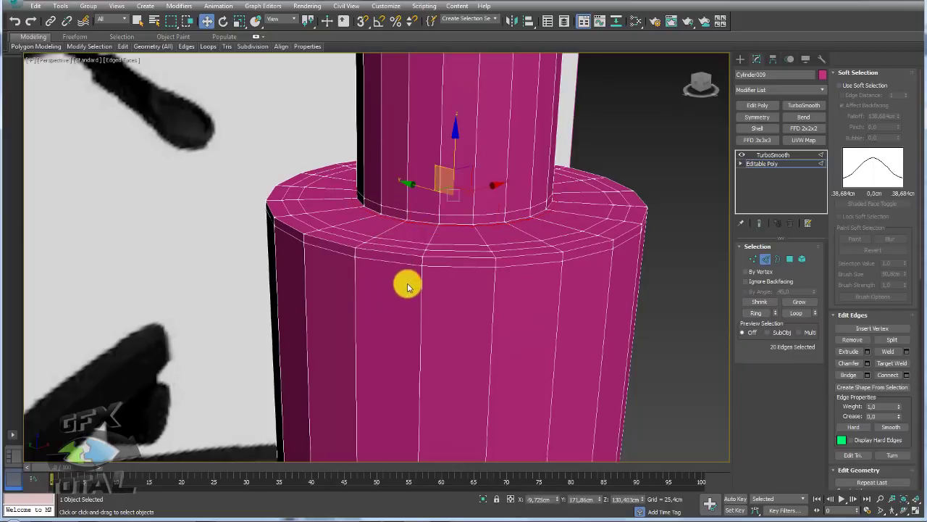
- Connect the remaining selected column edges to commit one more edge ring
alt+middle_drag(407, 282, 490, 236)
scroll(571, 227, down, 3)
scroll(406, 263, down, 3)
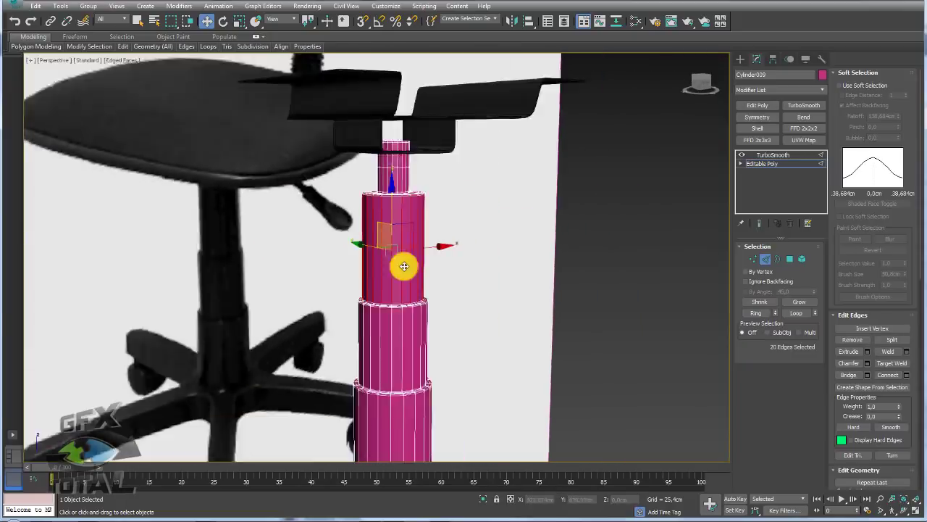
scroll(441, 249, down, 3)
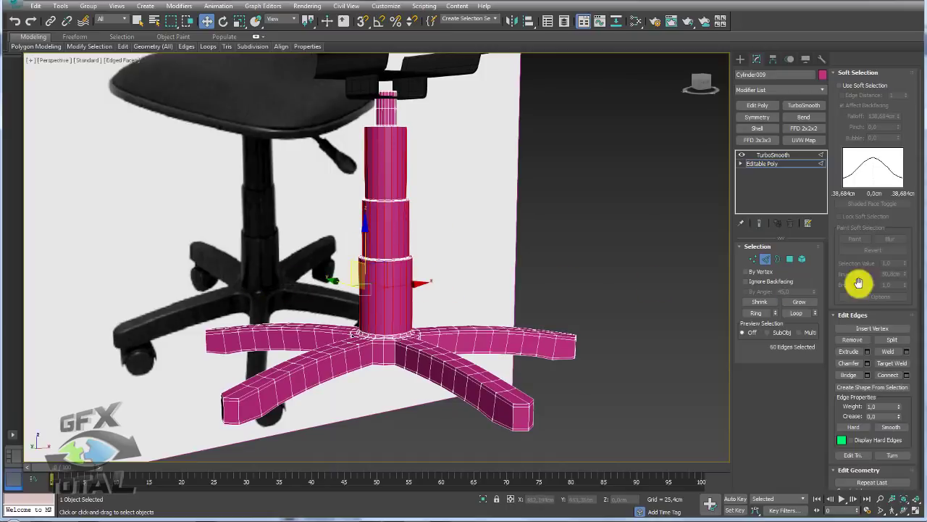
click(901, 373)
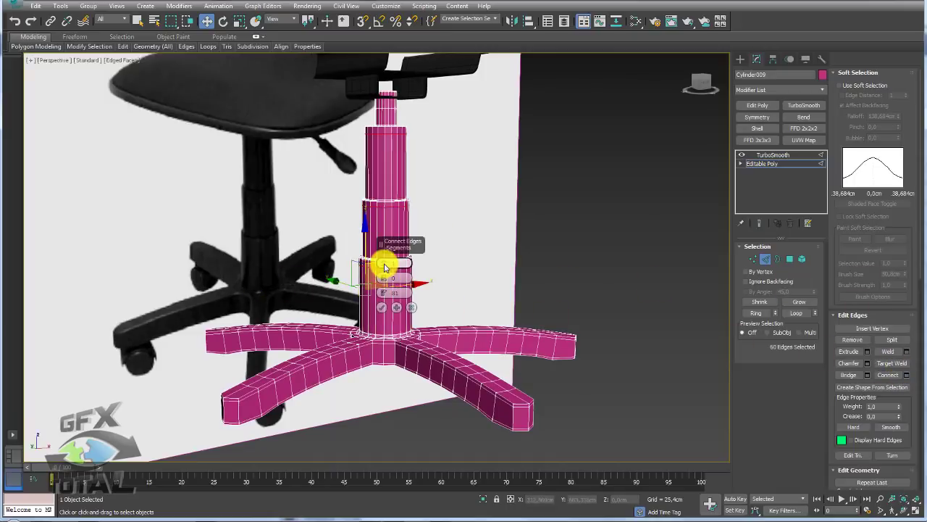
click(384, 307)
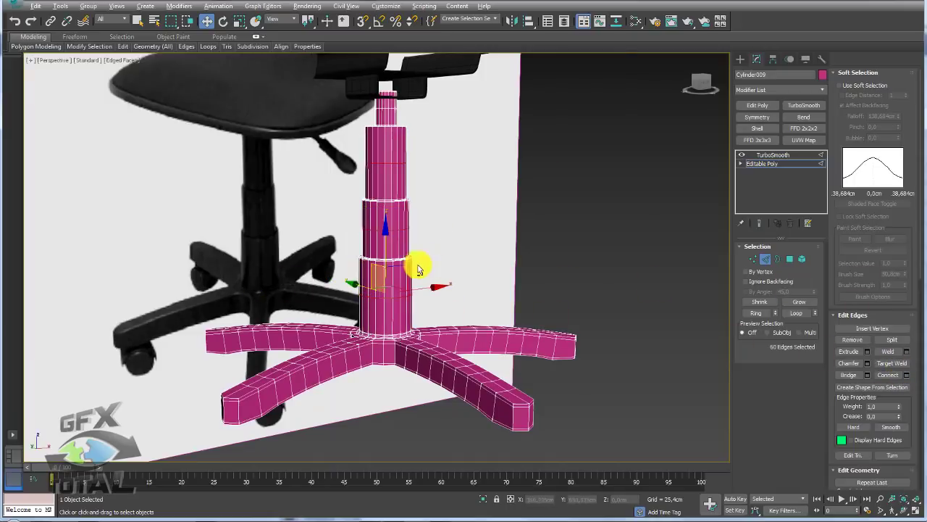
mouse_move(418, 269)
alt+middle_down()
mouse_move(387, 265)
mouse_move(416, 300)
alt+middle_up()
- Activate TurboSmooth on Cylinder009 and recolour the base from pink to dark
click(770, 162)
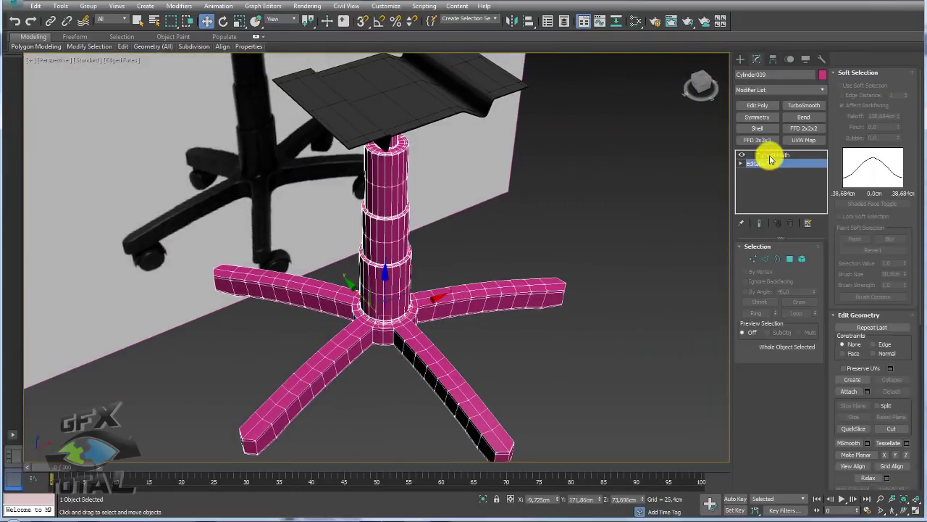
click(770, 156)
click(822, 75)
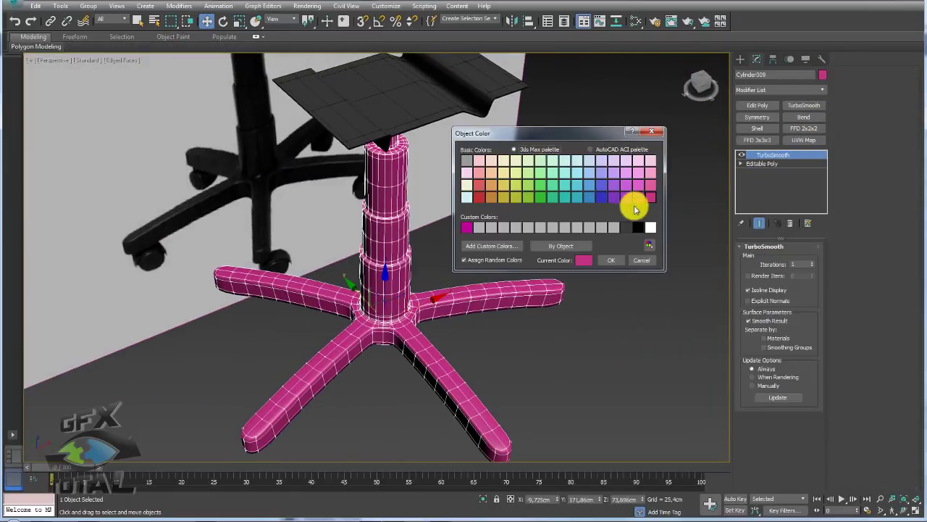
click(635, 200)
click(621, 257)
mouse_move(607, 263)
alt+middle_down()
mouse_move(521, 228)
mouse_move(606, 221)
mouse_move(645, 253)
mouse_move(594, 238)
mouse_move(590, 246)
alt+middle_up()
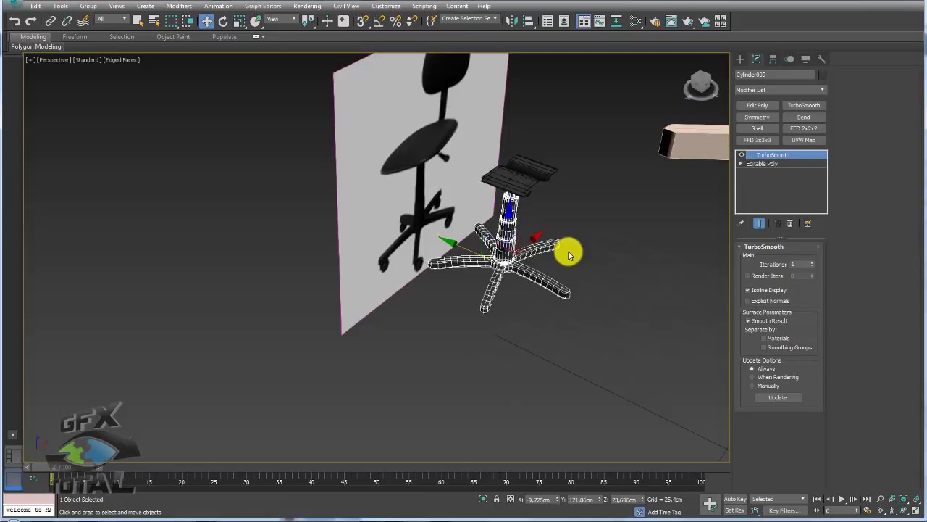
- Delete the extra light-coloured five-leg model
click(538, 319)
scroll(544, 334, down, 5)
mouse_move(544, 334)
alt+middle_down()
mouse_move(483, 341)
mouse_move(426, 319)
alt+middle_up()
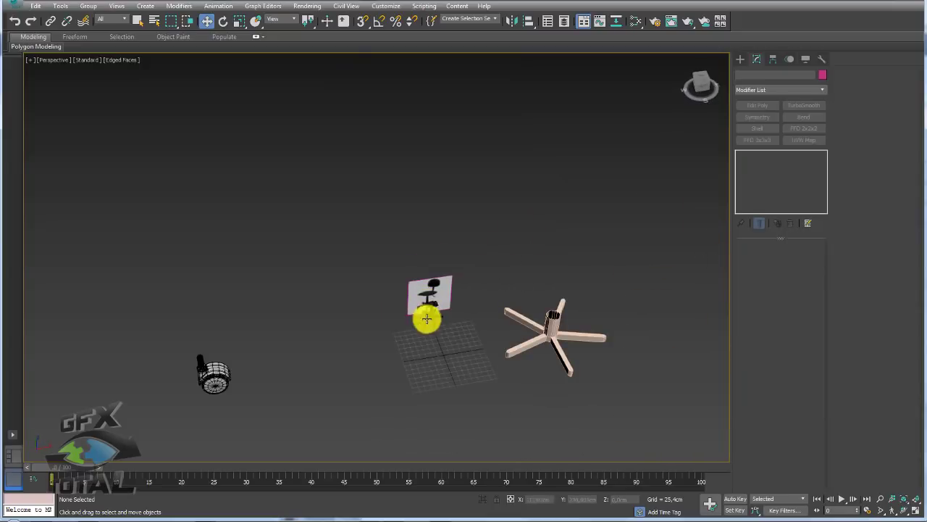
click(586, 378)
key(Delete)
- Move the caster onto the grid and scale it much smaller beside the base
click(204, 374)
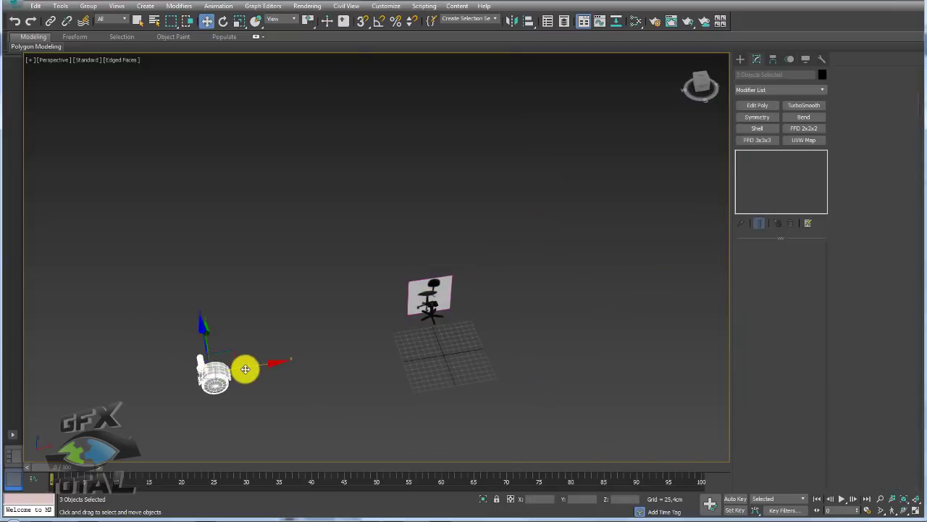
mouse_move(245, 370)
mouse_down()
mouse_move(408, 358)
mouse_move(484, 341)
mouse_up()
mouse_move(484, 341)
alt+middle_down()
mouse_move(497, 331)
mouse_move(458, 239)
alt+middle_up()
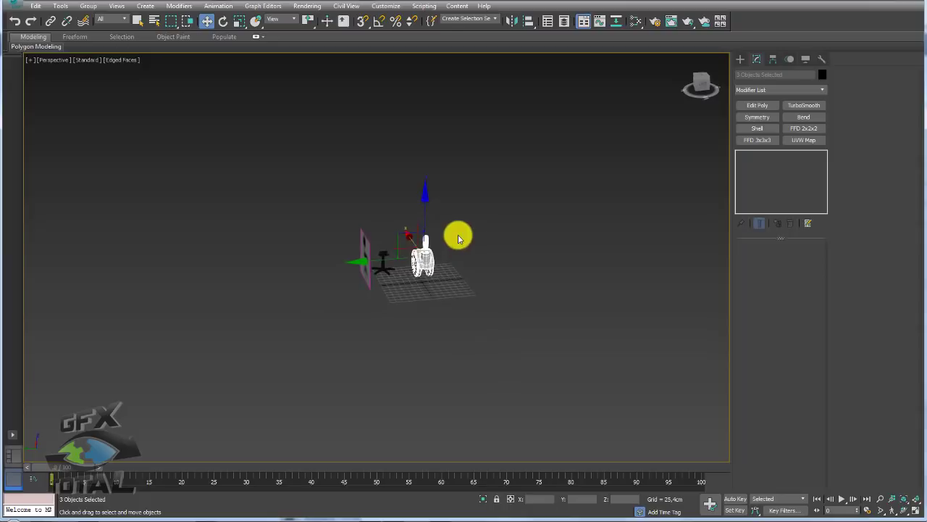
scroll(458, 239, up, 3)
key(r)
mouse_move(393, 265)
mouse_down()
mouse_move(383, 268)
mouse_move(389, 362)
mouse_move(414, 443)
mouse_up()
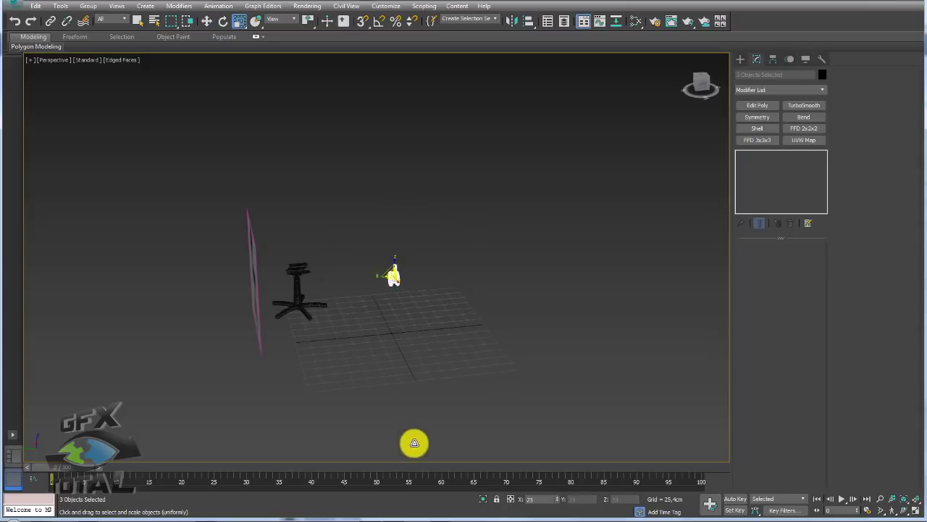
key(w)
alt+middle_drag(414, 443, 393, 259)
drag(387, 249, 319, 284)
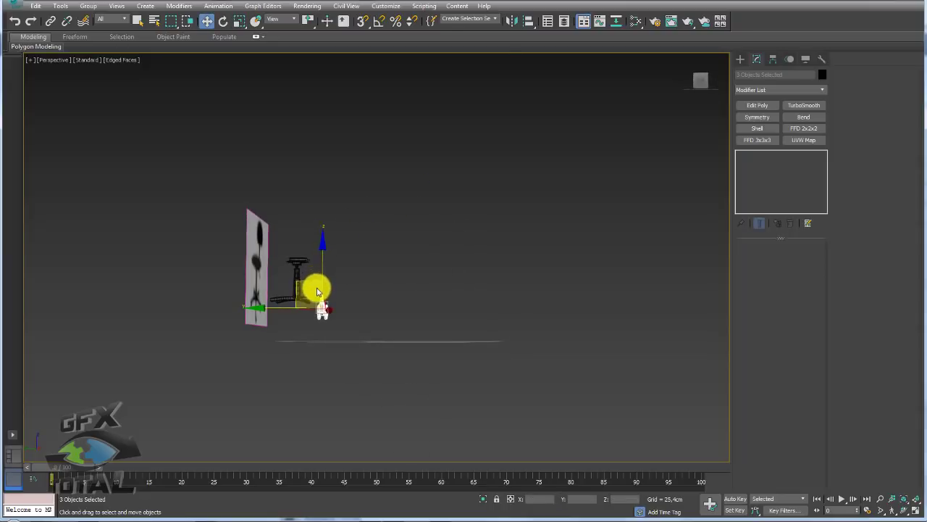
- Bring the caster close to one leg of the chair base
scroll(317, 291, up, 5)
key(e)
key(r)
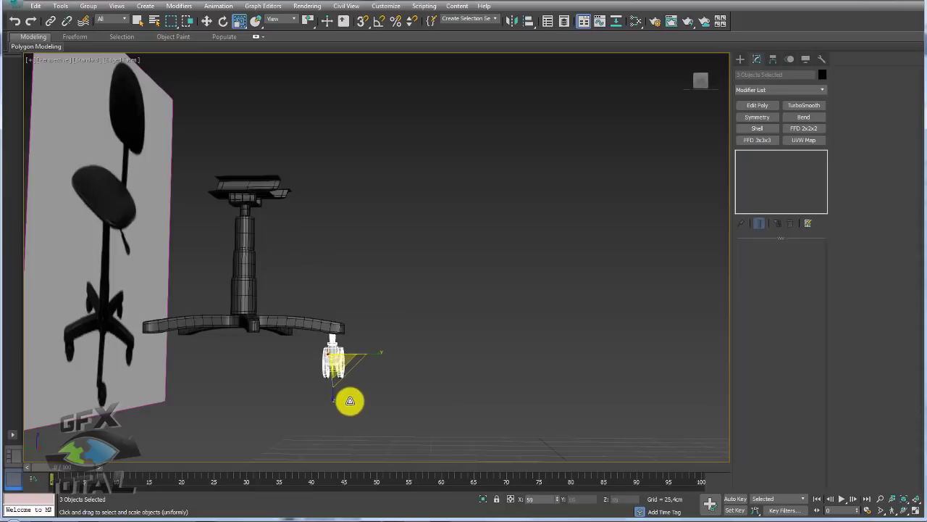
alt+middle_drag(350, 401, 306, 379)
scroll(331, 342, up, 4)
scroll(352, 327, up, 2)
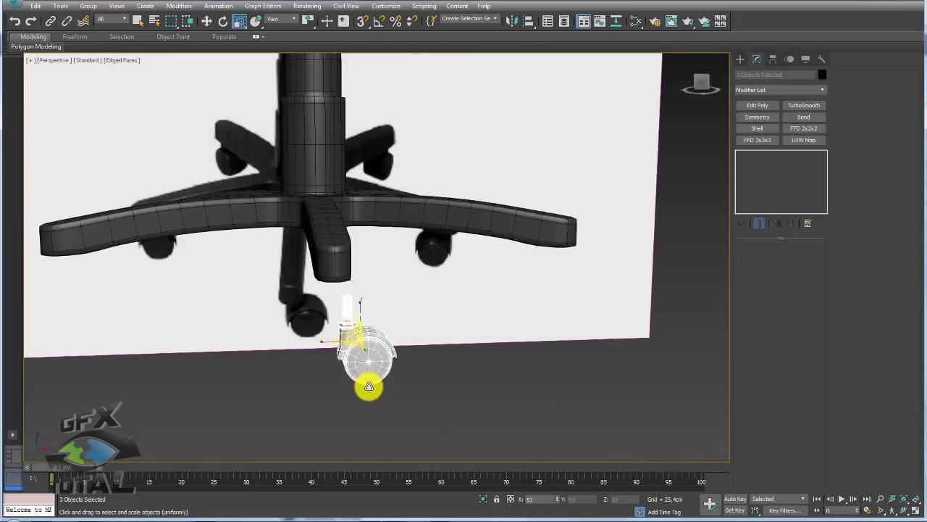
key(w)
mouse_move(383, 403)
alt+middle_down()
mouse_move(384, 263)
mouse_move(362, 279)
mouse_move(375, 326)
mouse_move(459, 360)
mouse_move(425, 339)
alt+middle_up()
key(e)
key(r)
key(w)
scroll(401, 284, up, 2)
scroll(406, 287, down, 3)
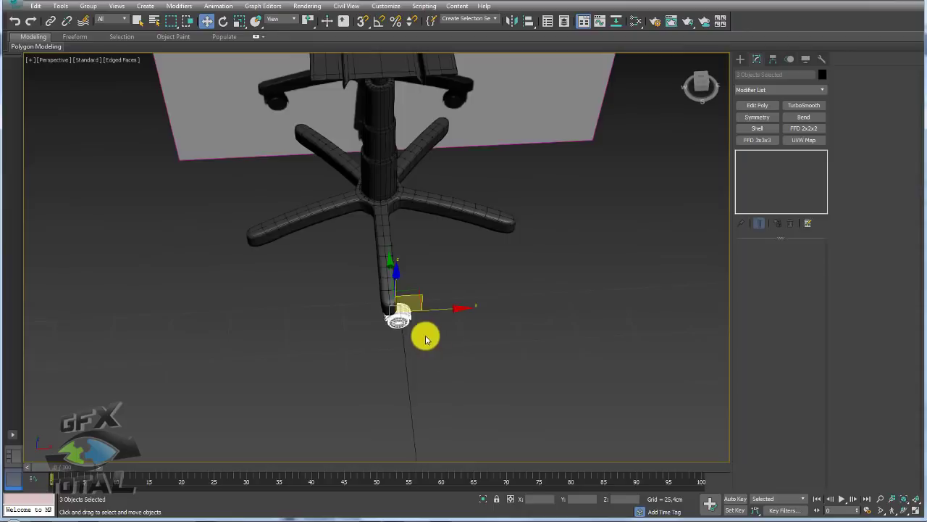
scroll(425, 339, up, 5)
mouse_move(384, 315)
alt+middle_down()
mouse_move(381, 261)
mouse_move(385, 307)
alt+middle_up()
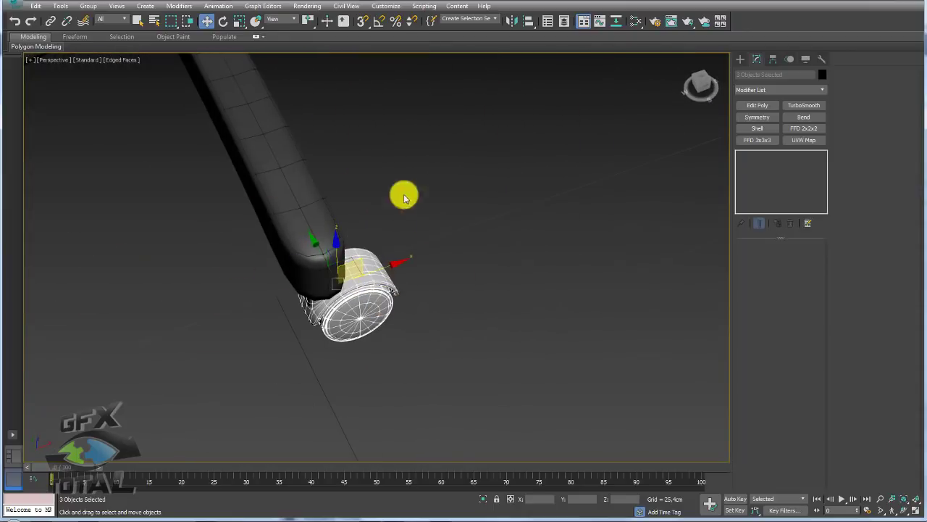
- In Top wireframe view, line the caster up under the leg end
key(t)
key(z)
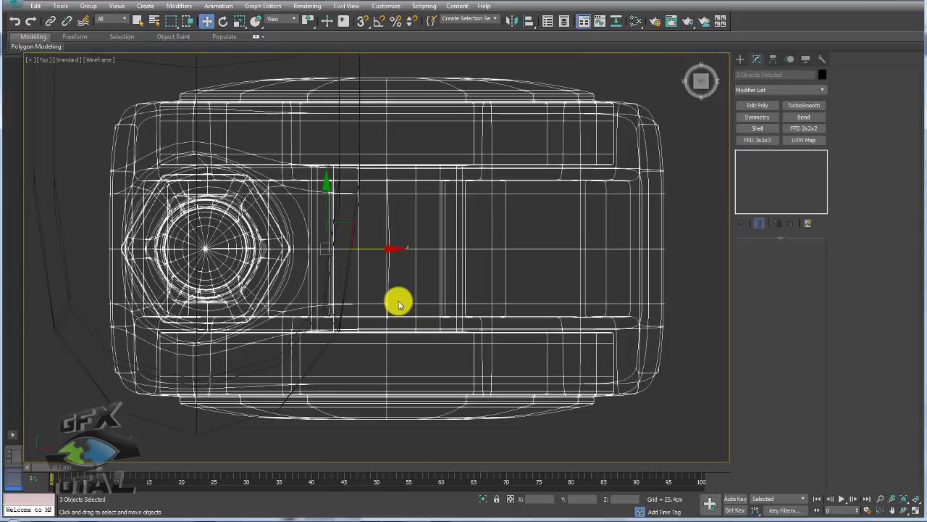
scroll(383, 307, down, 5)
key(F3)
scroll(383, 297, down, 5)
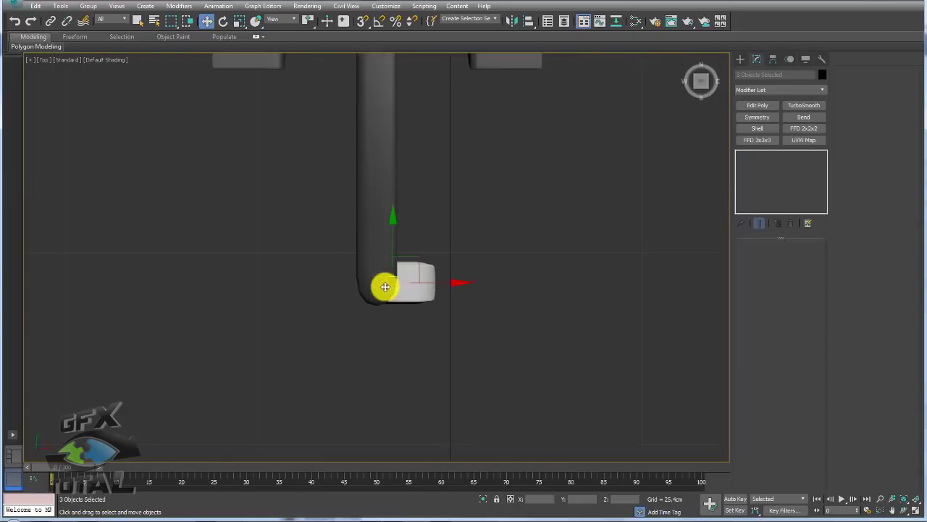
scroll(391, 288, up, 2)
key(F3)
scroll(394, 291, up, 3)
scroll(384, 283, up, 2)
scroll(379, 278, up, 2)
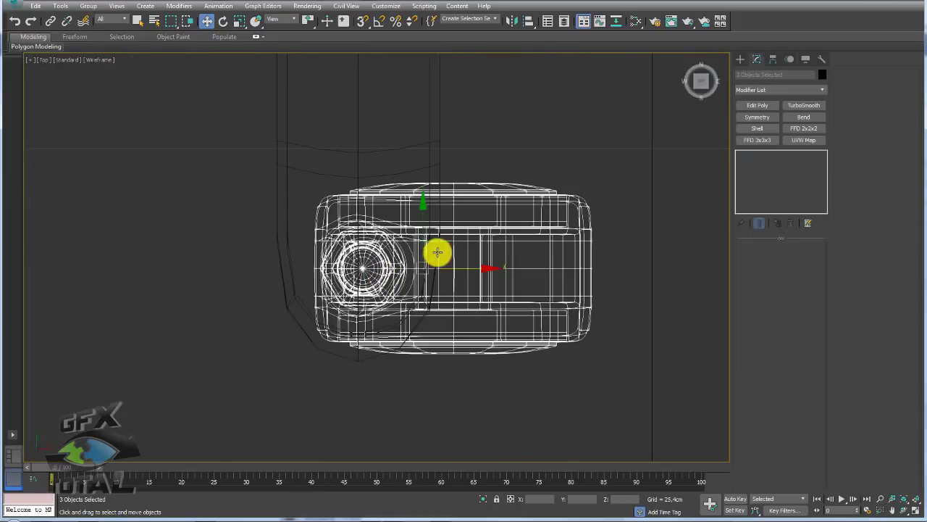
drag(446, 244, 441, 233)
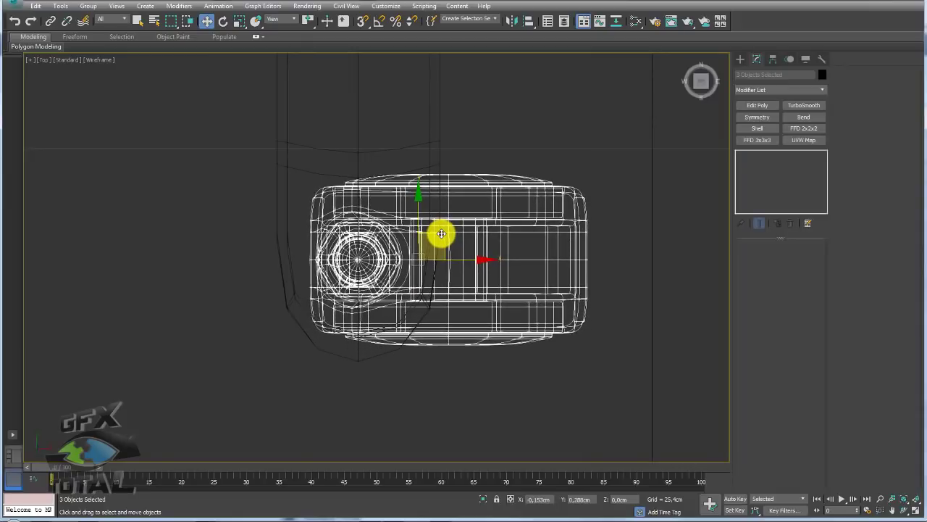
scroll(441, 235, down, 3)
key(p)
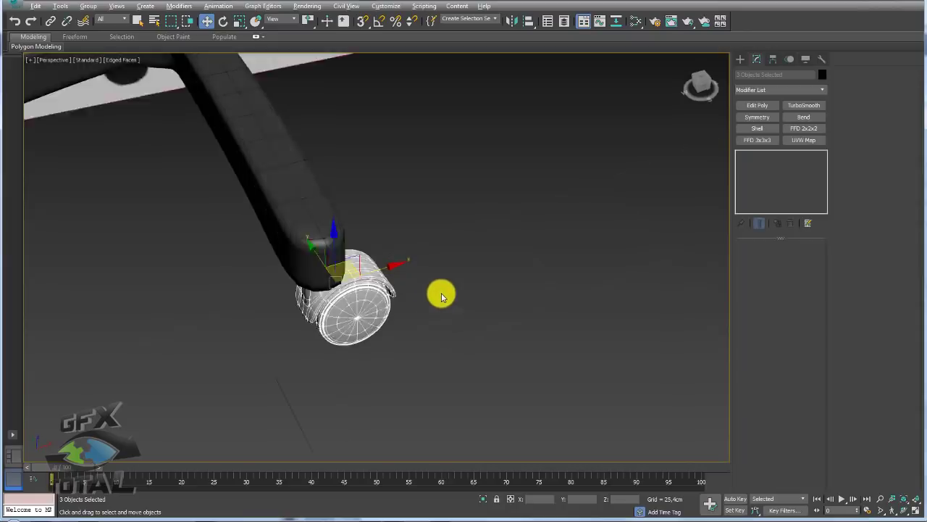
- Select the reference picture plane and check the caster placement
alt+middle_drag(441, 294, 441, 274)
scroll(408, 278, down, 5)
alt+middle_drag(528, 297, 478, 325)
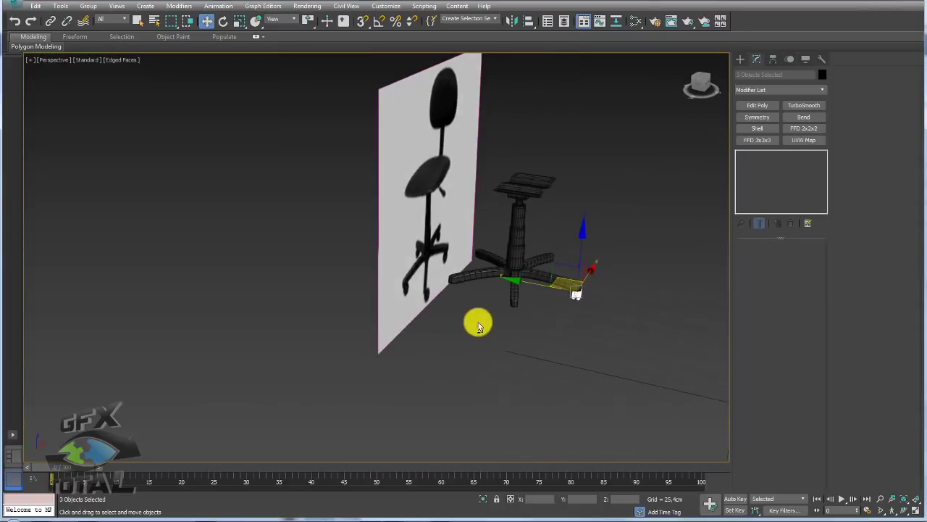
click(424, 268)
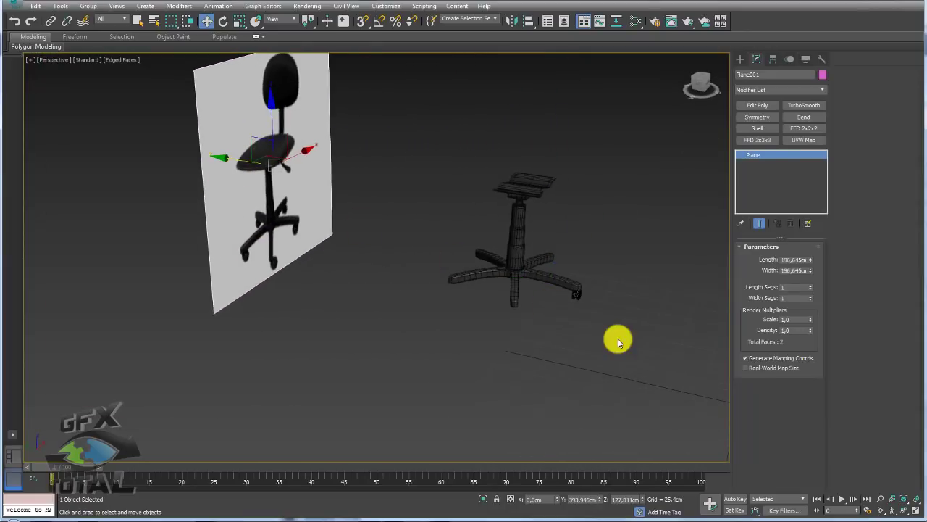
scroll(616, 338, up, 5)
scroll(416, 168, down, 2)
scroll(555, 282, up, 5)
scroll(518, 272, down, 5)
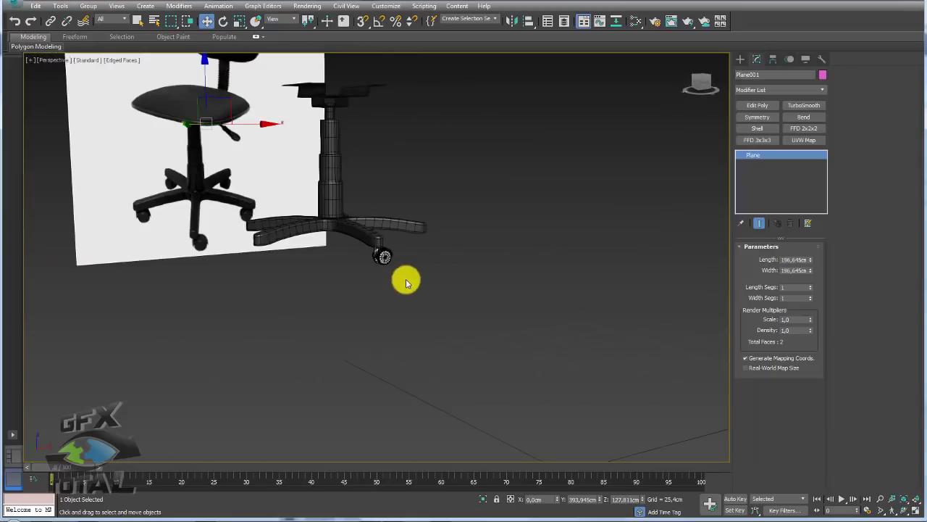
scroll(435, 282, up, 5)
scroll(517, 265, down, 5)
scroll(538, 270, up, 3)
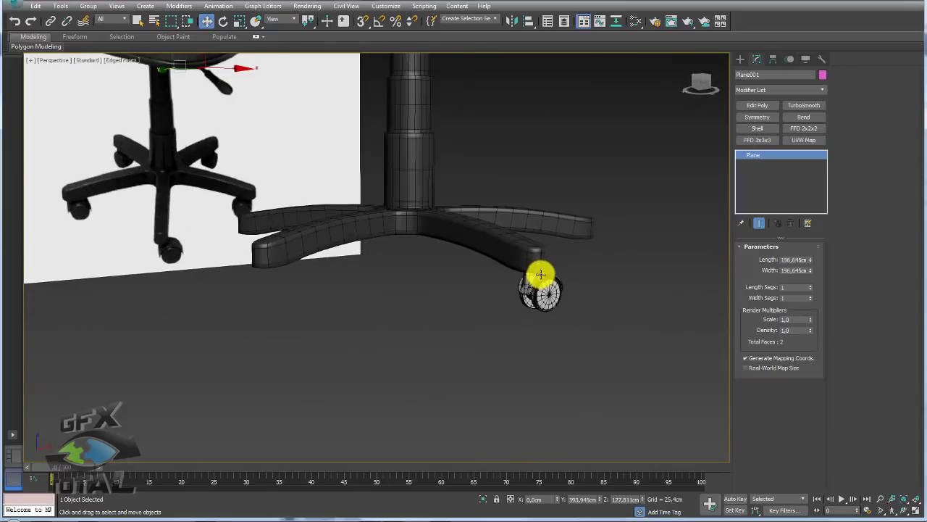
scroll(528, 279, up, 3)
- Hide the base leg above the caster
click(526, 279)
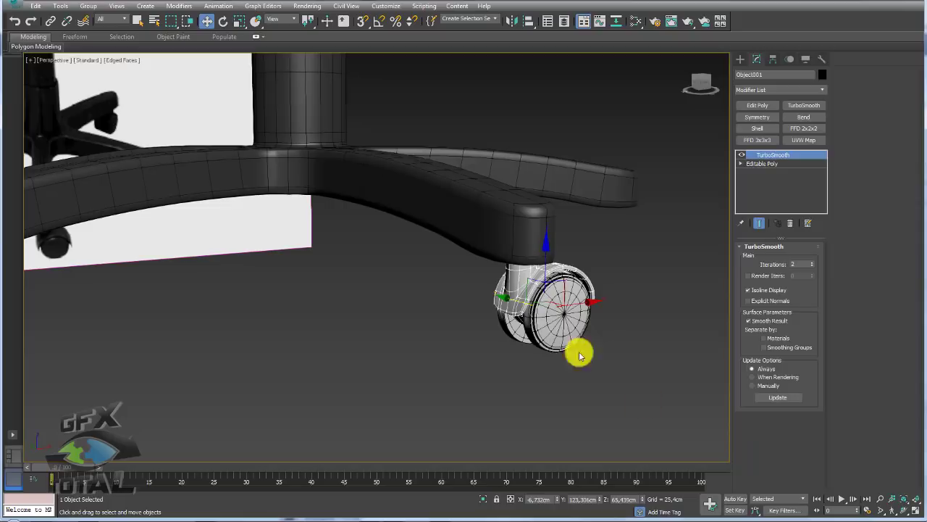
drag(636, 393, 503, 239)
click(505, 231)
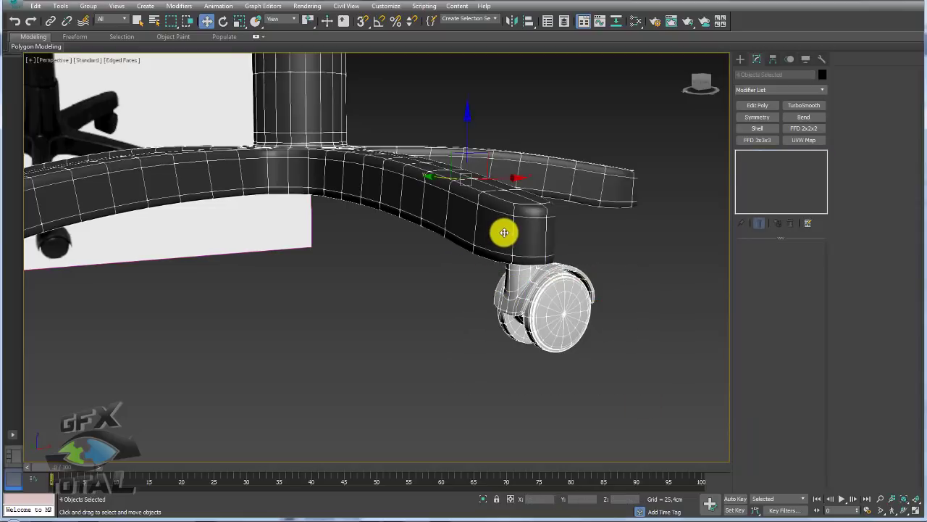
right_click(503, 230)
click(532, 210)
- Delete the TurboSmooth modifier from the caster's stem, housing and wheel
click(532, 211)
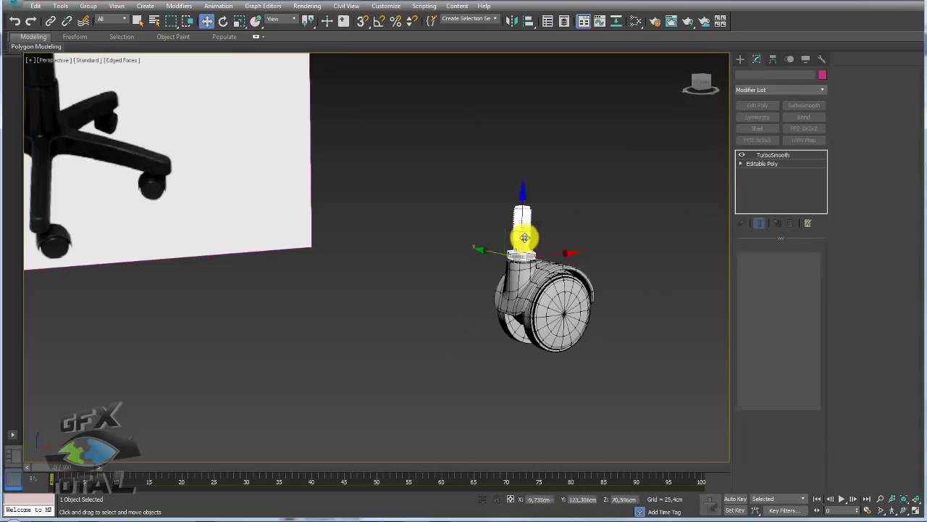
click(786, 225)
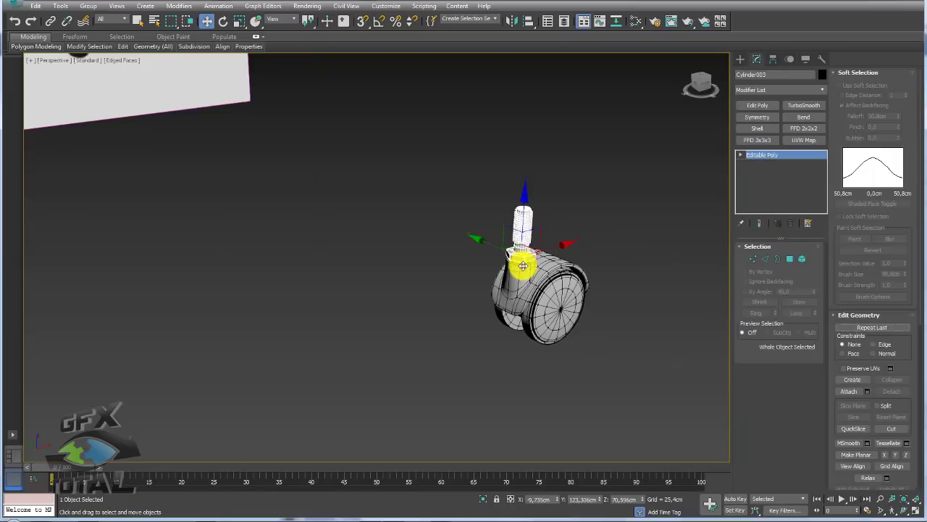
click(531, 268)
click(790, 223)
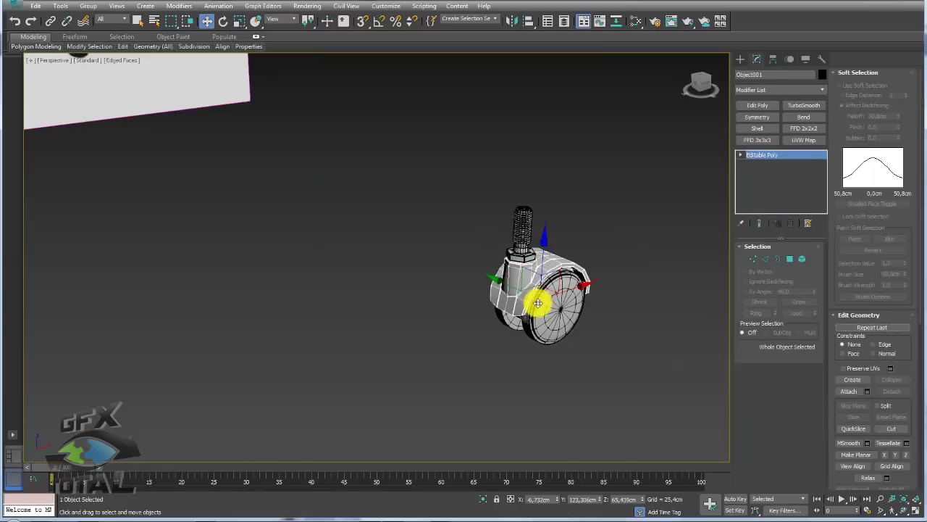
click(550, 311)
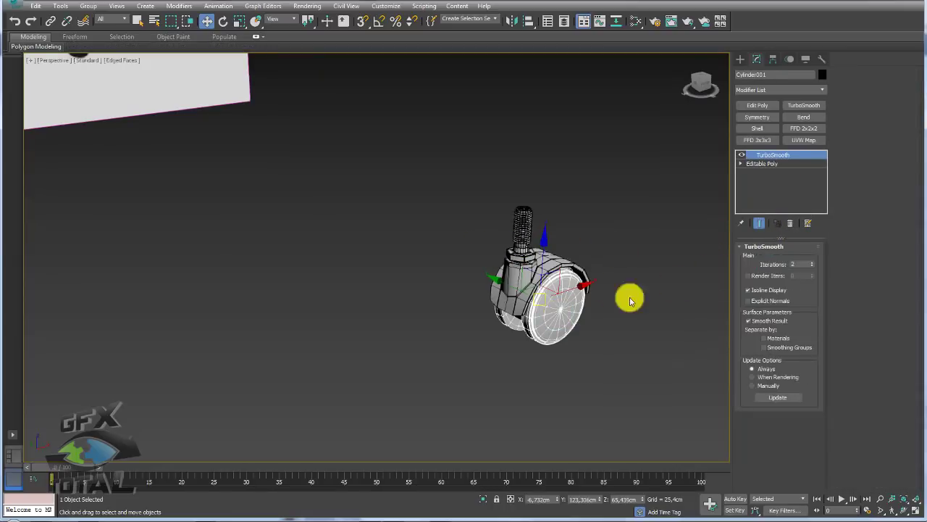
click(790, 226)
- Attach the housing and wheel to stem Cylinder003, then rotate it about Z
click(578, 250)
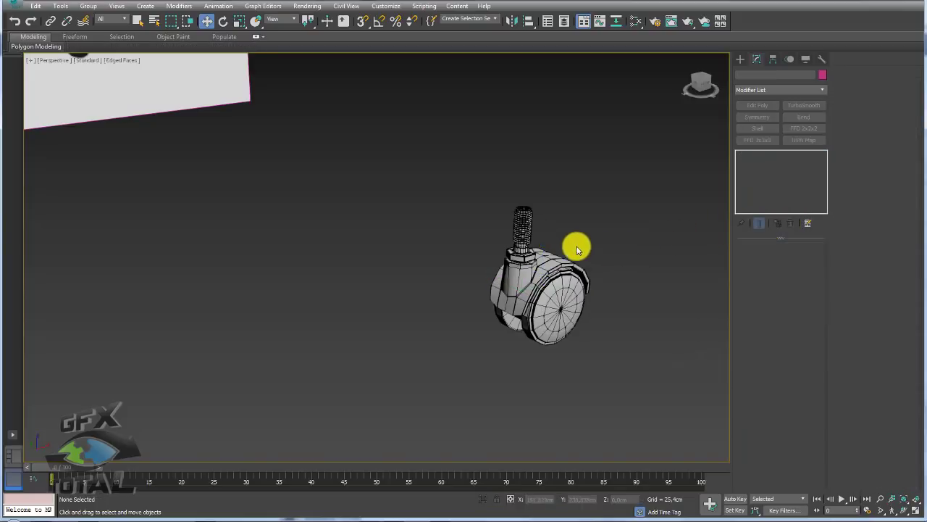
click(520, 230)
alt+middle_drag(560, 213, 559, 259)
mouse_move(572, 283)
mouse_down()
mouse_move(466, 241)
mouse_move(548, 352)
mouse_move(499, 234)
mouse_up()
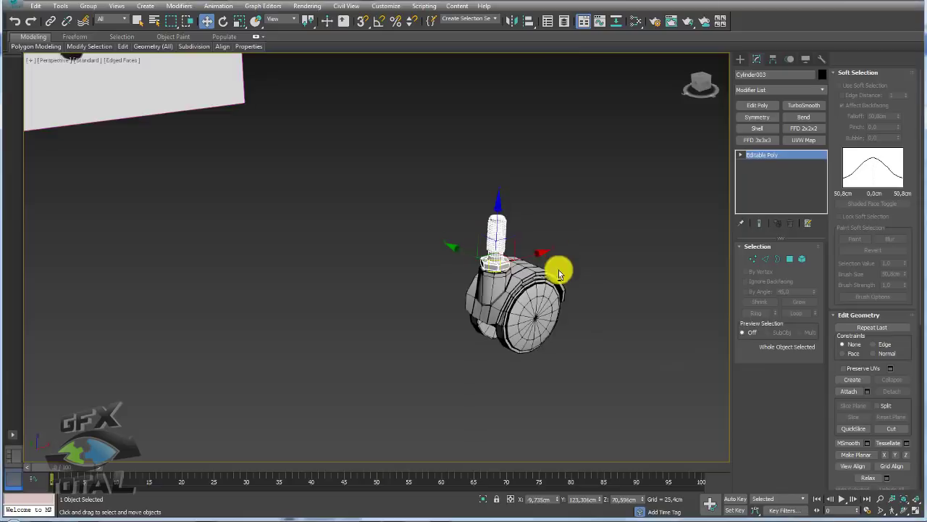
alt+middle_drag(555, 268, 505, 223)
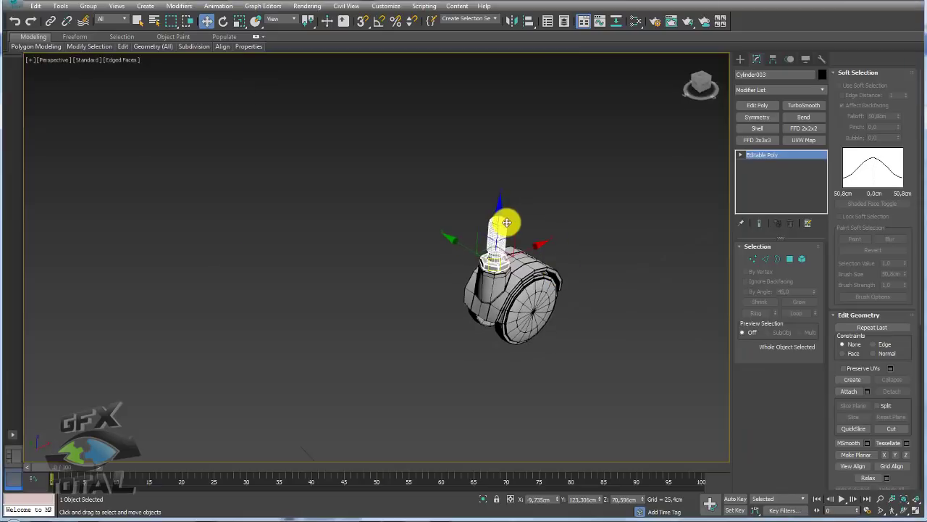
click(848, 392)
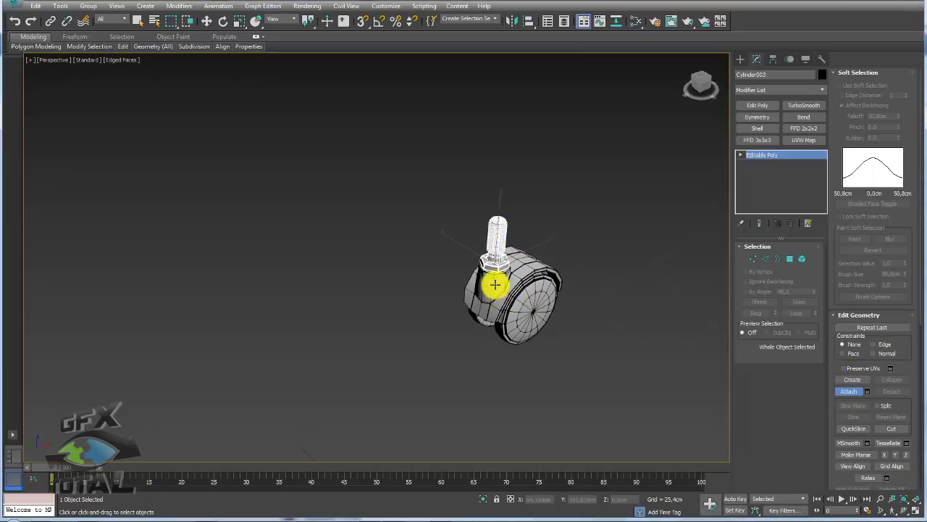
click(495, 284)
click(527, 303)
right_click(600, 309)
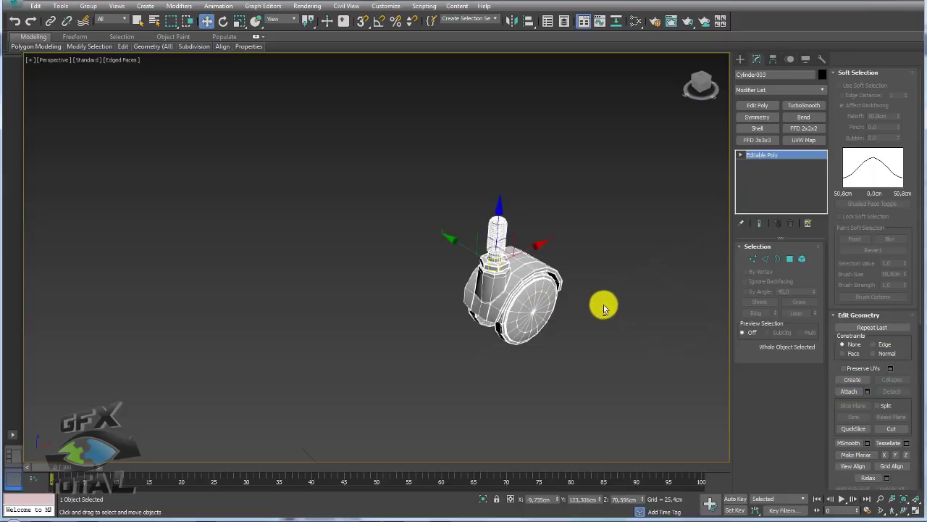
key(e)
mouse_move(483, 296)
mouse_down()
mouse_move(557, 308)
mouse_move(616, 296)
mouse_move(326, 306)
mouse_move(631, 287)
mouse_move(336, 297)
mouse_up()
- Unhide all to restore the chair base and column
scroll(321, 296, down, 2)
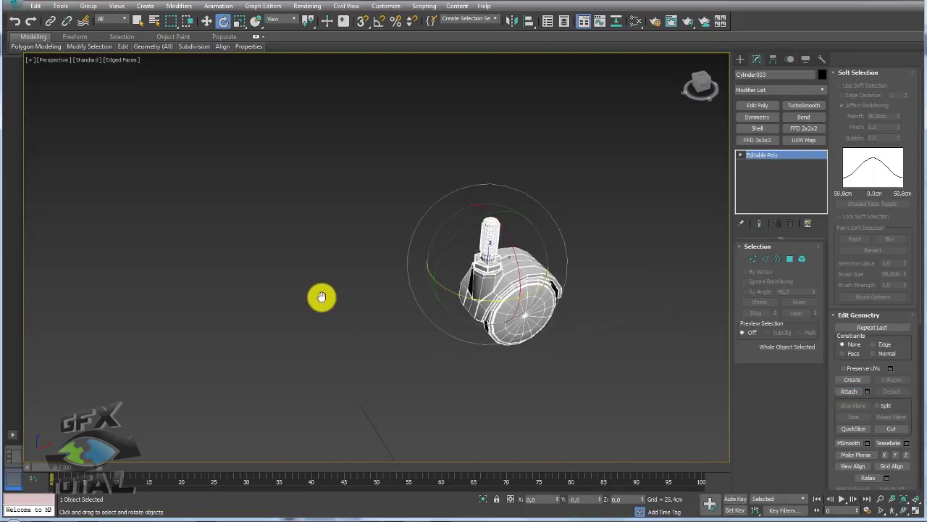
scroll(329, 296, down, 4)
mouse_move(329, 296)
alt+middle_down()
mouse_move(470, 356)
mouse_move(485, 335)
alt+middle_up()
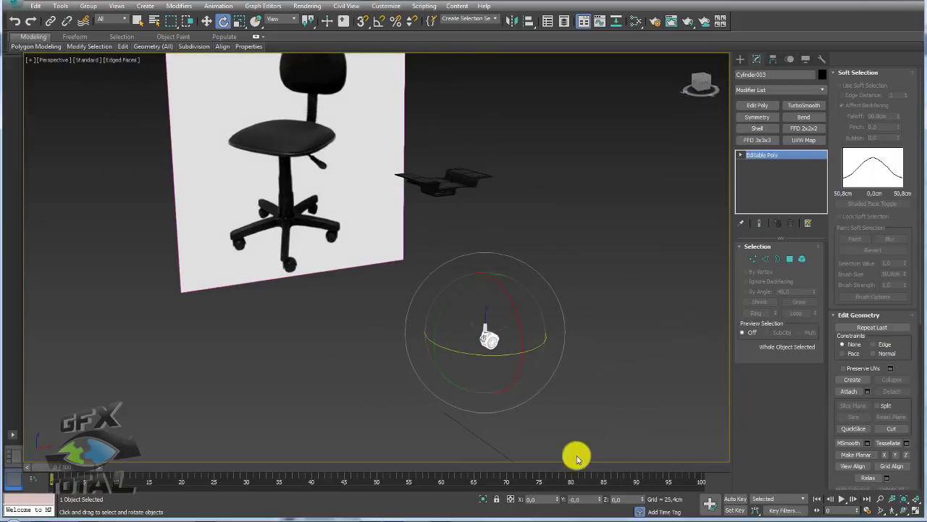
right_click(569, 342)
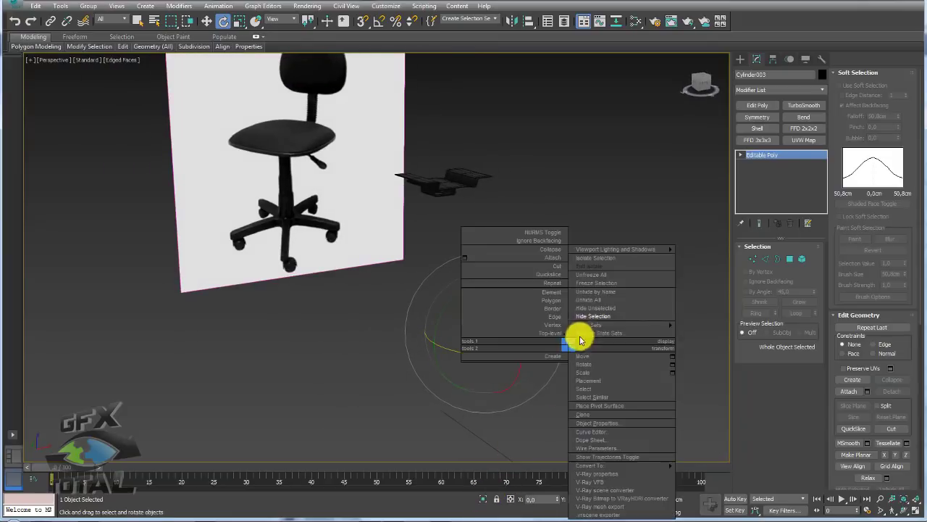
click(594, 302)
- Rotate caster Cylinder003 about Z to line up under the leg tip
alt+middle_drag(491, 304, 527, 341)
scroll(496, 306, up, 2)
scroll(471, 348, up, 3)
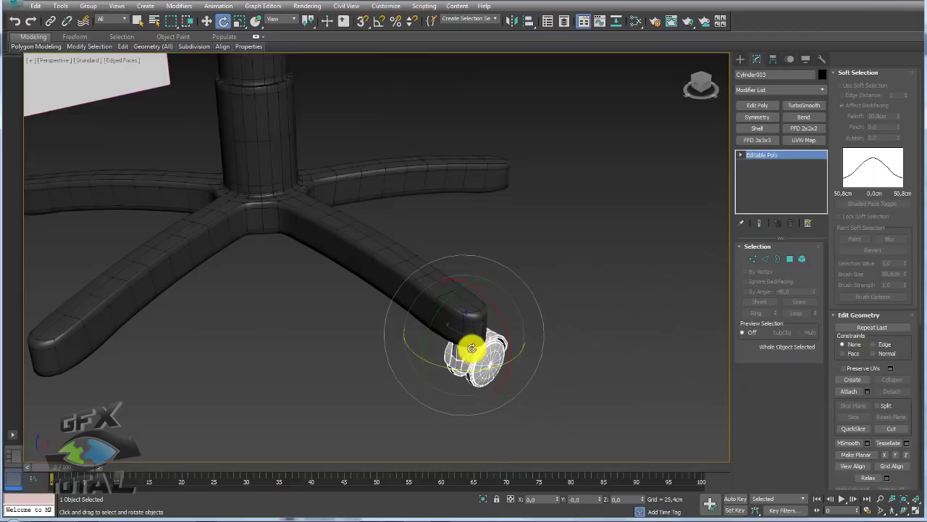
scroll(493, 327, up, 2)
mouse_move(491, 327)
mouse_down()
mouse_move(476, 342)
mouse_move(546, 345)
mouse_move(425, 352)
mouse_move(542, 343)
mouse_move(467, 331)
mouse_move(550, 296)
mouse_up()
mouse_move(550, 296)
alt+middle_down()
mouse_move(548, 341)
mouse_move(542, 335)
mouse_move(572, 311)
alt+middle_up()
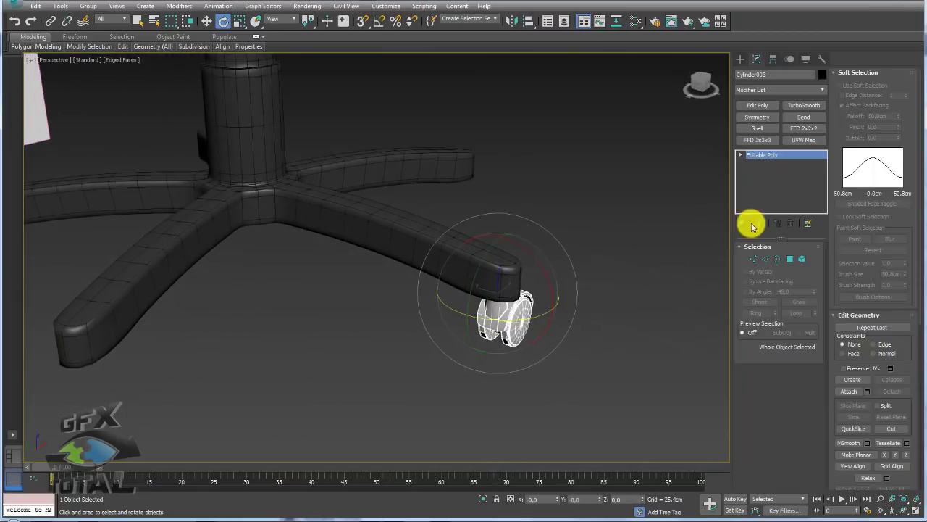
- Create a Dummy helper box, Dummy001, next to the chair base
click(739, 61)
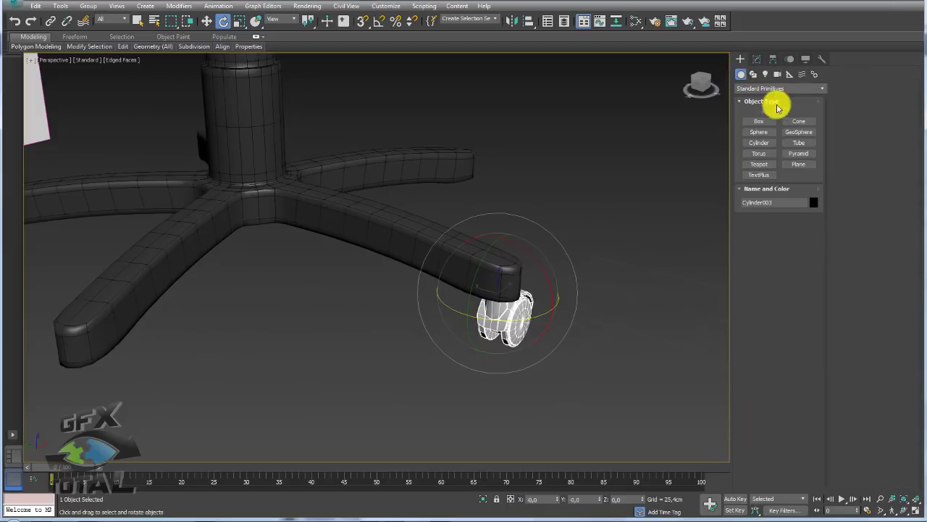
click(754, 74)
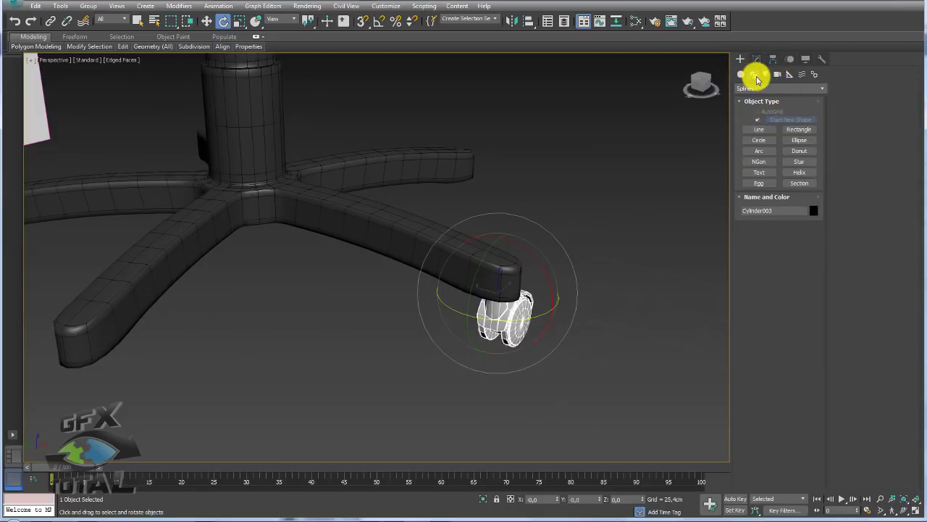
click(802, 74)
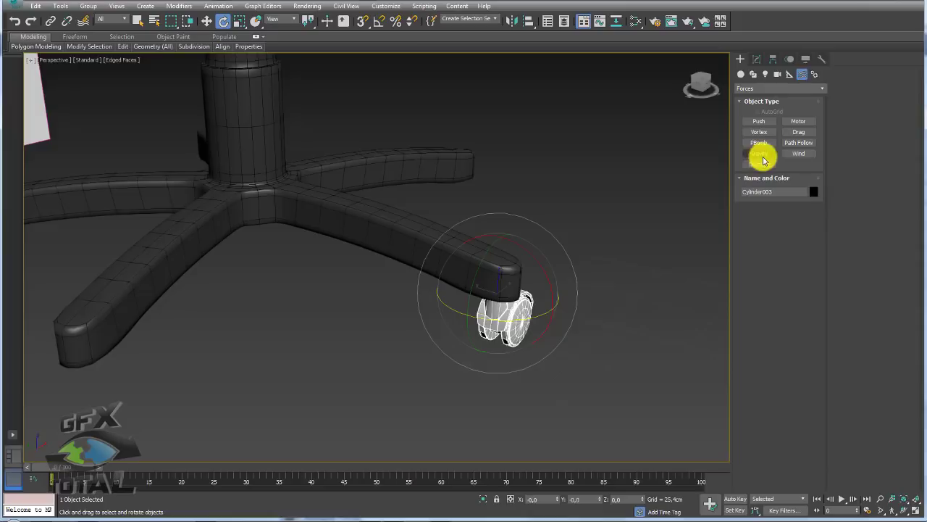
click(790, 74)
click(758, 121)
mouse_move(615, 241)
alt+middle_down()
mouse_move(555, 256)
mouse_move(567, 318)
alt+middle_up()
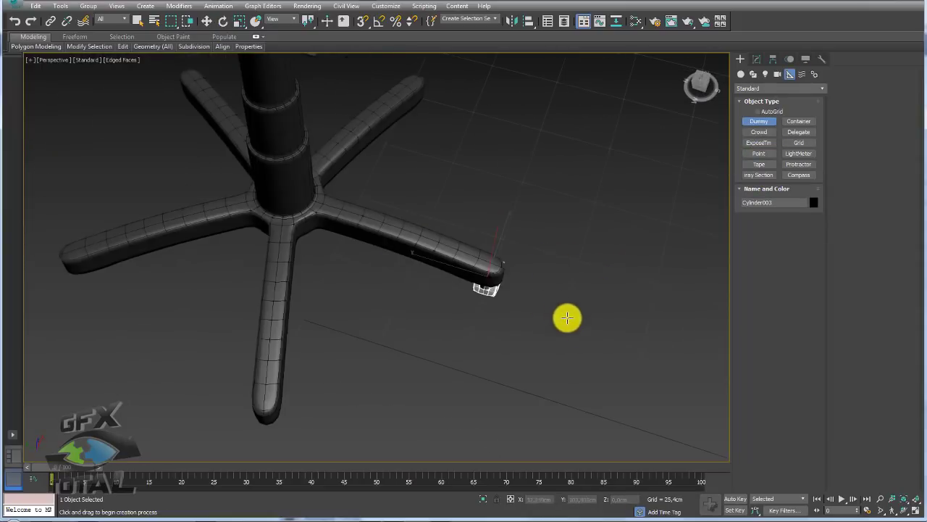
drag(567, 317, 584, 331)
mouse_move(584, 331)
alt+middle_down()
mouse_move(567, 275)
mouse_move(530, 211)
mouse_move(500, 249)
alt+middle_up()
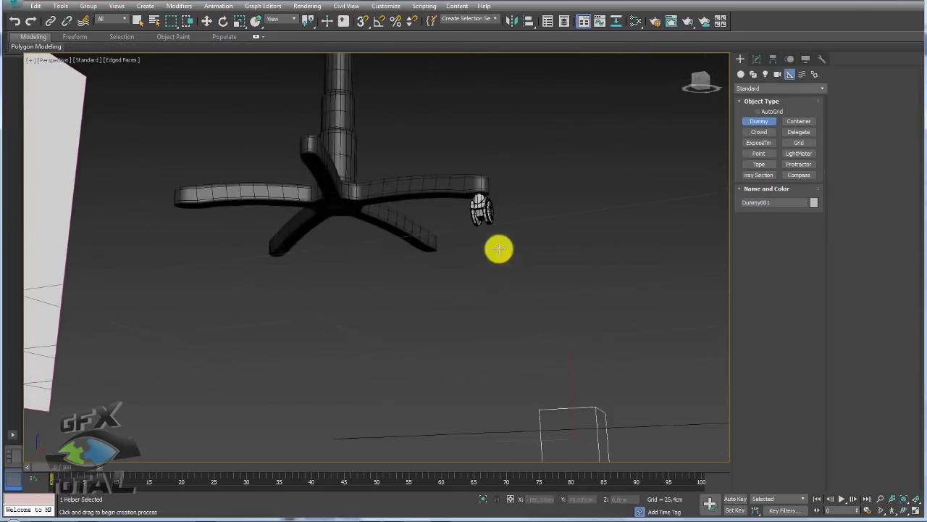
key(alt+a)
- Snap Dummy001 onto the caster's pivot and scale it down to fit the caster
click(480, 206)
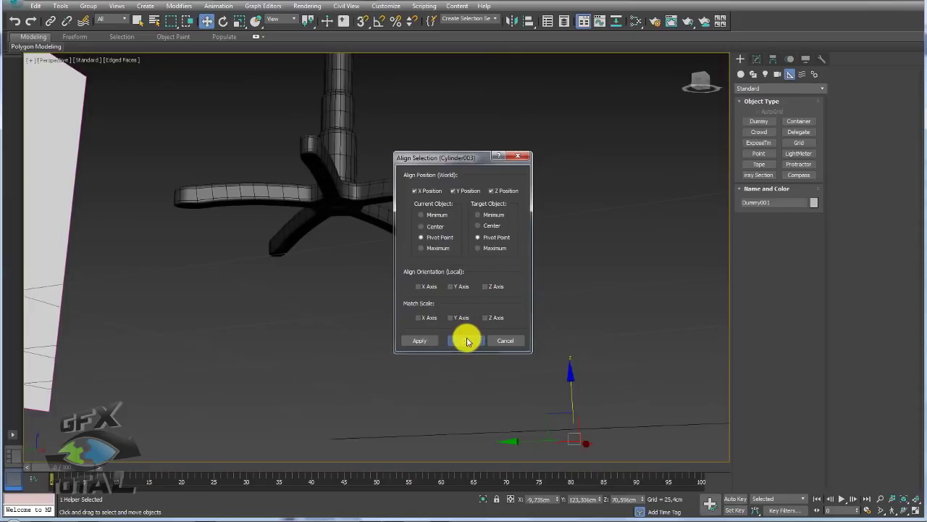
click(467, 341)
scroll(460, 203, up, 5)
key(r)
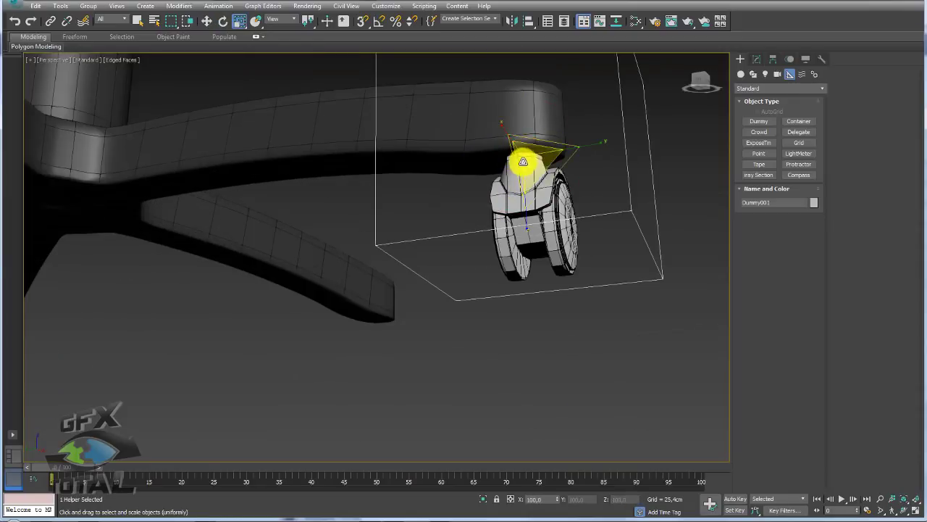
mouse_move(523, 161)
alt+middle_down()
mouse_move(548, 254)
mouse_move(538, 215)
mouse_move(518, 196)
mouse_move(590, 224)
mouse_move(565, 263)
mouse_move(553, 253)
alt+middle_up()
- Link caster Cylinder003 to Dummy001, then move the dummy to confirm the caster follows
click(557, 234)
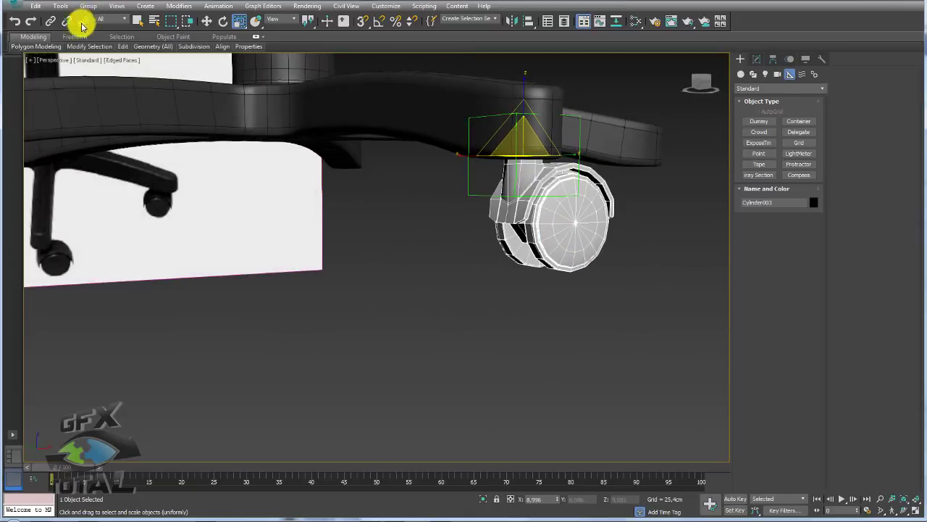
click(50, 21)
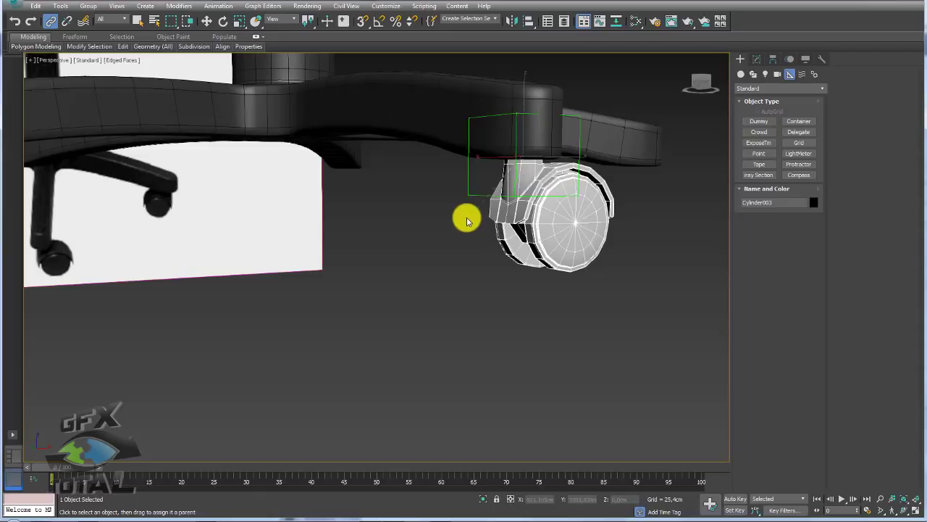
click(474, 195)
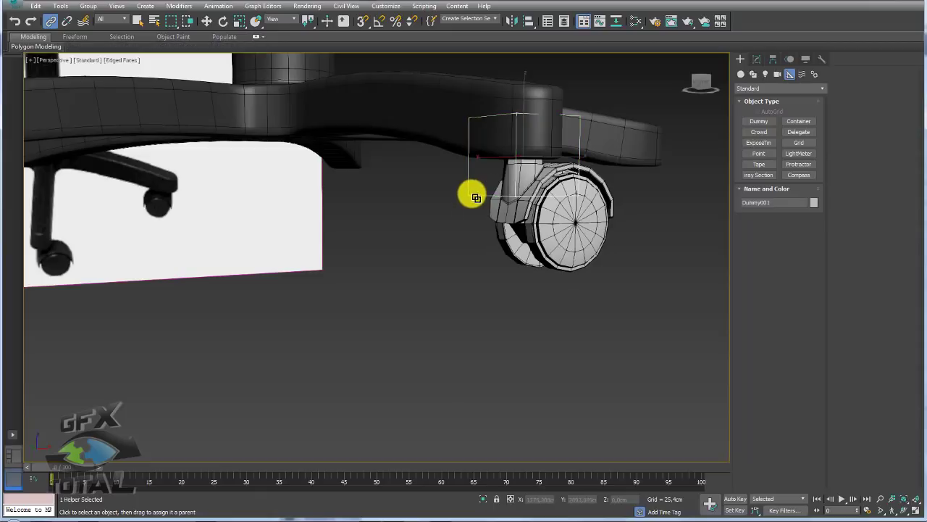
key(w)
mouse_move(541, 132)
mouse_down()
mouse_move(456, 273)
mouse_move(352, 118)
mouse_move(614, 72)
mouse_move(476, 181)
mouse_move(532, 160)
mouse_up()
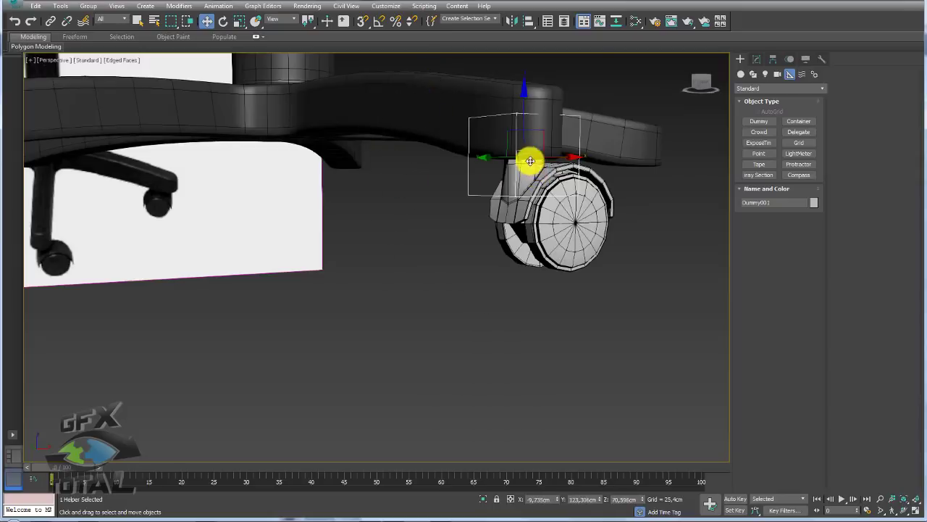
scroll(532, 160, up, 2)
scroll(466, 163, down, 3)
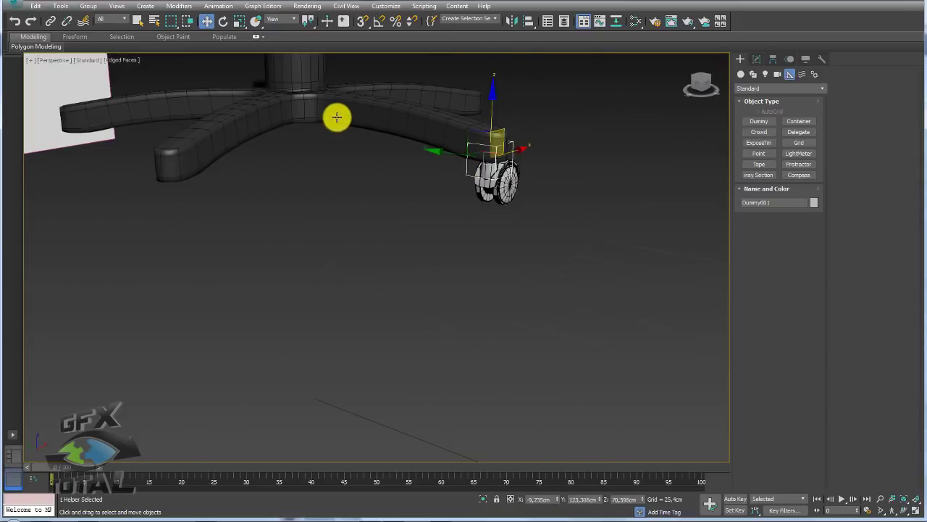
mouse_move(309, 104)
alt+middle_down()
mouse_move(331, 135)
mouse_move(341, 186)
alt+middle_up()
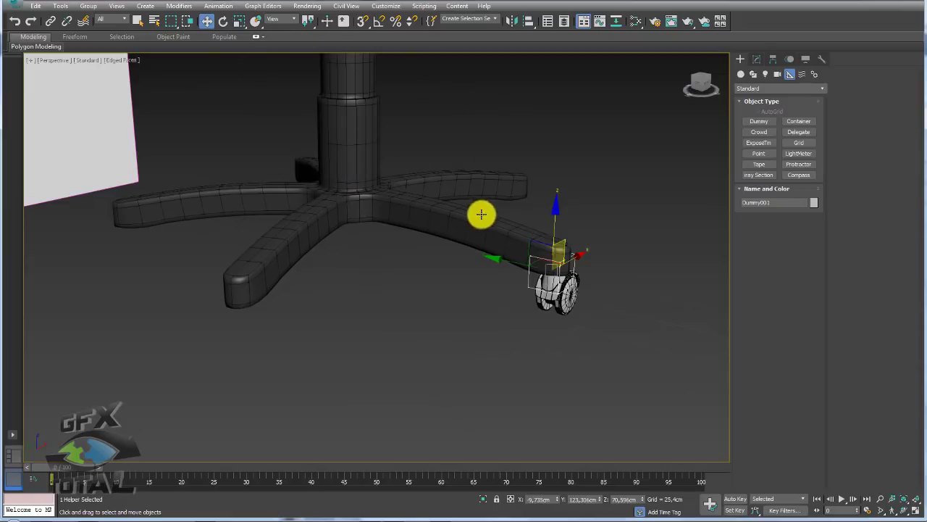
- Align Dummy001's pivot only to the column Cylinder009's pivot at the base centre
click(773, 63)
click(779, 128)
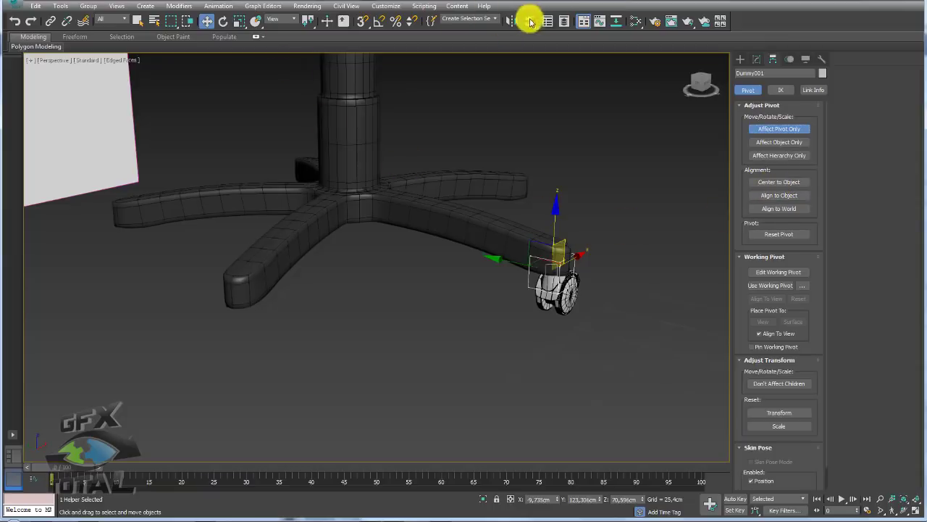
drag(559, 254, 393, 218)
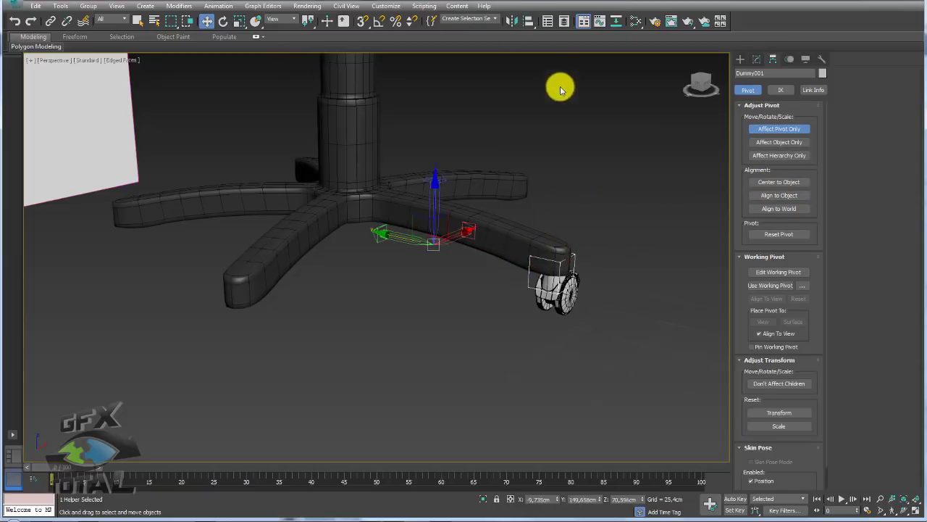
click(527, 21)
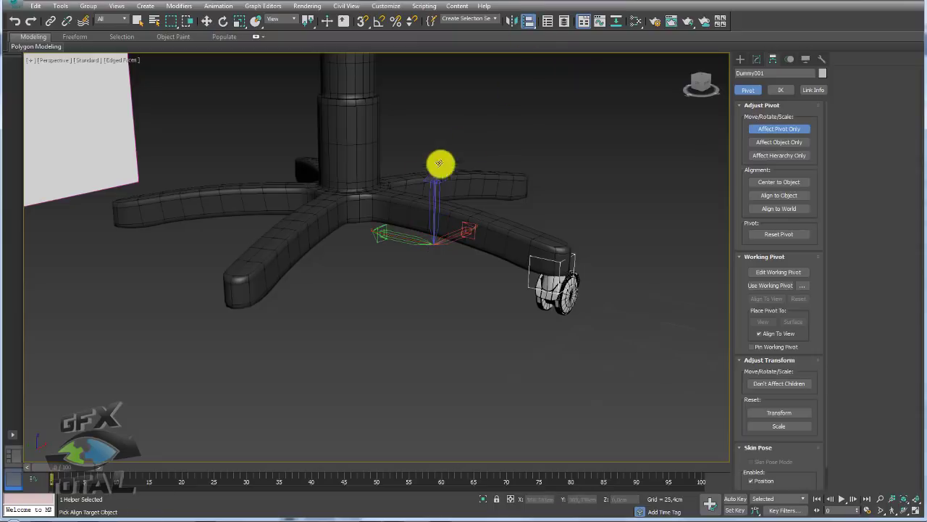
click(352, 193)
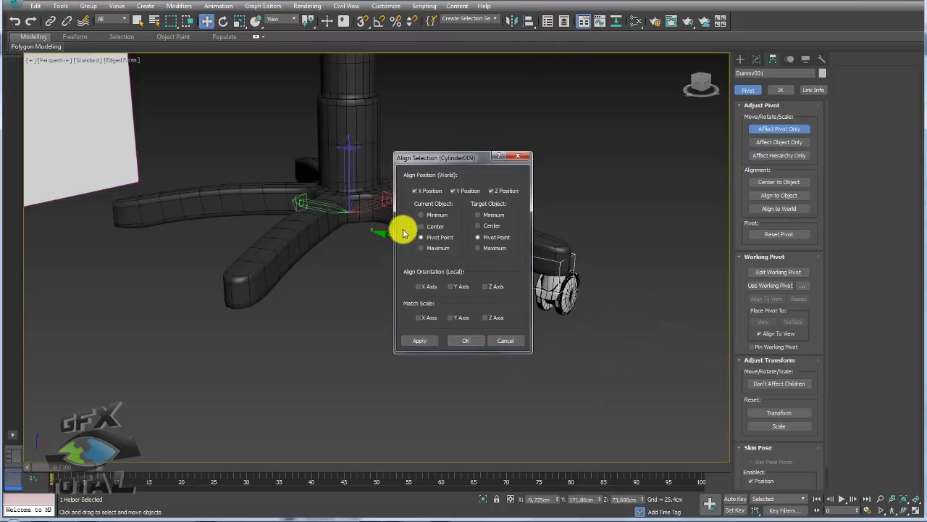
drag(497, 232, 519, 239)
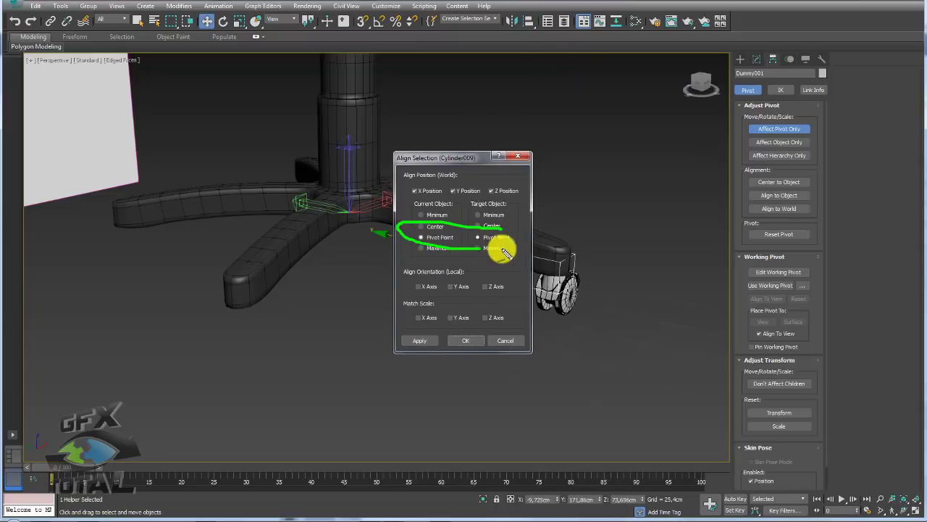
click(465, 340)
click(774, 129)
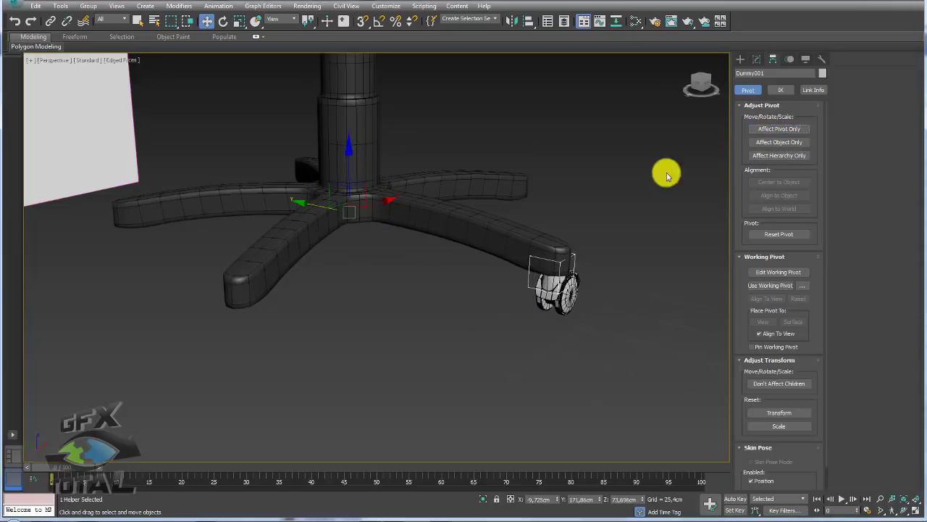
mouse_move(667, 171)
alt+middle_down()
mouse_move(590, 200)
mouse_move(609, 201)
alt+middle_up()
- Test-rotate the caster around the base centre
key(e)
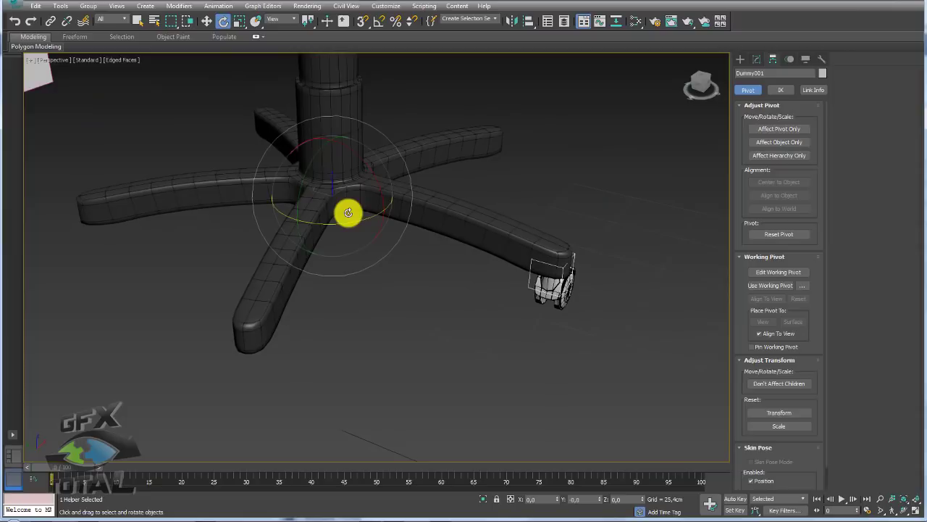
mouse_move(348, 223)
mouse_down()
mouse_move(811, 151)
mouse_move(234, 226)
mouse_move(481, 213)
mouse_move(644, 190)
mouse_move(617, 244)
mouse_up()
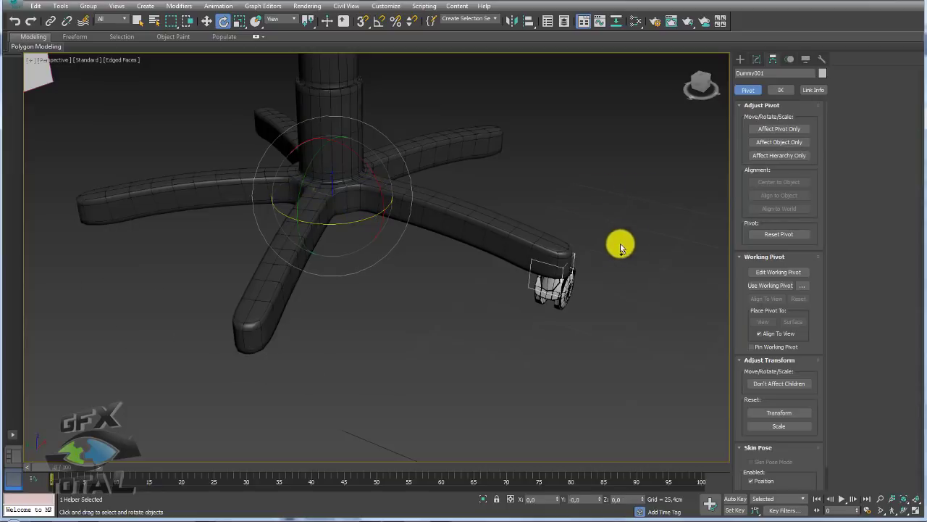
mouse_move(616, 244)
alt+middle_down()
mouse_move(582, 250)
mouse_move(590, 254)
alt+middle_up()
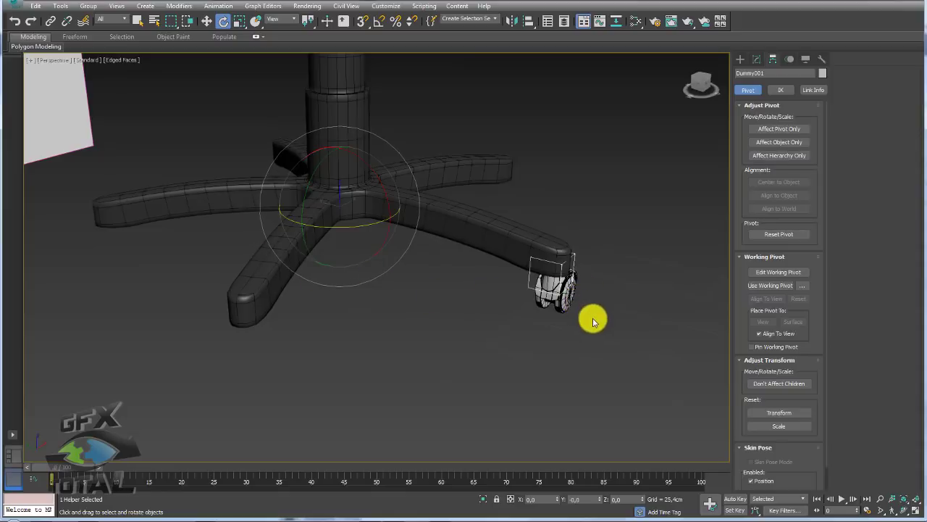
- Select Dummy001 together with the caster and change which centre the rotation uses
click(565, 308)
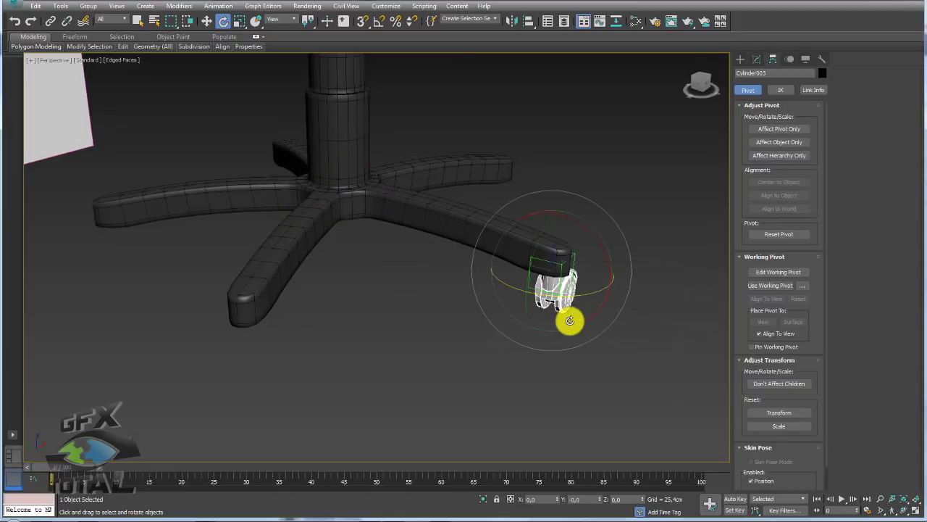
click(611, 340)
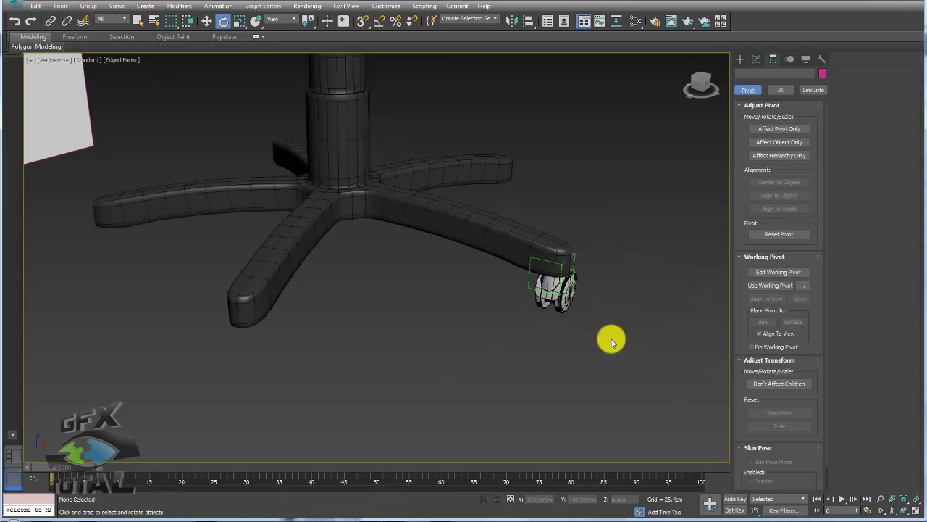
click(531, 290)
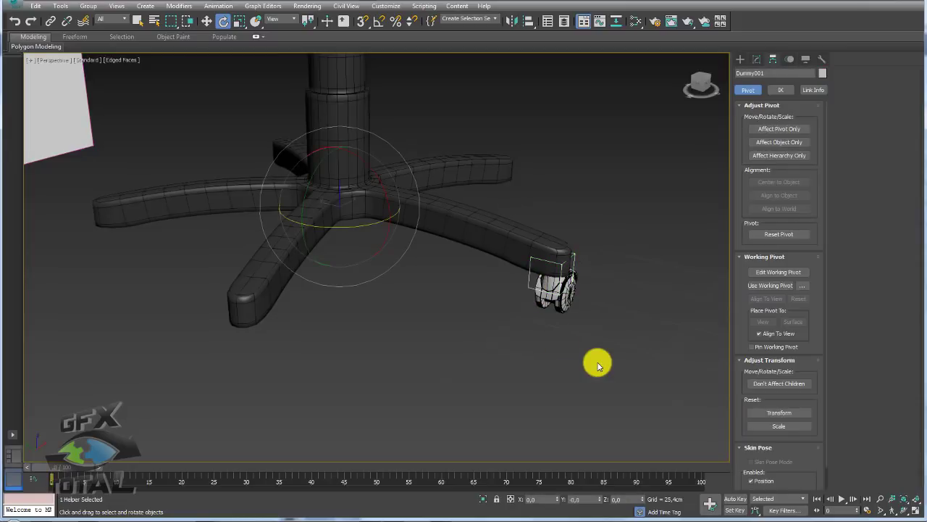
key(ctrl+Page_Down)
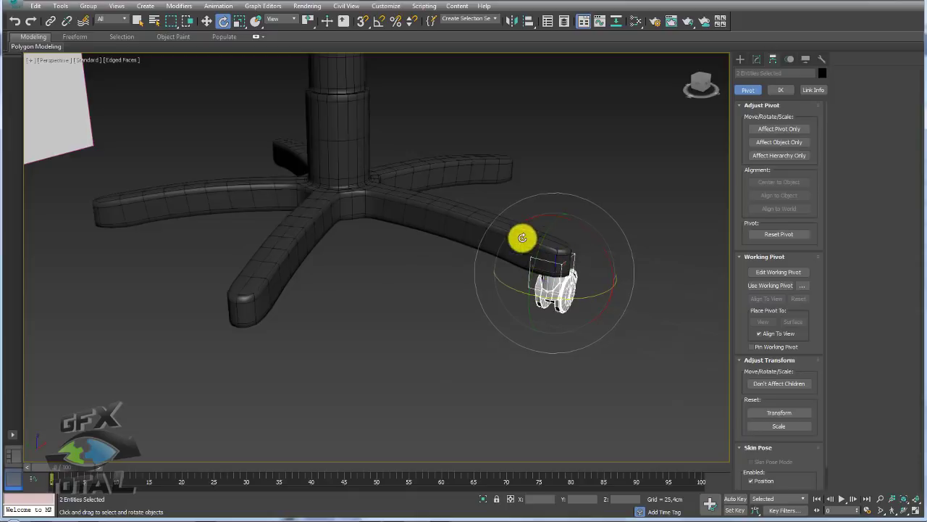
mouse_move(433, 181)
alt+middle_down()
mouse_move(443, 191)
mouse_move(420, 167)
alt+middle_up()
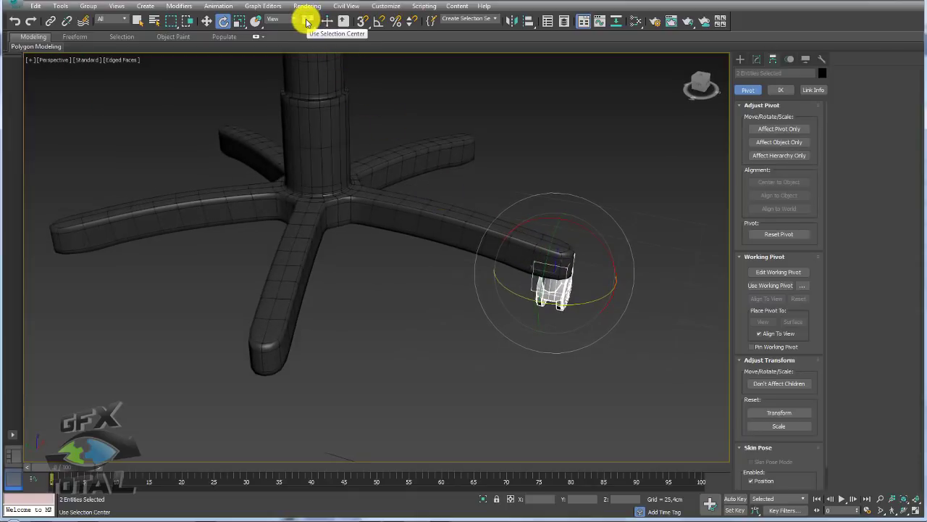
drag(307, 22, 307, 73)
alt+middle_drag(306, 72, 418, 174)
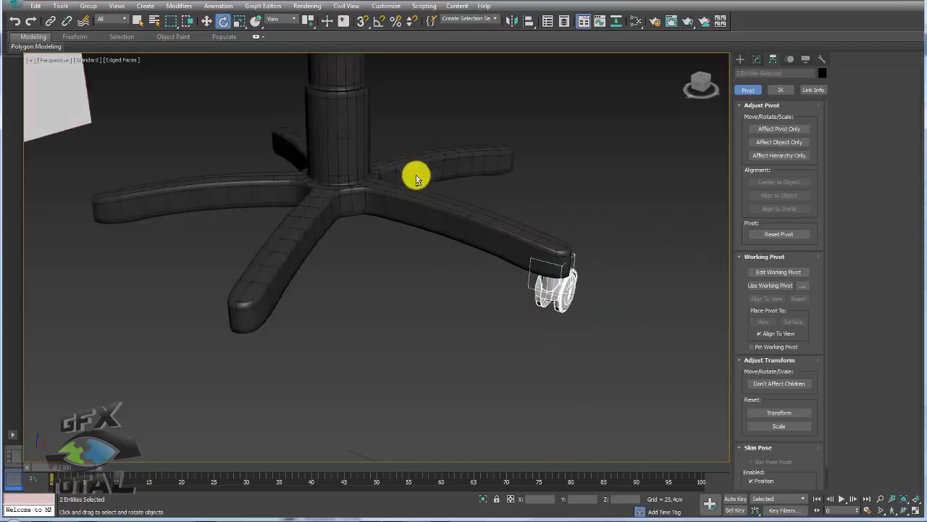
scroll(507, 239, up, 3)
click(525, 281)
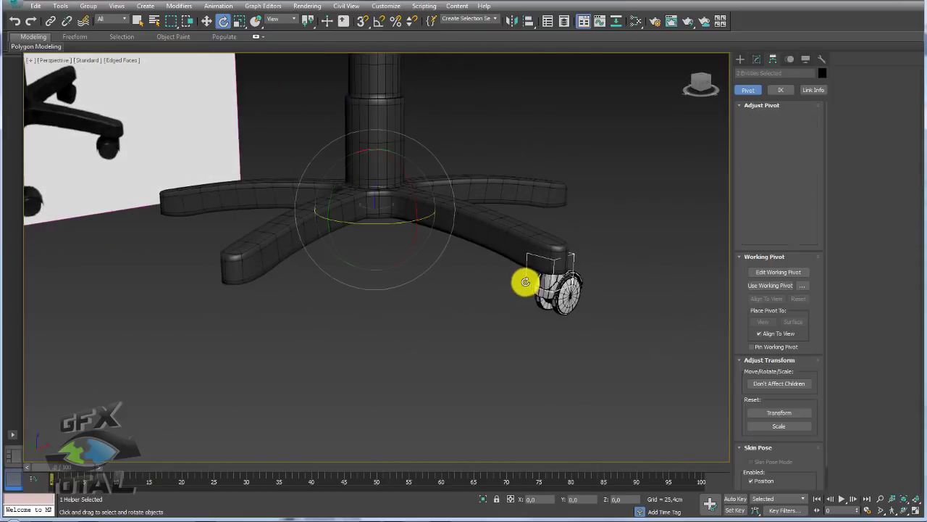
mouse_move(526, 282)
alt+middle_down()
mouse_move(484, 275)
mouse_move(581, 258)
mouse_move(563, 265)
mouse_move(558, 256)
mouse_move(558, 209)
mouse_move(334, 248)
alt+middle_up()
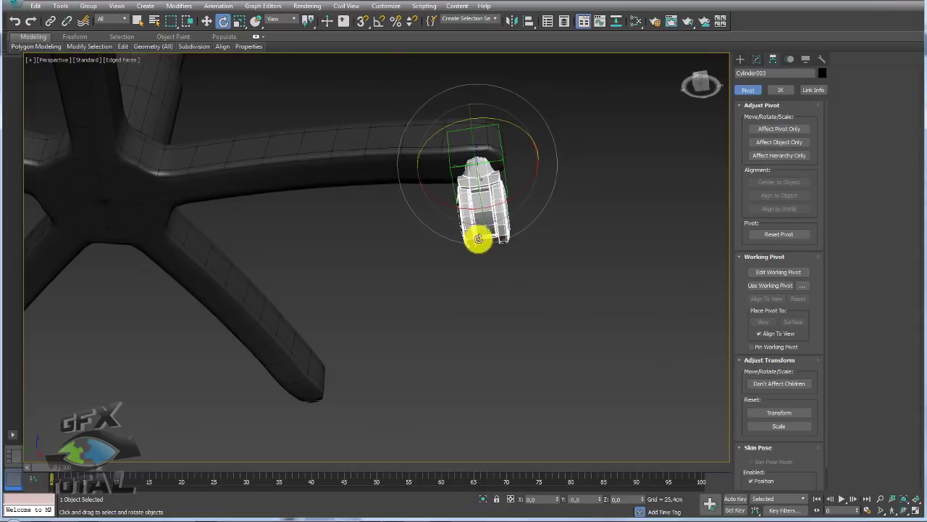
mouse_move(379, 244)
middle_down()
mouse_move(386, 201)
mouse_move(442, 198)
middle_up()
scroll(386, 207, down, 3)
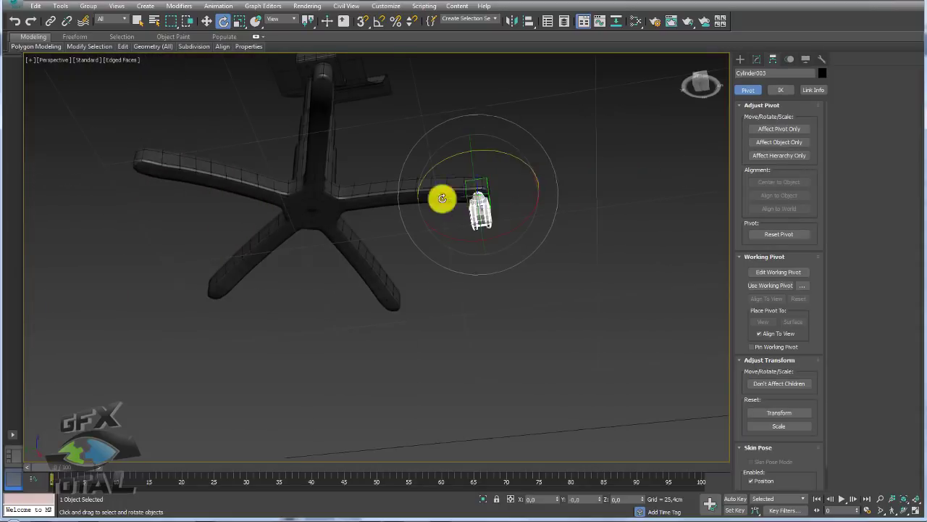
- Centre Cylinder003's pivot on the caster, then align it to the chair base's pivot
click(757, 60)
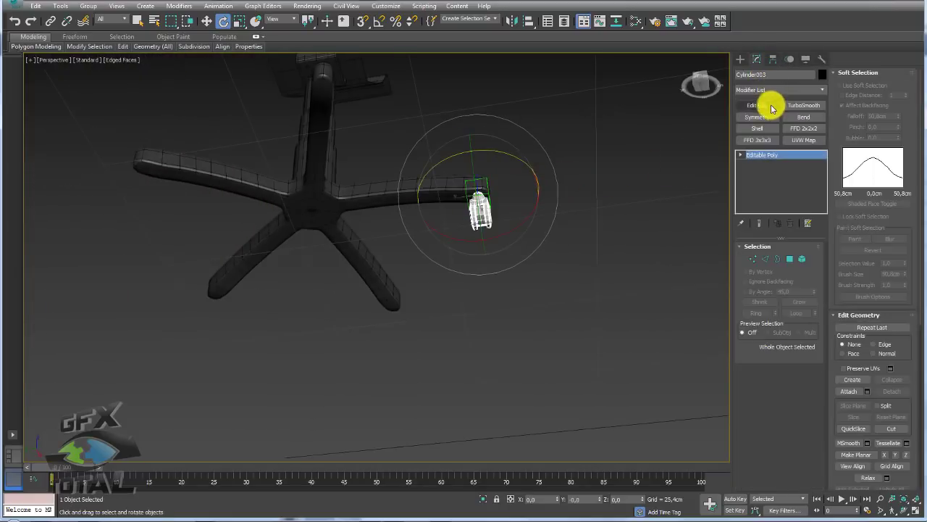
click(773, 59)
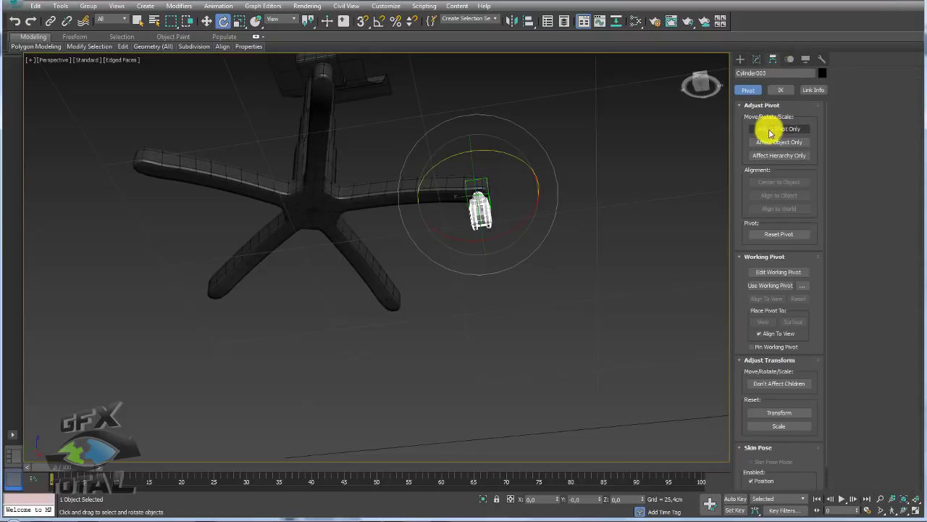
click(781, 129)
click(784, 186)
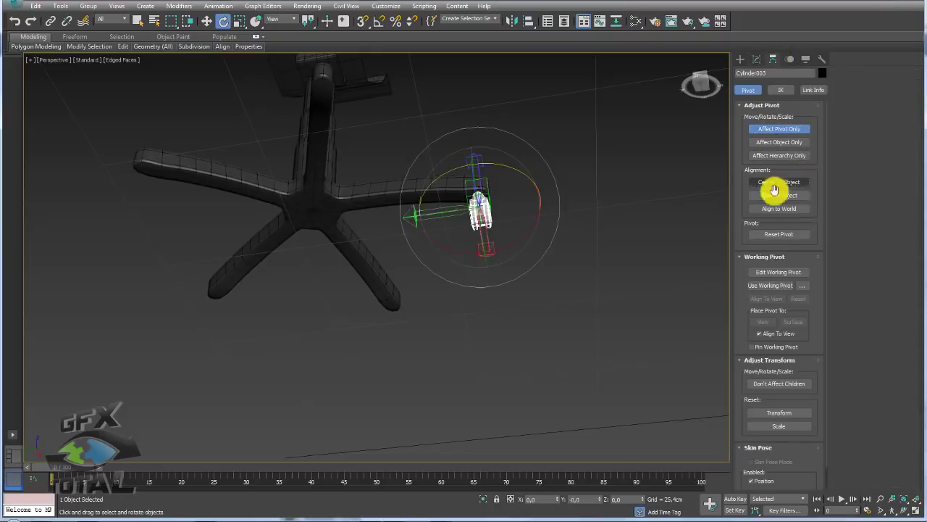
click(529, 23)
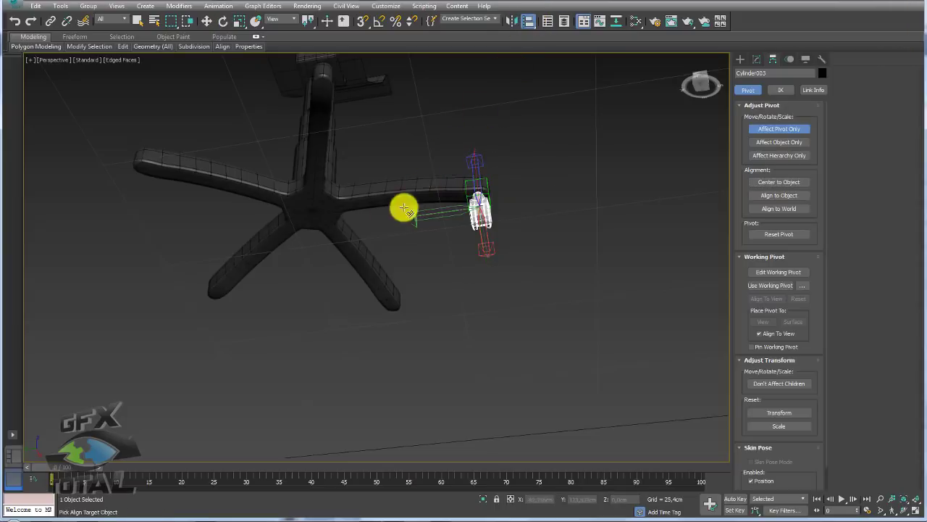
click(321, 206)
click(464, 341)
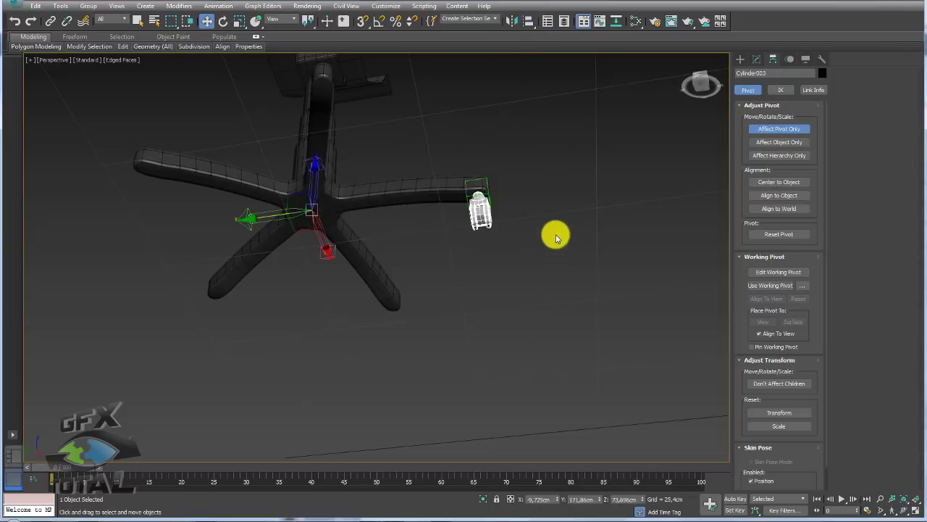
click(522, 218)
click(489, 193)
click(502, 215)
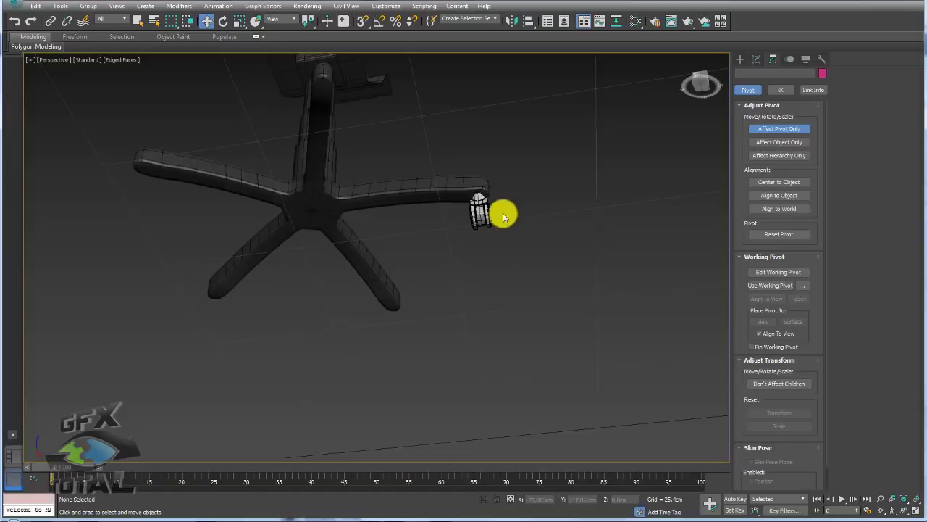
click(497, 215)
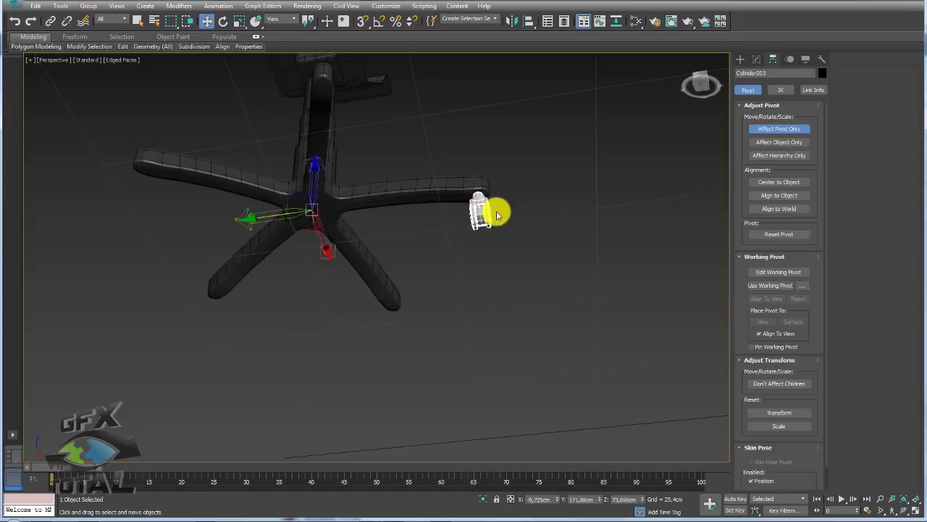
click(784, 130)
mouse_move(550, 200)
alt+middle_down()
mouse_move(534, 232)
mouse_move(538, 311)
mouse_move(555, 352)
mouse_move(505, 293)
alt+middle_up()
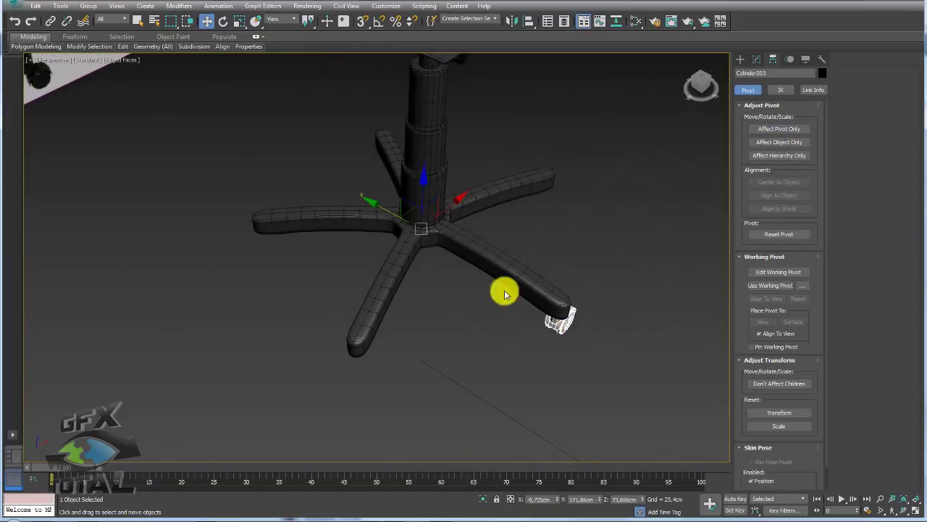
- Array the caster as 5 instances rotated 360° about Z around the base
click(60, 7)
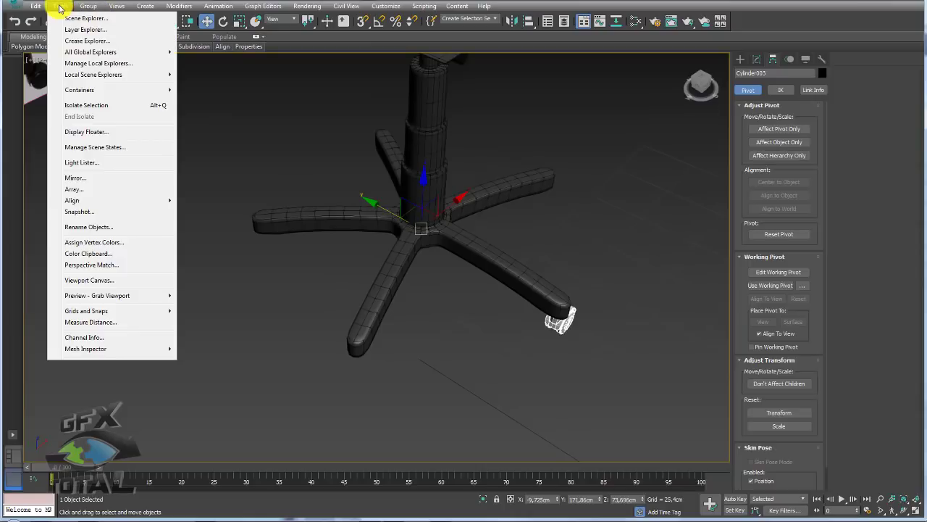
click(86, 190)
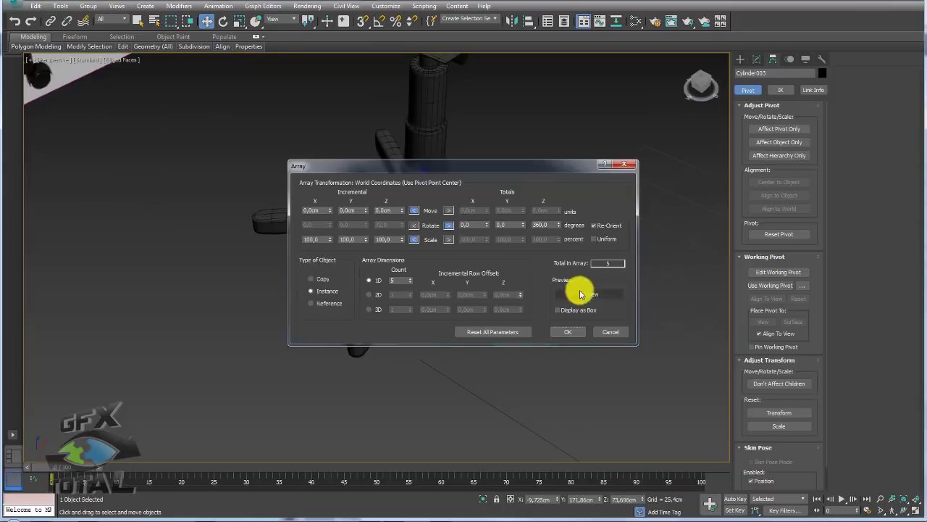
drag(440, 166, 288, 116)
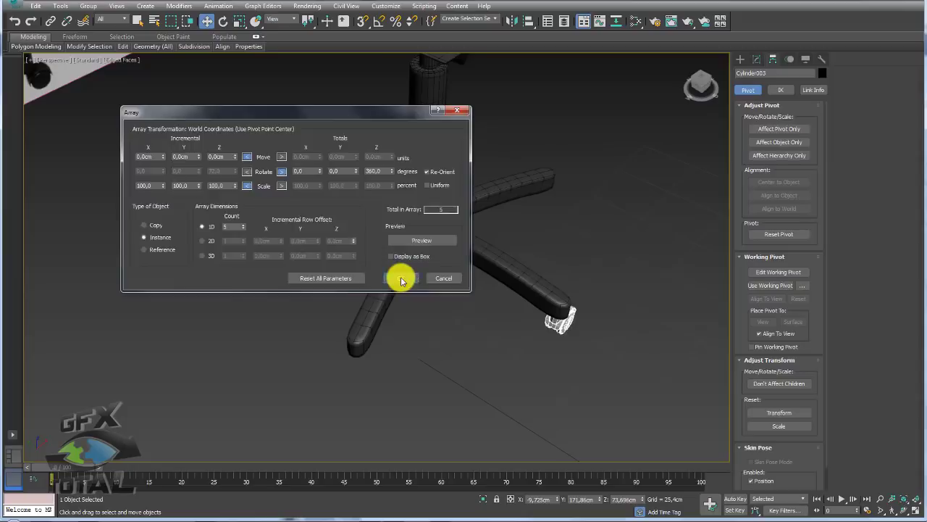
click(402, 281)
mouse_move(552, 272)
alt+middle_down()
mouse_move(452, 229)
mouse_move(508, 214)
mouse_move(575, 235)
mouse_move(536, 251)
alt+middle_up()
click(520, 266)
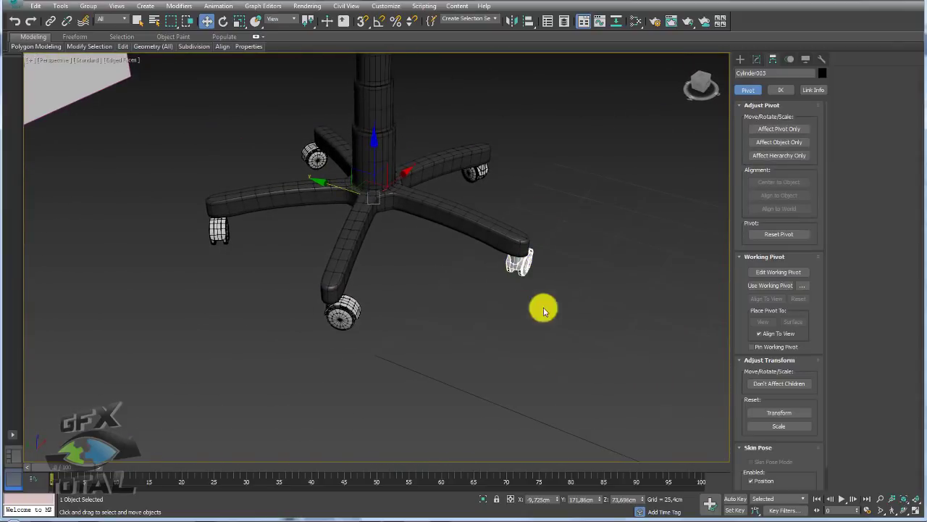
- Isolate the caster and select the bolt's 18-polygon top cap in Polygon mode
click(485, 502)
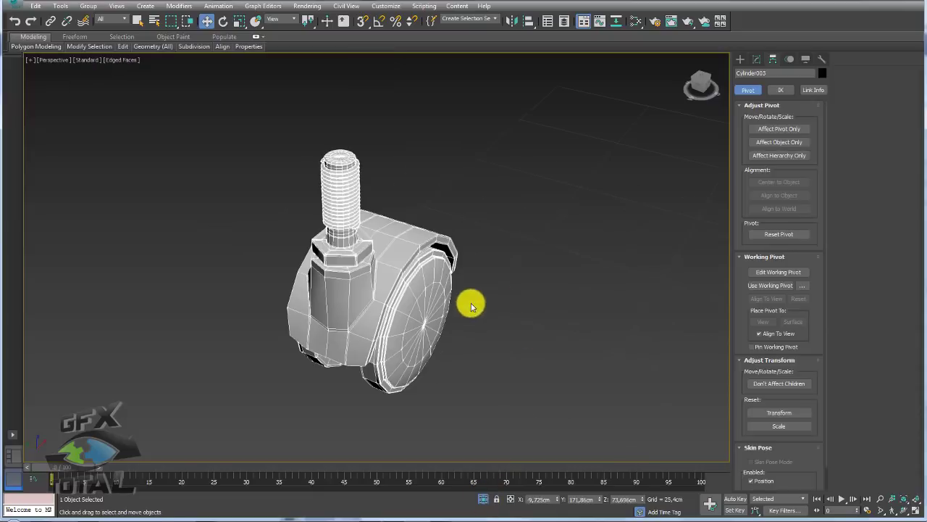
click(756, 59)
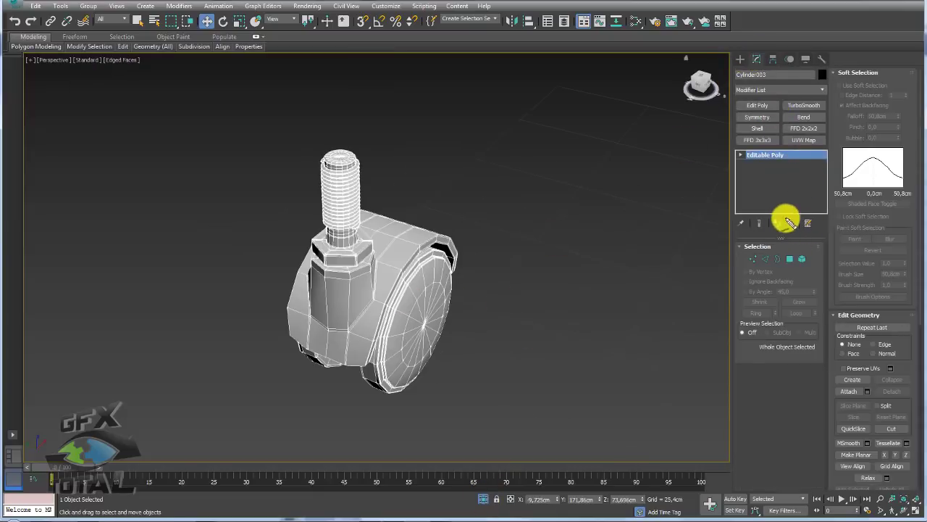
mouse_move(402, 213)
alt+middle_down()
mouse_move(424, 238)
mouse_move(530, 217)
alt+middle_up()
click(753, 259)
scroll(360, 147, up, 3)
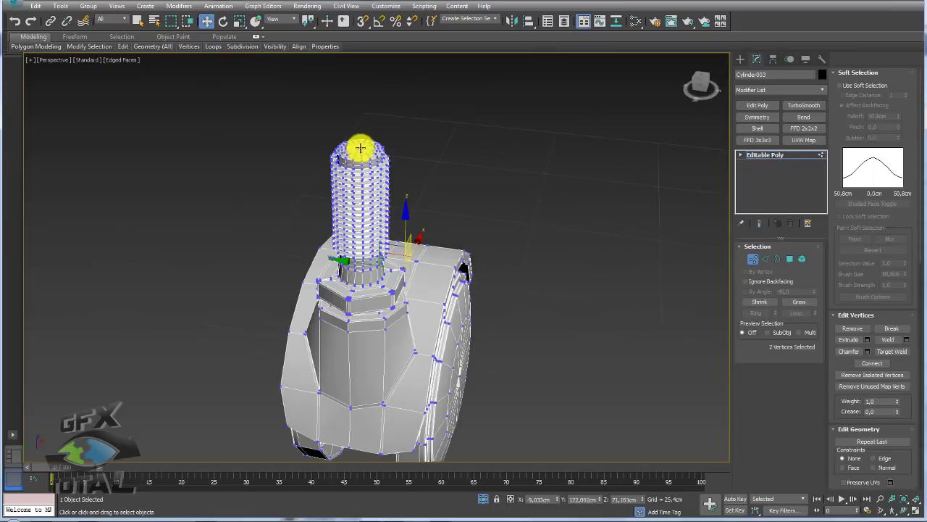
click(360, 148)
scroll(373, 182, up, 2)
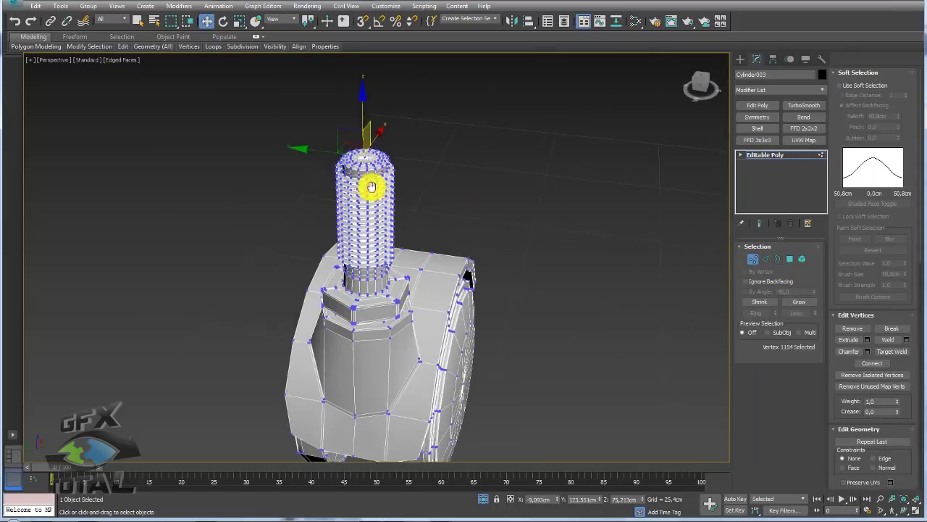
scroll(362, 133, up, 3)
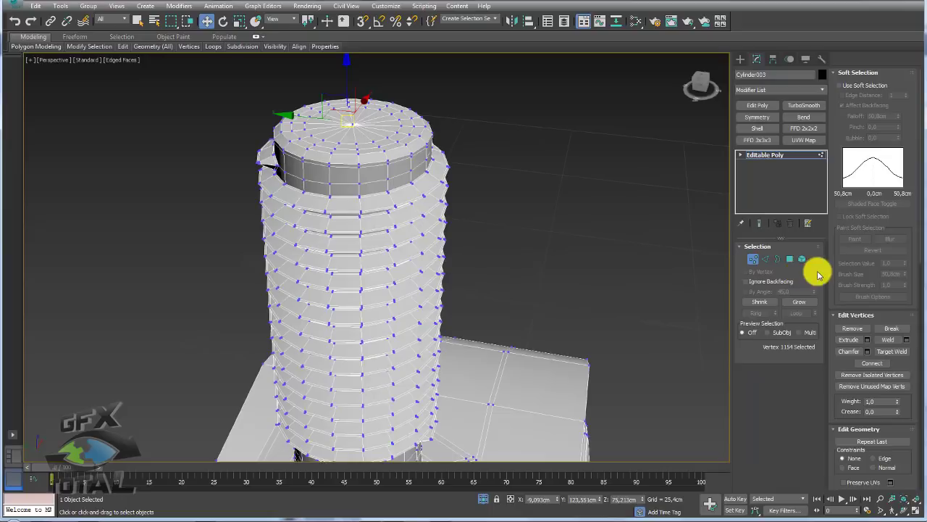
click(789, 259)
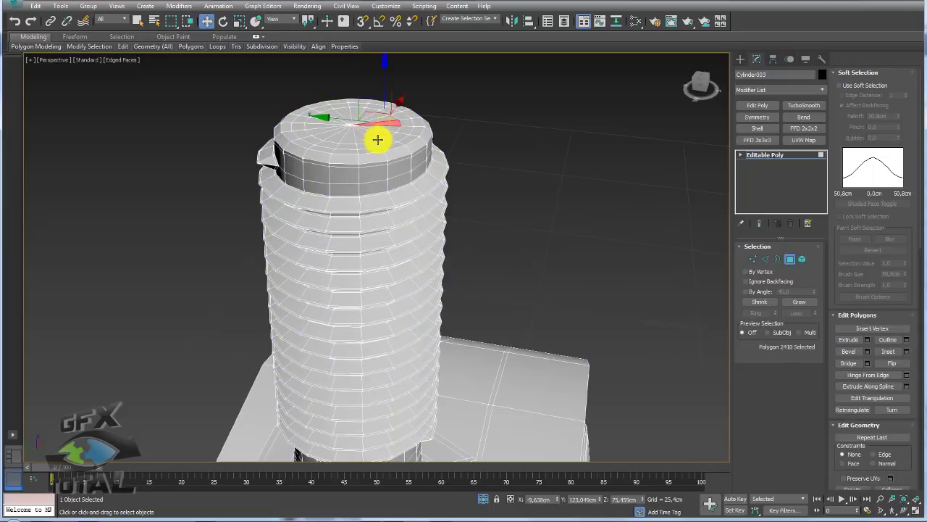
ctrl+click(753, 258)
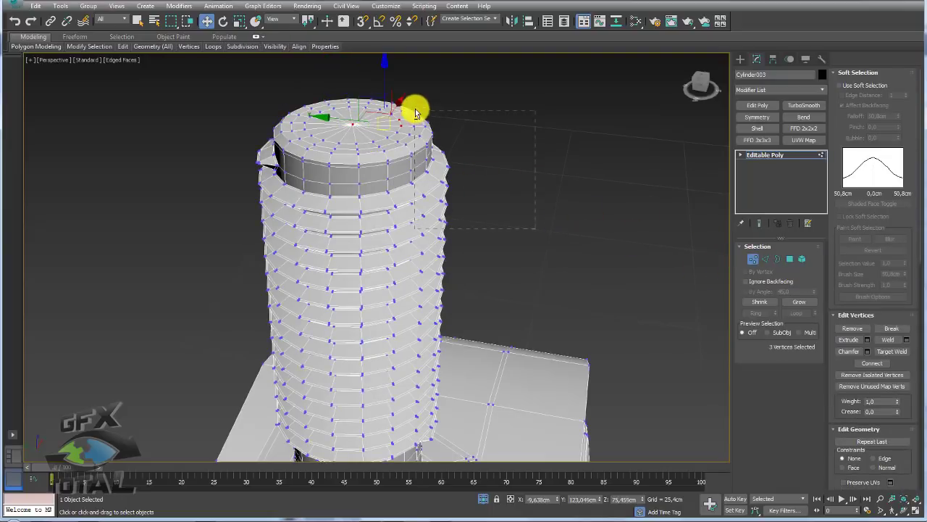
click(790, 260)
scroll(621, 263, down, 2)
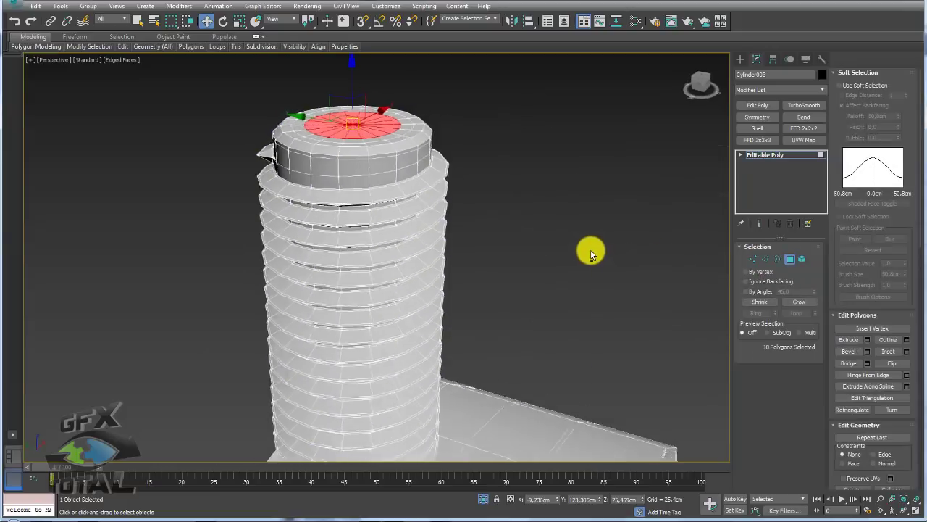
scroll(590, 250, down, 3)
scroll(584, 264, down, 1)
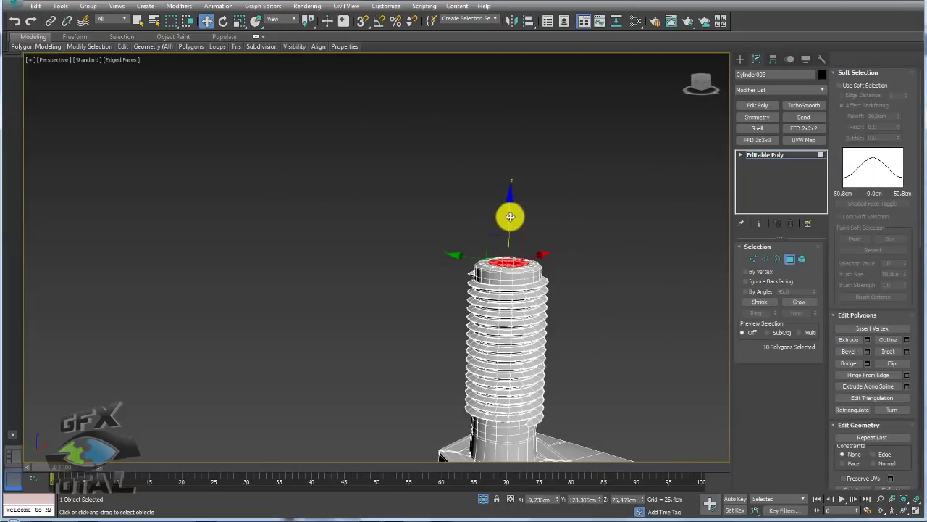
- Shift-drag the top cap upward and clone it as a new object, Object001
drag(510, 217, 512, 133)
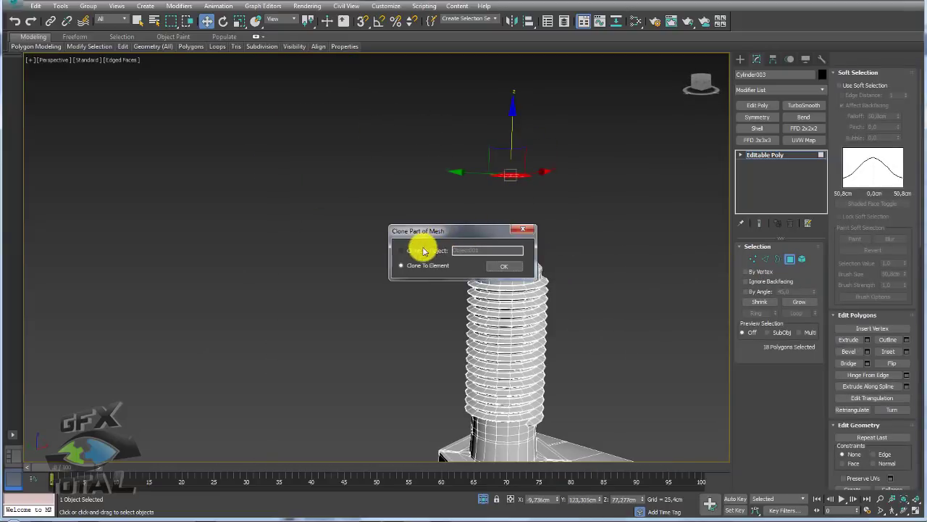
click(502, 266)
click(563, 186)
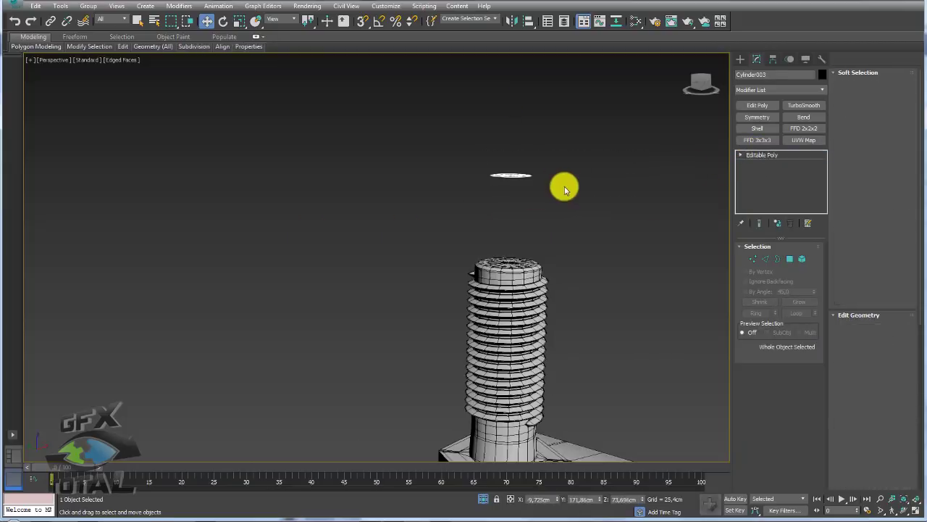
alt+middle_drag(566, 188, 571, 206)
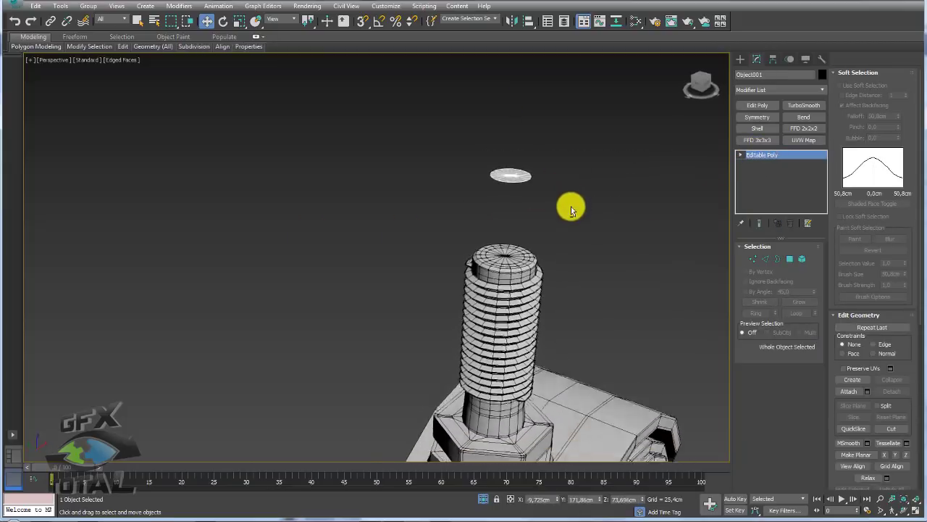
- Toggle Affect Pivot Only on Object001, then begin attaching the caster to the disk
click(772, 58)
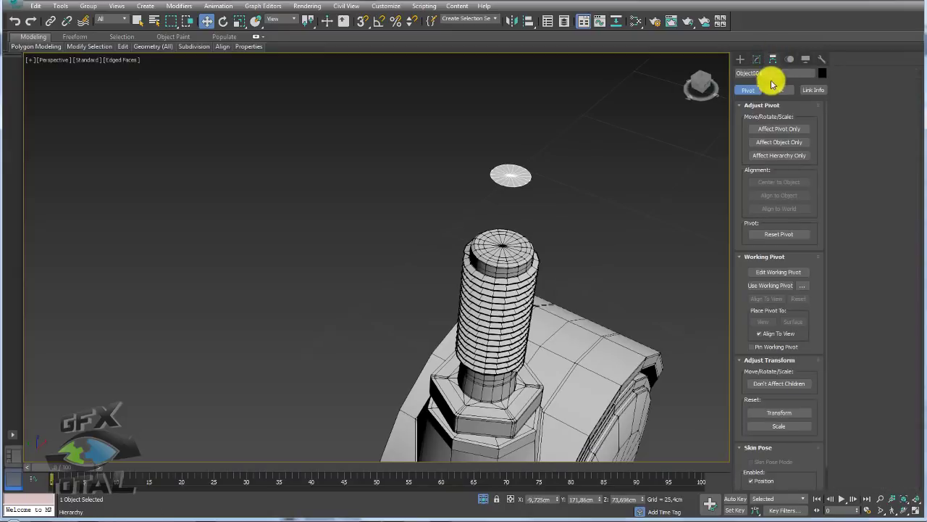
click(783, 130)
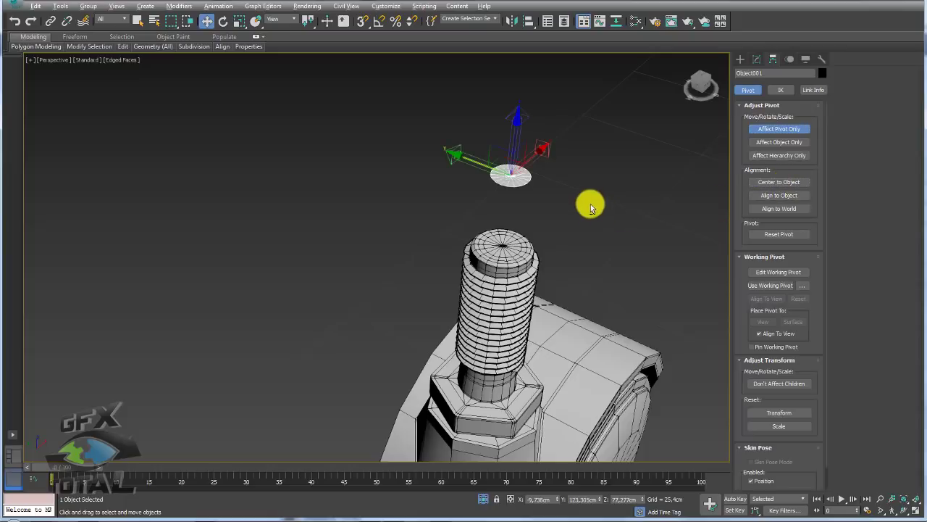
click(804, 131)
scroll(565, 192, down, 3)
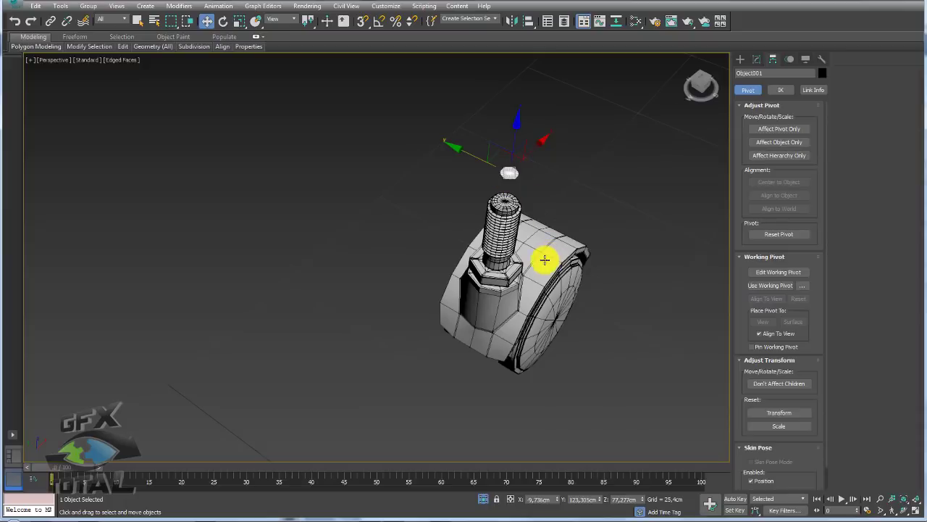
click(756, 59)
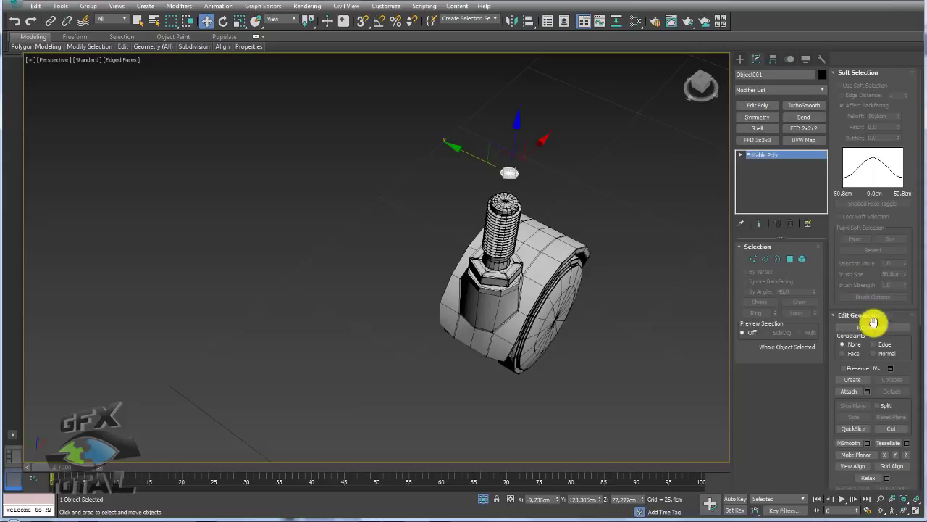
scroll(828, 331, down, 3)
scroll(856, 269, down, 1)
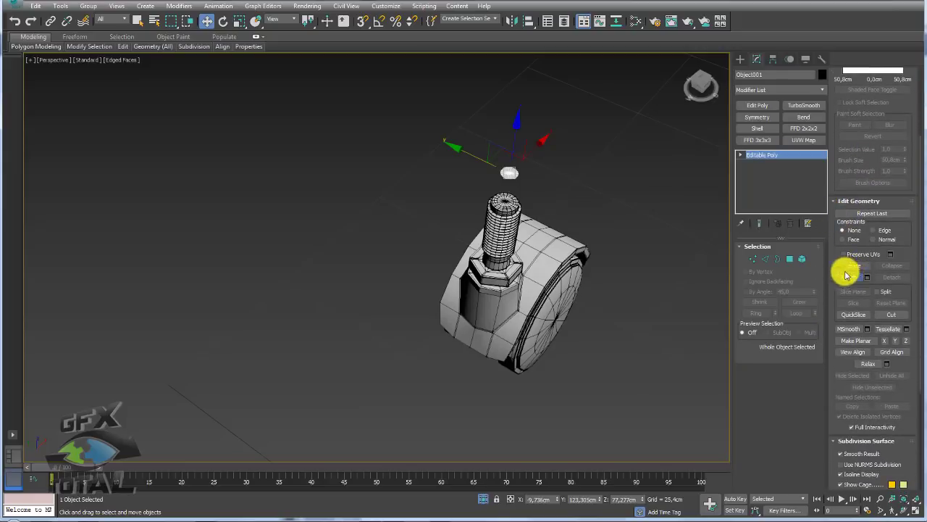
click(847, 276)
- Finish the attach and rotate the caster about its vertical Z axis, checking it in Element mode
right_click(569, 216)
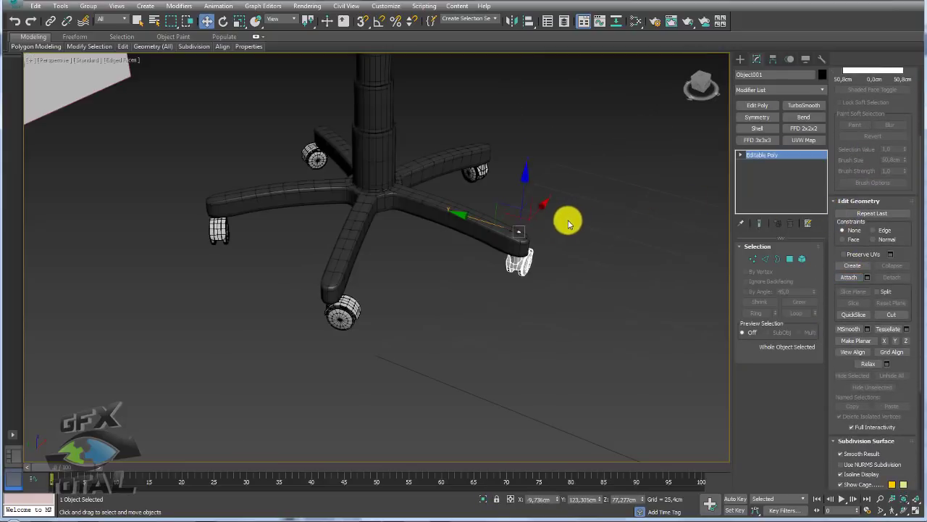
scroll(570, 217, up, 3)
key(e)
mouse_move(517, 257)
mouse_down()
mouse_move(312, 265)
mouse_move(646, 265)
mouse_move(356, 283)
mouse_move(616, 284)
mouse_move(511, 227)
mouse_up()
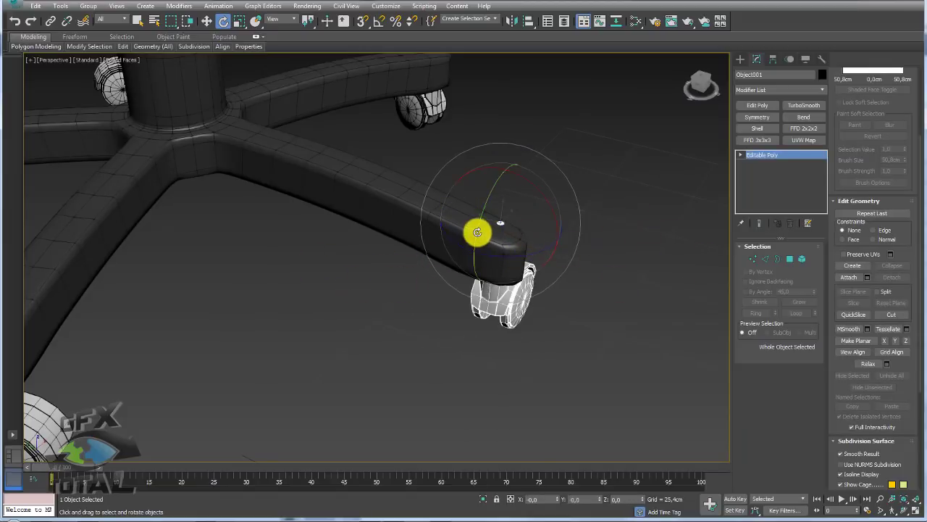
scroll(478, 231, up, 2)
scroll(514, 222, up, 1)
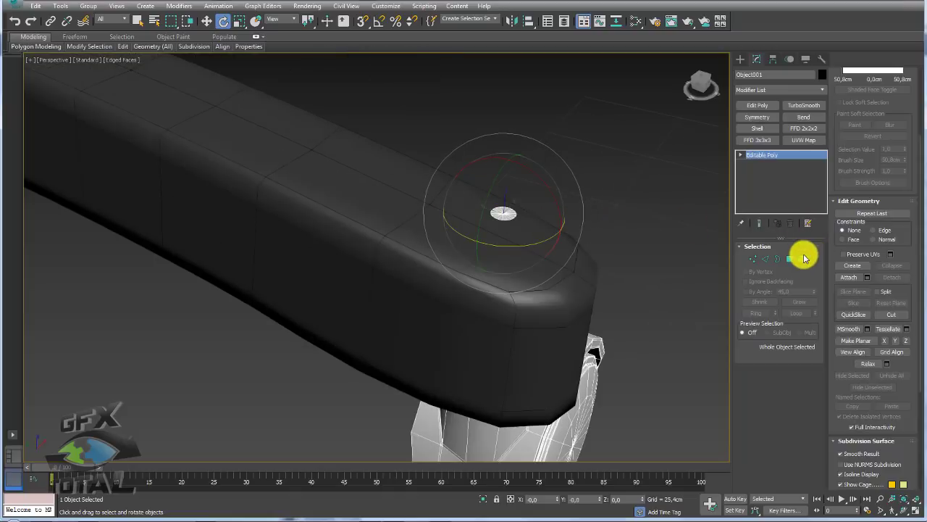
click(802, 259)
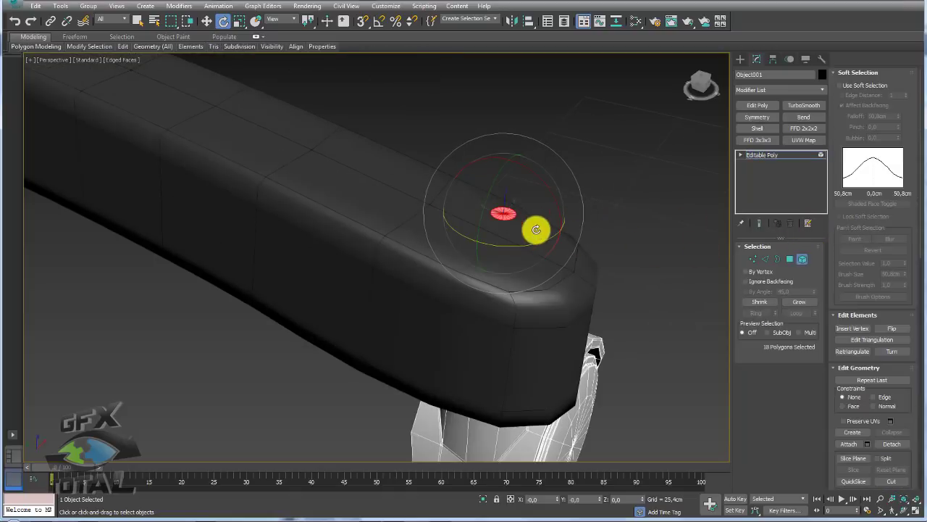
click(768, 155)
scroll(565, 217, down, 3)
mouse_move(562, 236)
mouse_down()
mouse_move(451, 231)
mouse_move(679, 224)
mouse_move(344, 246)
mouse_move(593, 304)
mouse_up()
scroll(594, 252, down, 3)
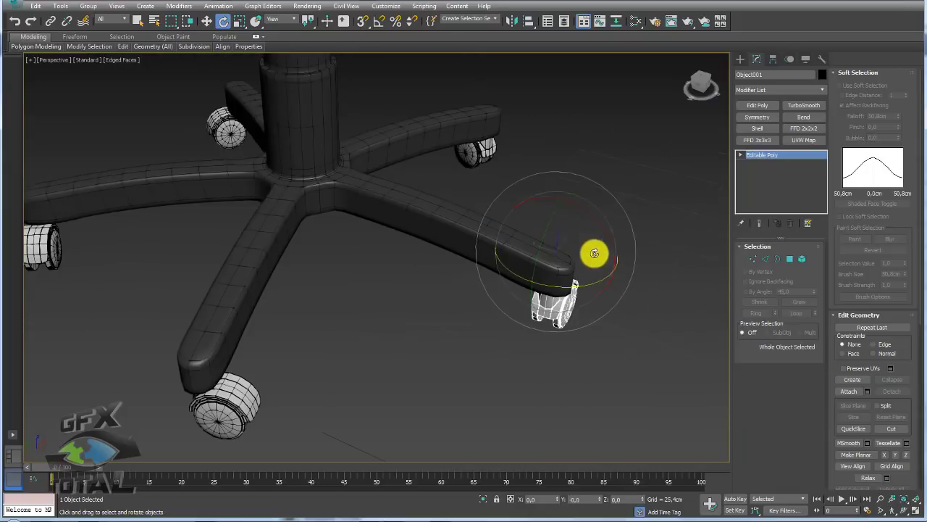
- Select the five-leg base Cylinder010 and frame the whole chair with seat plate Plane003
click(486, 154)
mouse_move(486, 154)
alt+middle_down()
mouse_move(538, 193)
mouse_move(468, 122)
mouse_move(604, 269)
mouse_move(537, 257)
alt+middle_up()
scroll(609, 265, up, 3)
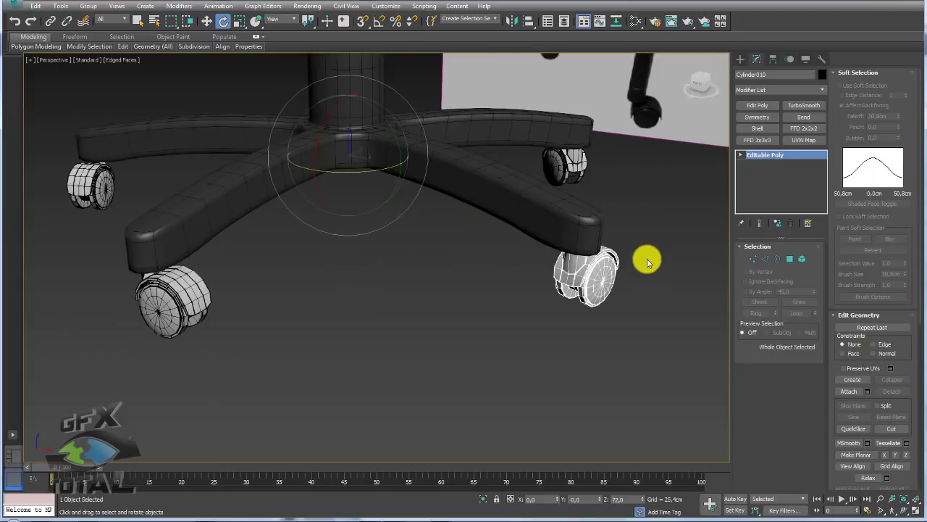
scroll(669, 269, up, 3)
scroll(534, 265, down, 6)
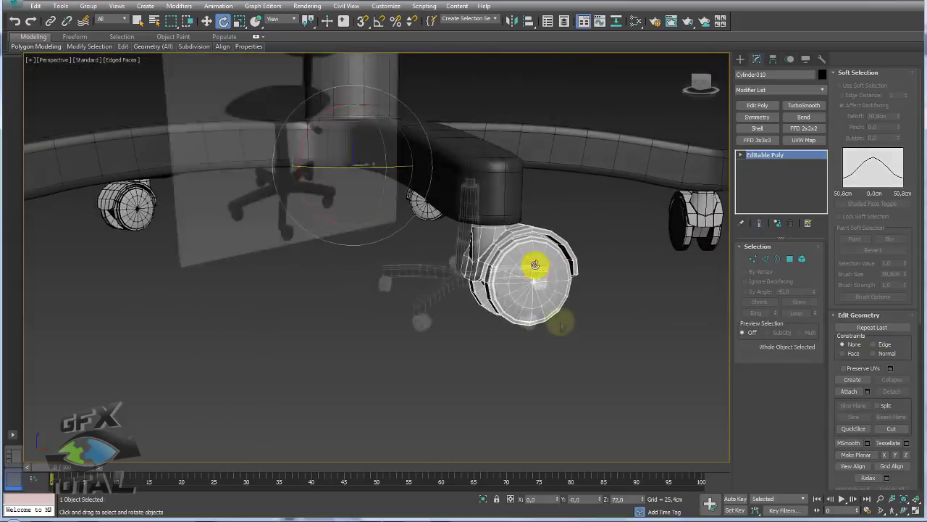
mouse_move(534, 265)
middle_down()
mouse_move(640, 371)
mouse_move(613, 389)
mouse_move(451, 366)
mouse_move(590, 356)
mouse_move(679, 331)
mouse_move(692, 269)
mouse_move(703, 307)
mouse_move(633, 379)
mouse_move(606, 463)
mouse_move(569, 362)
mouse_move(538, 321)
mouse_move(529, 257)
middle_up()
scroll(441, 366, up, 2)
scroll(476, 371, up, 2)
click(448, 148)
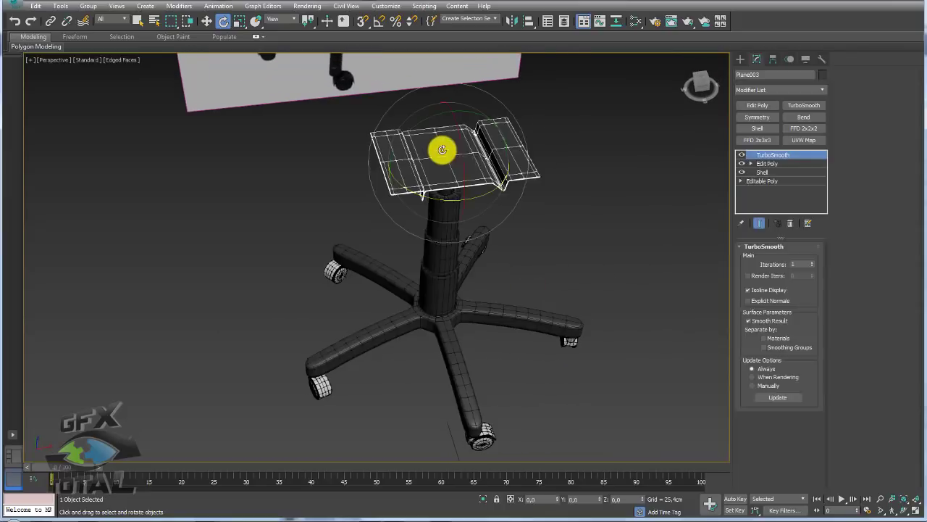
mouse_move(552, 210)
alt+middle_down()
mouse_move(537, 219)
mouse_move(489, 199)
alt+middle_up()
scroll(427, 137, up, 5)
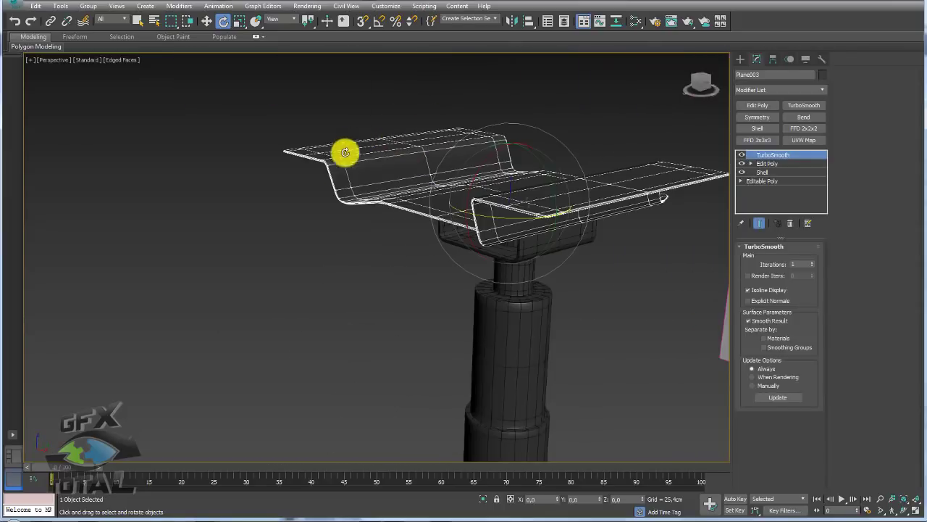
alt+middle_drag(392, 172, 425, 213)
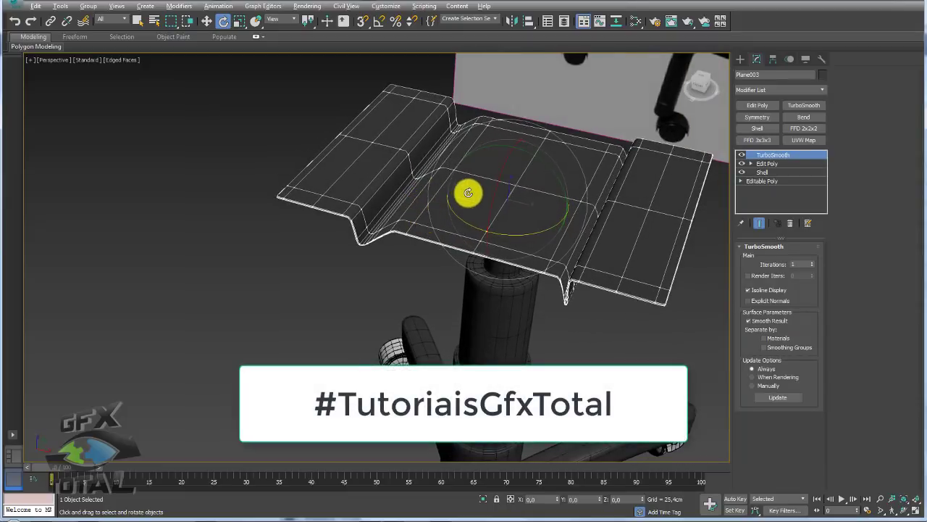
alt+middle_drag(468, 193, 529, 224)
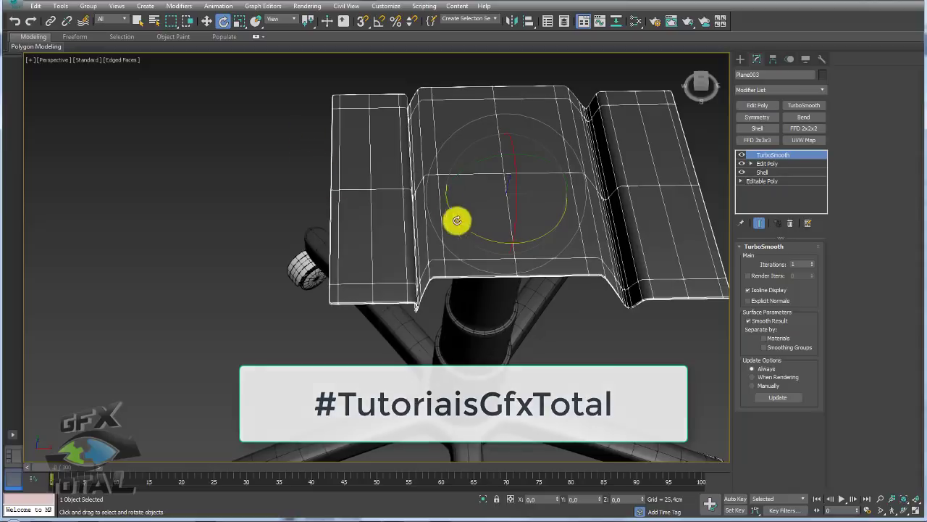
mouse_move(455, 217)
alt+middle_down()
mouse_move(507, 230)
mouse_move(562, 200)
mouse_move(519, 187)
alt+middle_up()
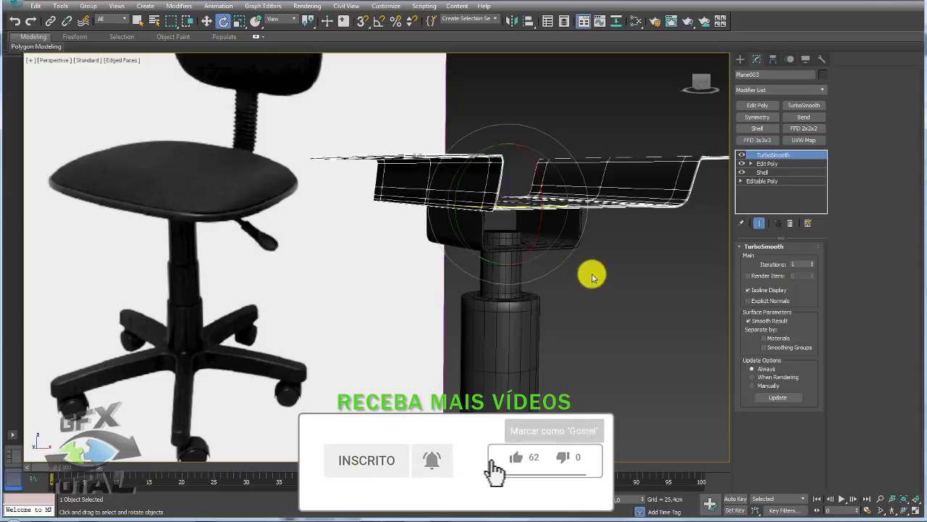
mouse_move(631, 296)
alt+middle_down()
mouse_move(606, 320)
mouse_move(546, 297)
alt+middle_up()
scroll(546, 296, down, 5)
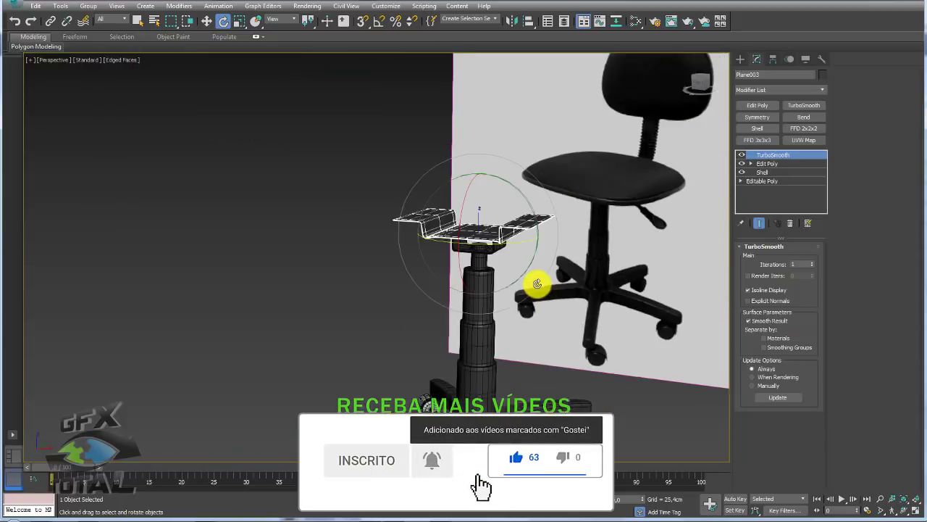